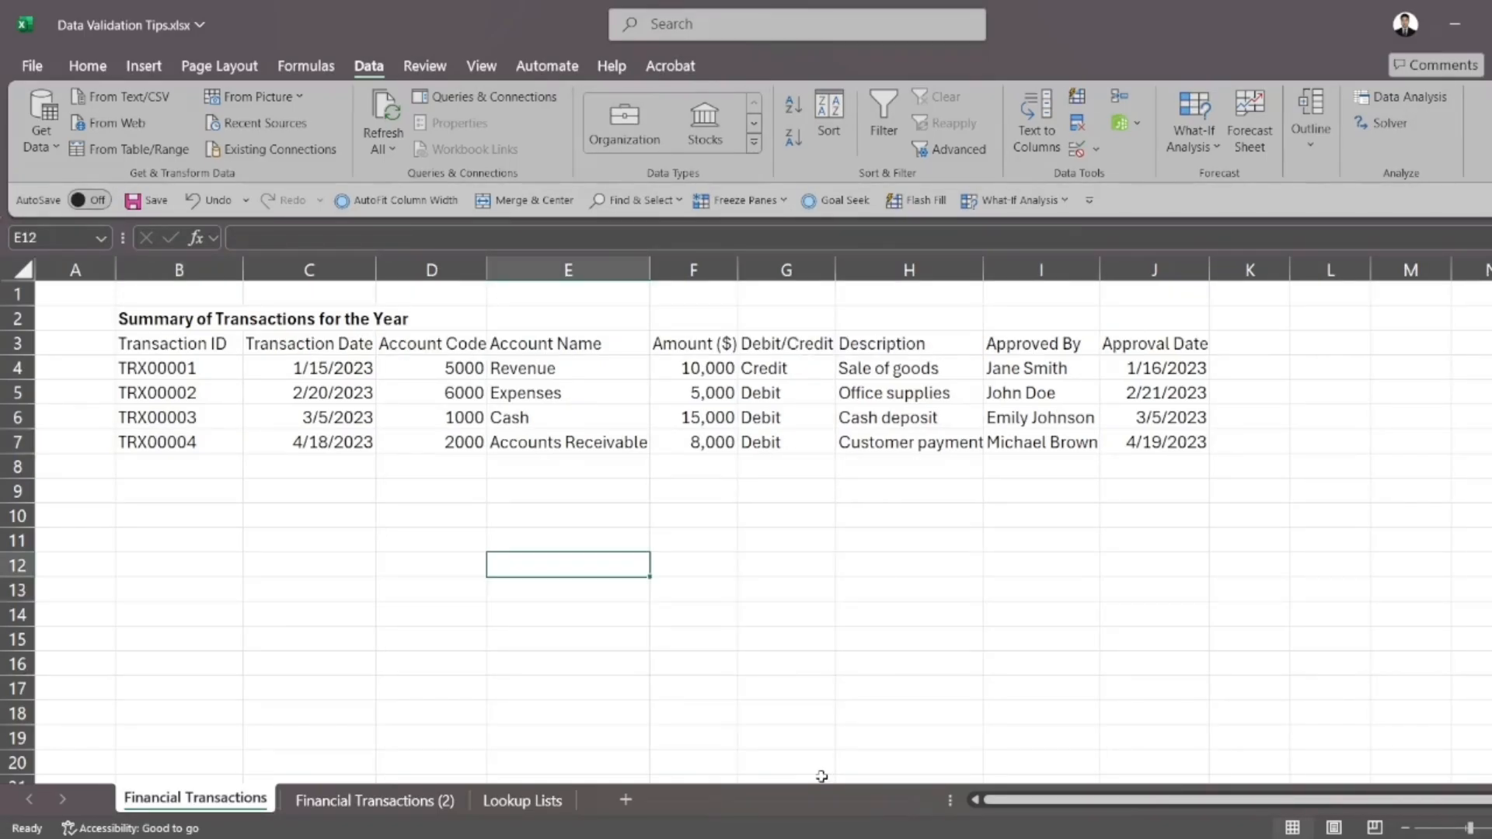
Review the row 3 column headers of the transactions summary, from Transaction ID through Approval Date
click(223, 342)
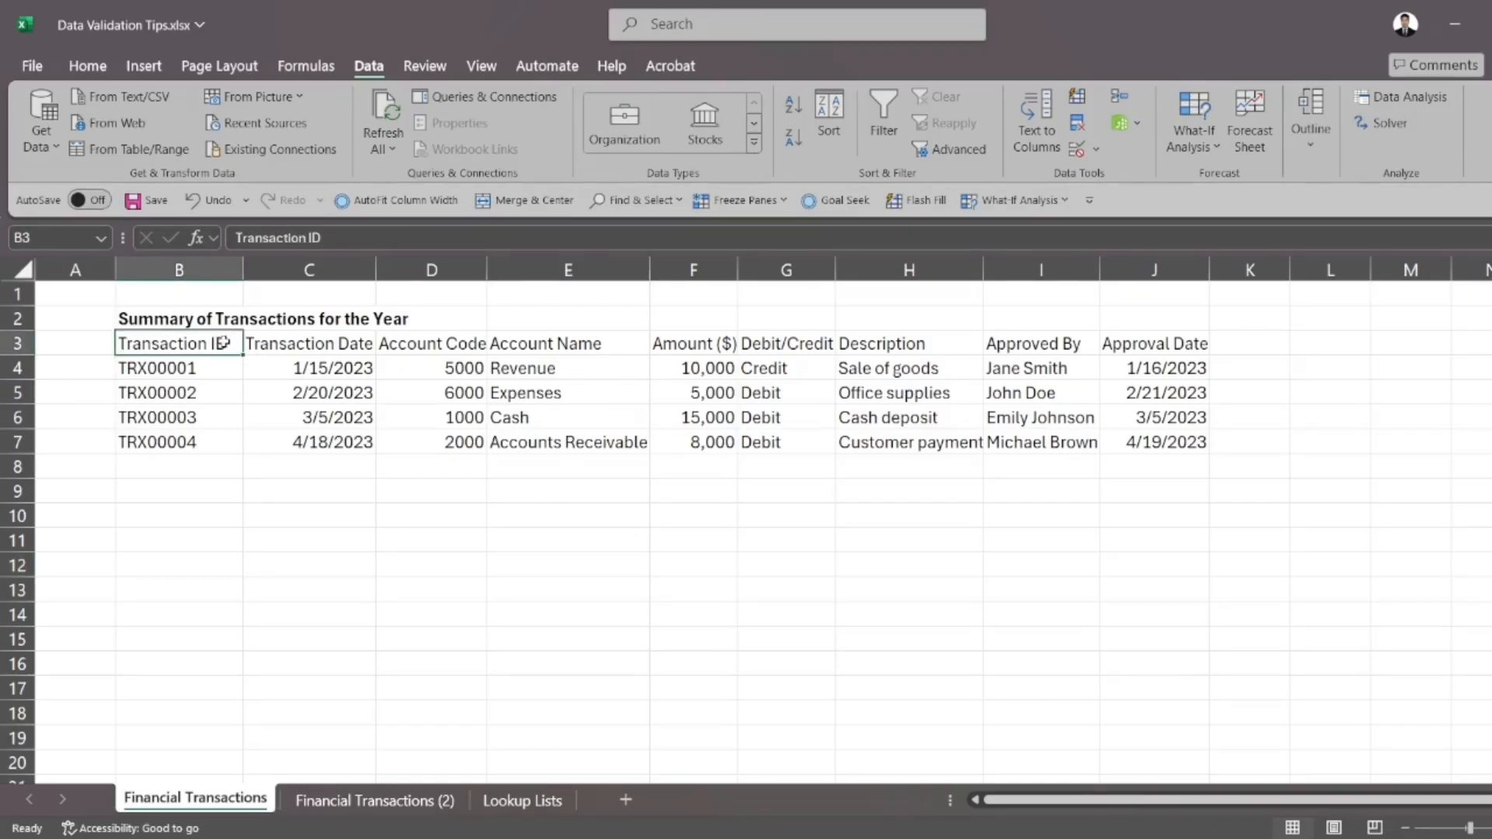
key(Right)
key(Right)
key(Right)
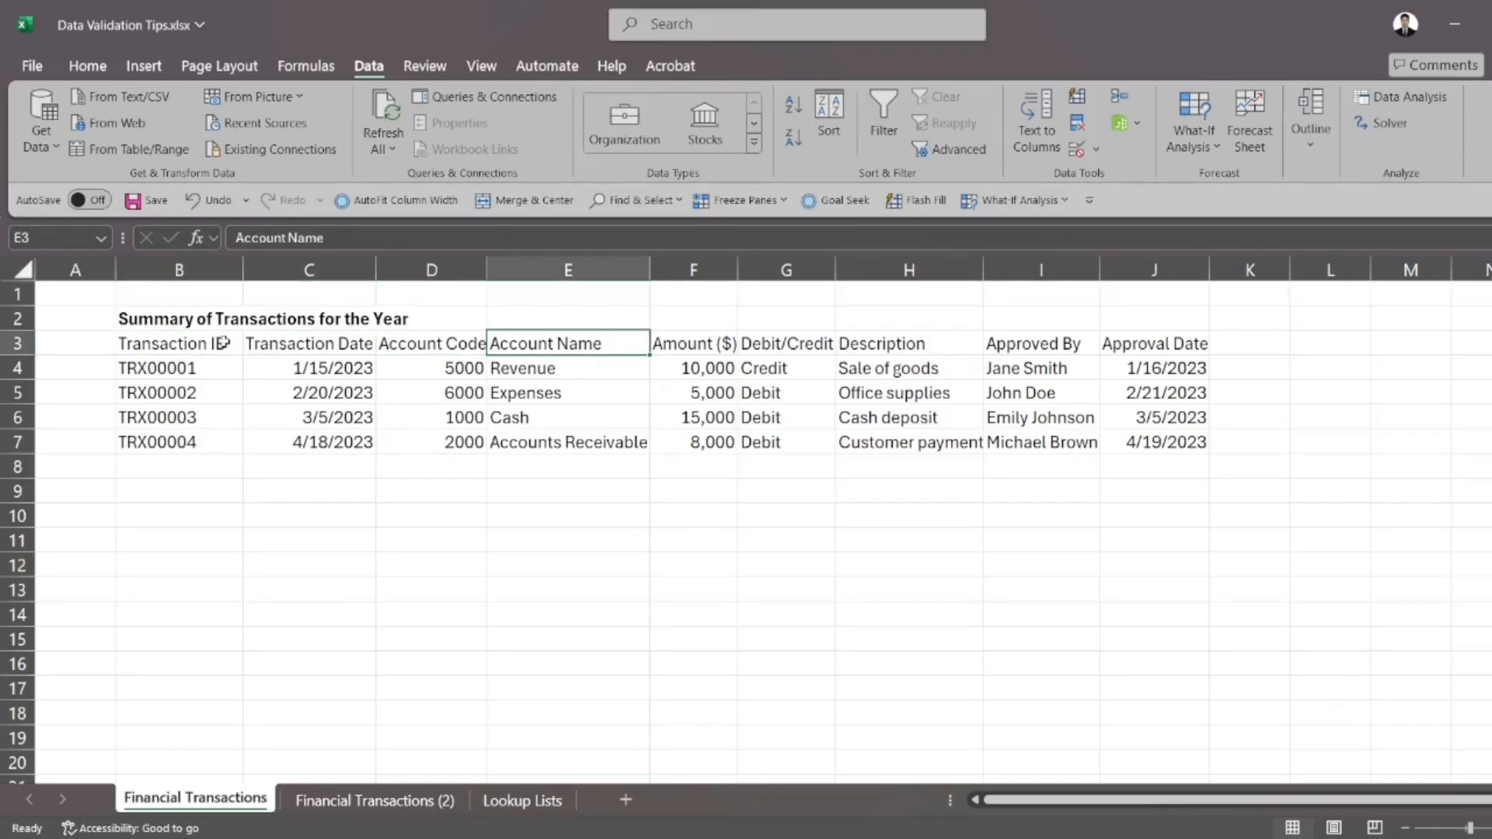
key(Right)
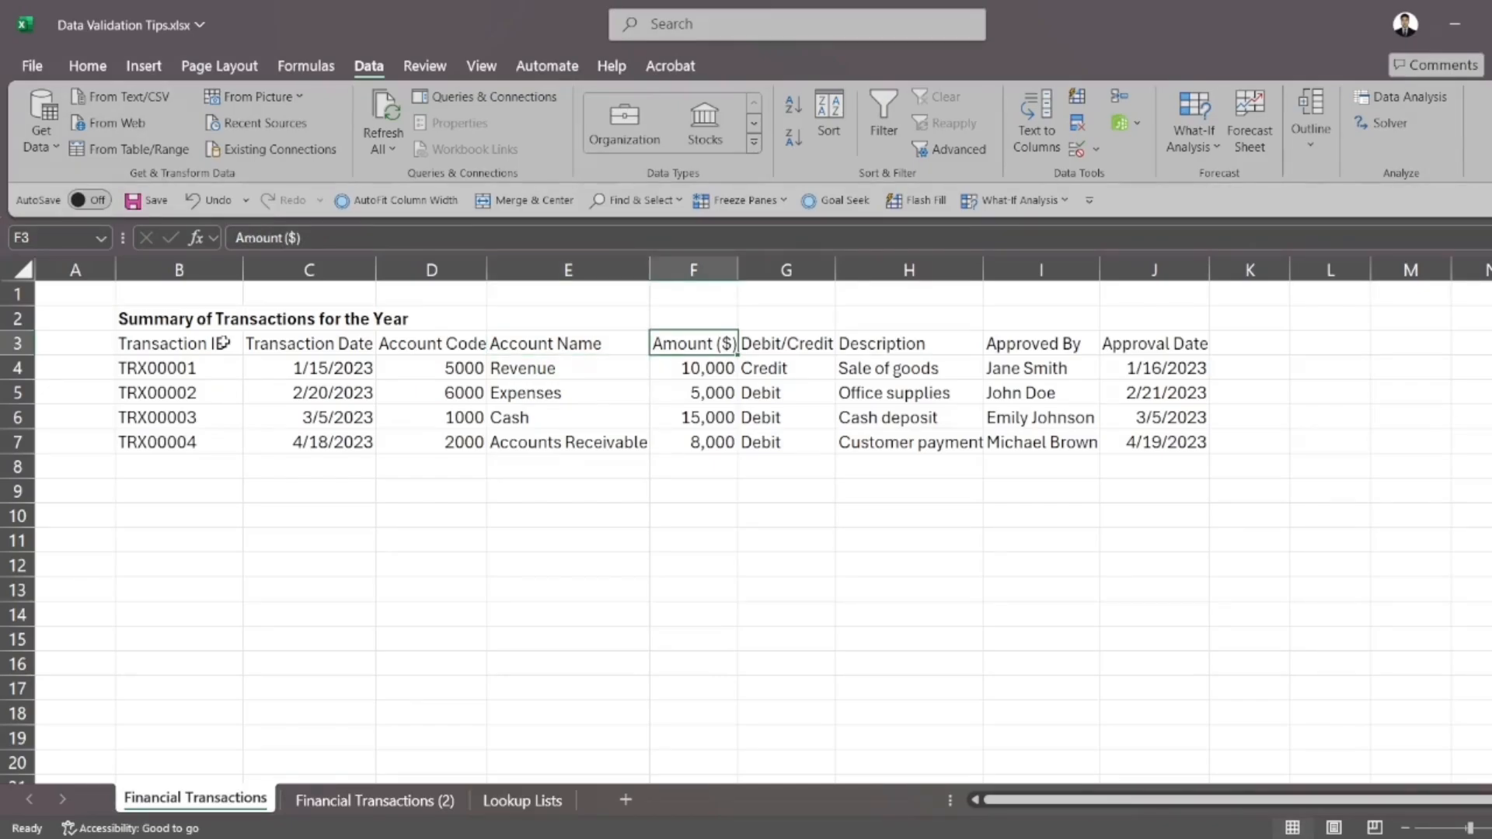
key(Right)
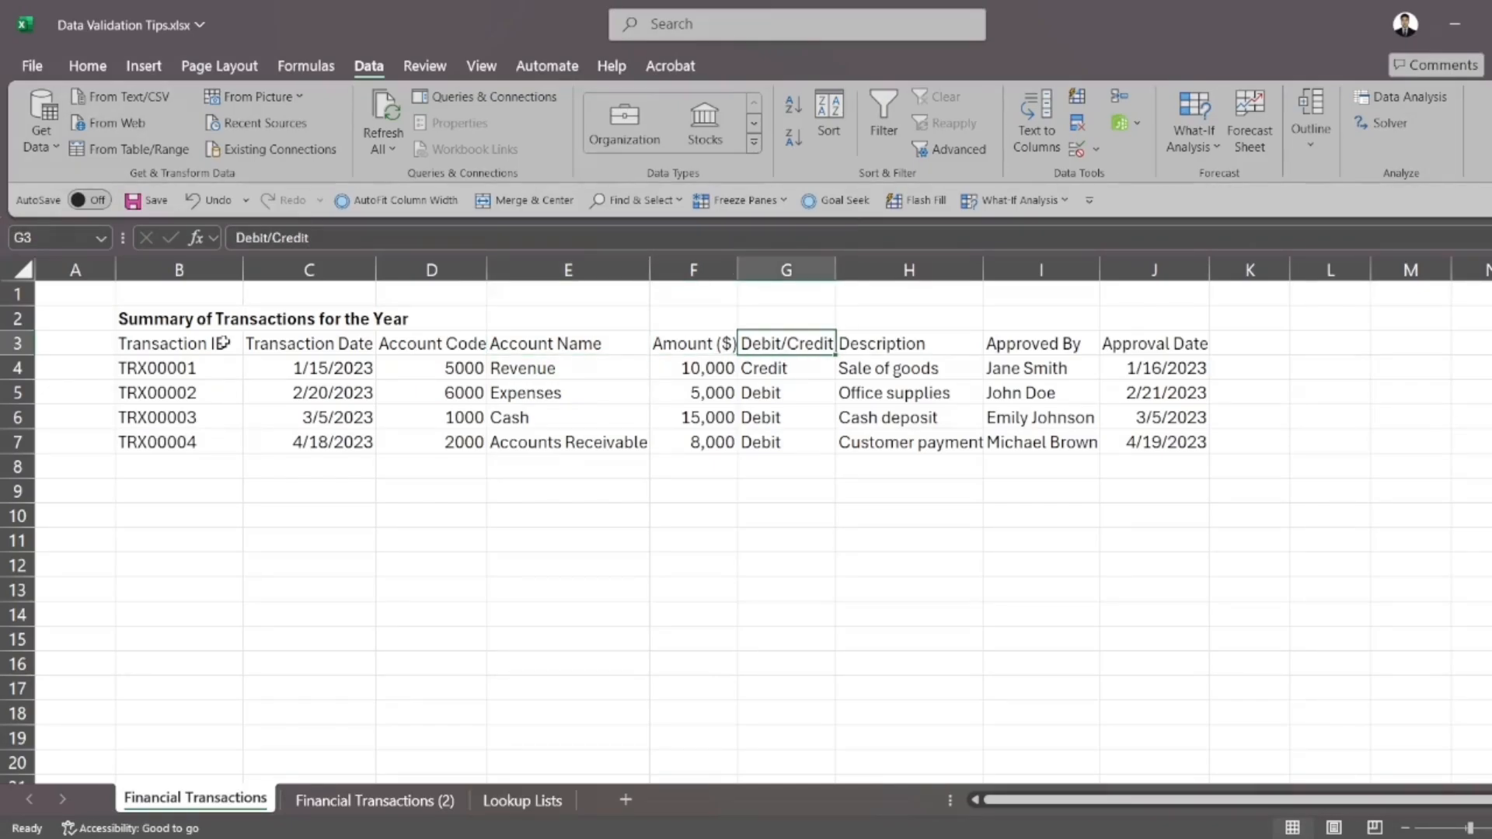
key(Right)
key(Right)
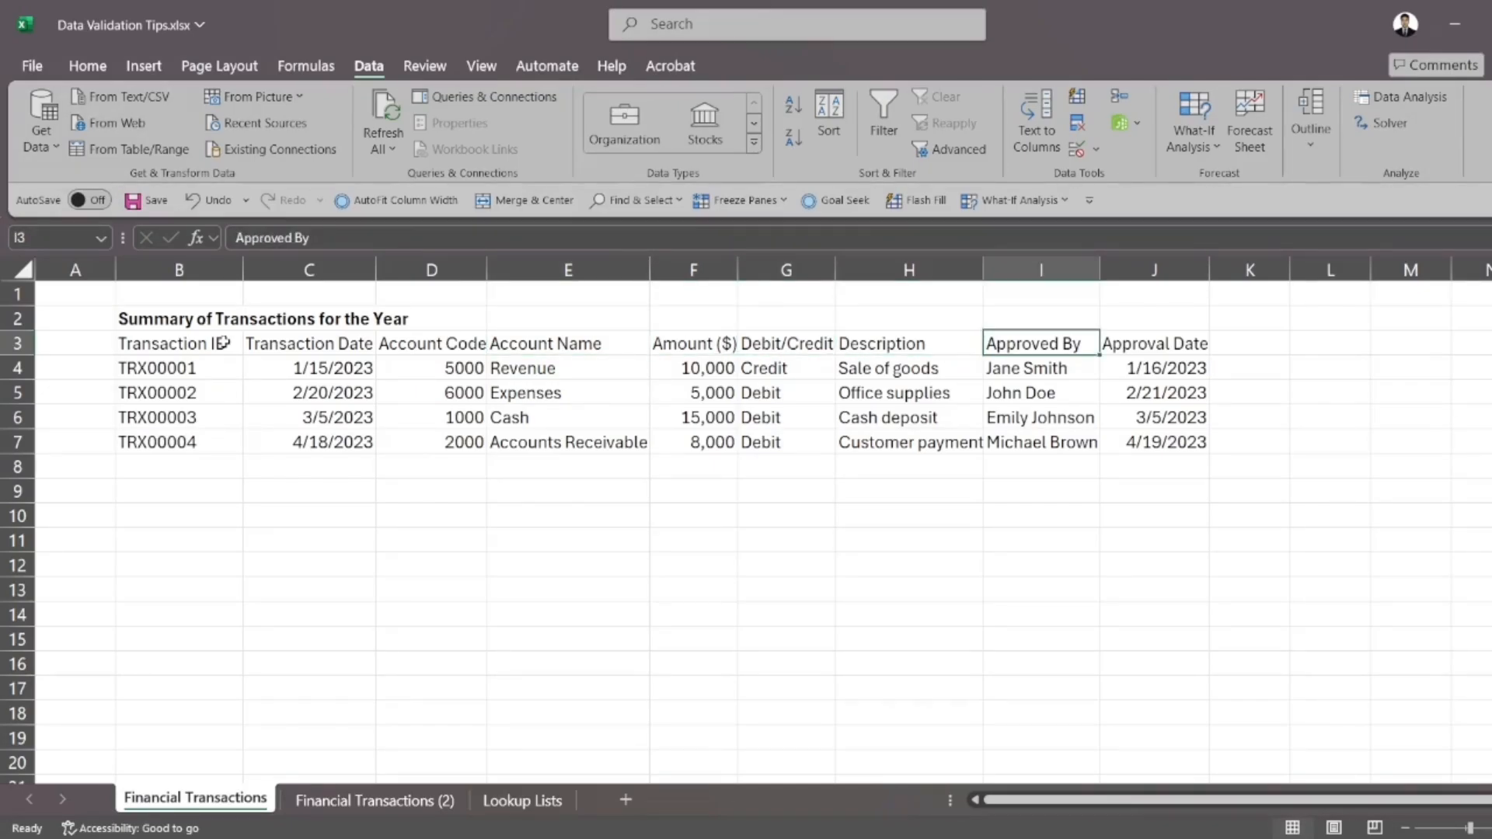
key(Right)
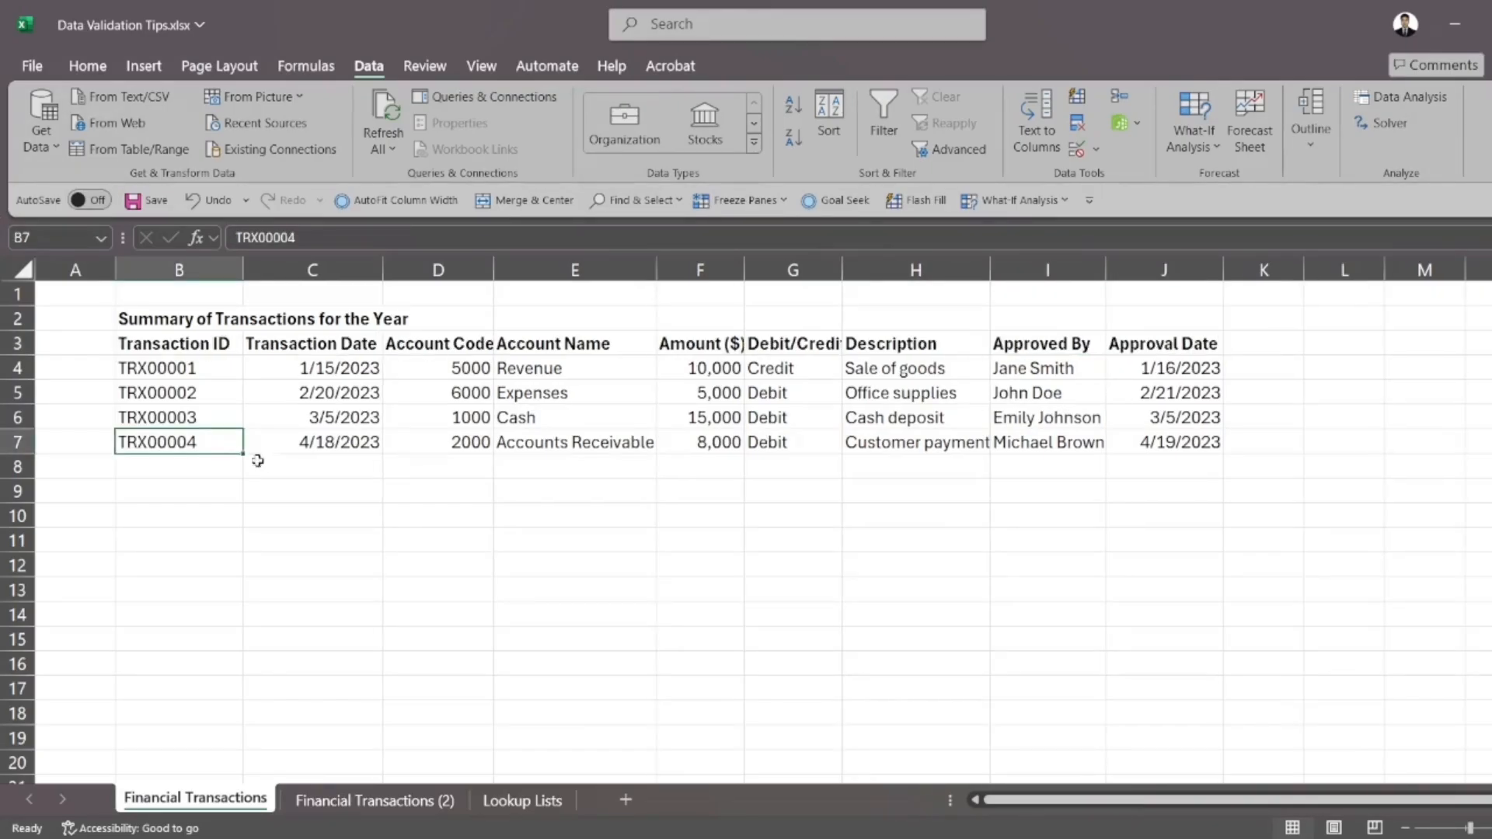
Enter the malformed transaction date 415/2023 in cell C8 as a test and clear the cell again
click(271, 466)
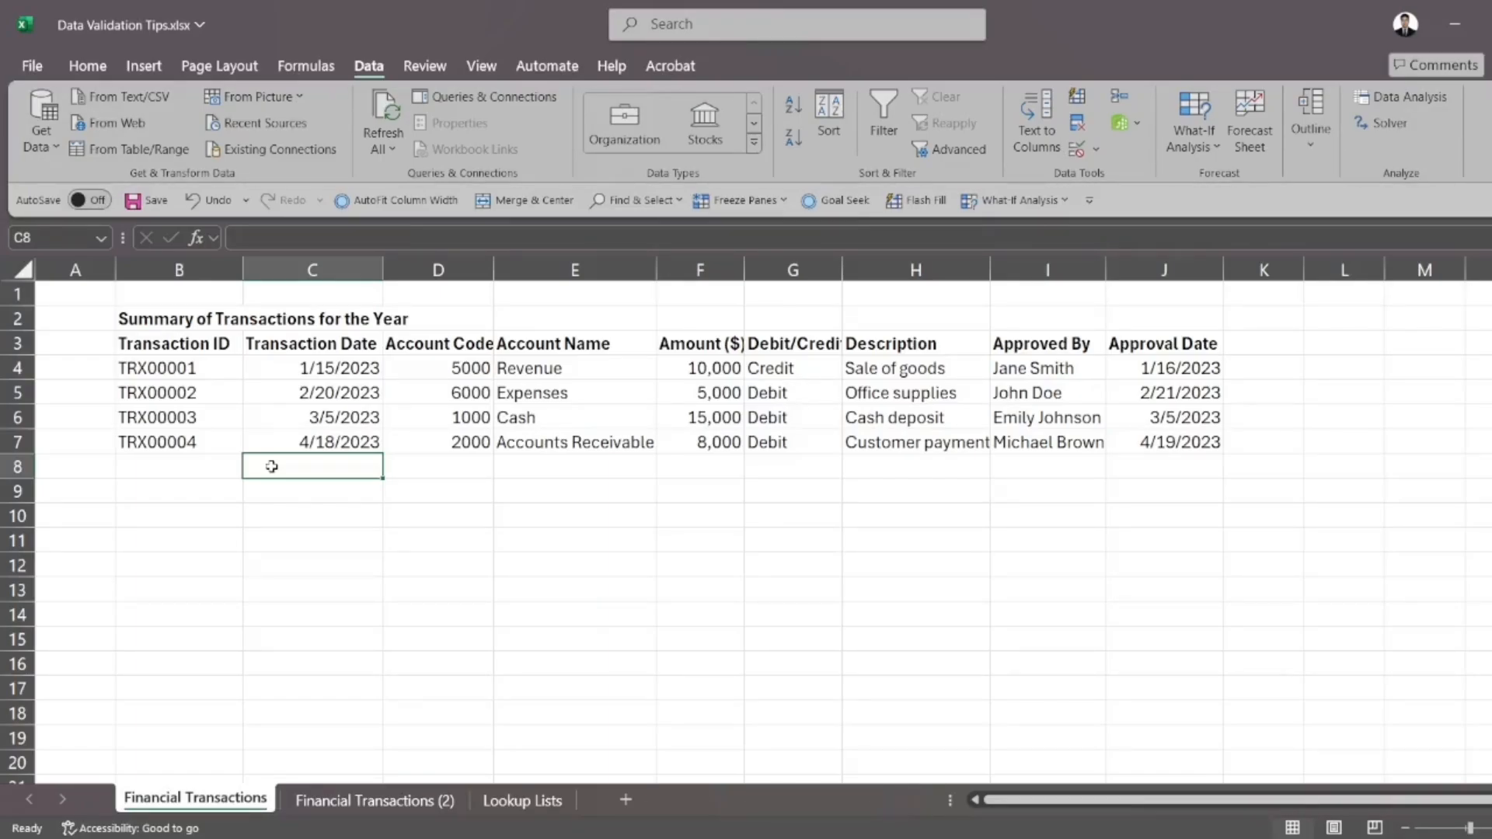
text(415)
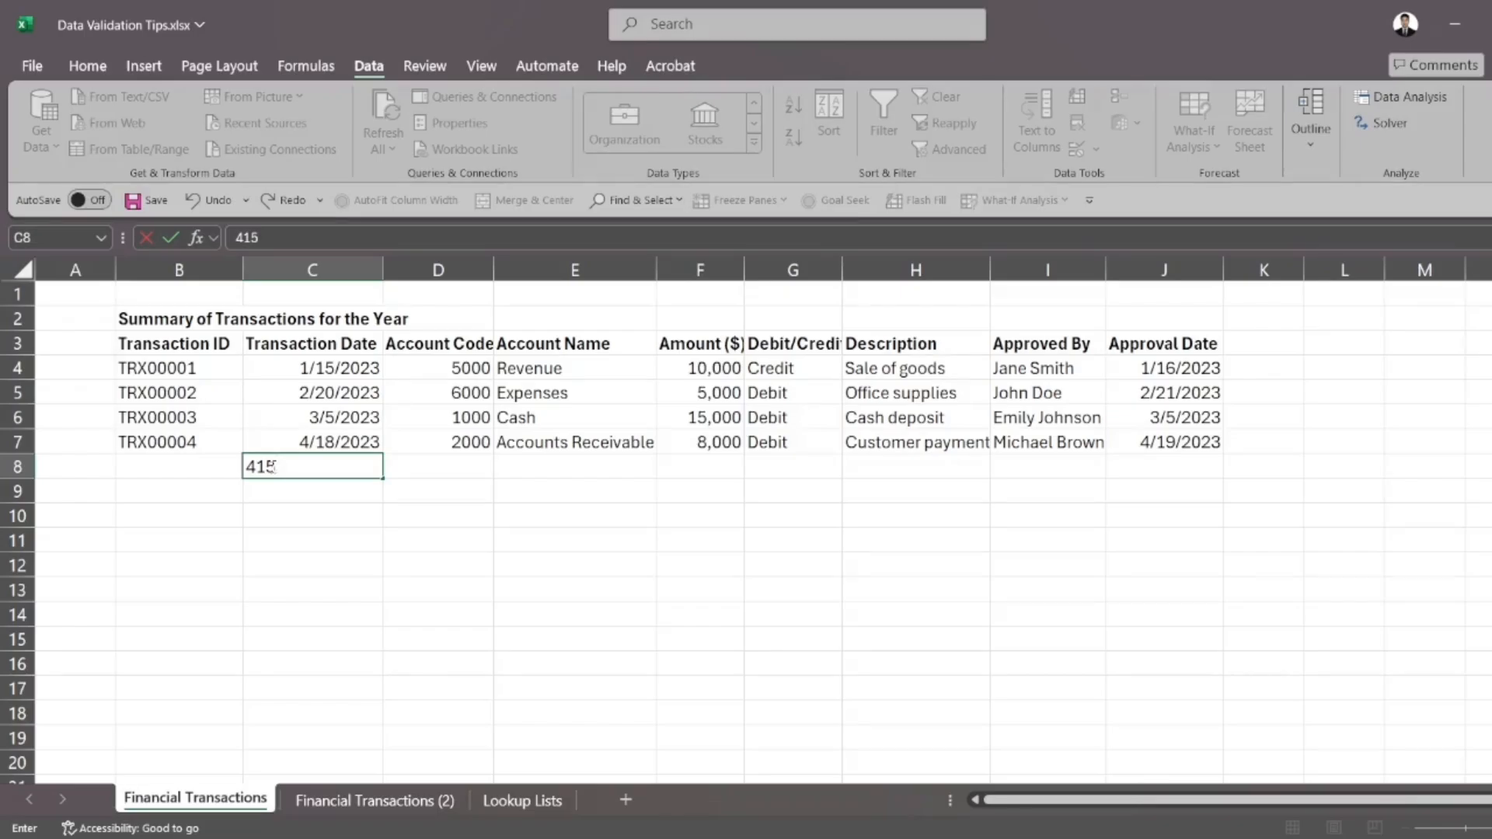
text(/2023)
key(Return)
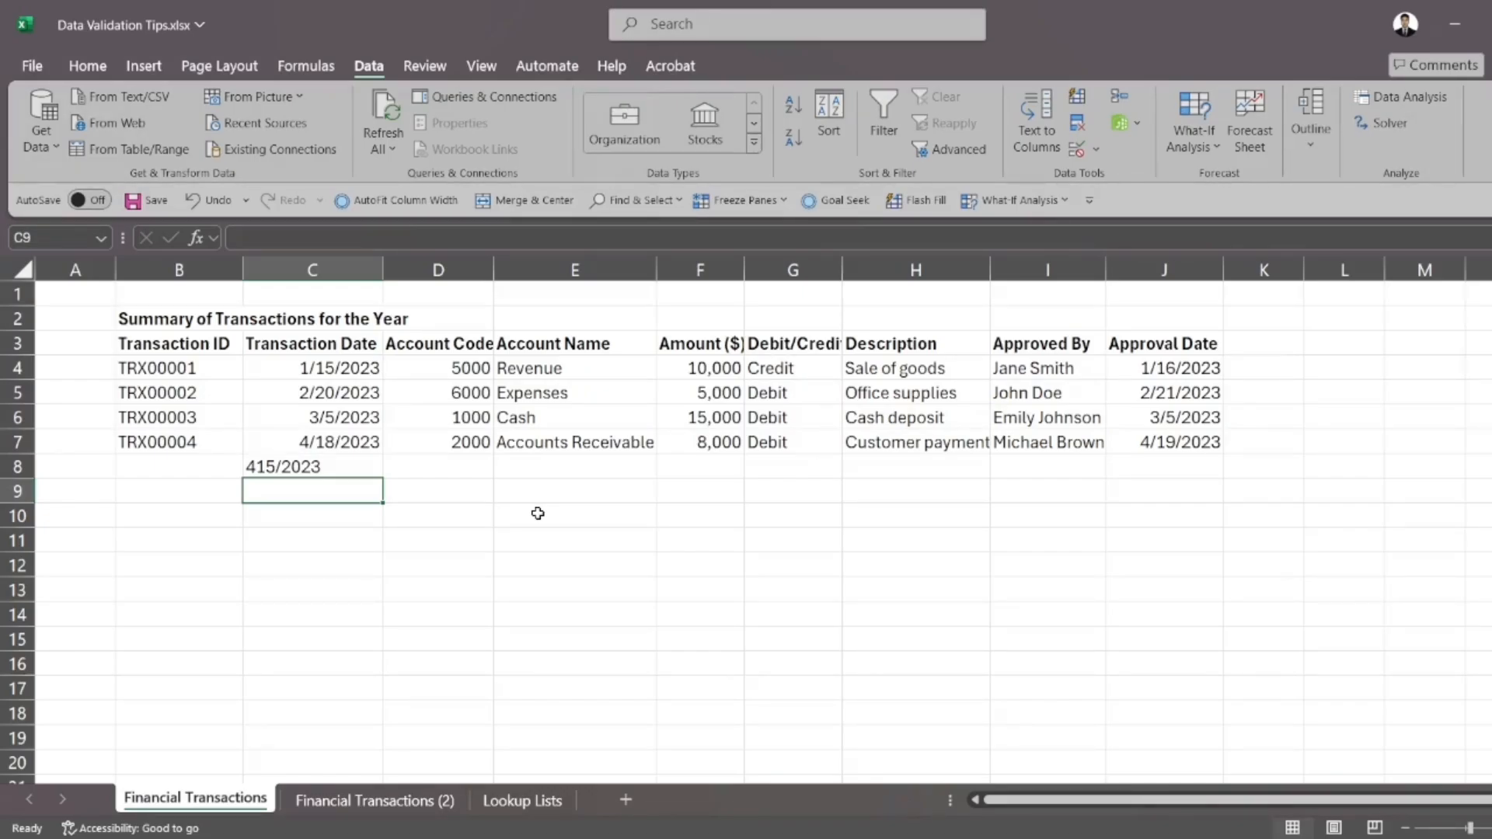
key(Up)
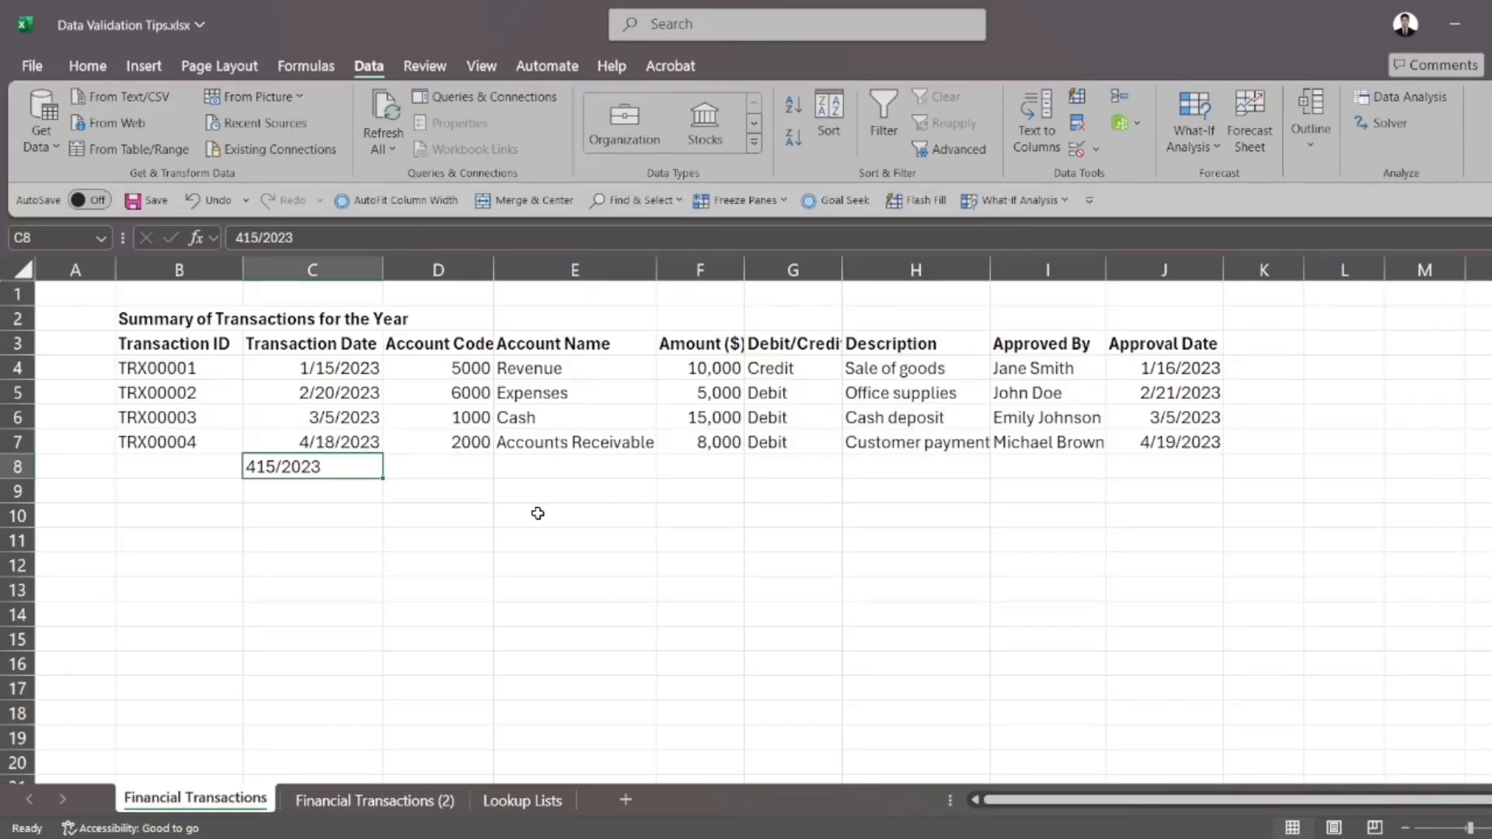
key(Delete)
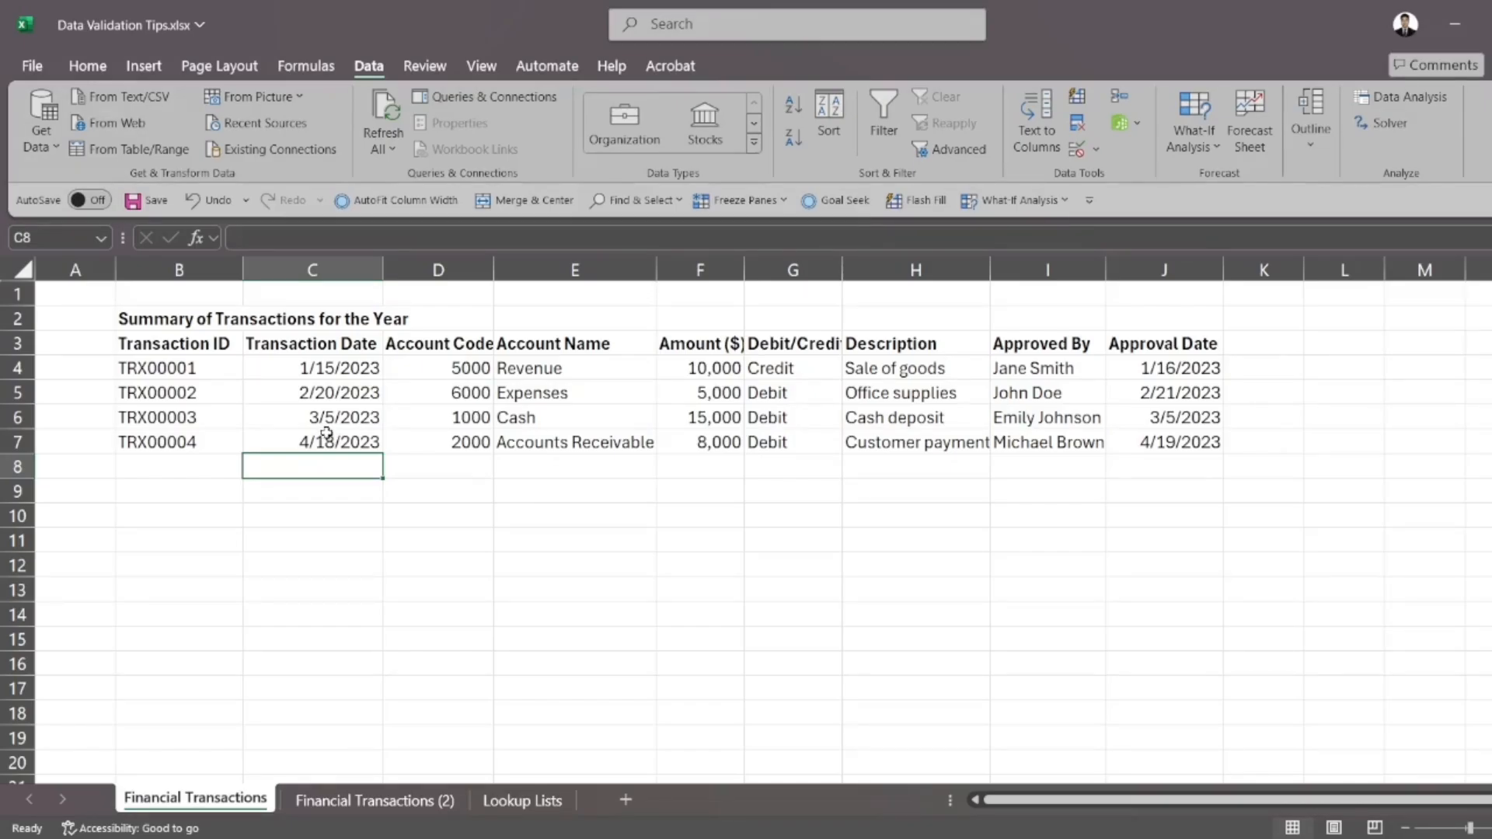
Start a data validation rule on the Transaction Date cells C3:C11 that allows only Date values
drag(326, 346, 335, 534)
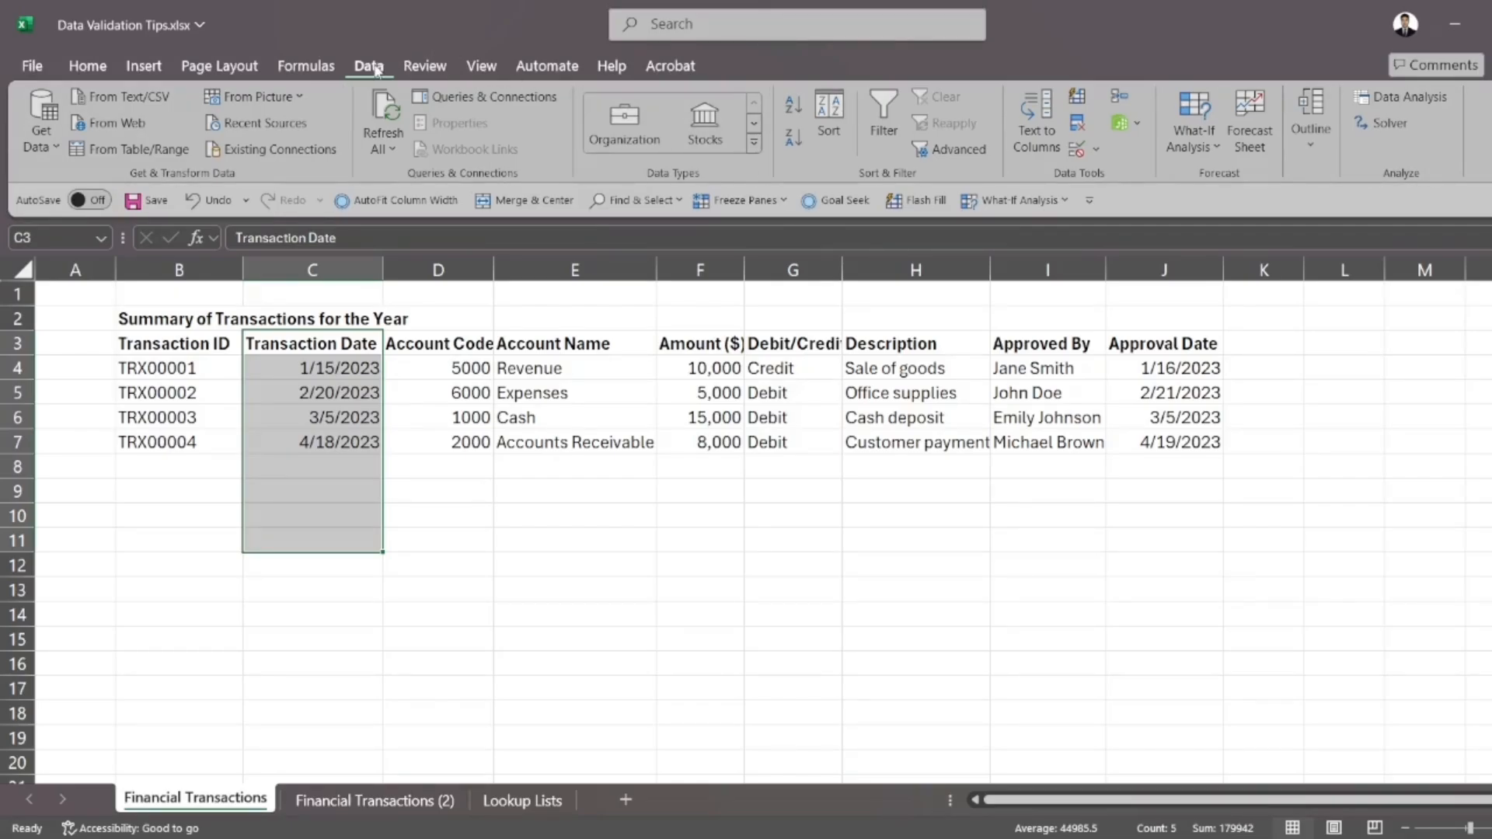
click(1079, 151)
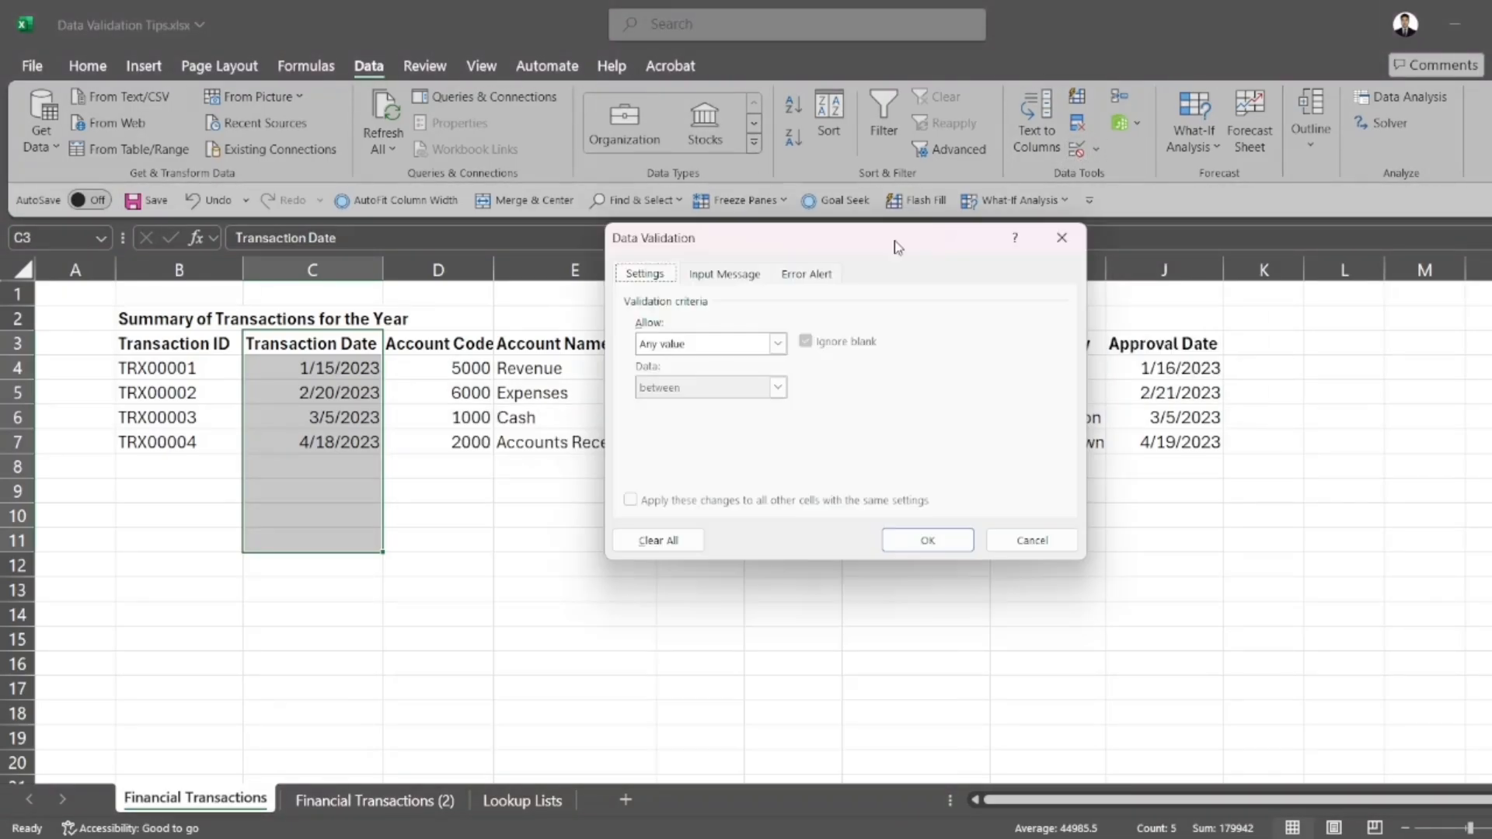
drag(898, 247, 742, 500)
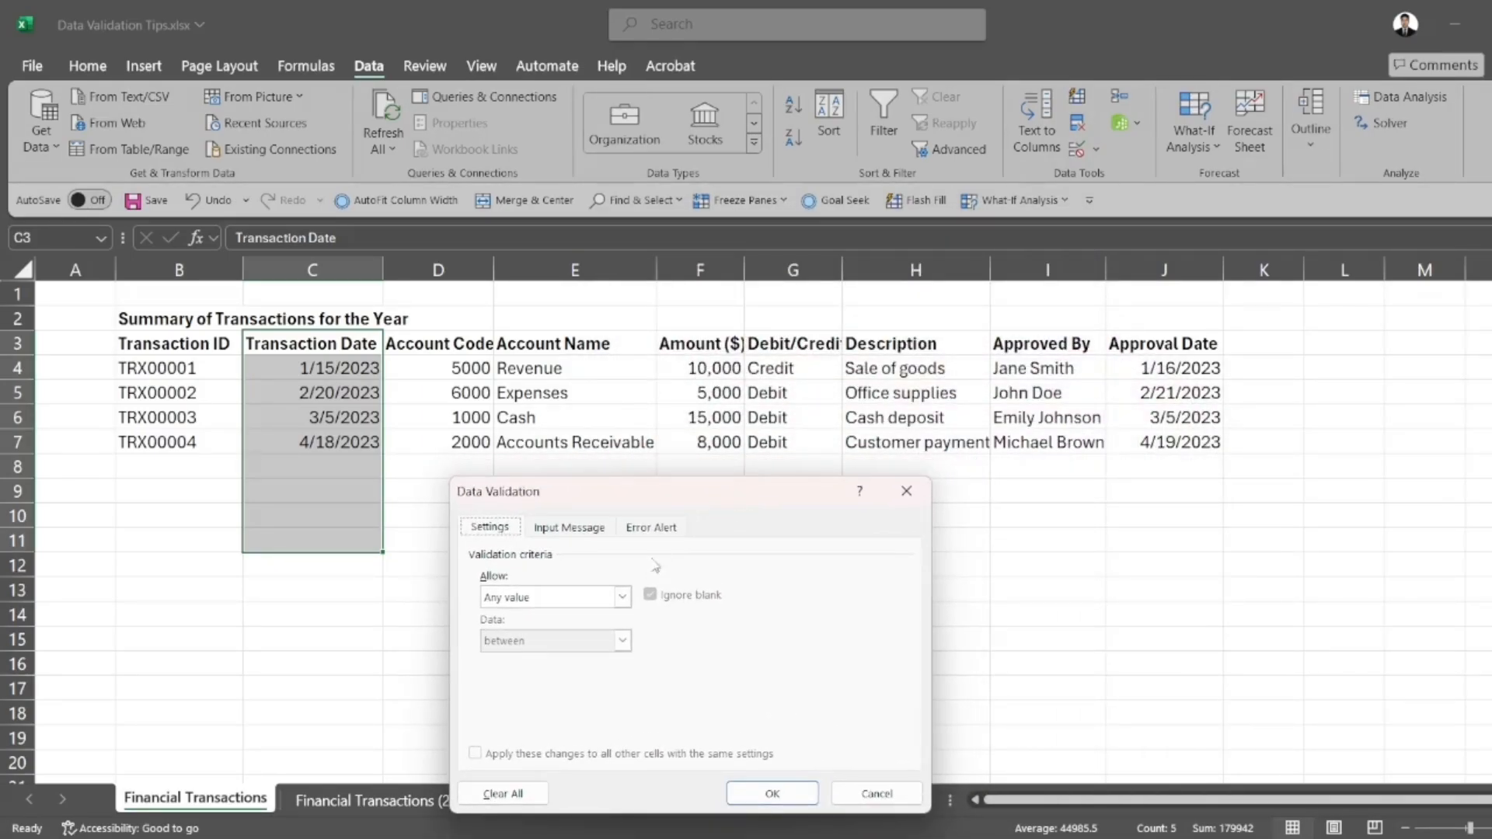
click(621, 605)
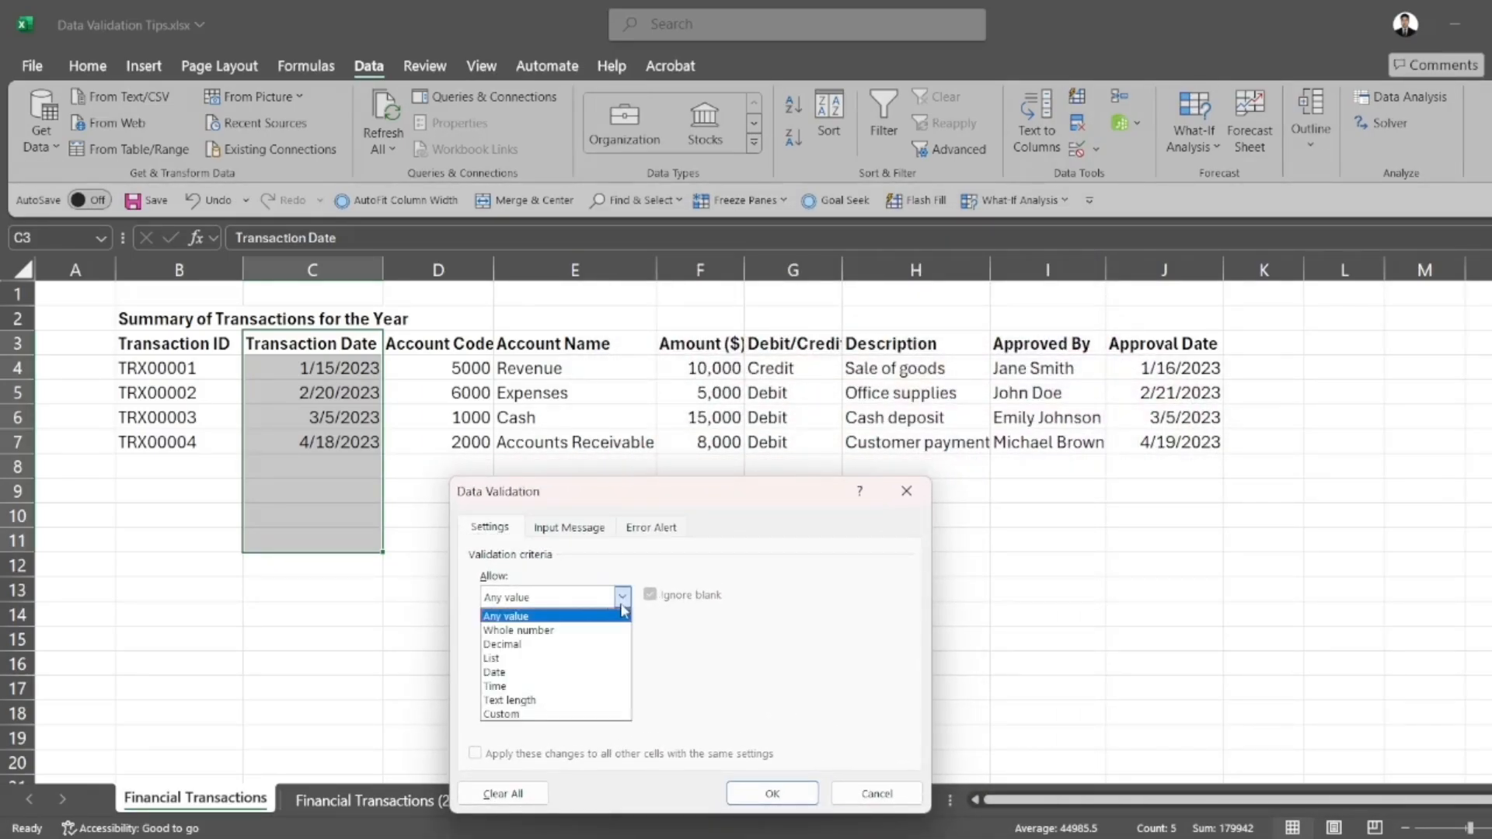
click(532, 673)
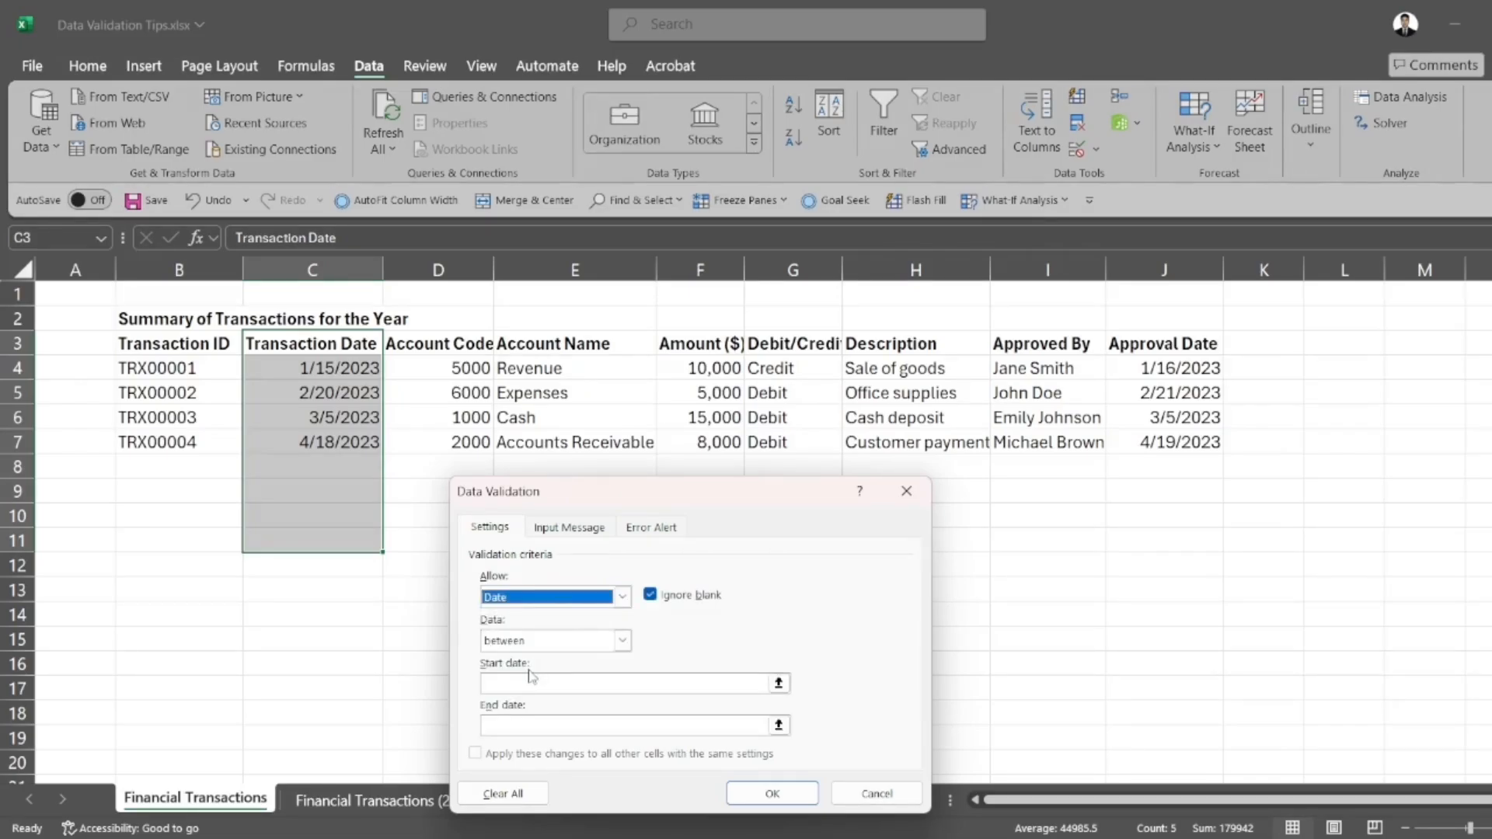
Limit the allowed dates to between 1/1/2023 and 12/31/2023 and apply the validation rule
click(778, 684)
click(917, 517)
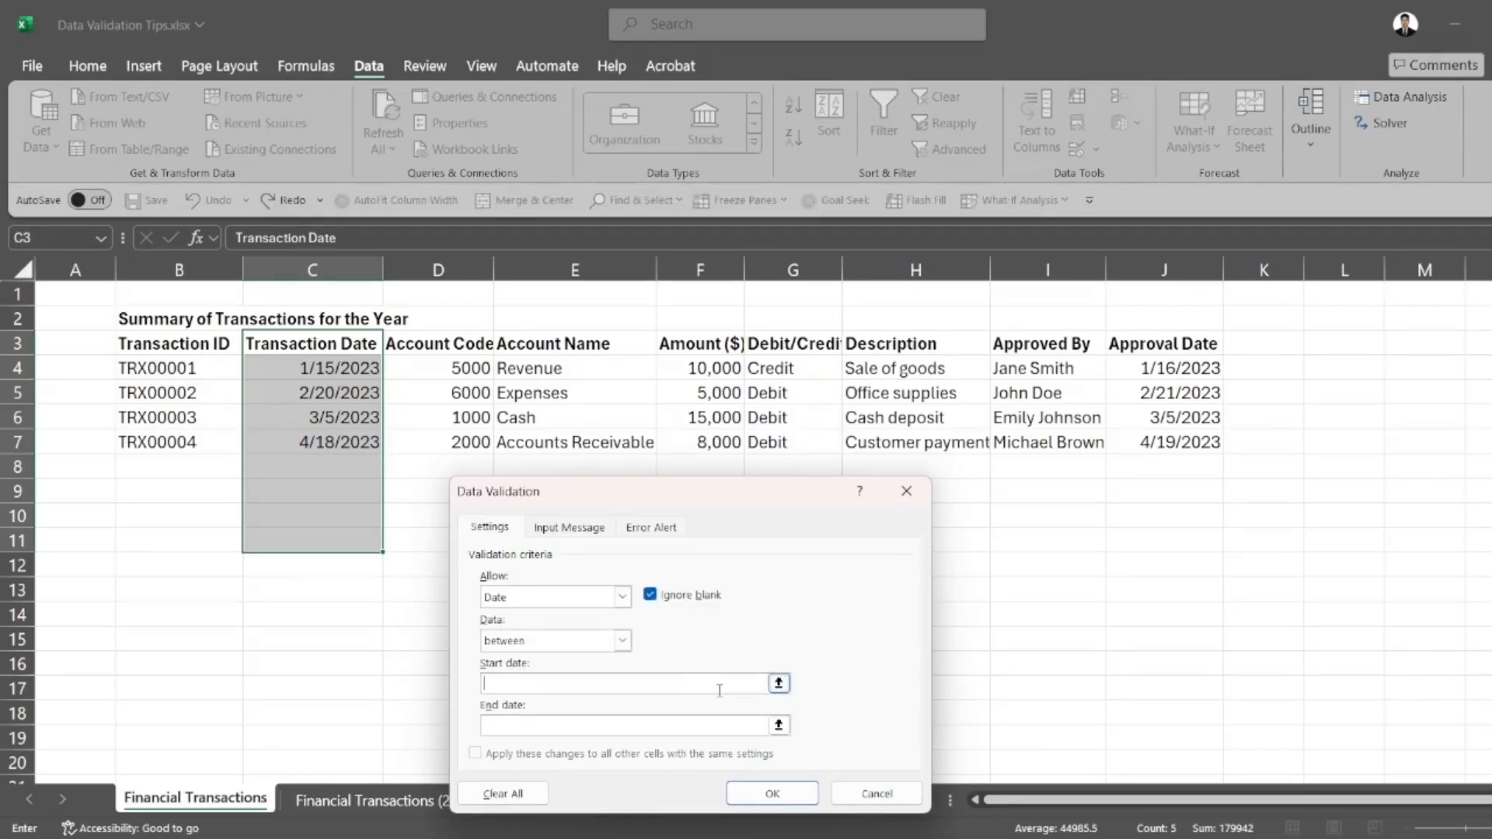
text(1/1/2023)
click(662, 726)
text(12)
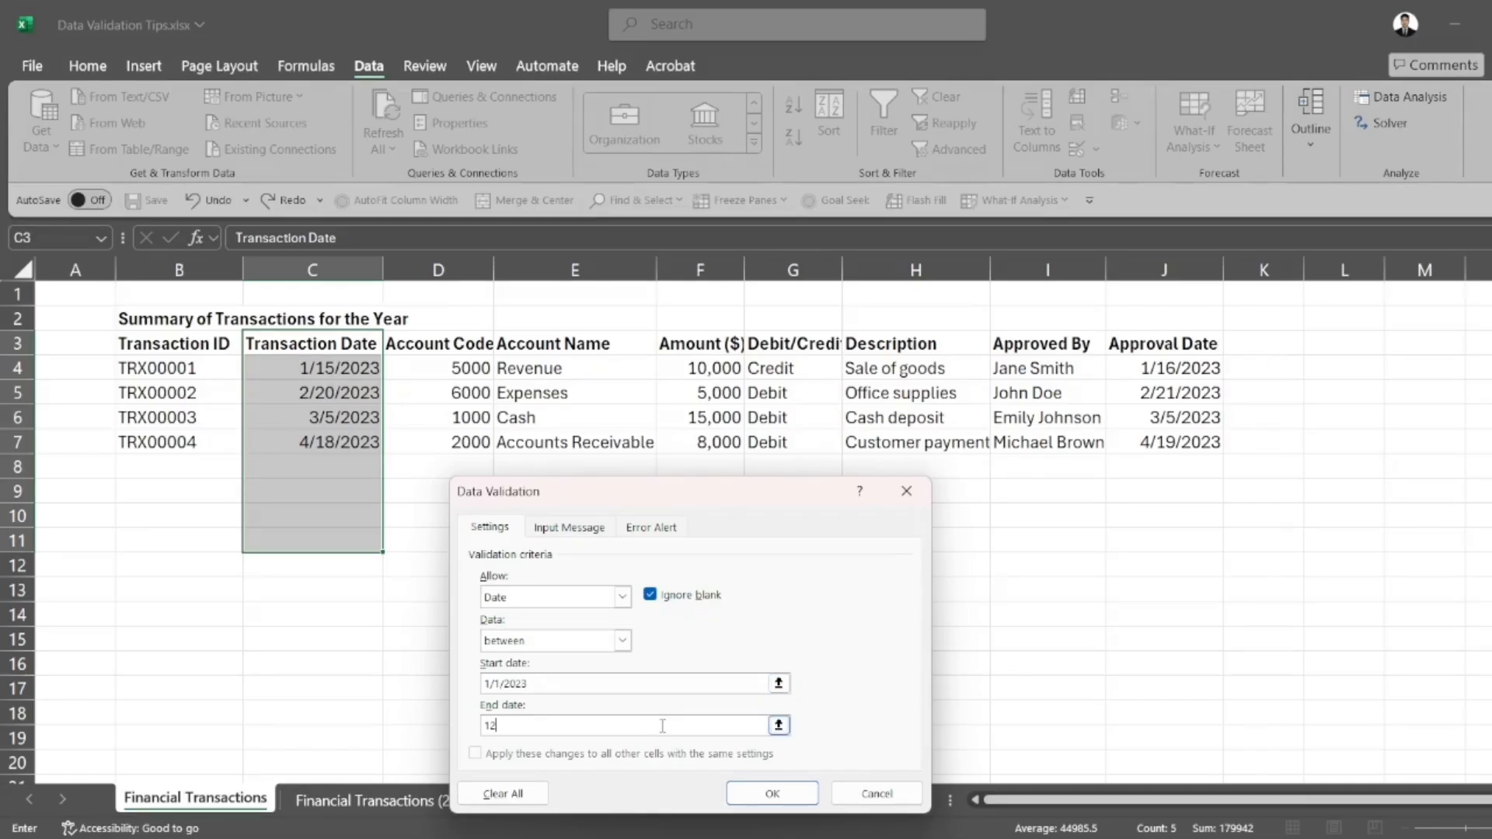
text(/31/2023)
click(743, 793)
click(609, 610)
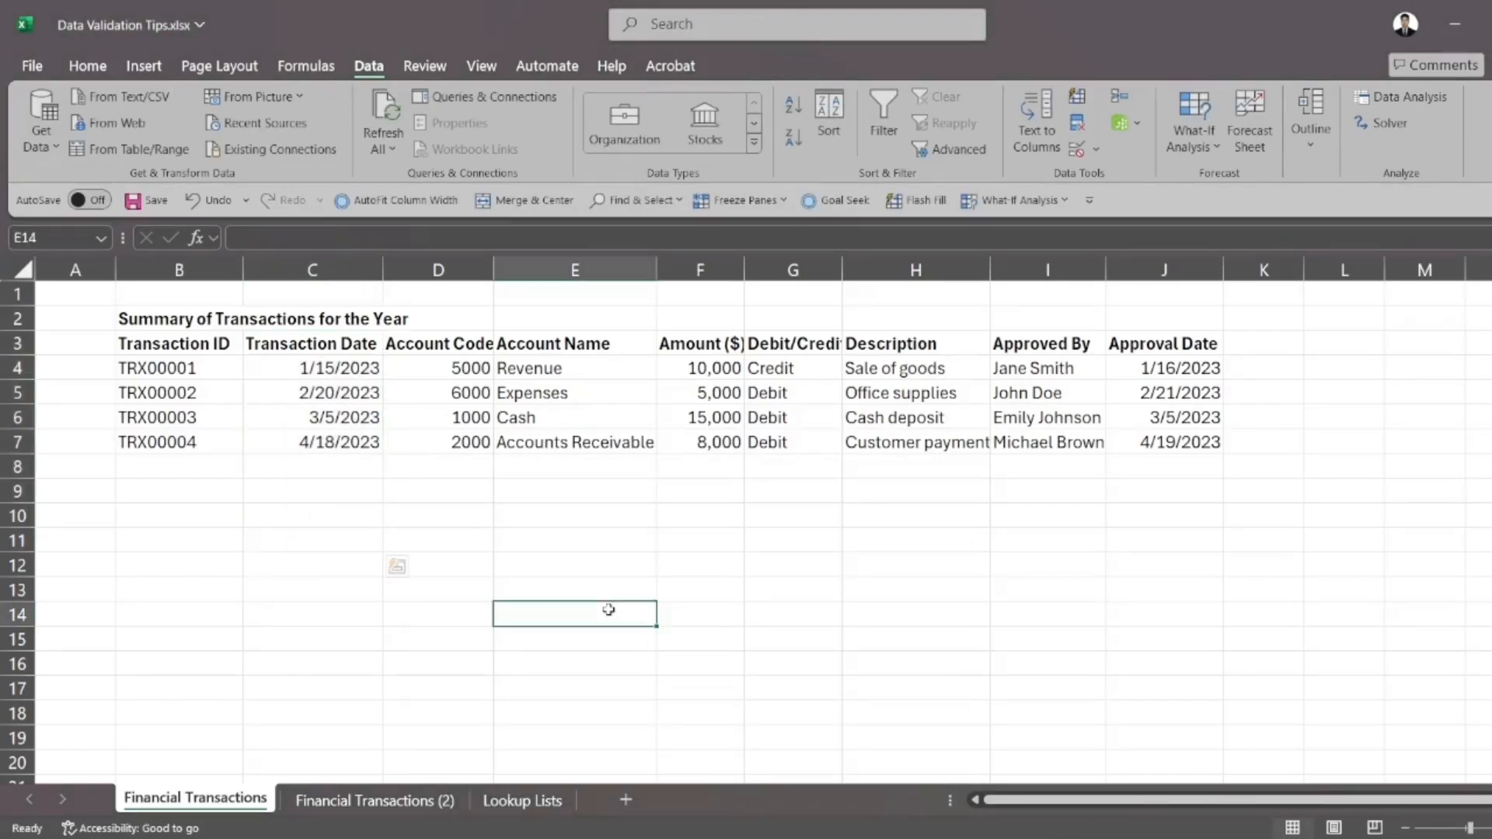
Test the date rule by trying to enter 415/2023 in cell C8, and cancel the entry
click(362, 473)
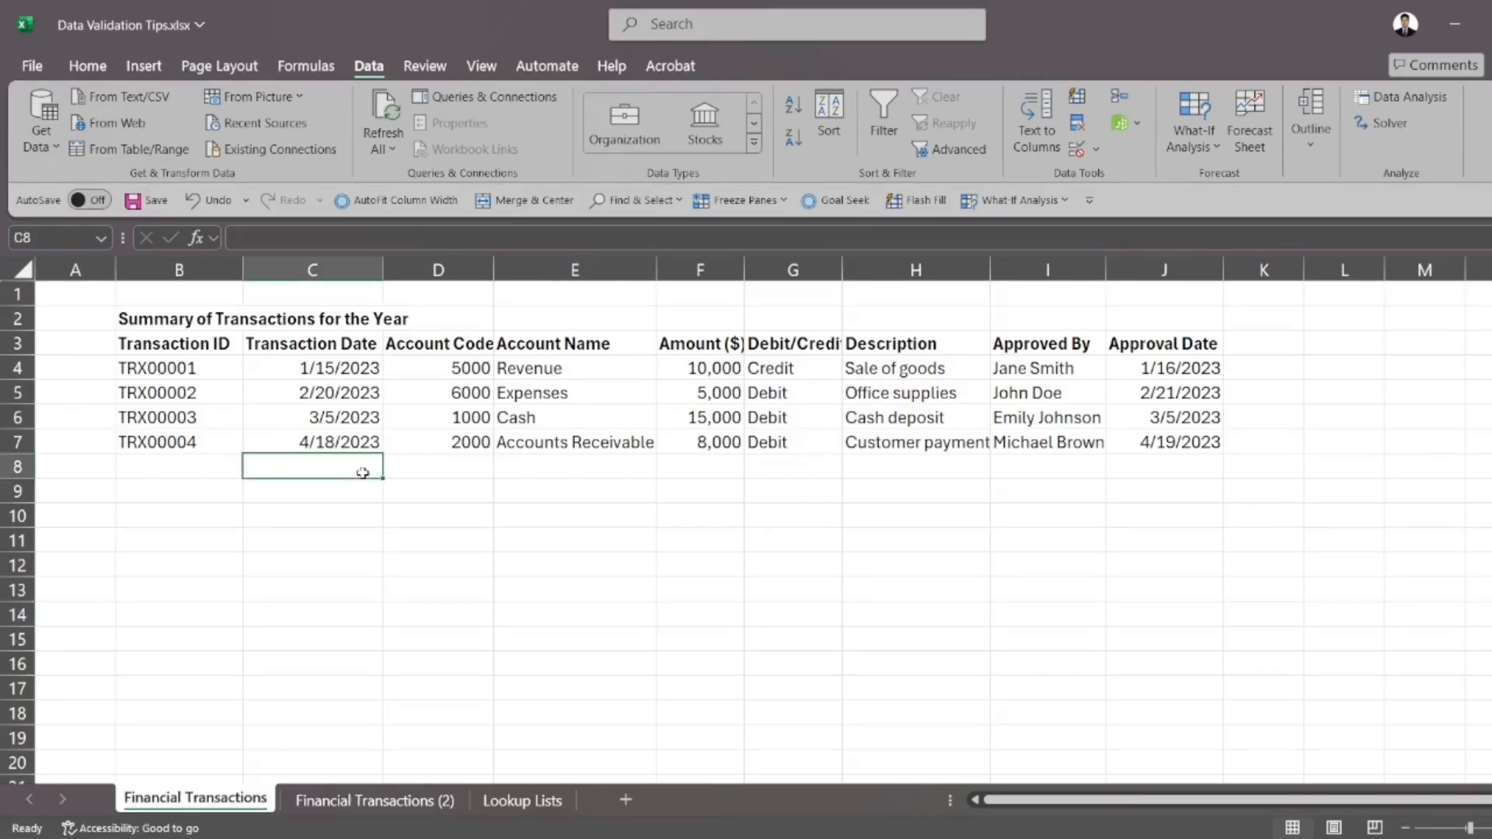
text(415)
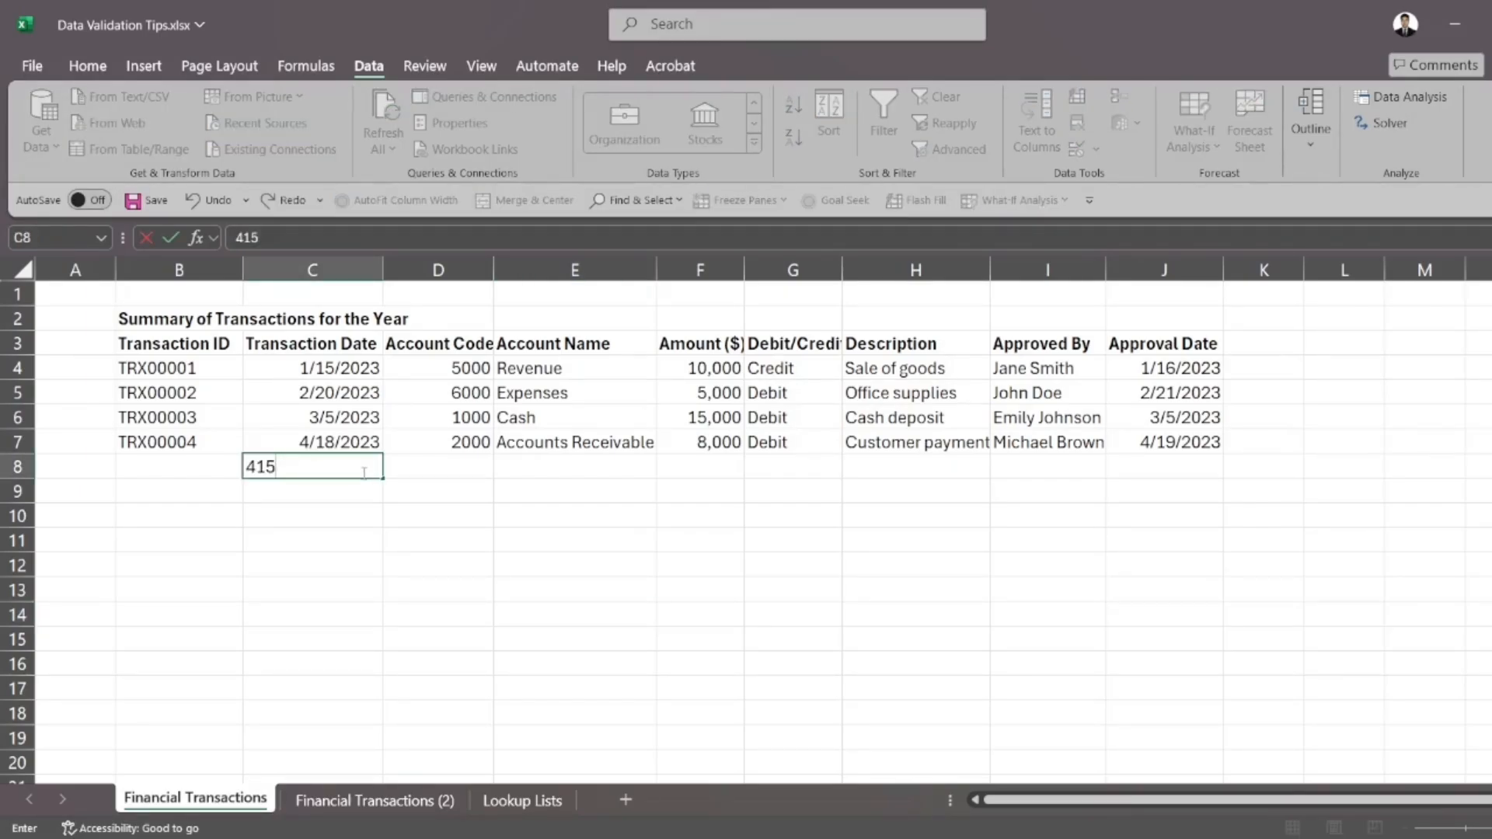
text(/2023)
key(Return)
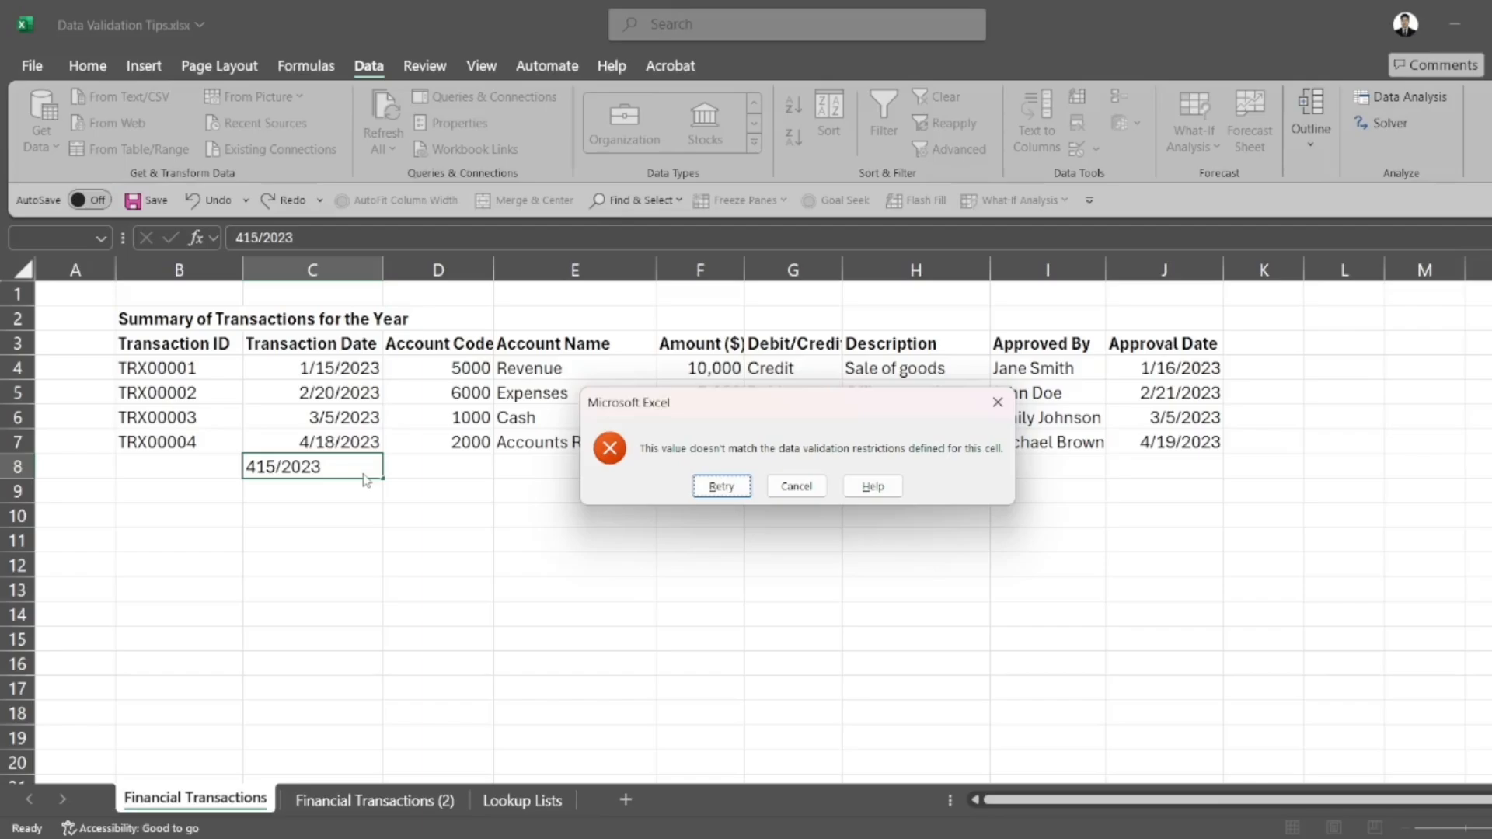
click(788, 499)
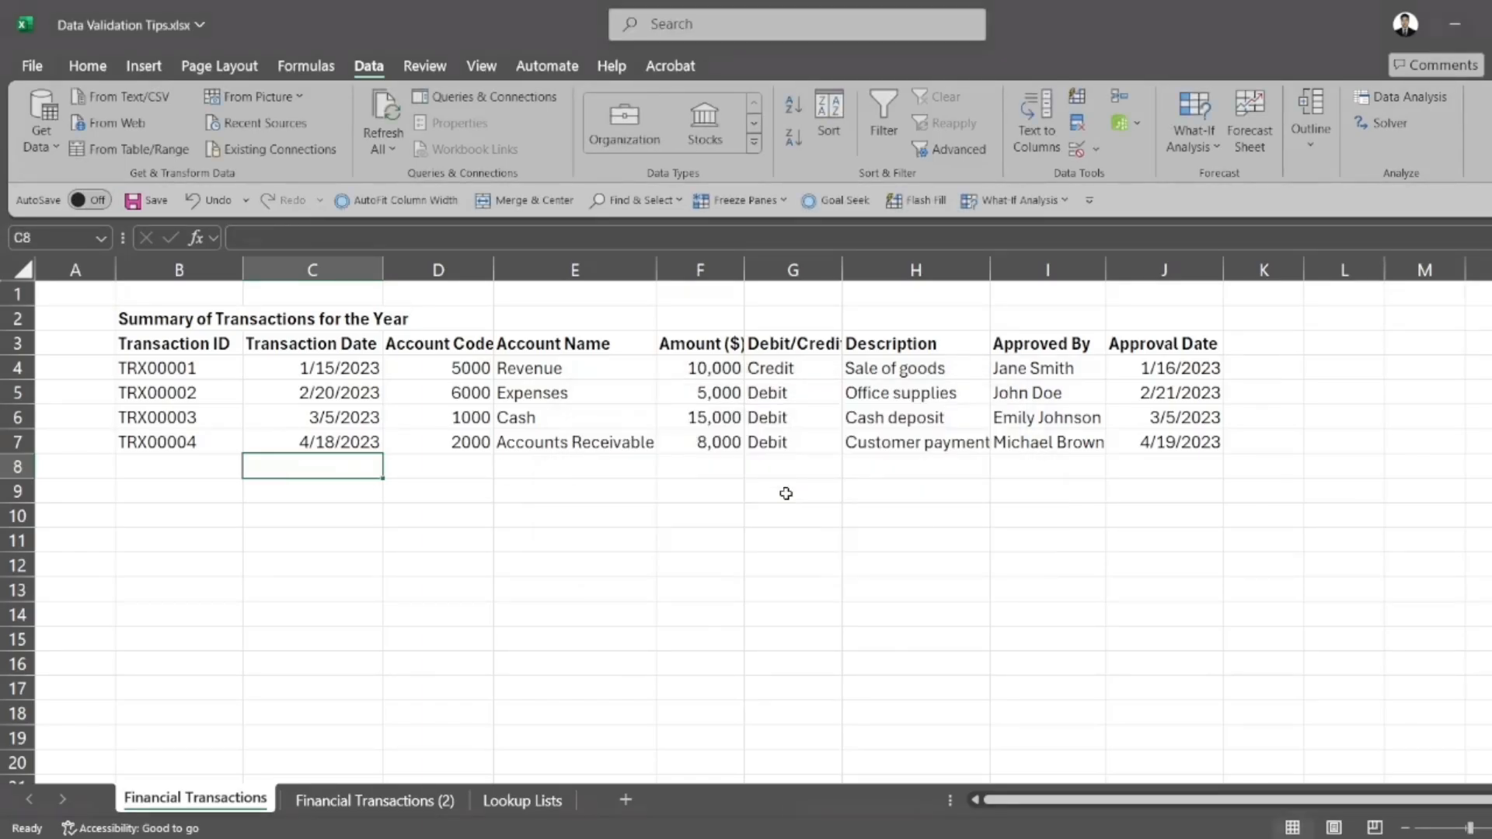
Enter the transaction date 4/15/2023 in cell C8
click(486, 472)
click(374, 469)
text(4/15/2023)
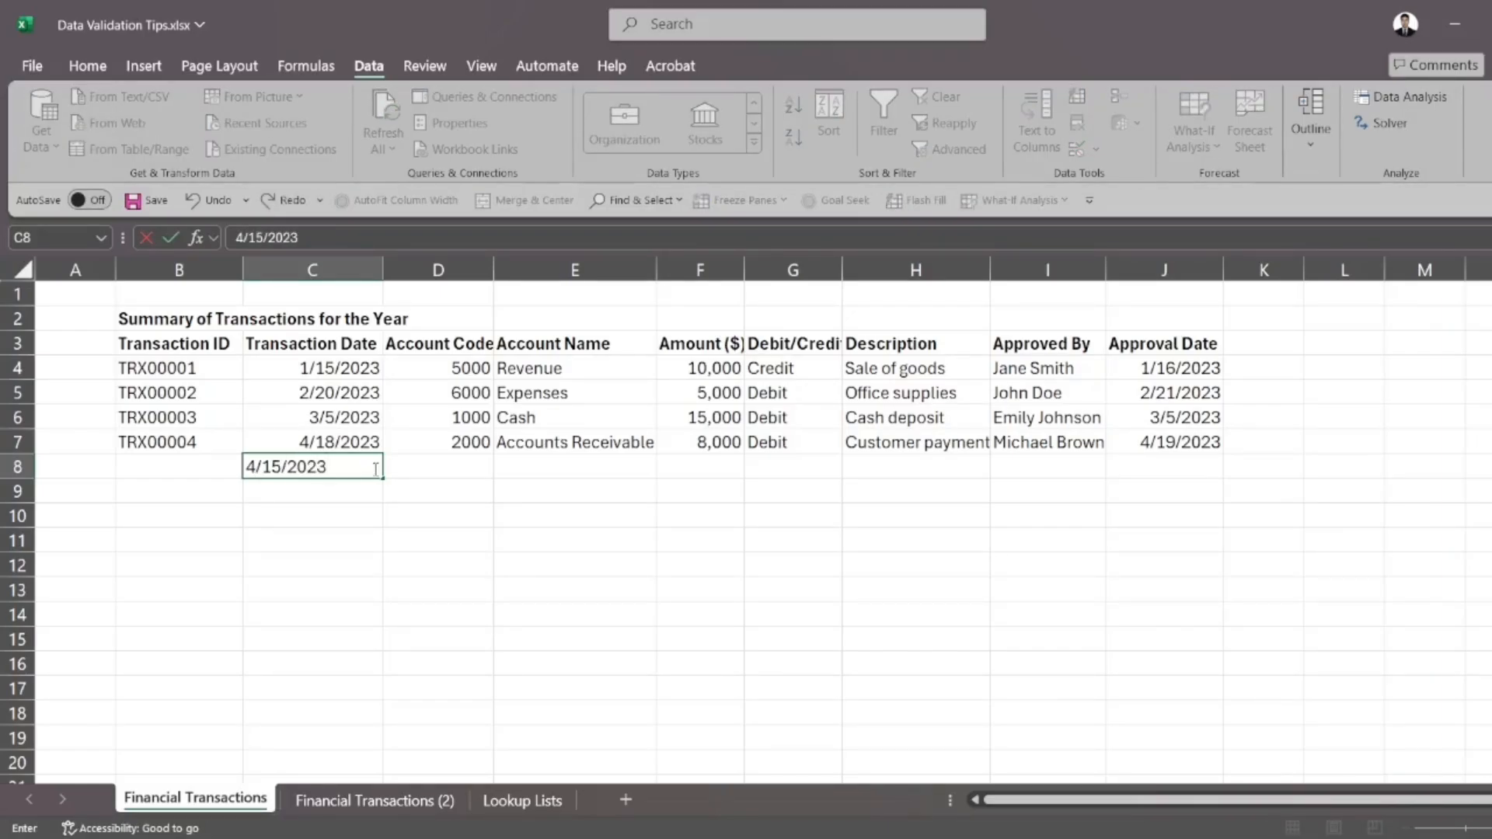
key(Return)
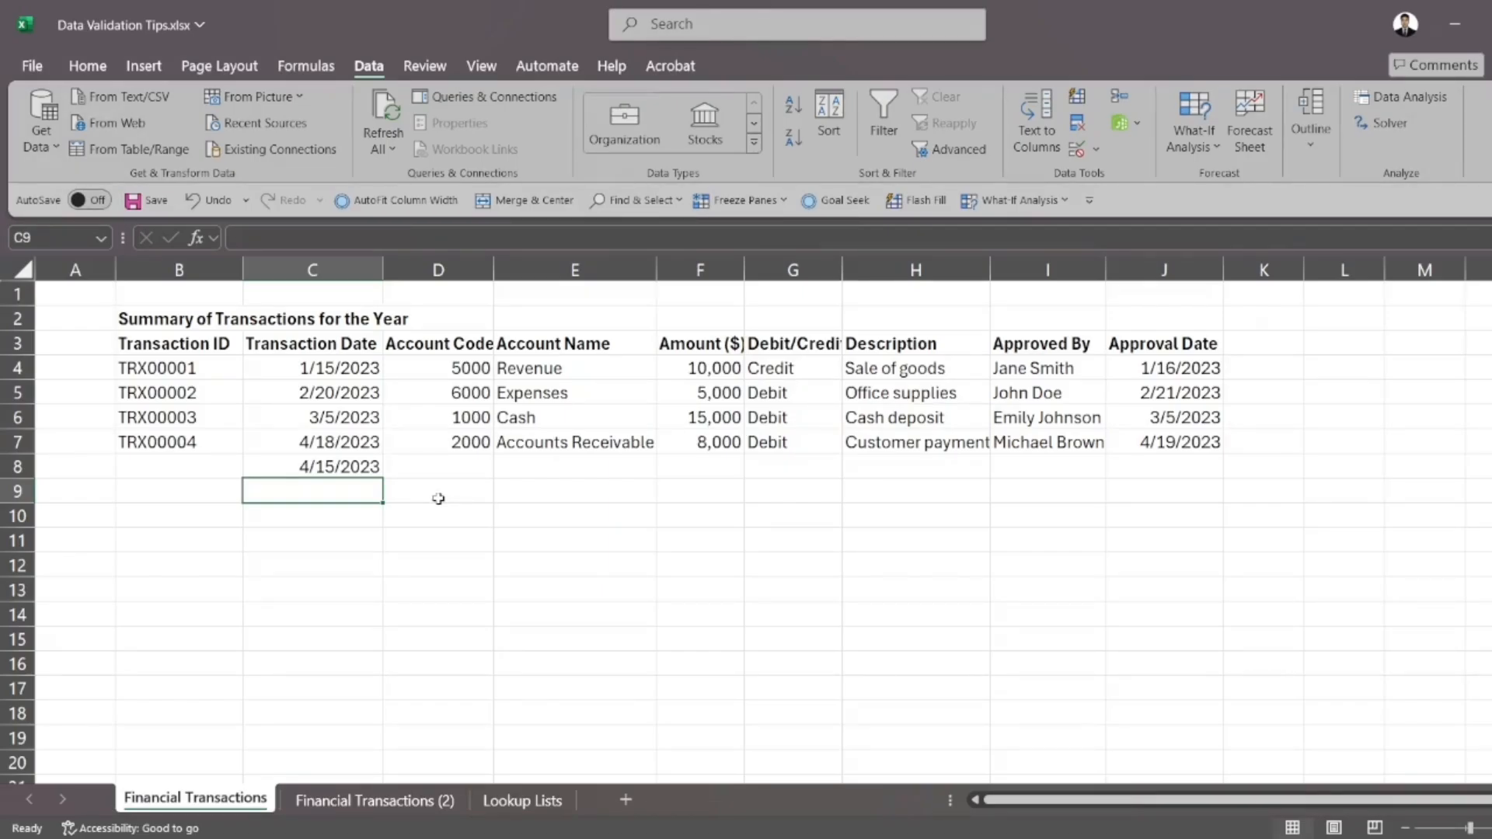
Test the date range by trying to enter 4/15/2022 in cell C9, and cancel the entry
text(4/)
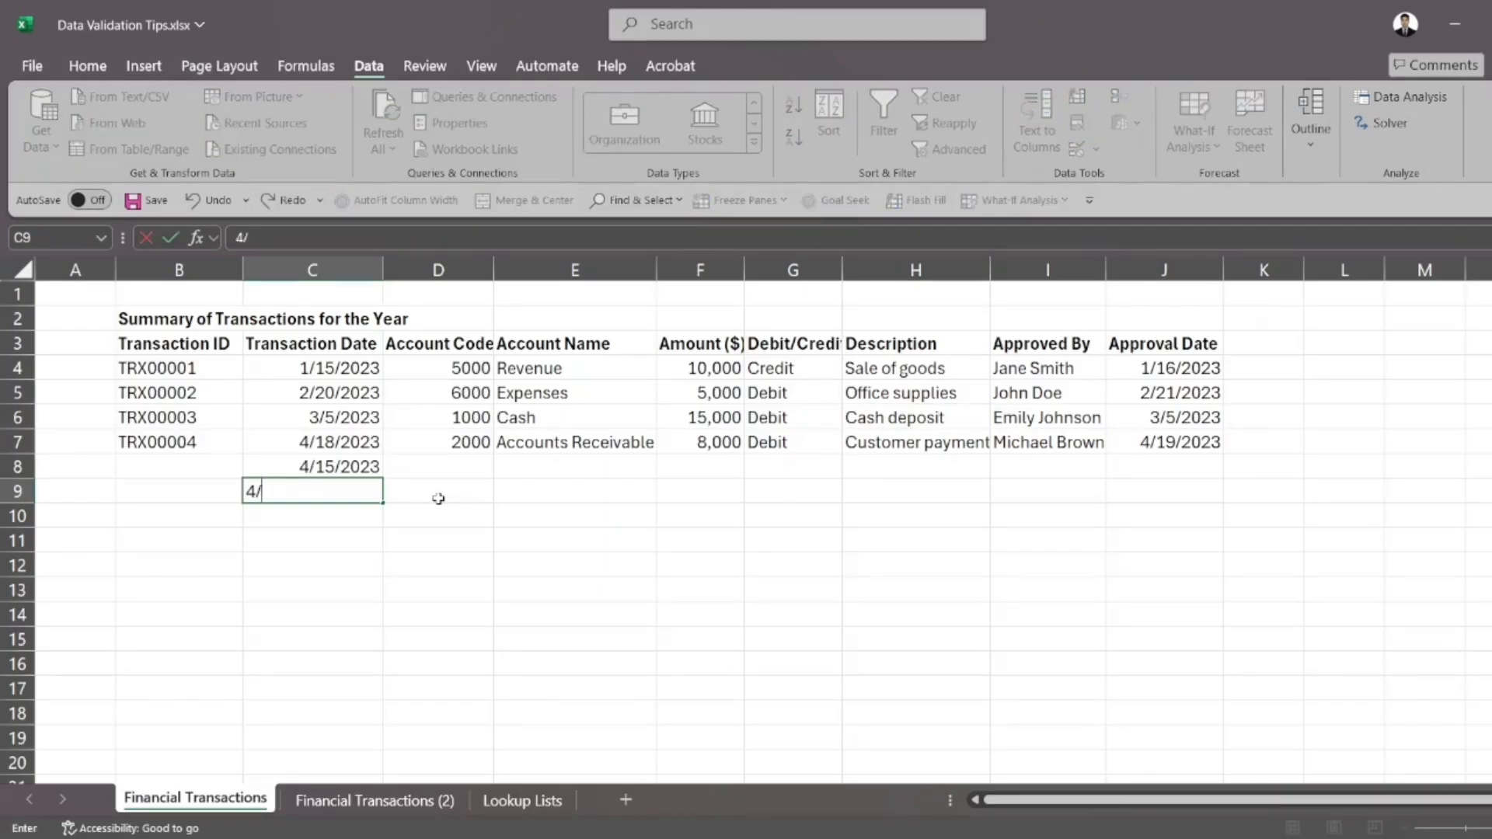
text(15/2022)
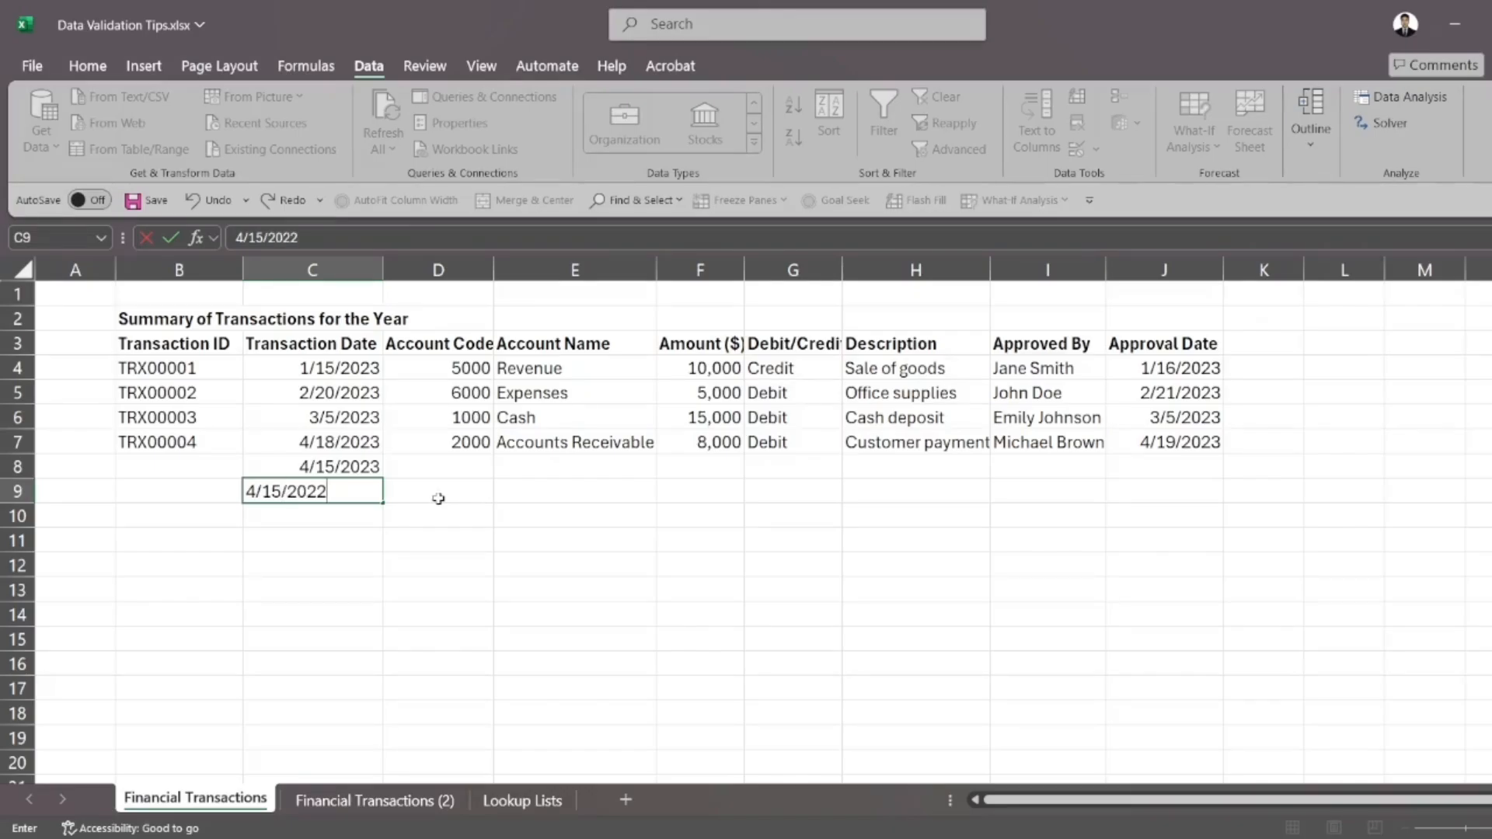
key(Return)
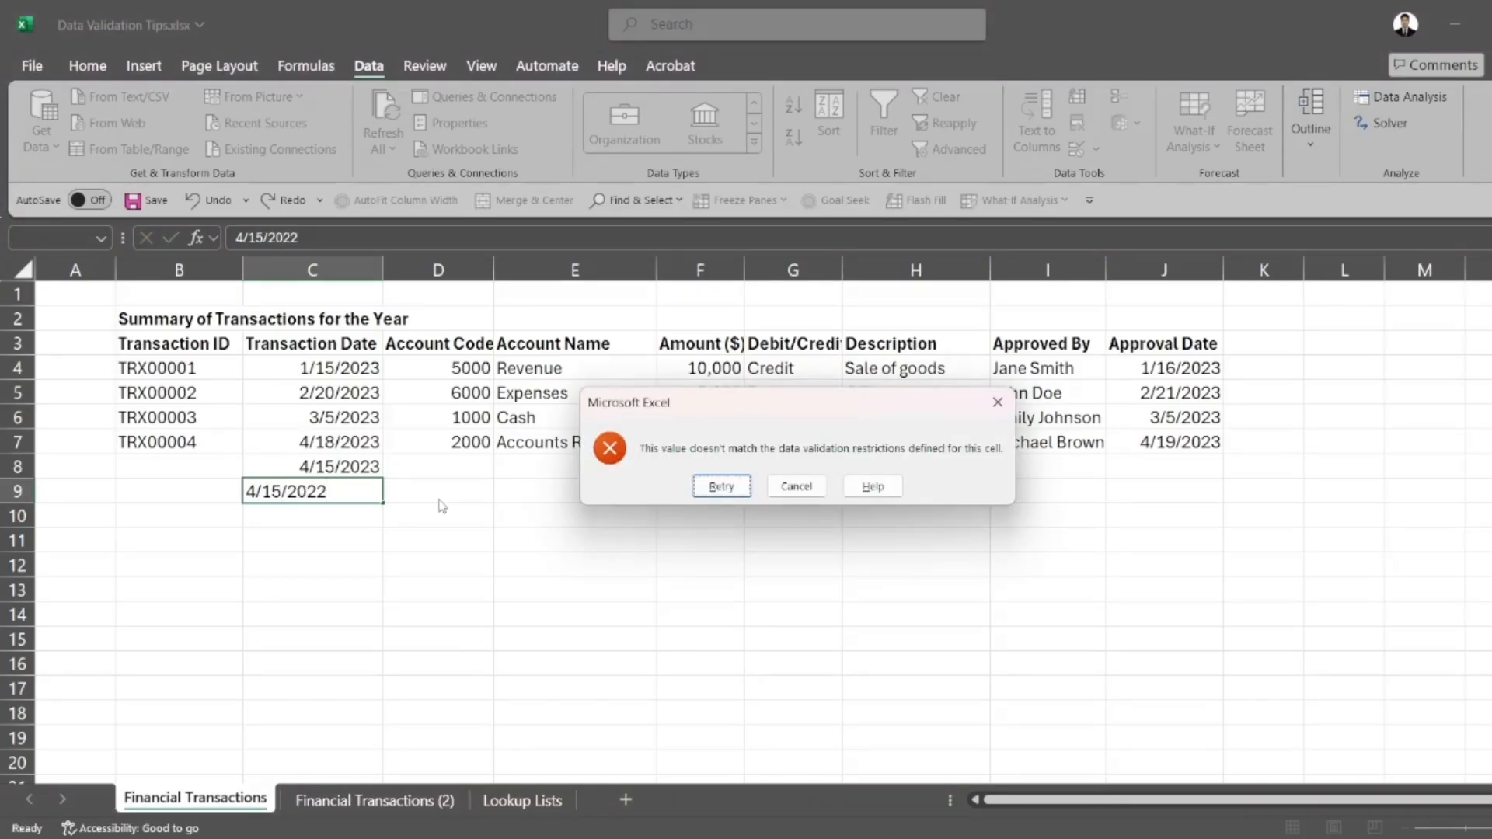
click(796, 486)
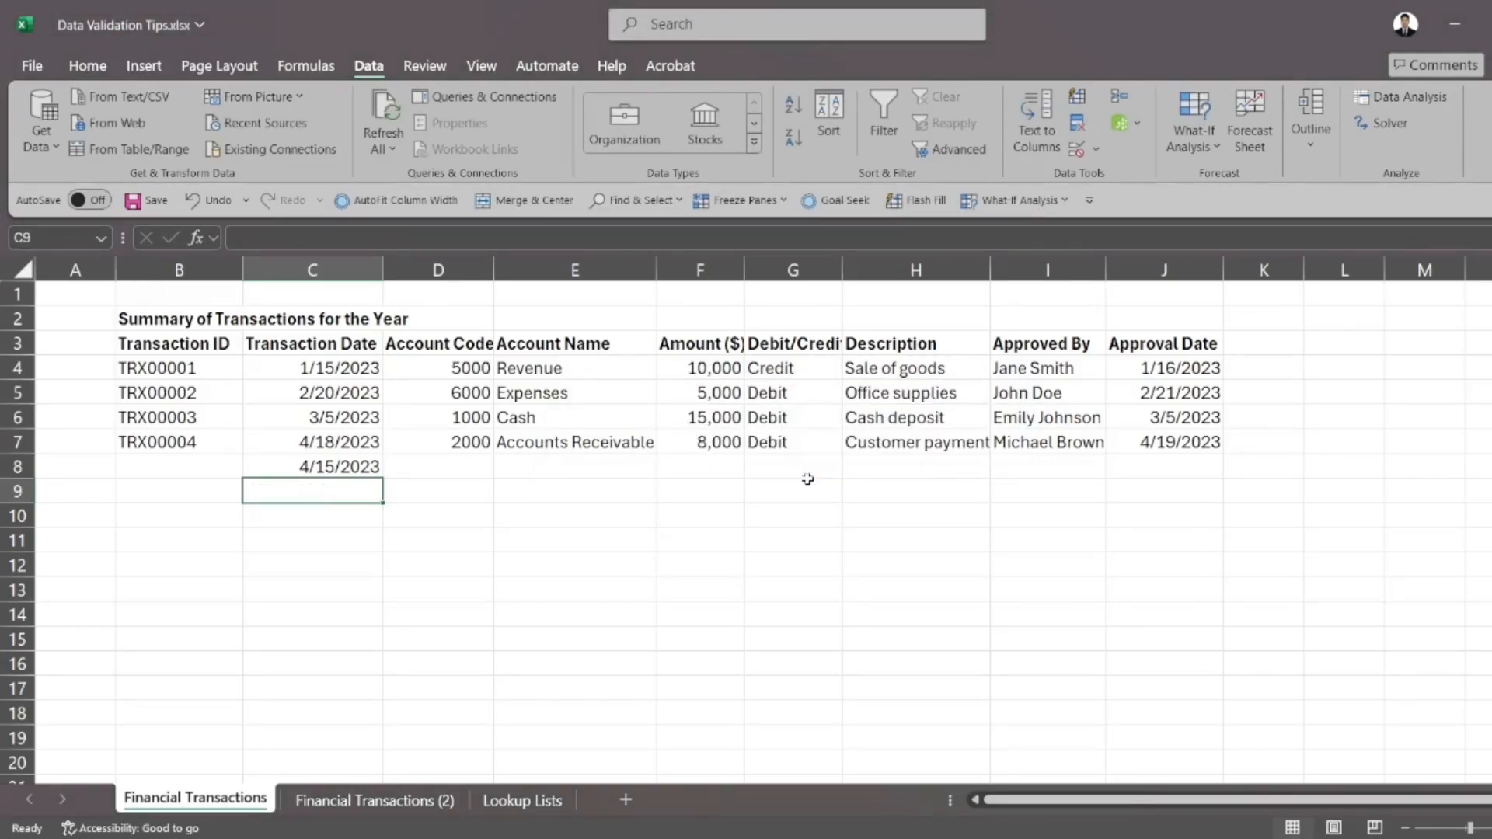
click(221, 344)
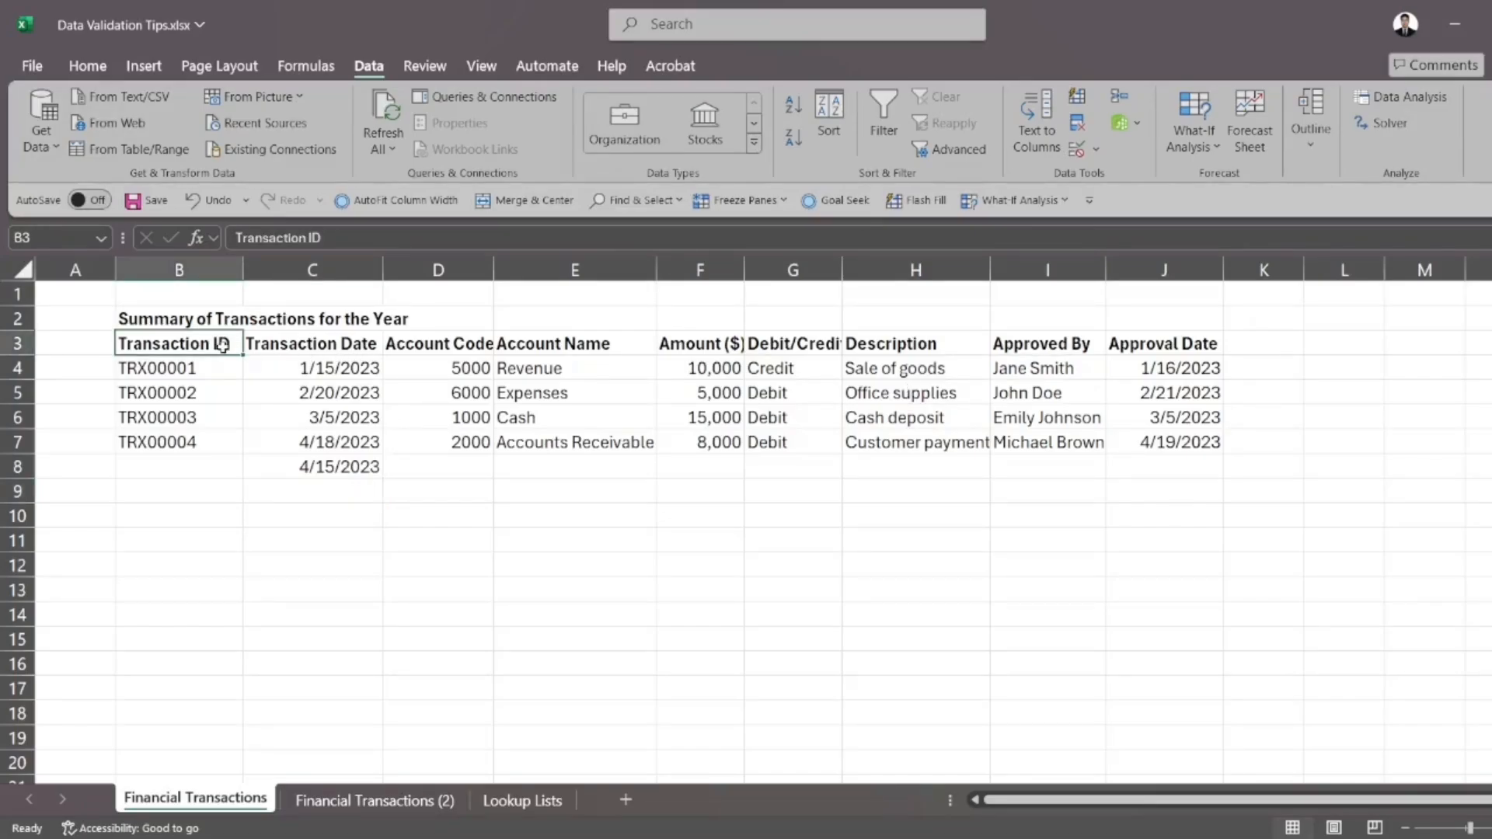
drag(222, 344, 194, 560)
click(1075, 152)
click(623, 597)
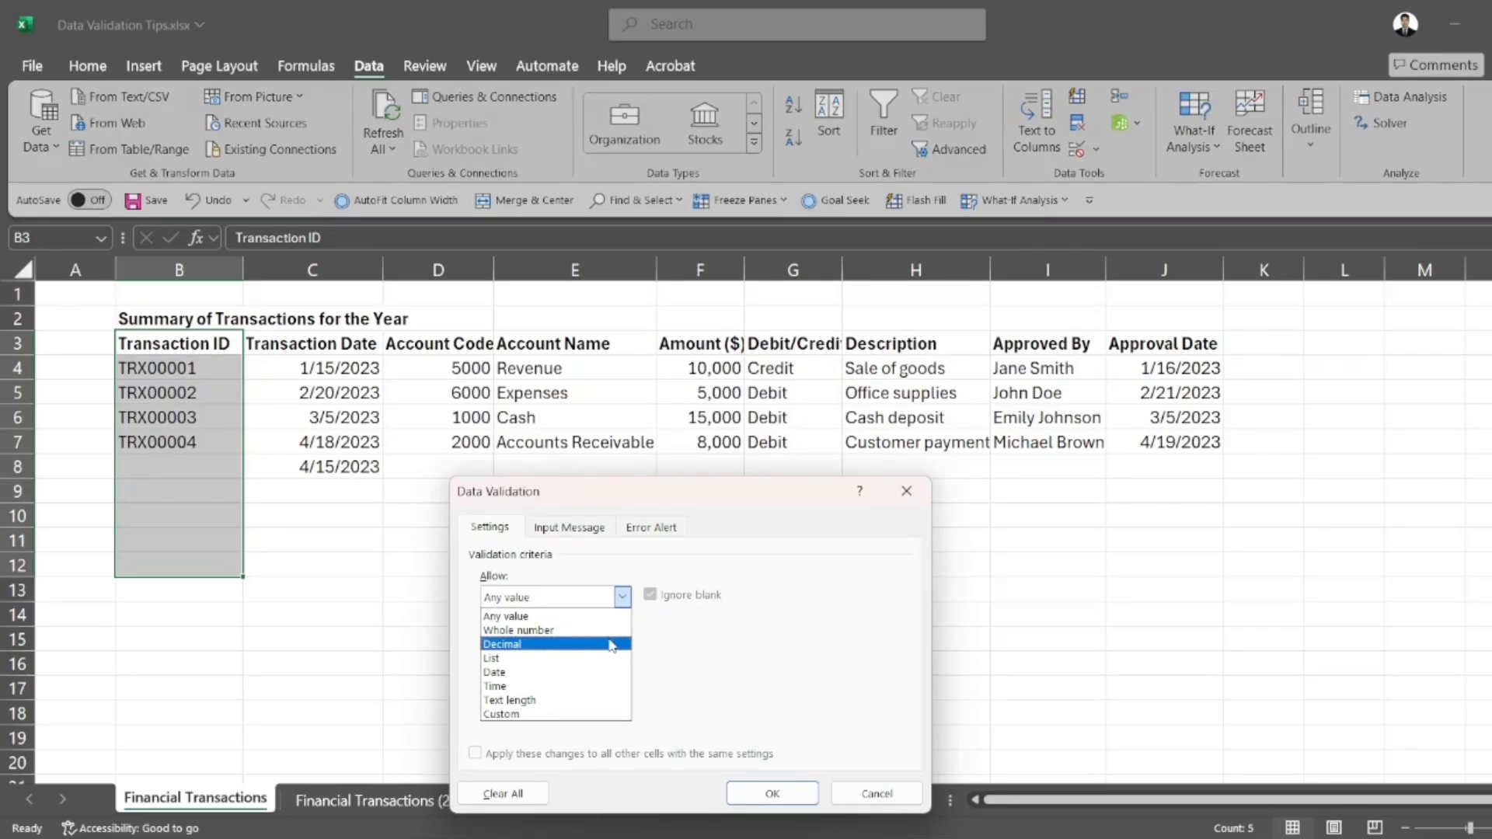
click(867, 793)
click(867, 793)
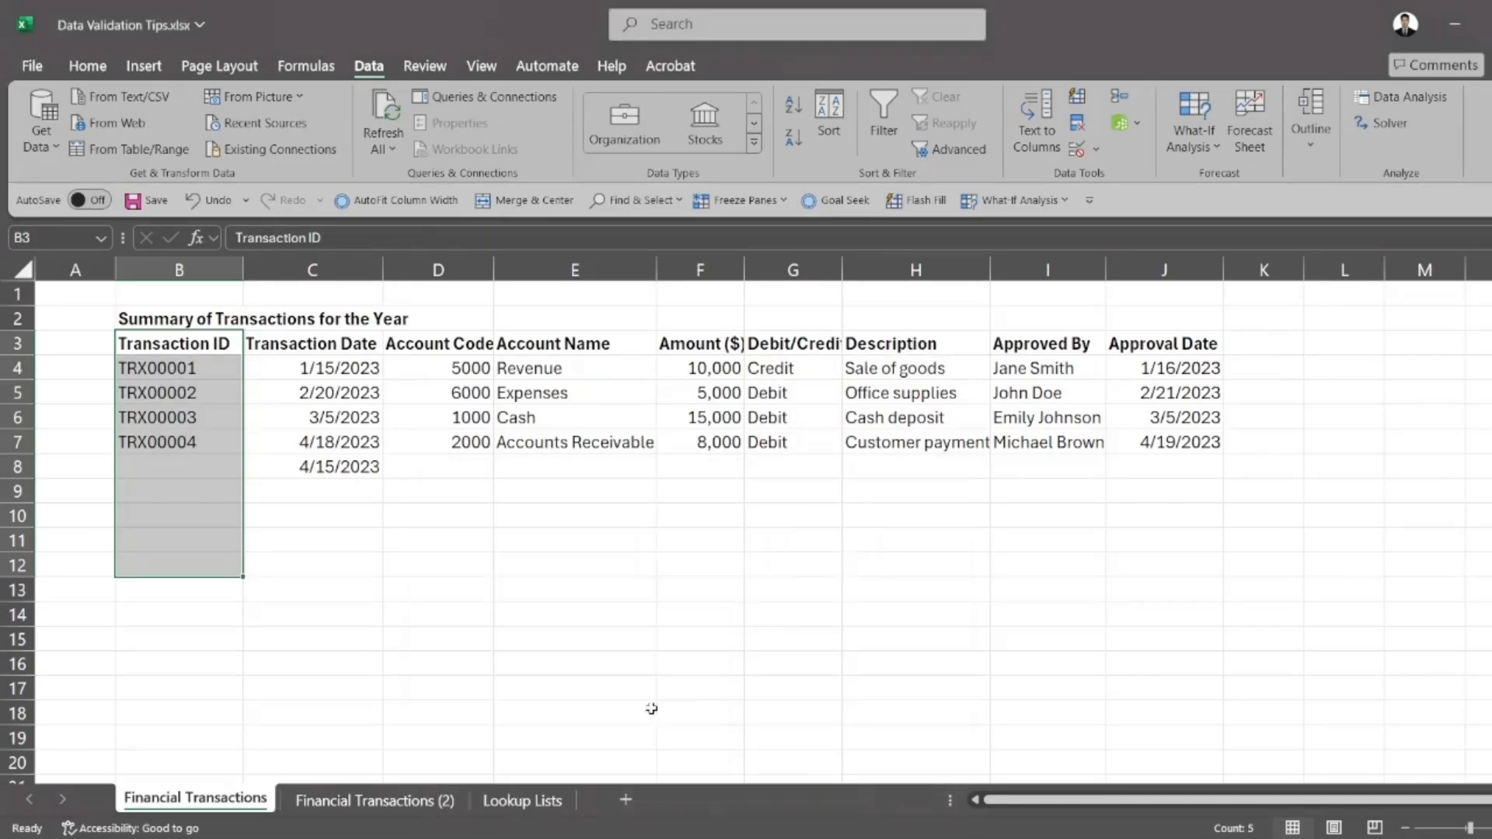
Enter the shortened transaction ID TRX5 in cell B8 and reselect that cell
click(197, 491)
click(190, 467)
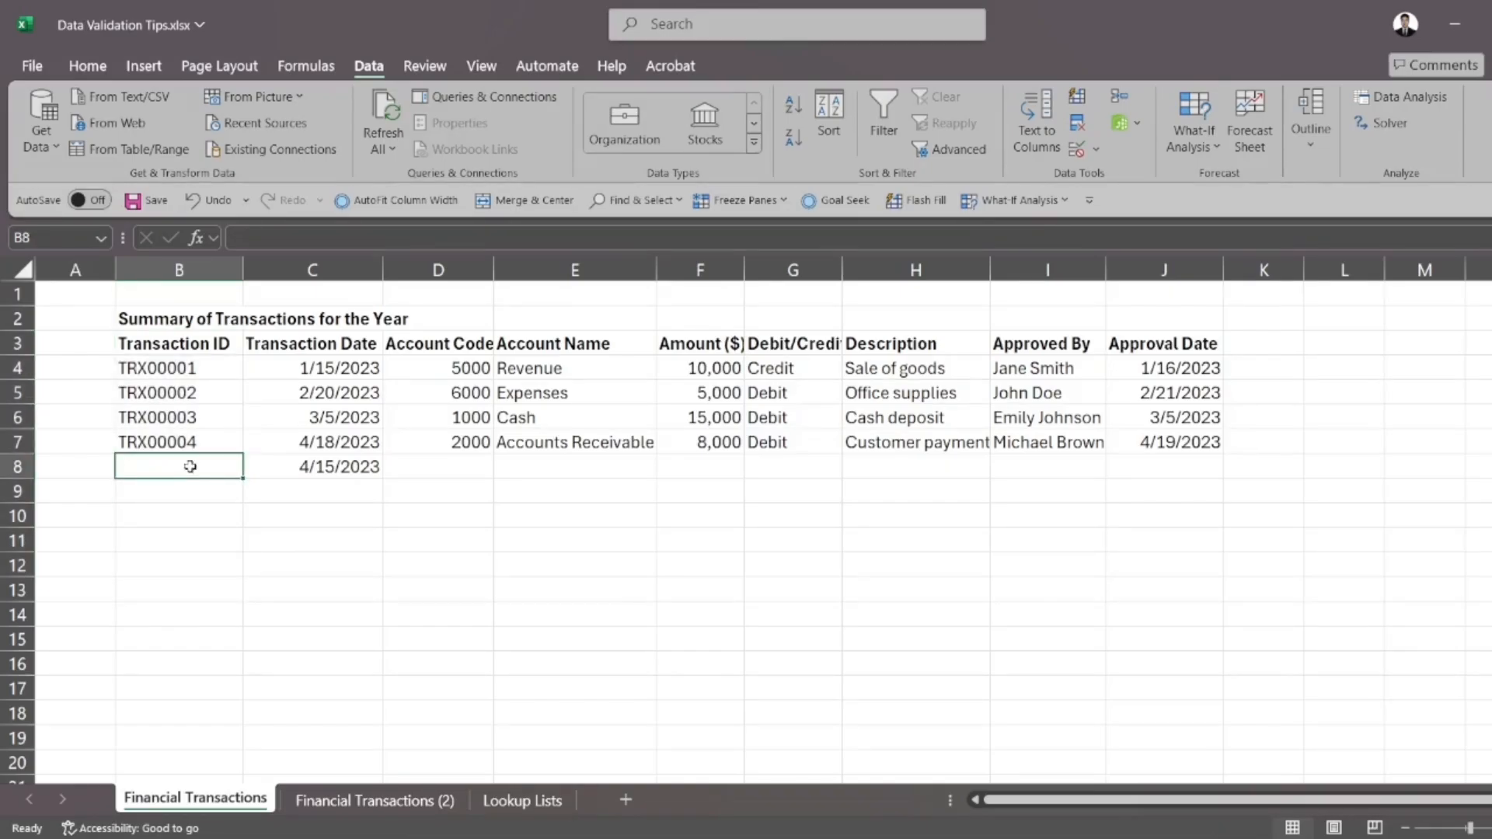
text(TRX5)
key(Return)
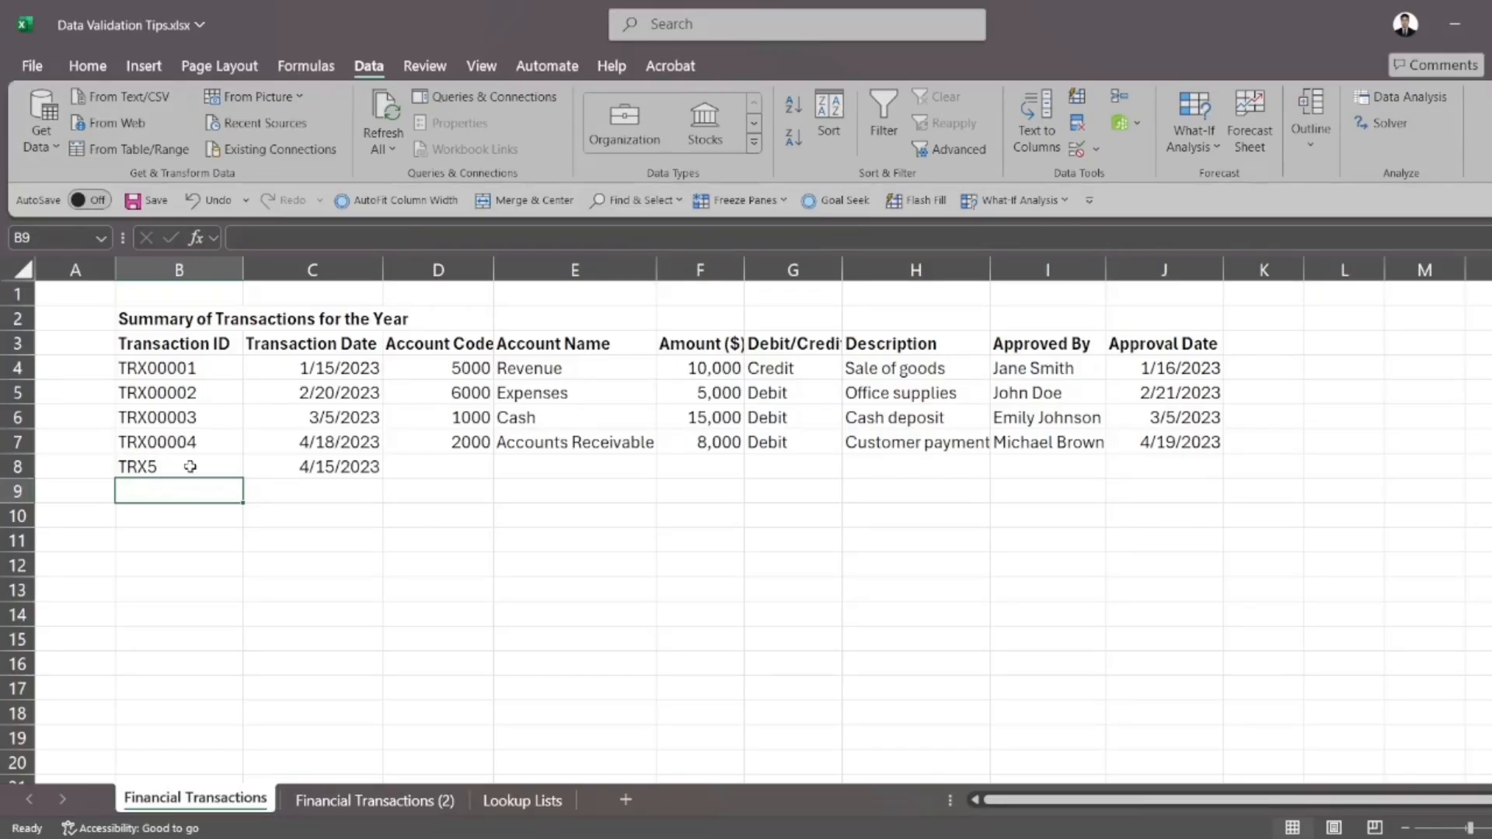
click(190, 467)
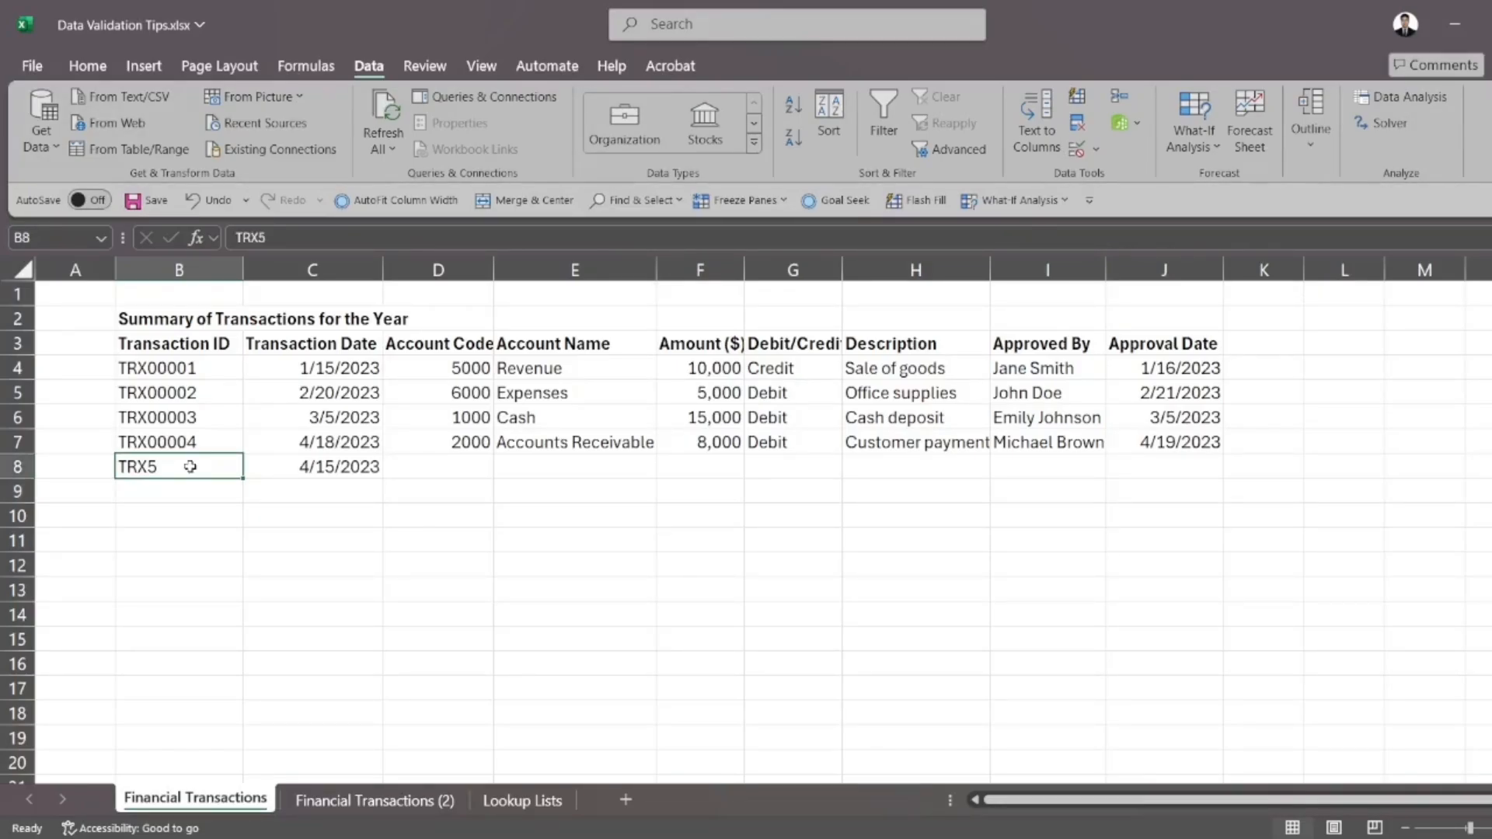
Clear cell B8 and add validation to the Transaction ID cells B3:B10 requiring a text length equal to 8
key(Delete)
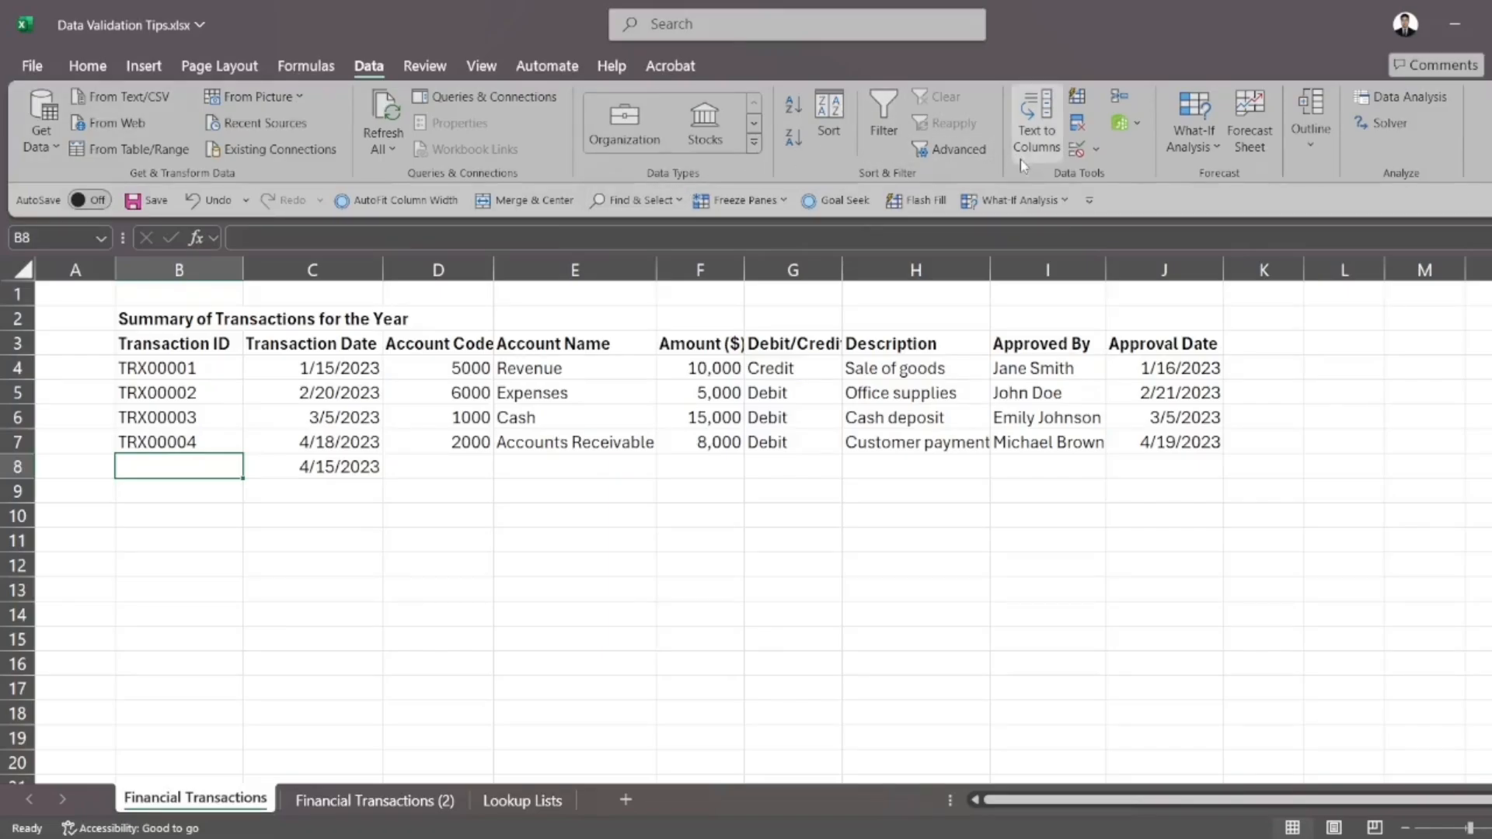
drag(191, 342, 190, 510)
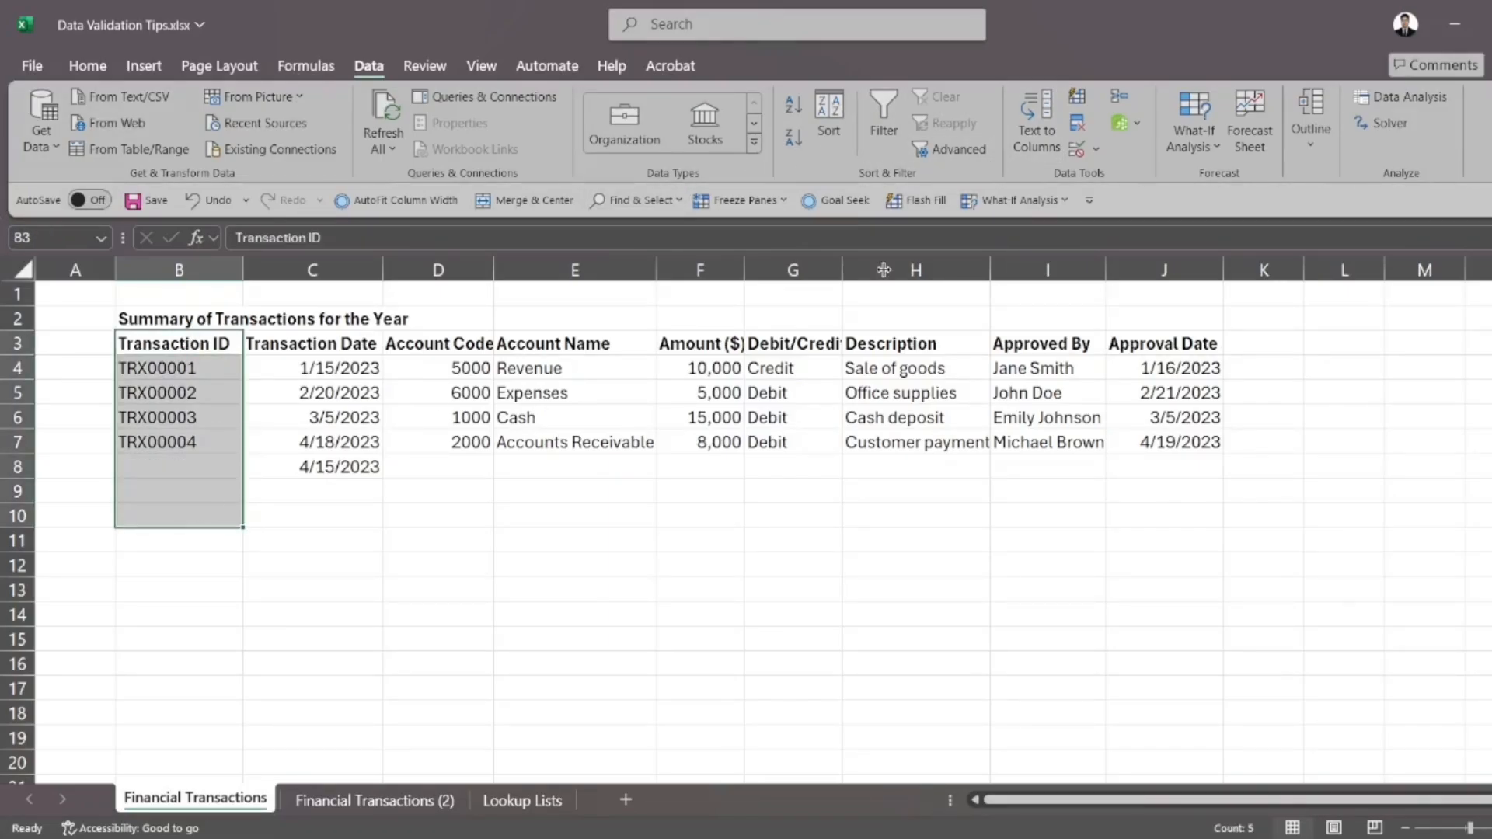
click(1077, 149)
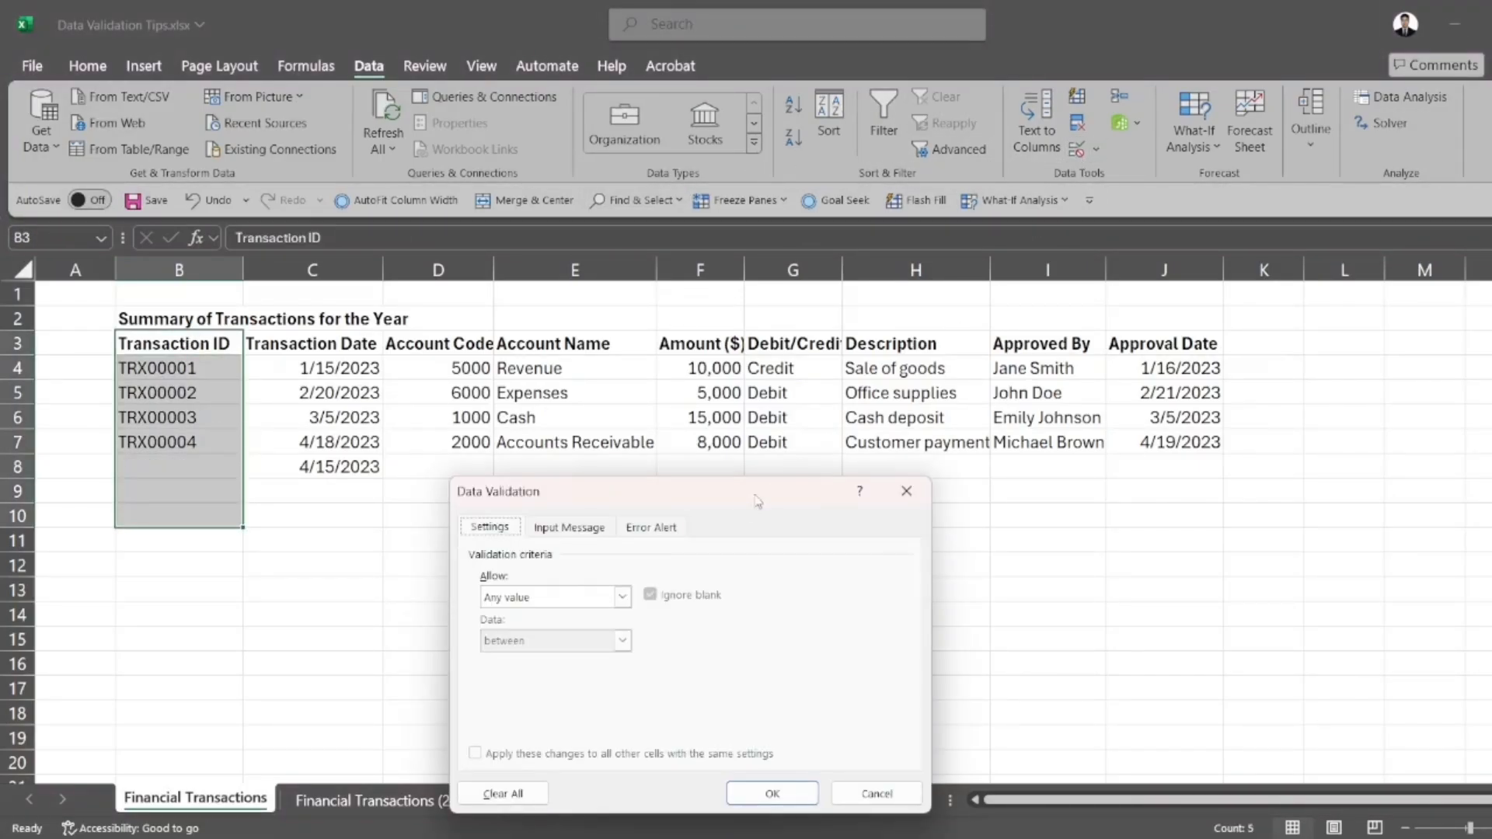
click(579, 597)
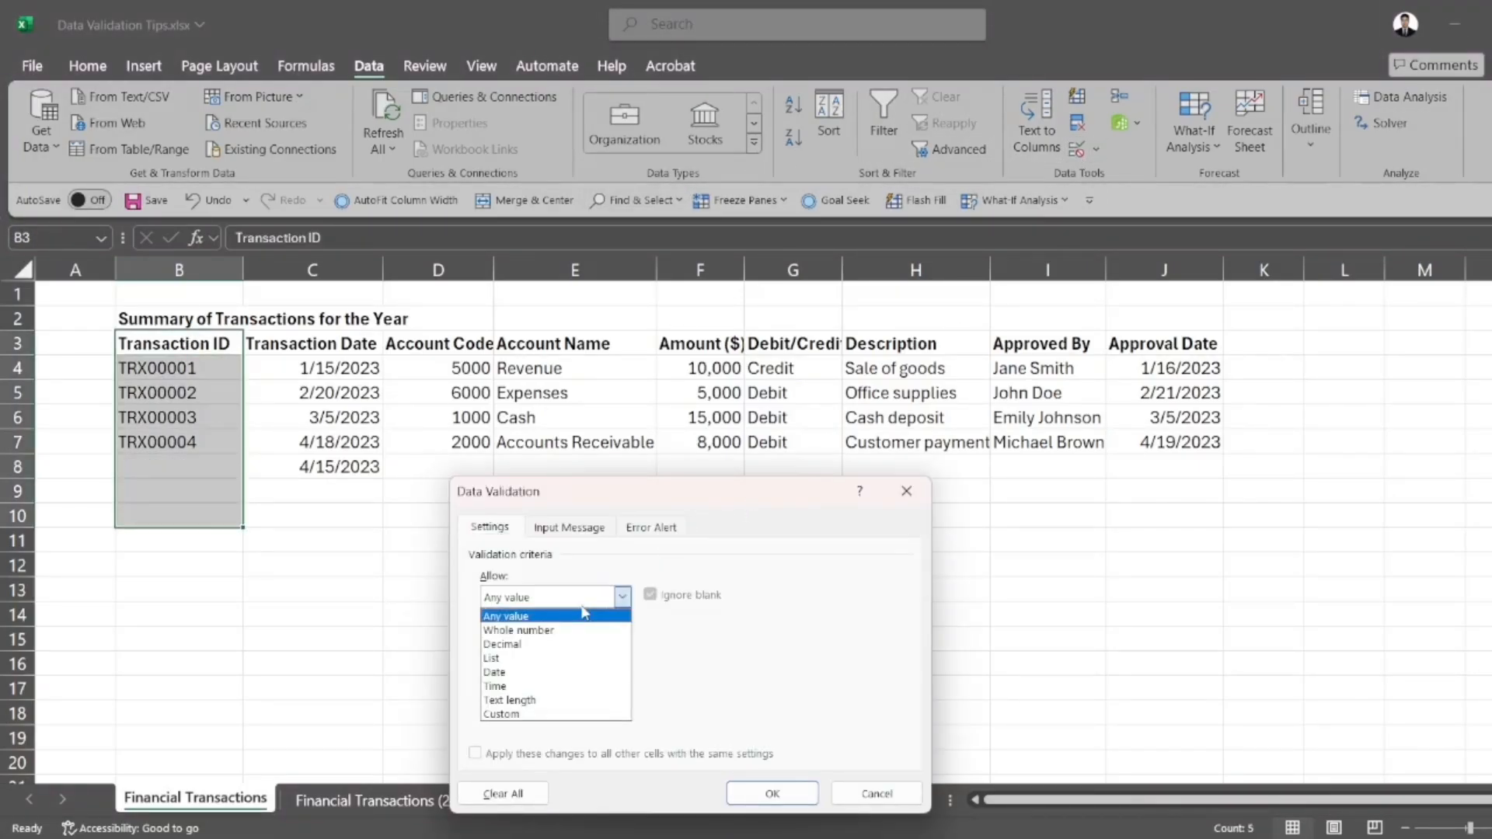
click(536, 701)
click(622, 640)
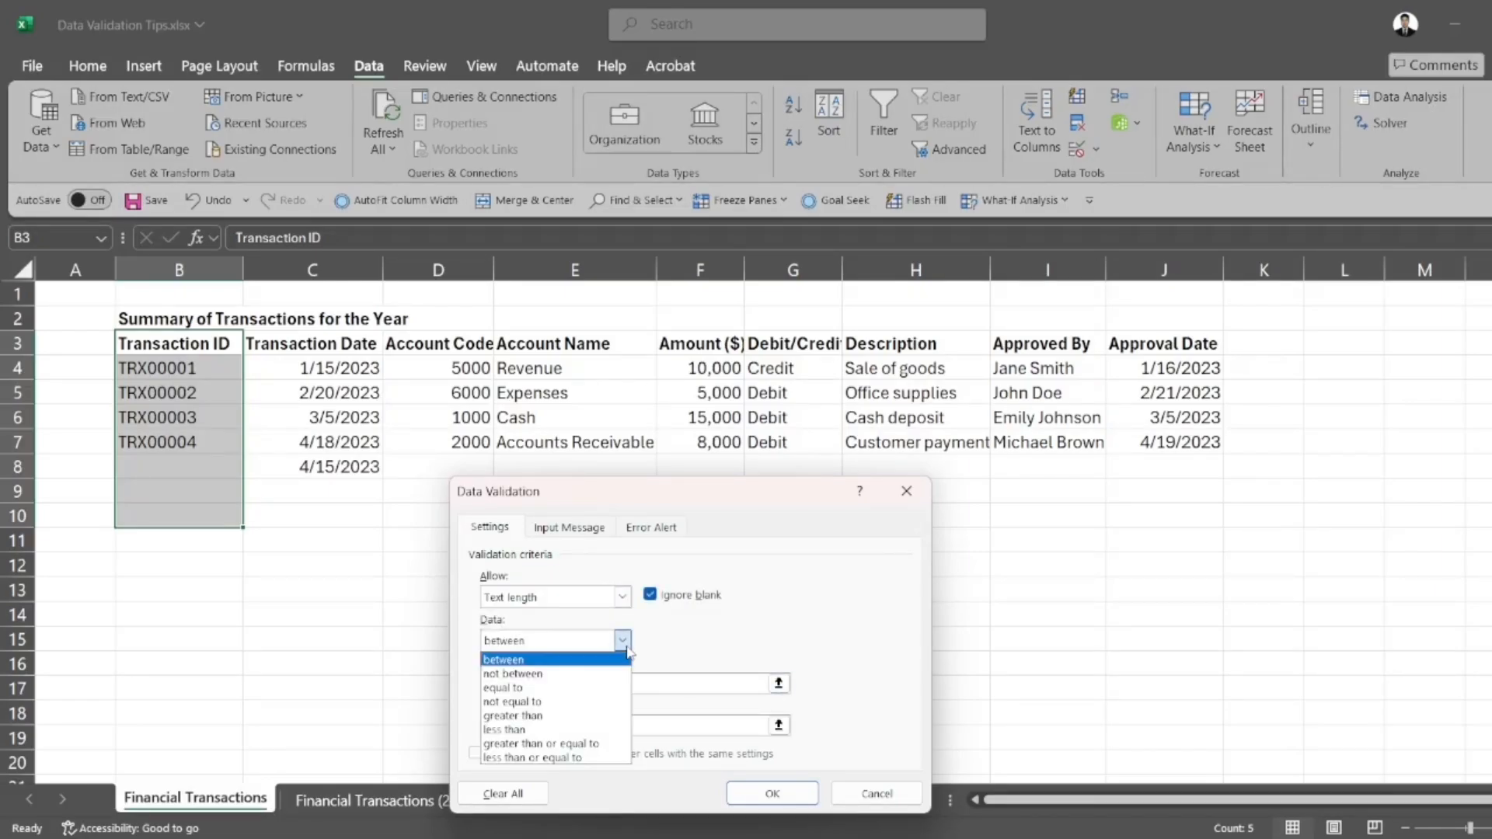
click(577, 687)
click(576, 683)
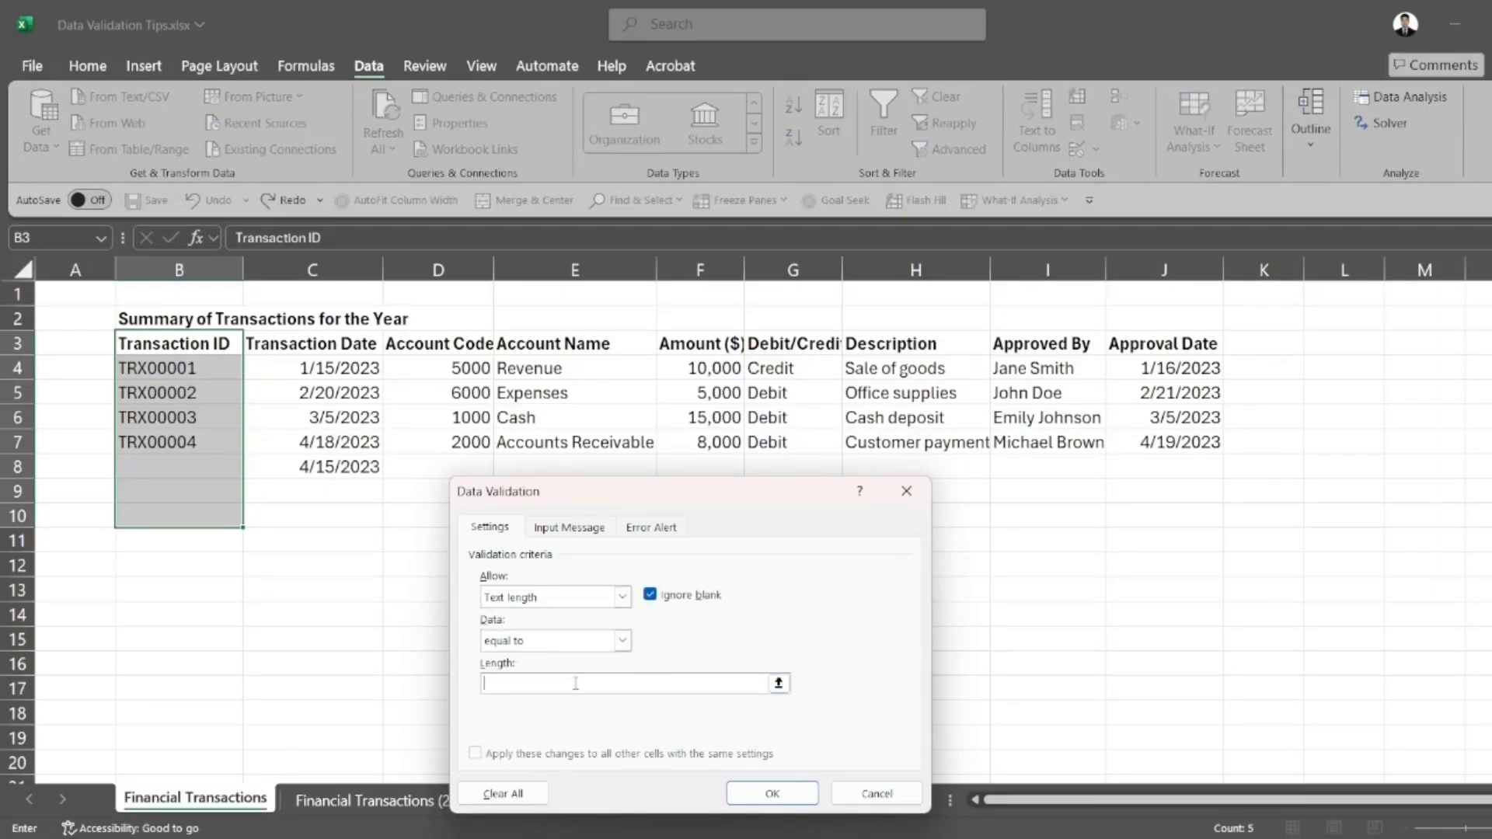
text(8)
key(Return)
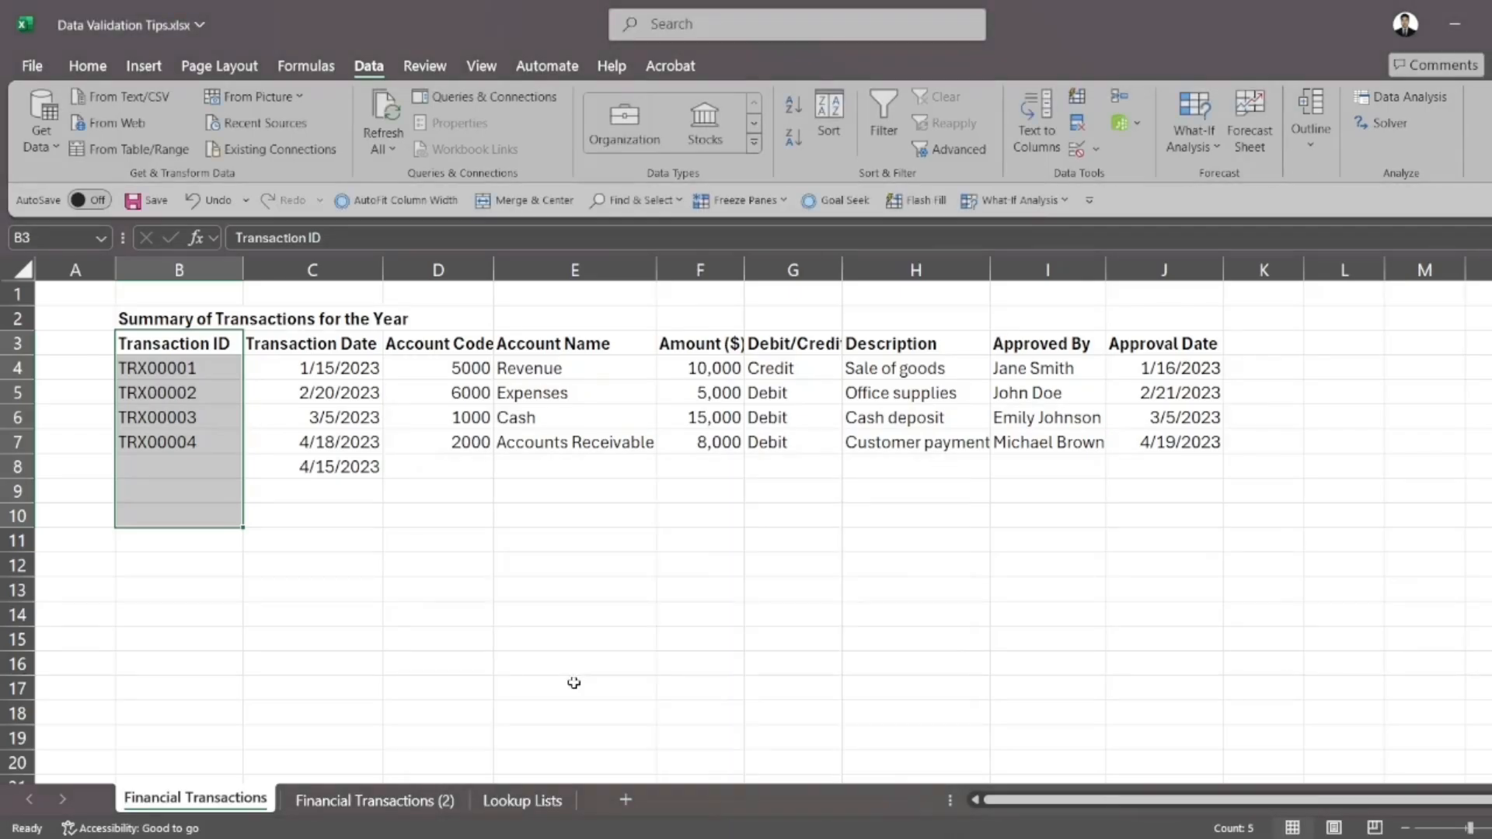
Test the text length rule by trying to enter TRX5 in cell B8, and cancel the entry
click(179, 467)
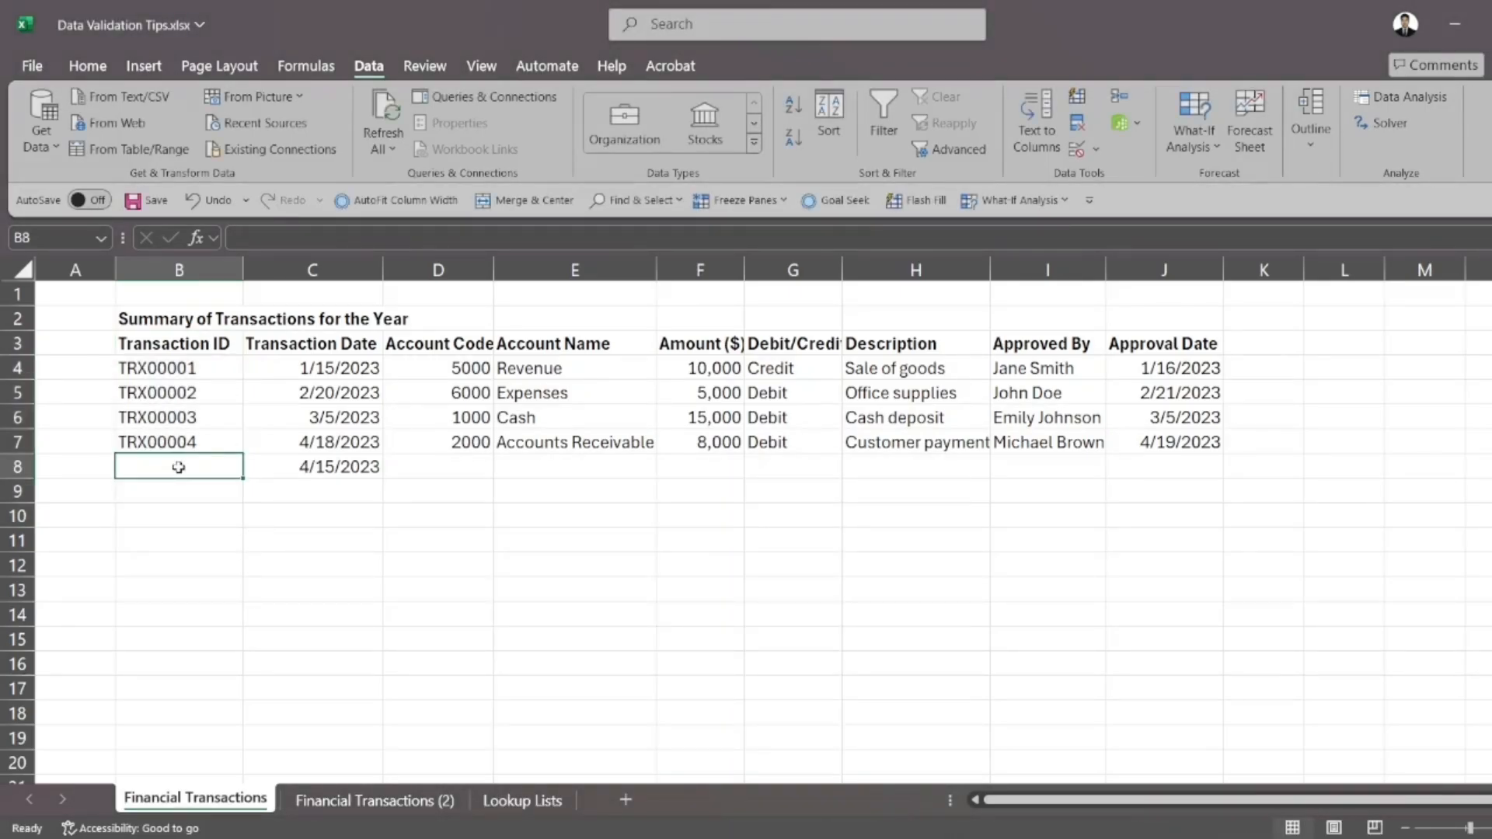
text(T)
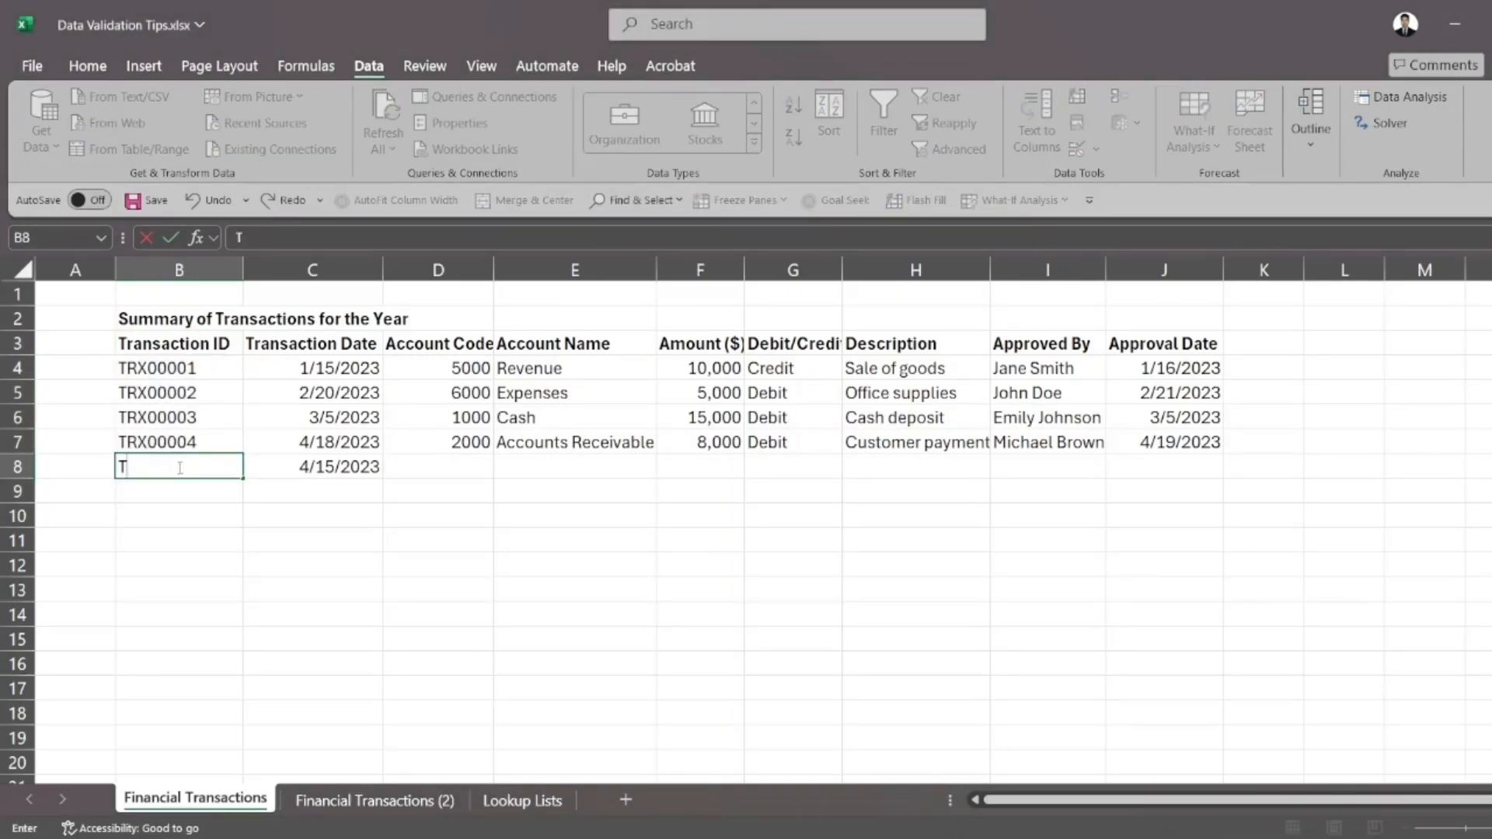
text(RX5)
key(Return)
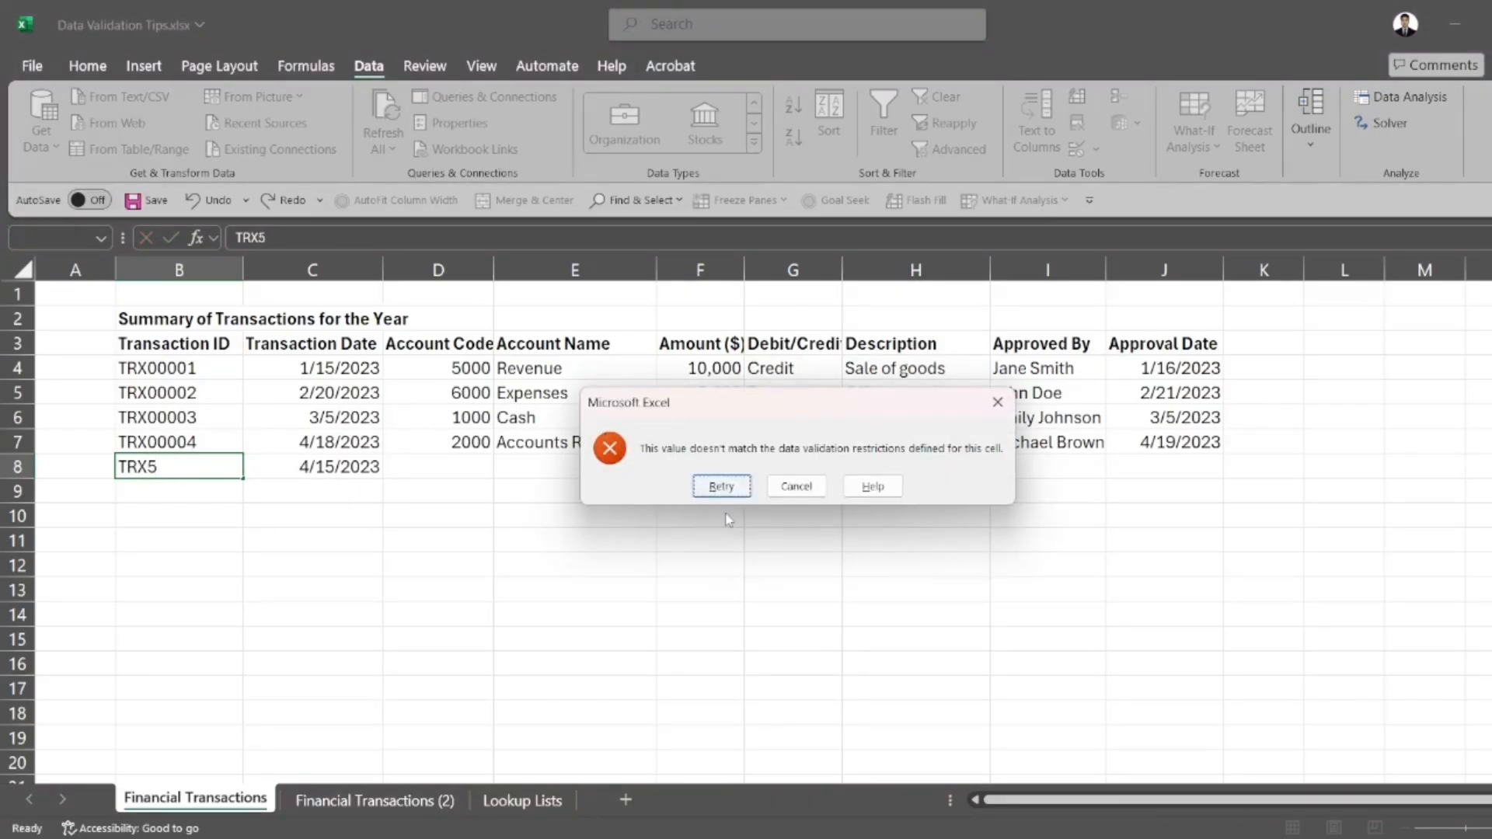
key(Escape)
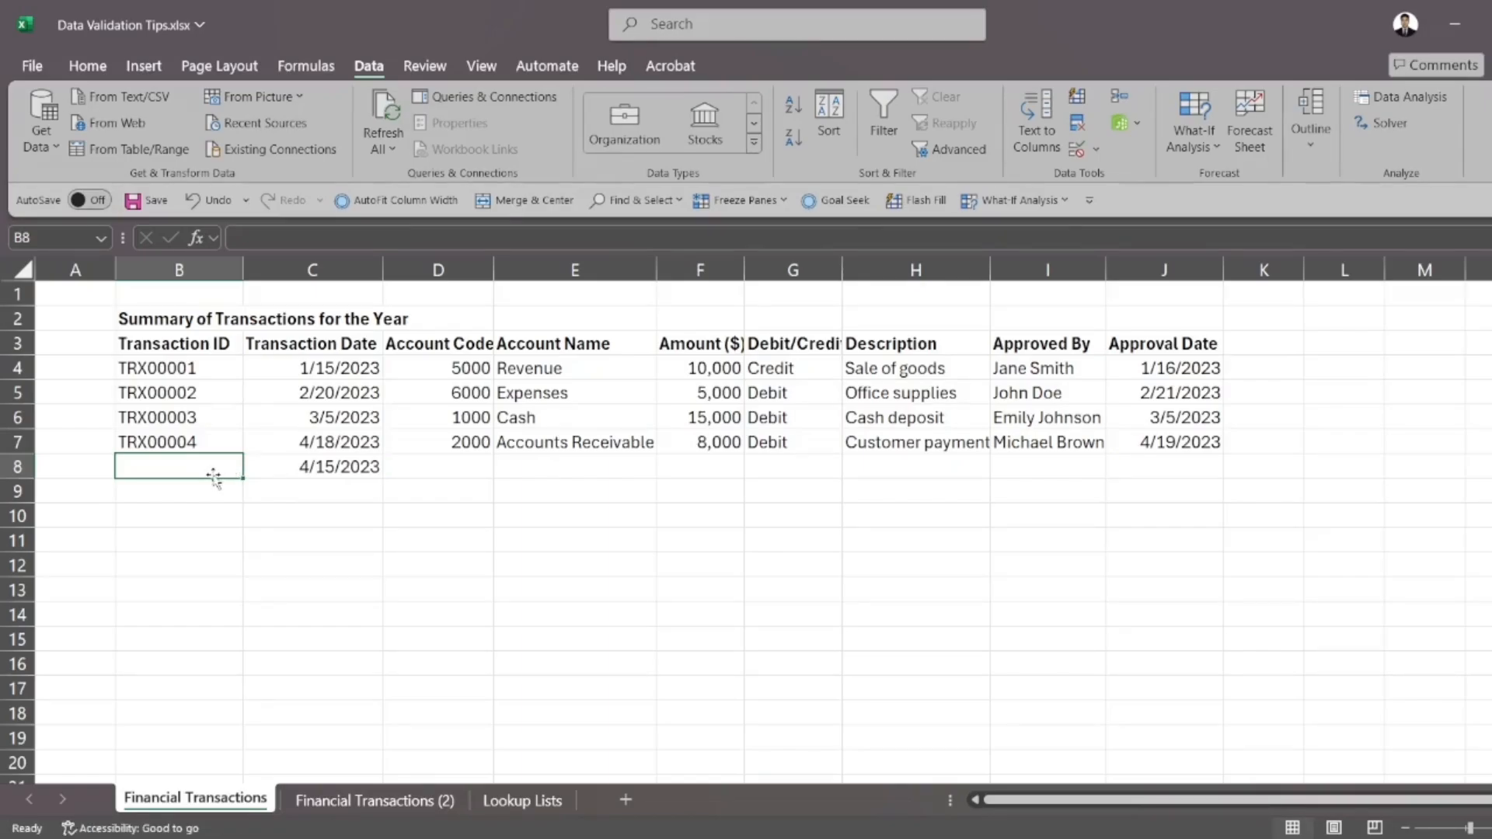
Enter the transaction ID TRX00005 in cell B8
text(TRX)
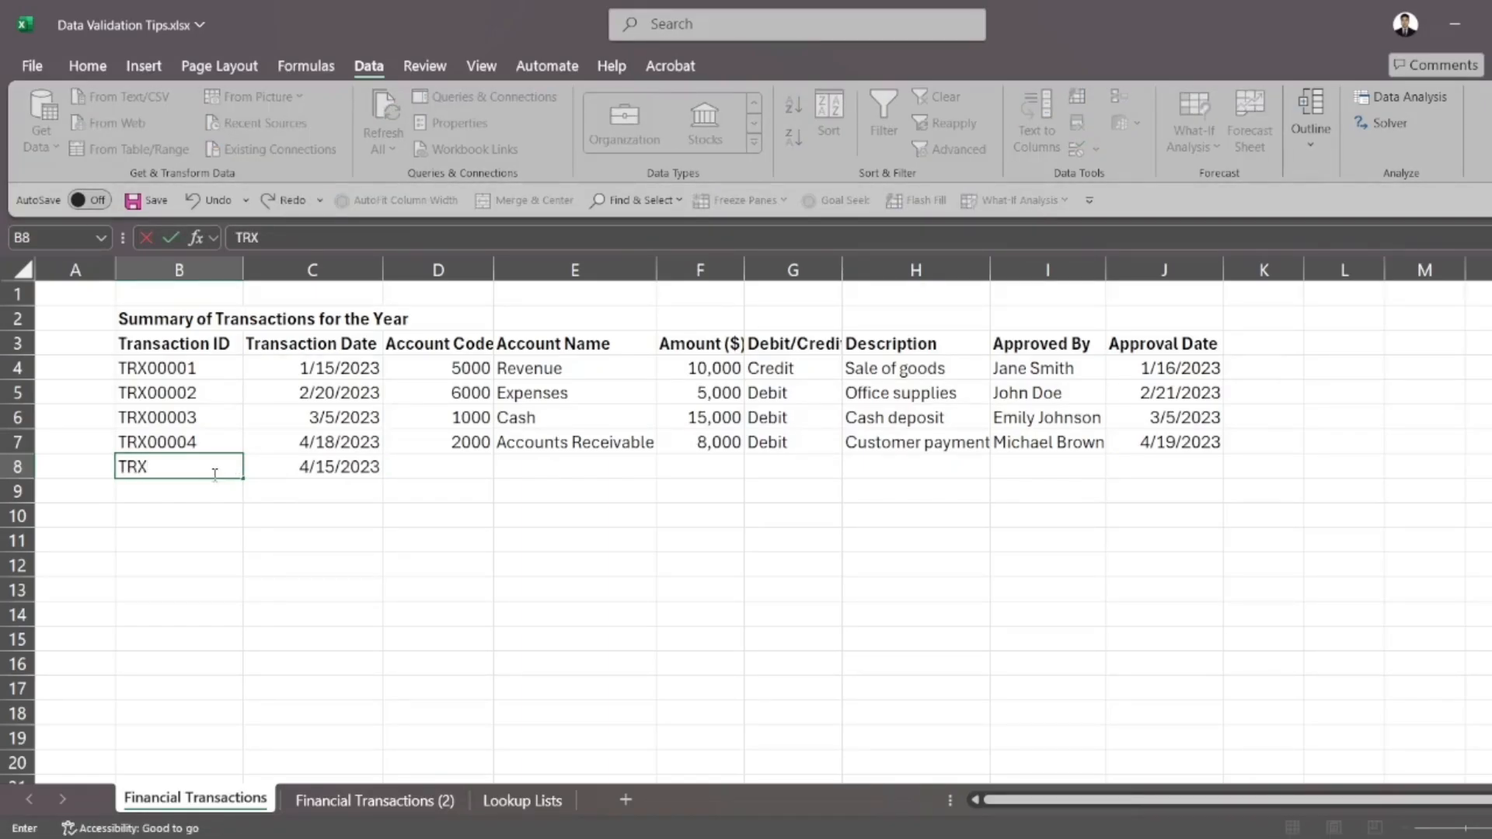
text(00005)
key(Return)
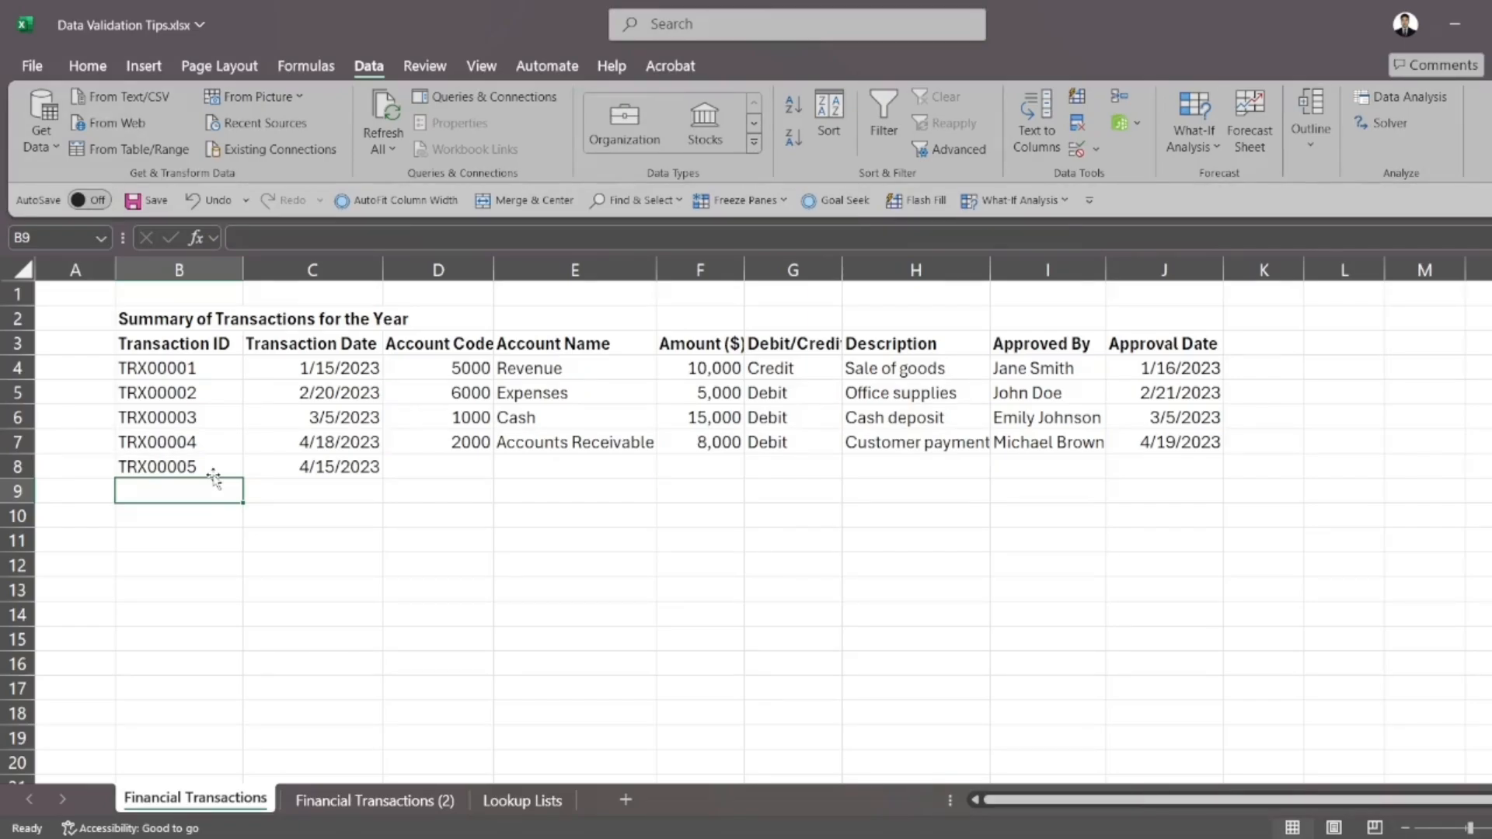
Examine the validation types offered for the Amount cells F3:F9 and the number format categories, without applying changes
drag(701, 348, 697, 486)
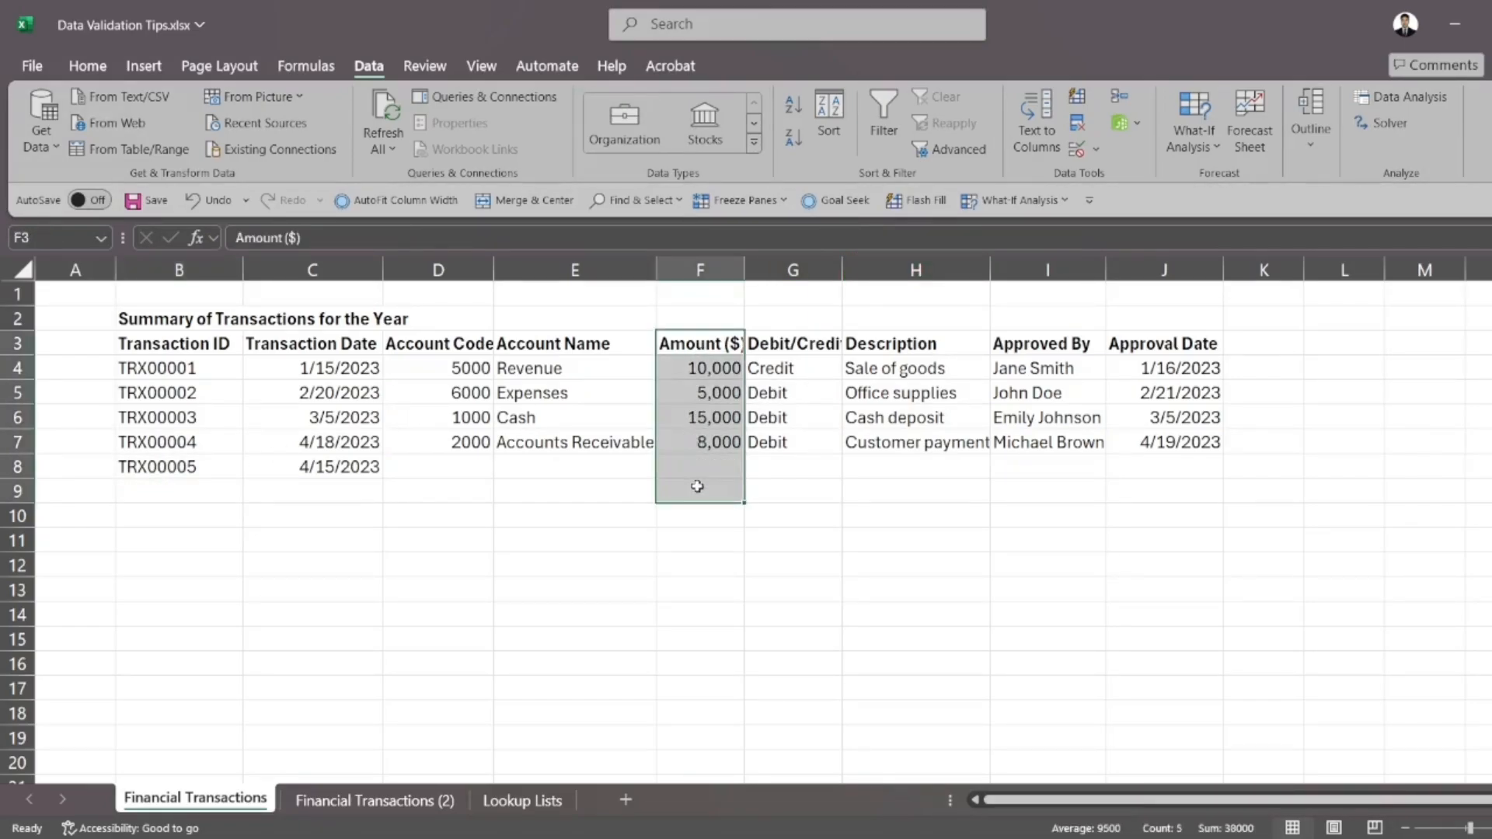
click(1071, 154)
click(623, 597)
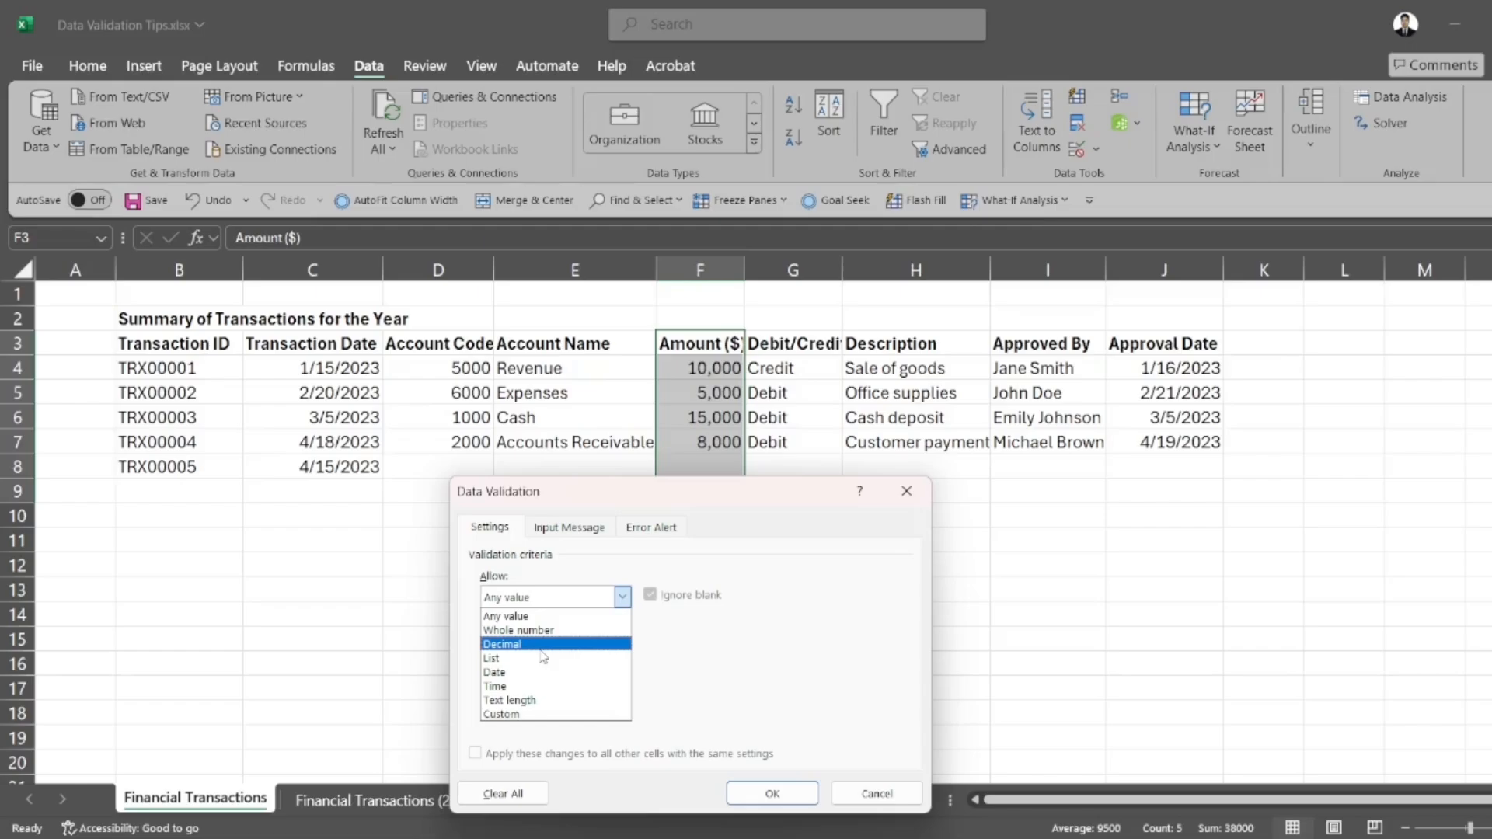
click(845, 792)
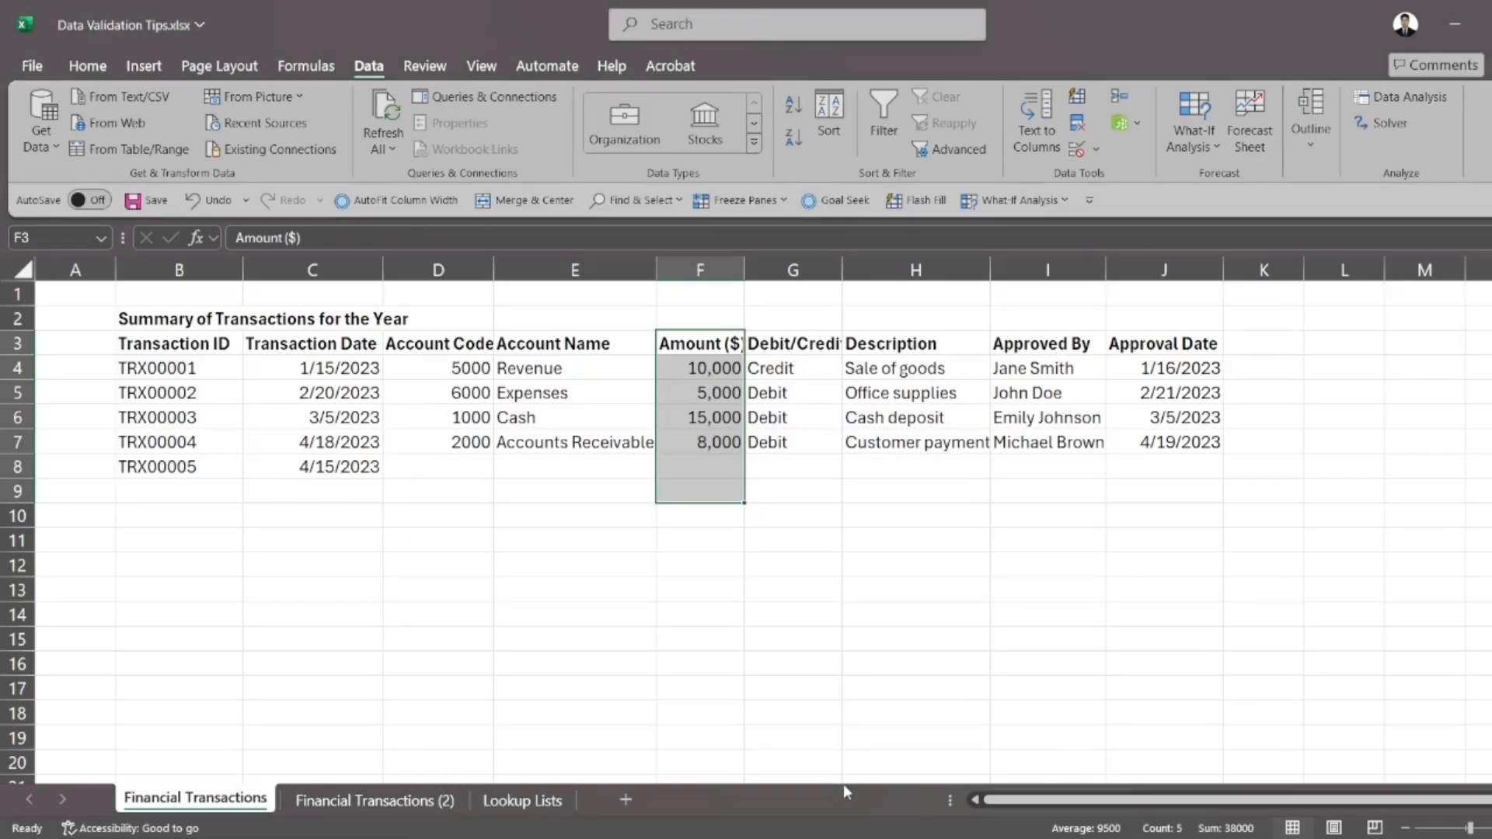
click(789, 704)
mouse_move(761, 838)
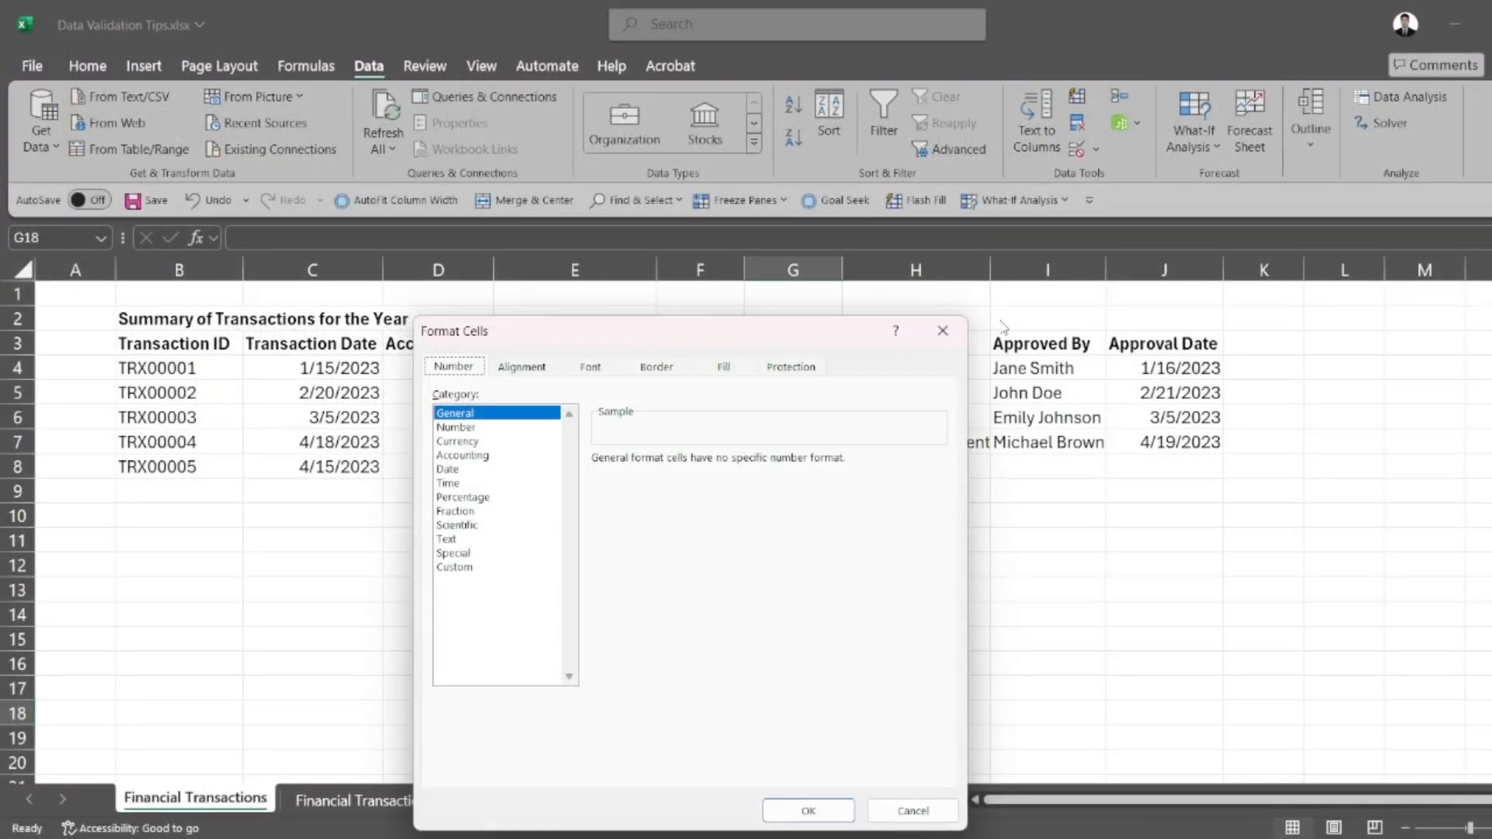
click(943, 330)
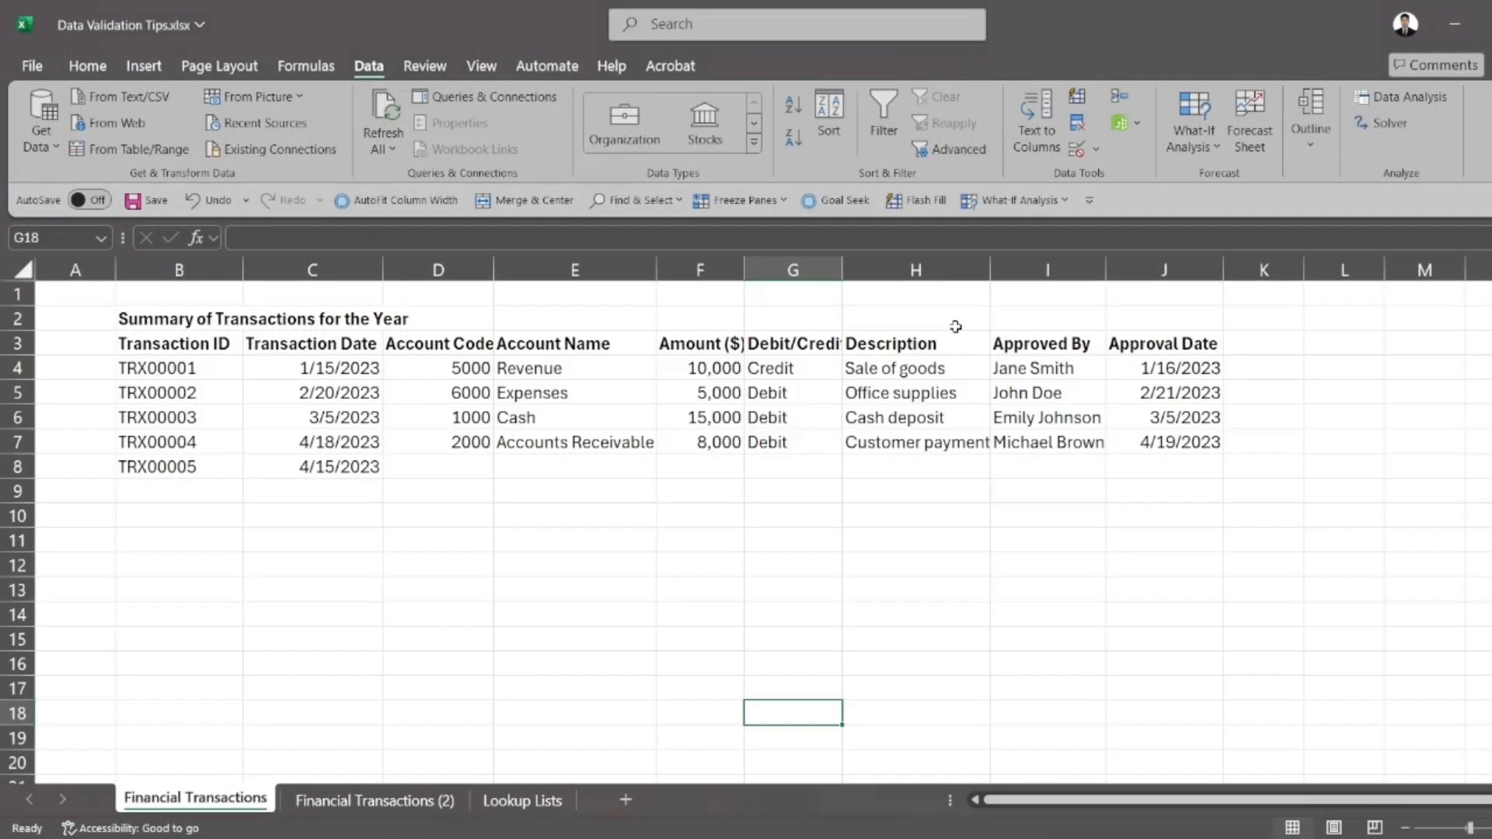
click(387, 492)
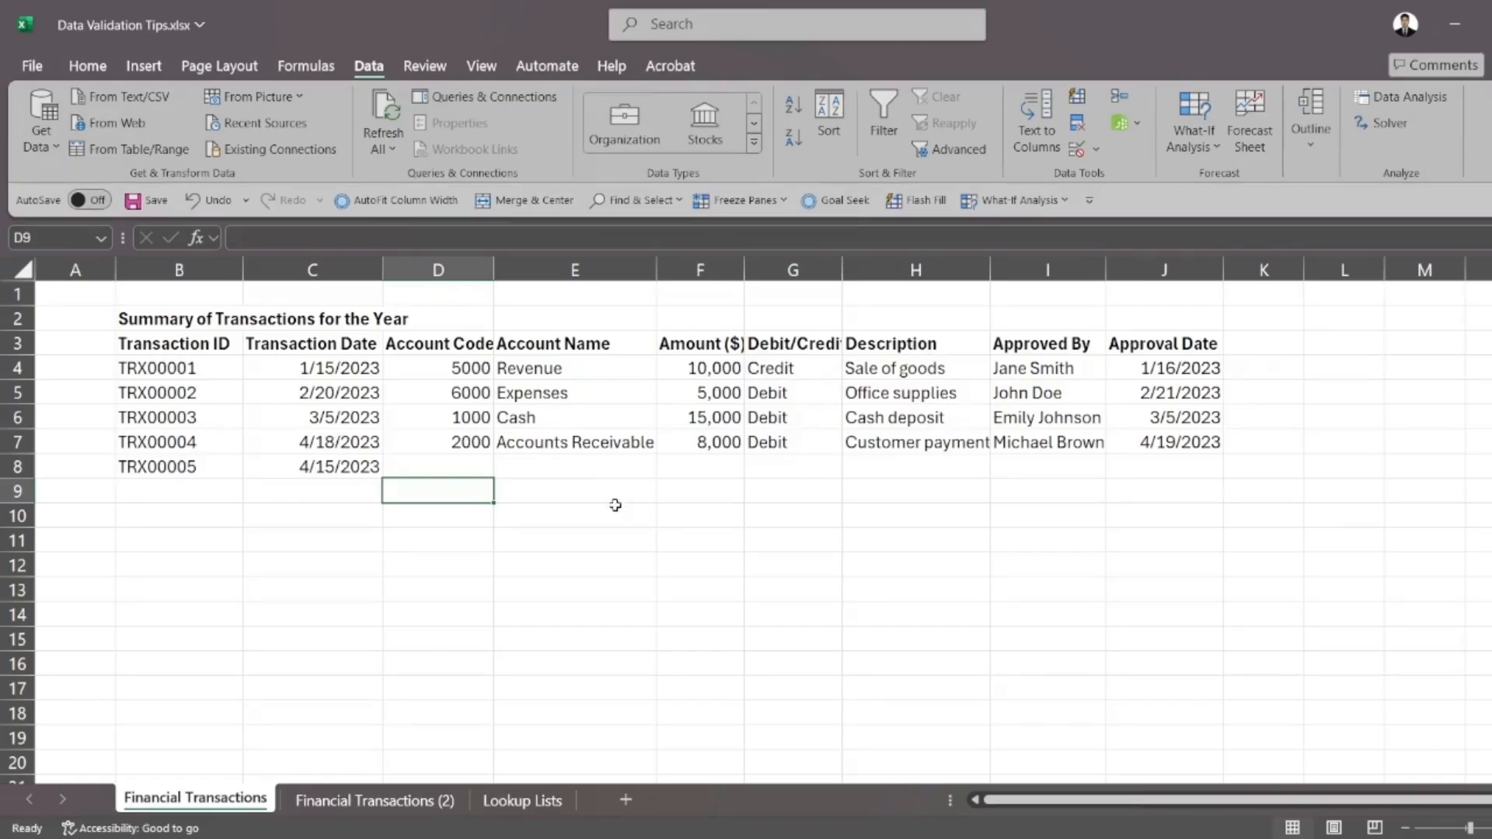
click(776, 348)
drag(776, 348, 775, 439)
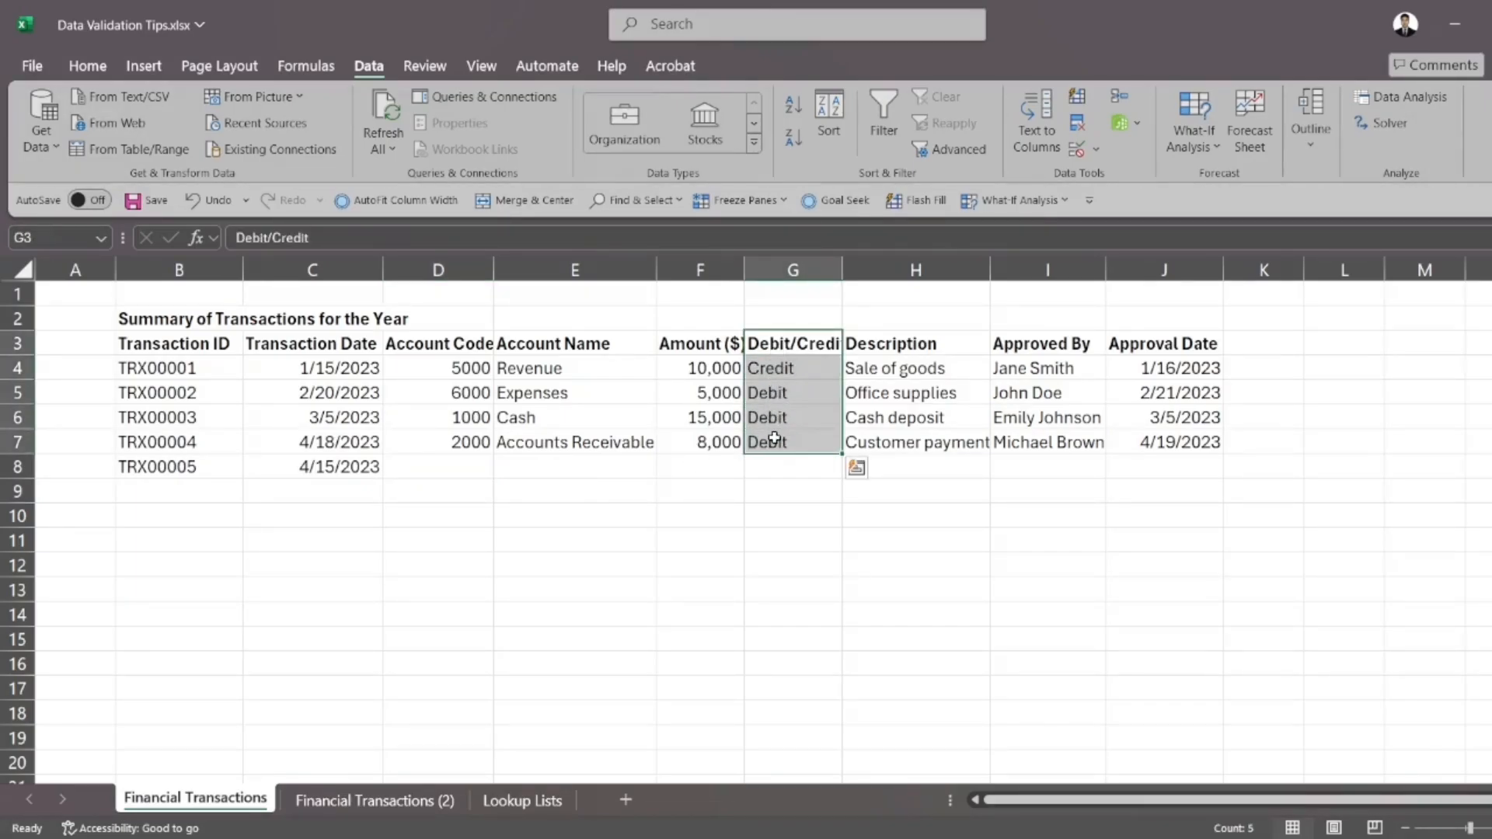
drag(556, 367, 565, 444)
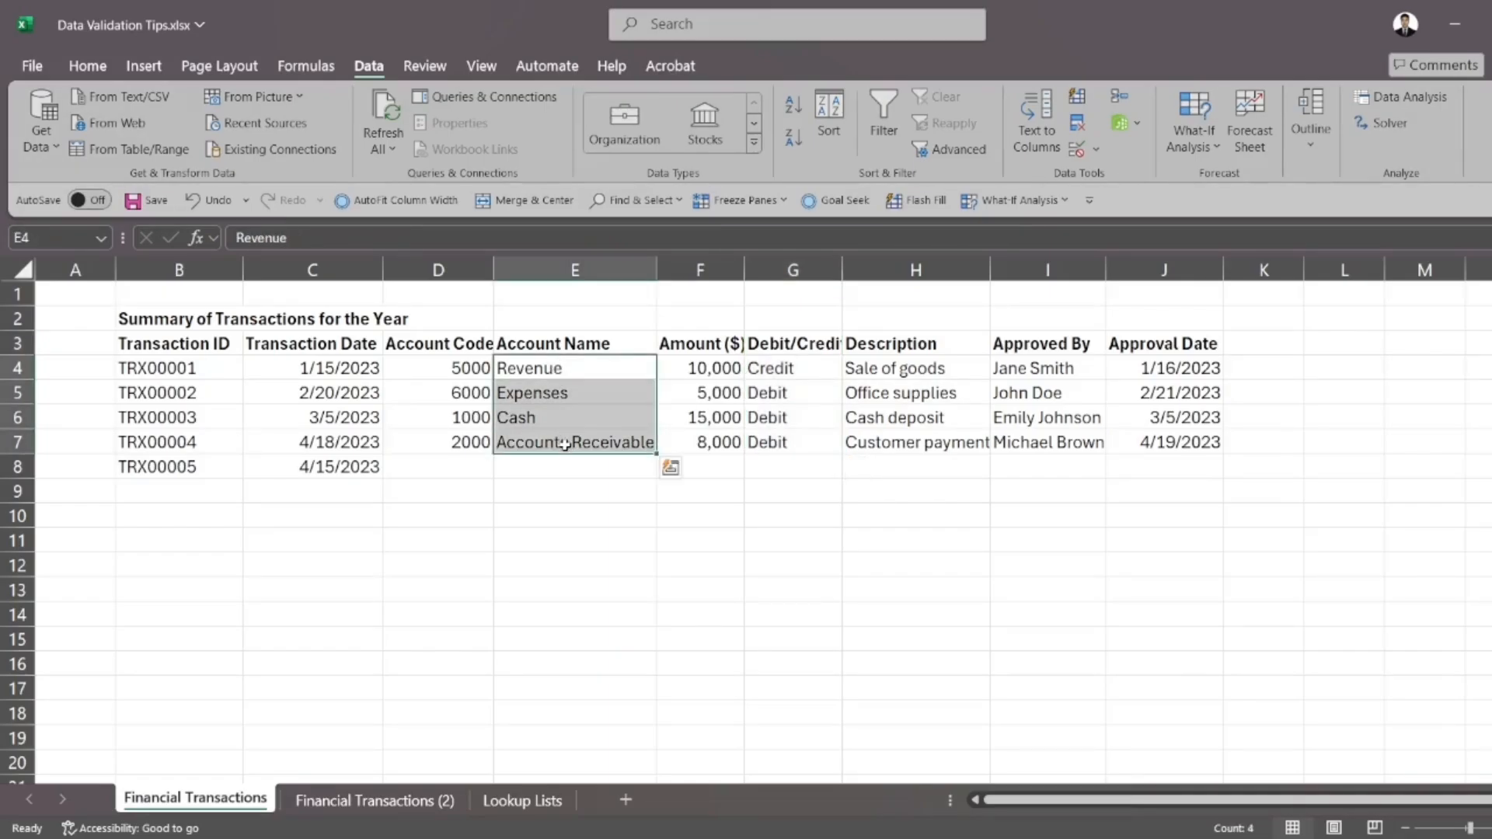
click(1008, 370)
drag(1008, 370, 1014, 454)
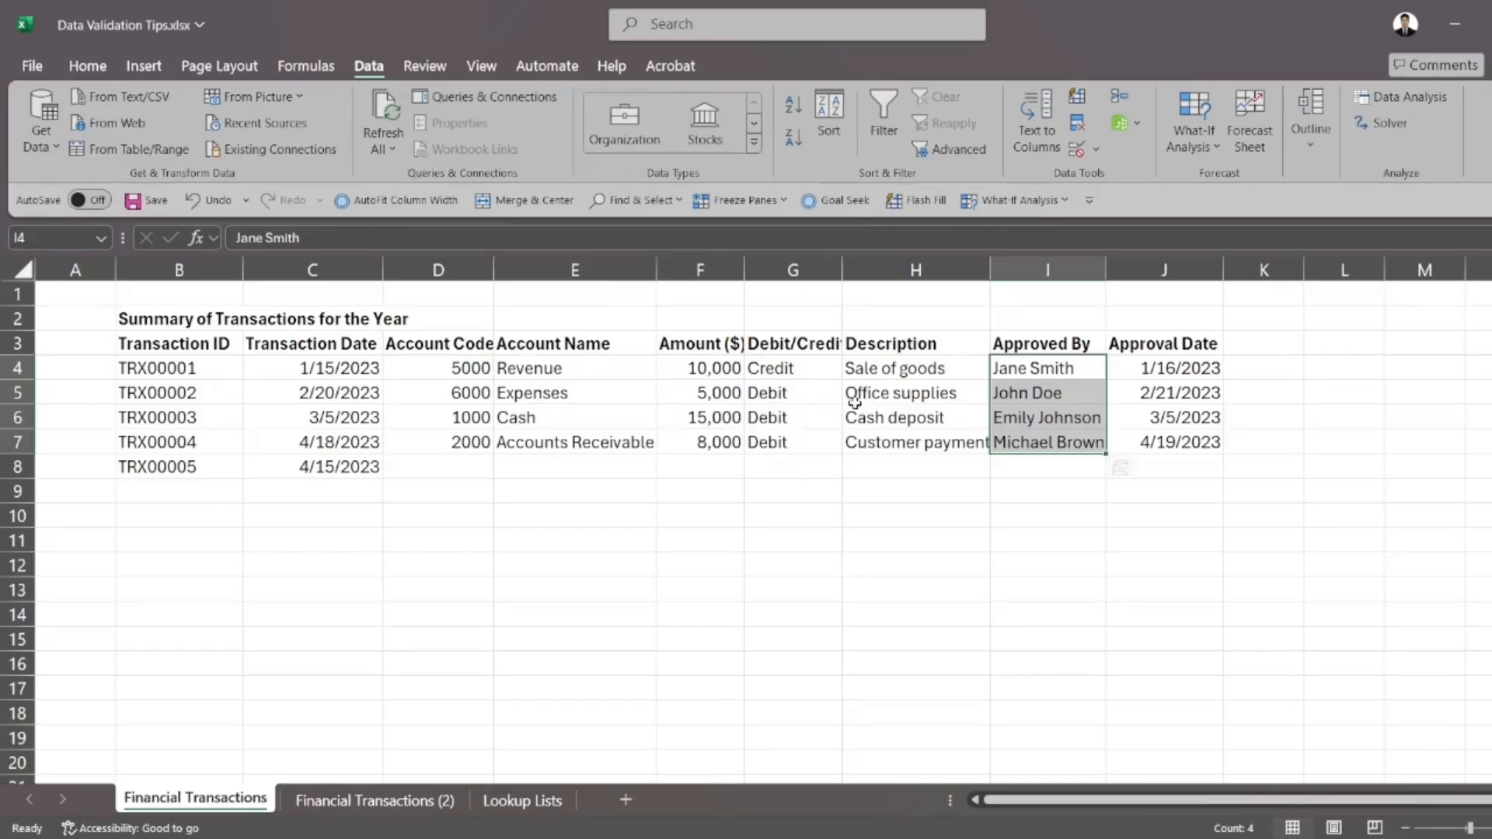
drag(798, 342, 754, 443)
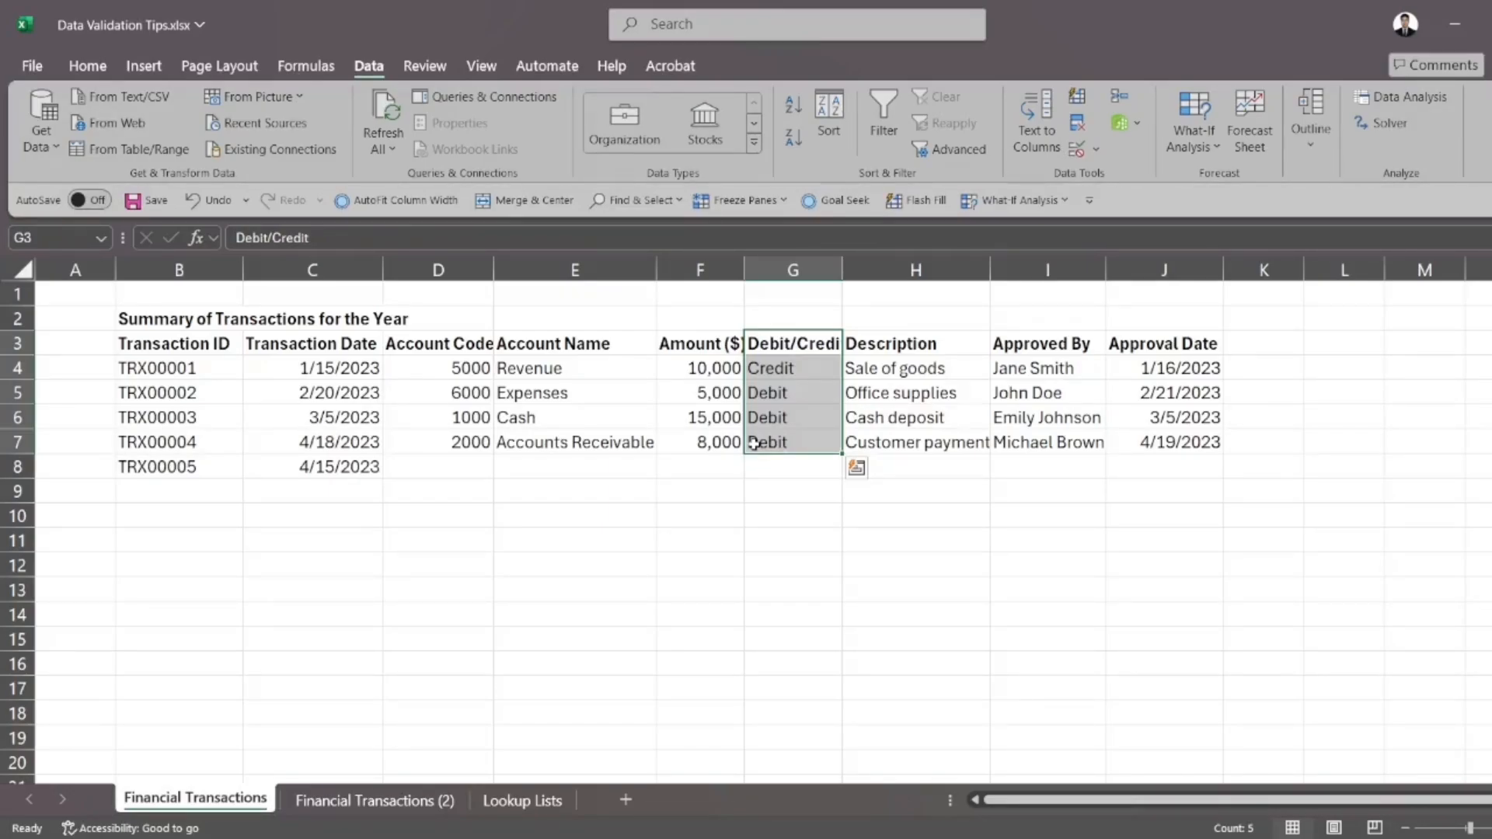
Add list validation to the Debit/Credit cells G3:G10 with the source Debit,Credit and an in-cell dropdown
drag(768, 348, 771, 516)
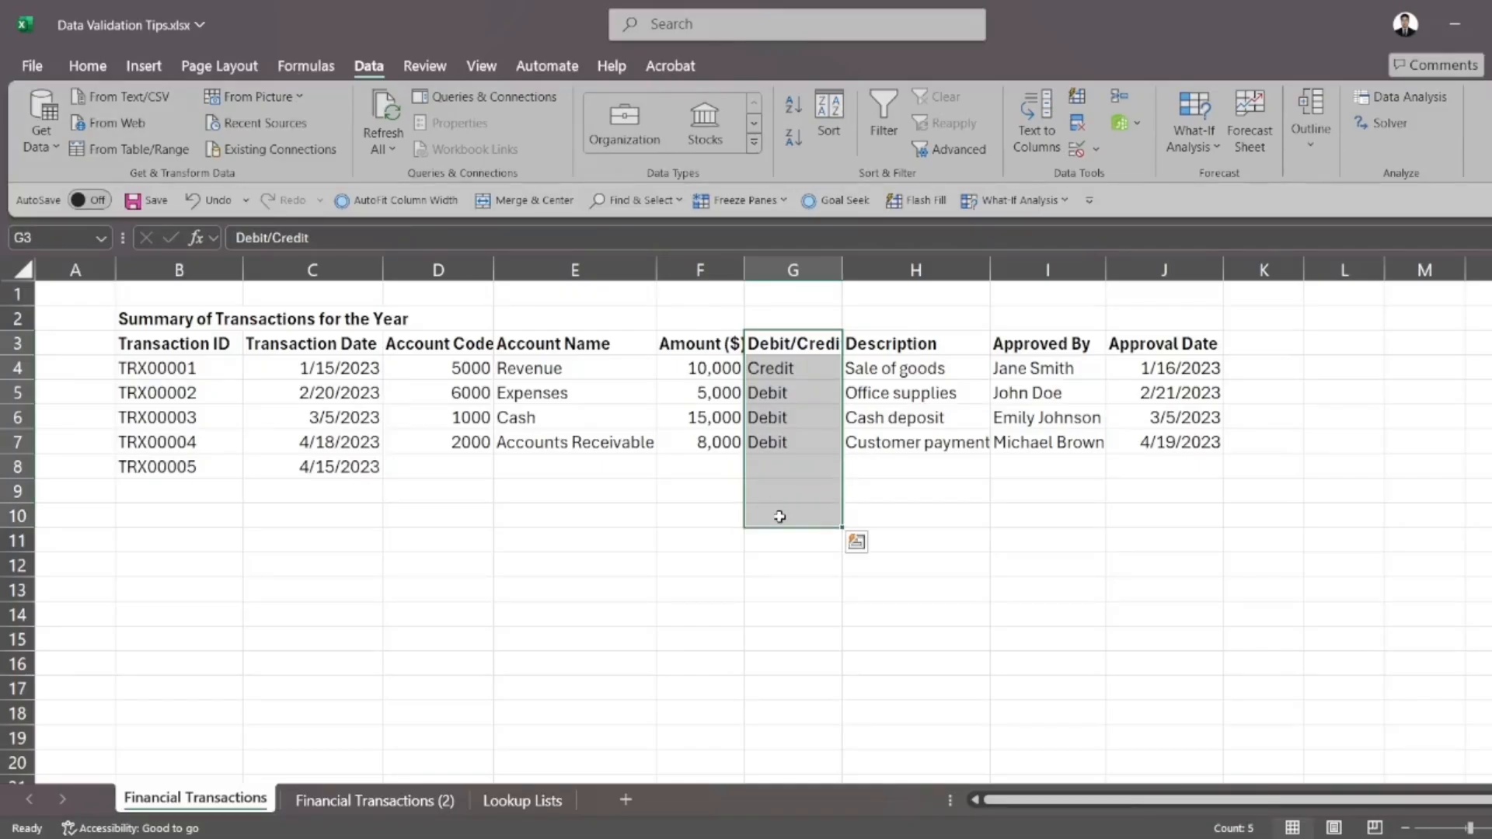
click(1078, 149)
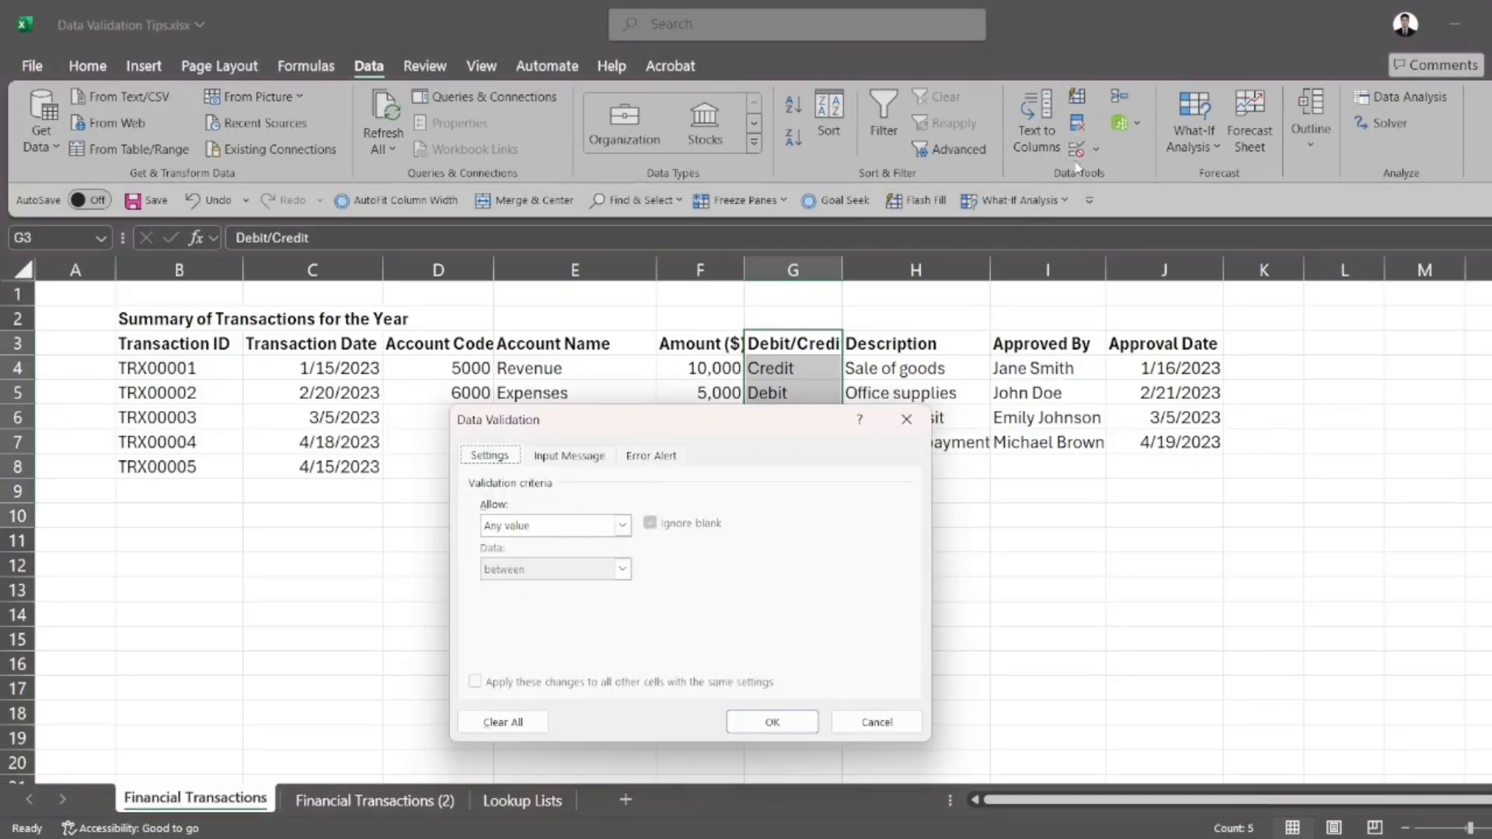
click(623, 531)
click(535, 589)
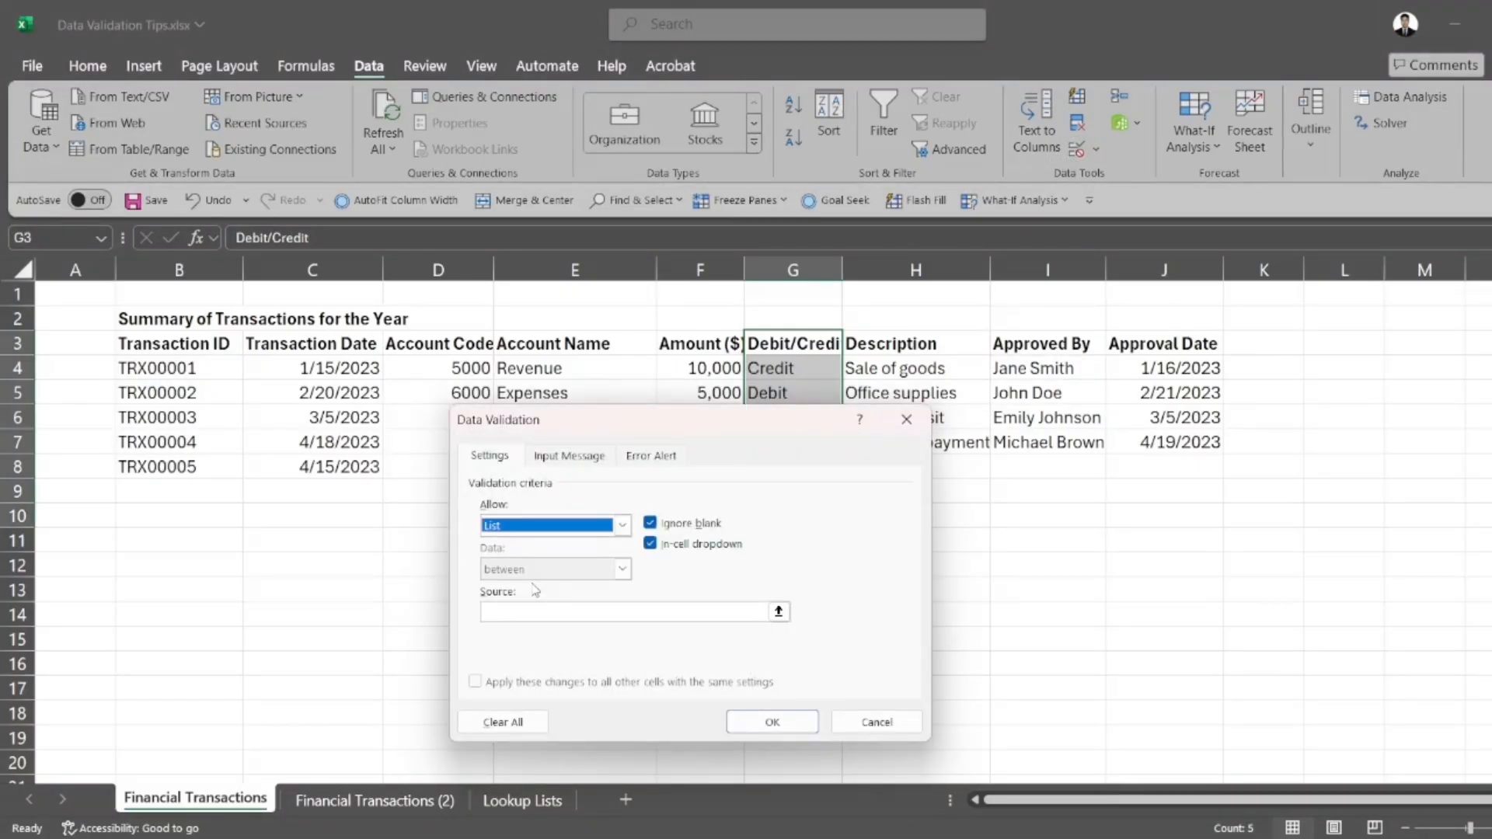
click(546, 611)
click(546, 610)
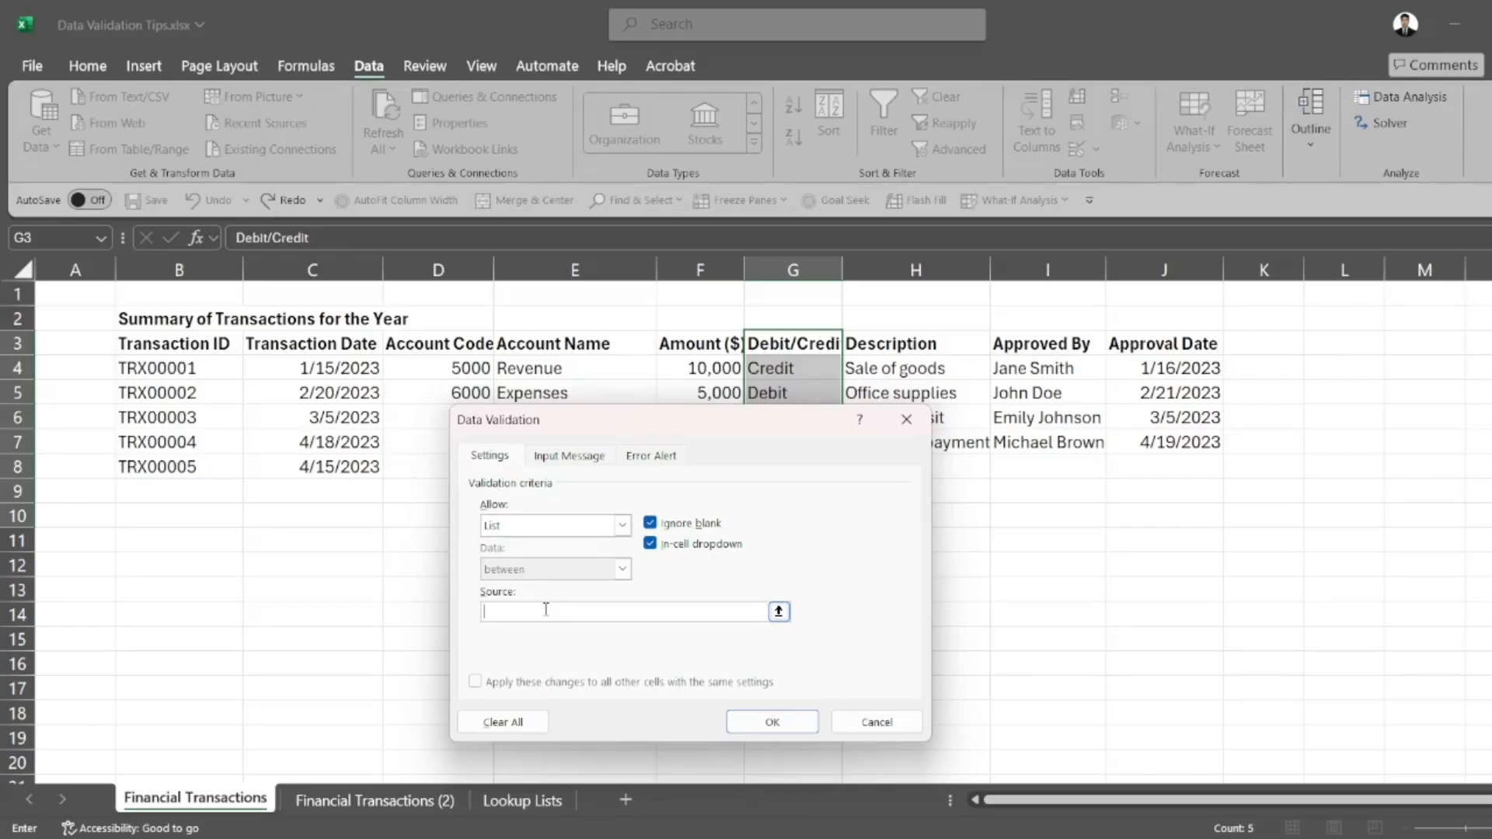
text(Debit)
text(,Credit)
key(Return)
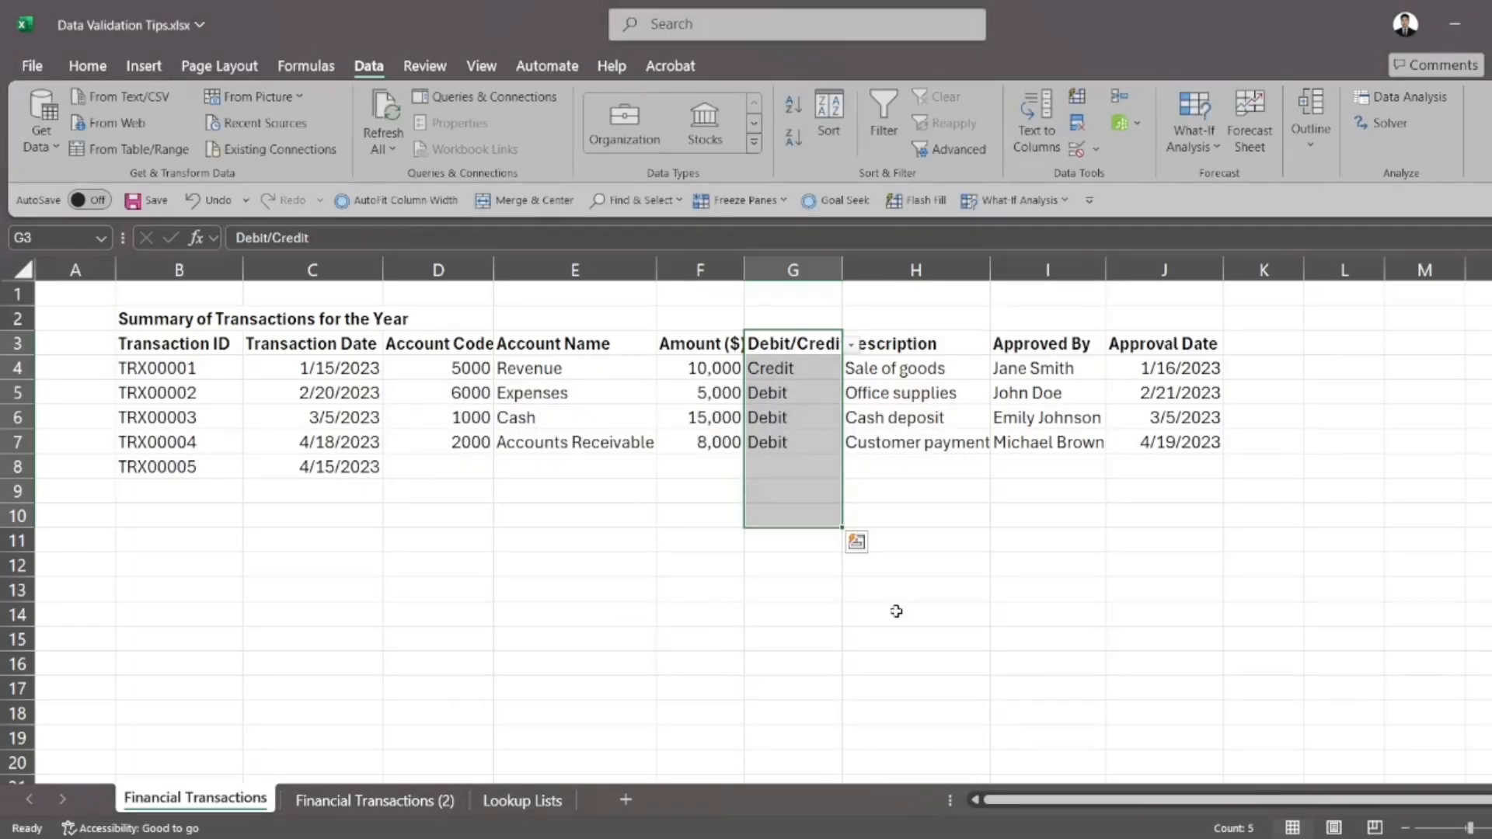
Check the choices offered by the dropdown list in cell G8 without choosing one
click(894, 610)
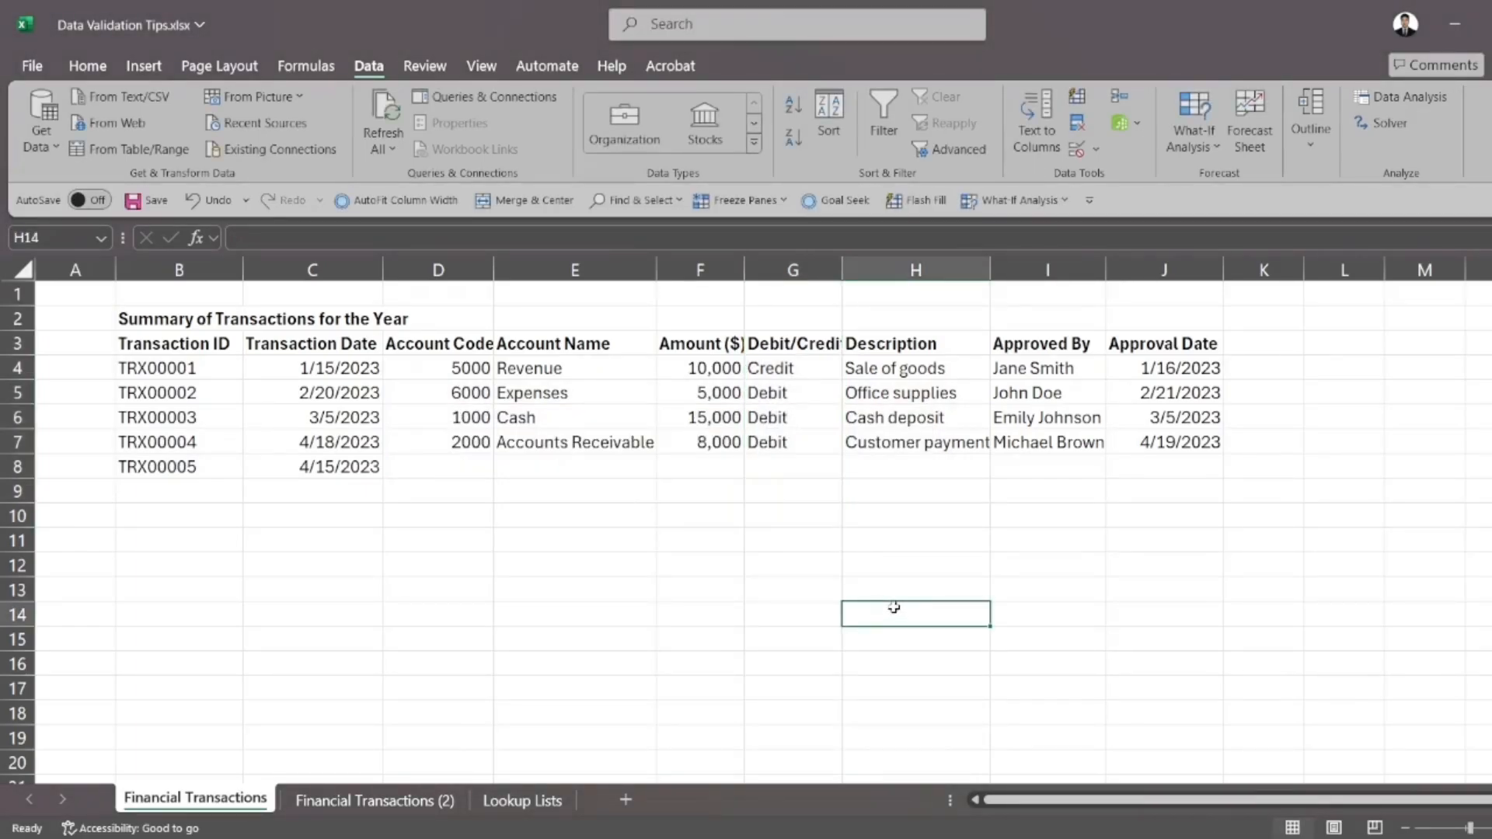
click(818, 465)
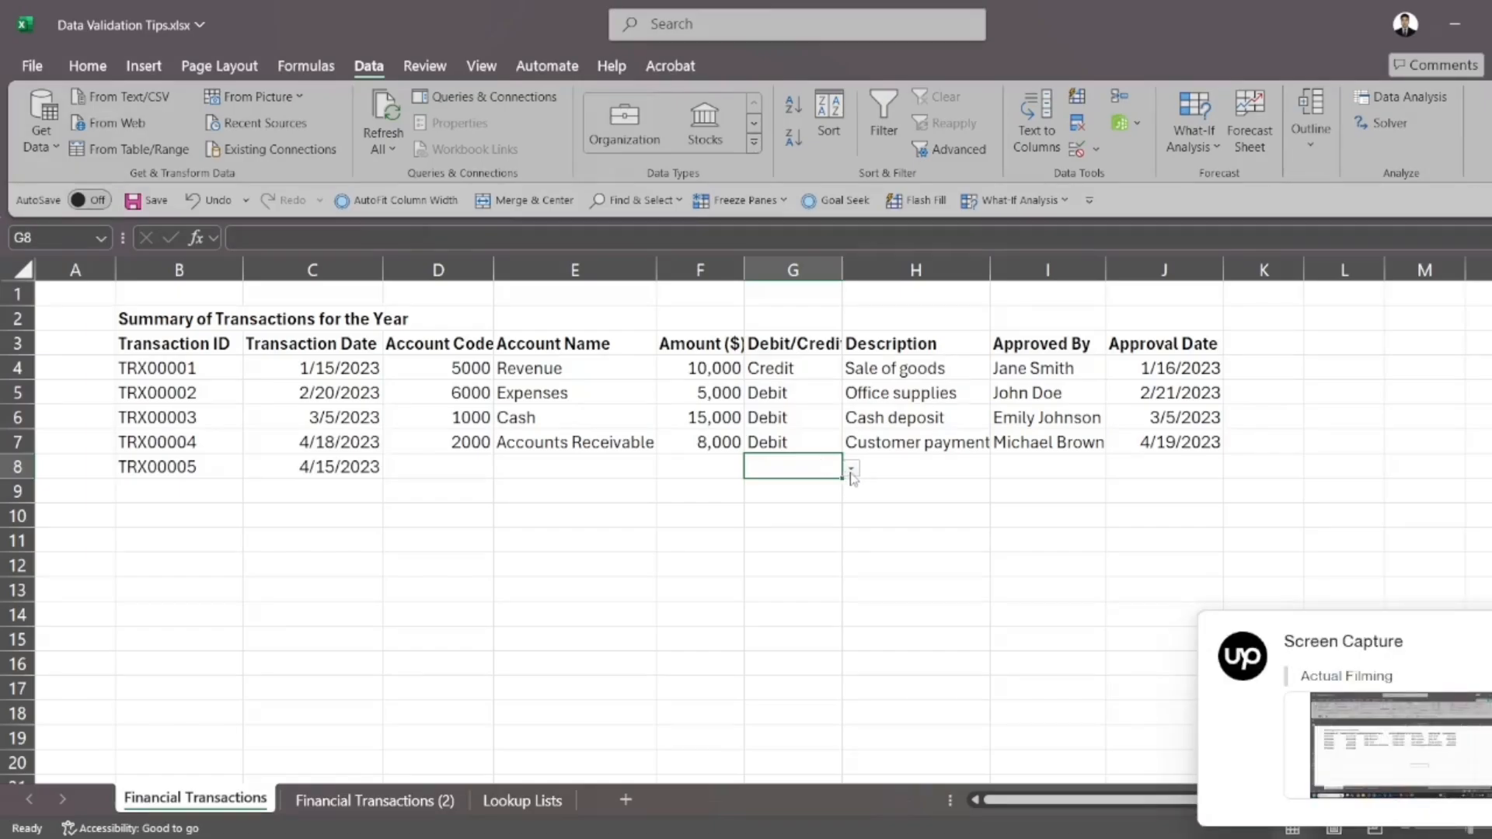
click(853, 471)
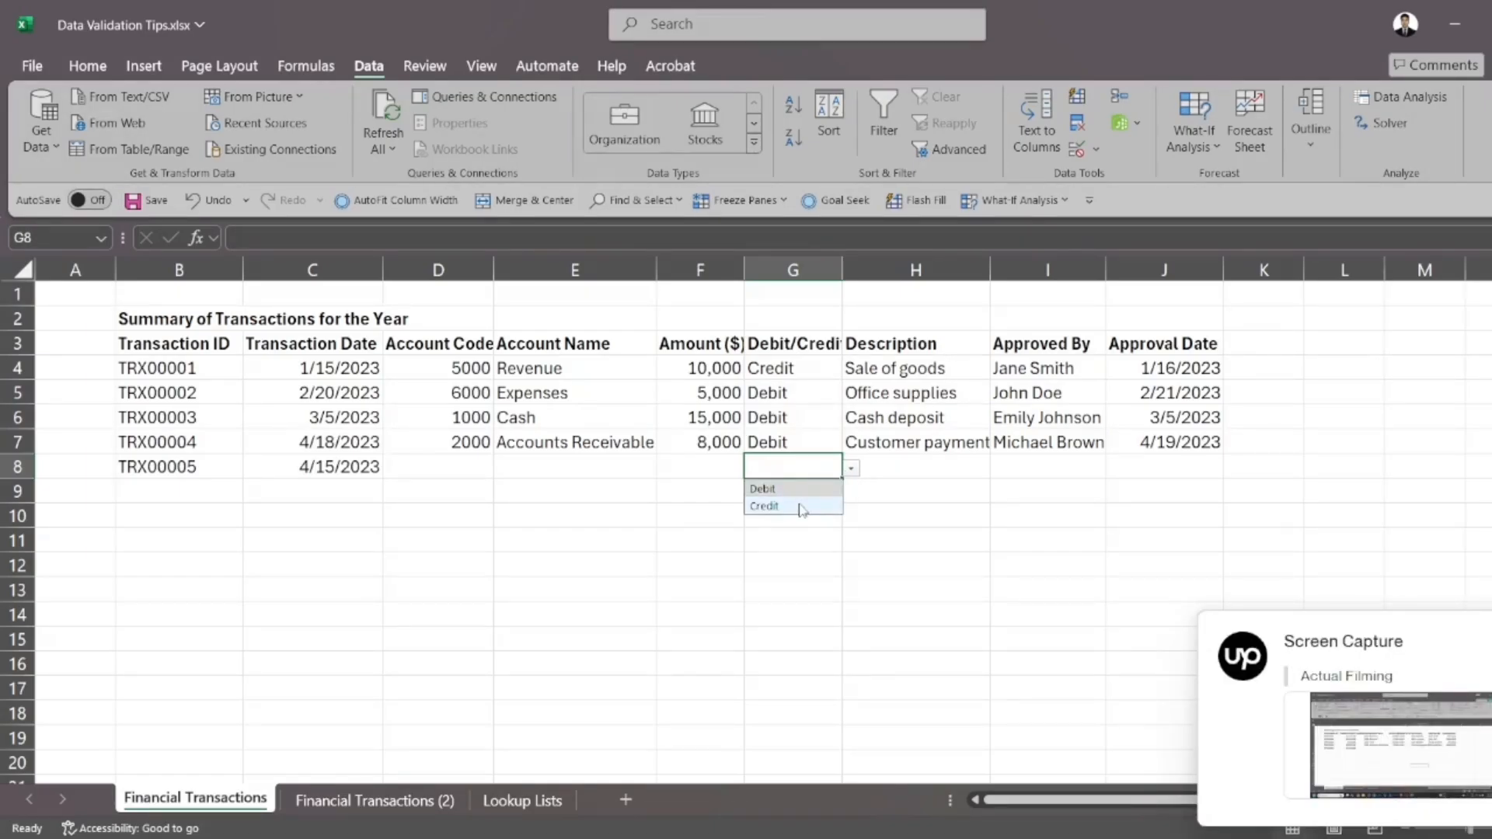
click(911, 497)
Test the list rule by trying to enter the misspelled value Crebit in cell G8, and cancel the entry
click(813, 467)
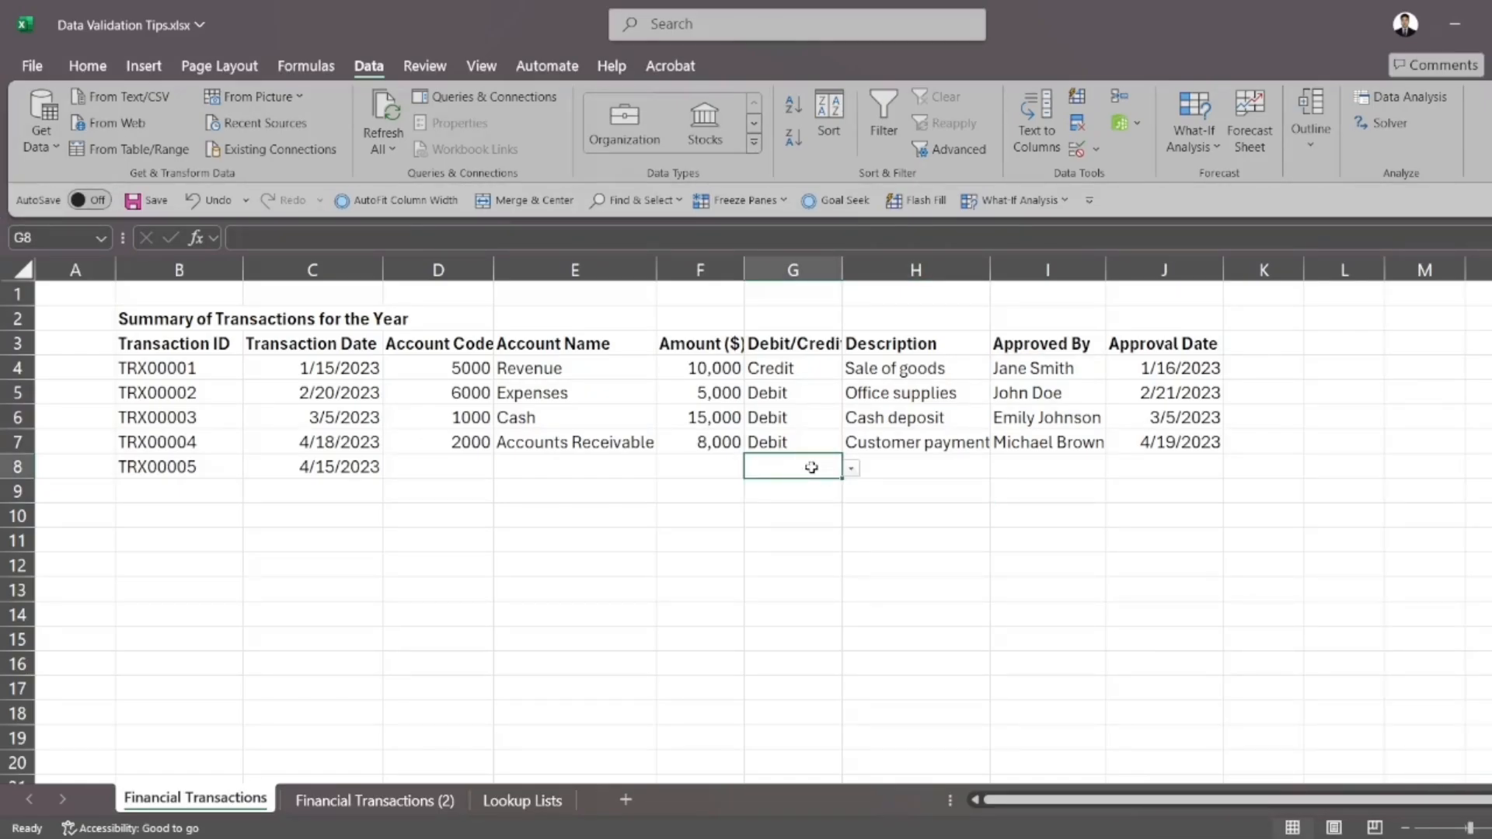
text(Crebit)
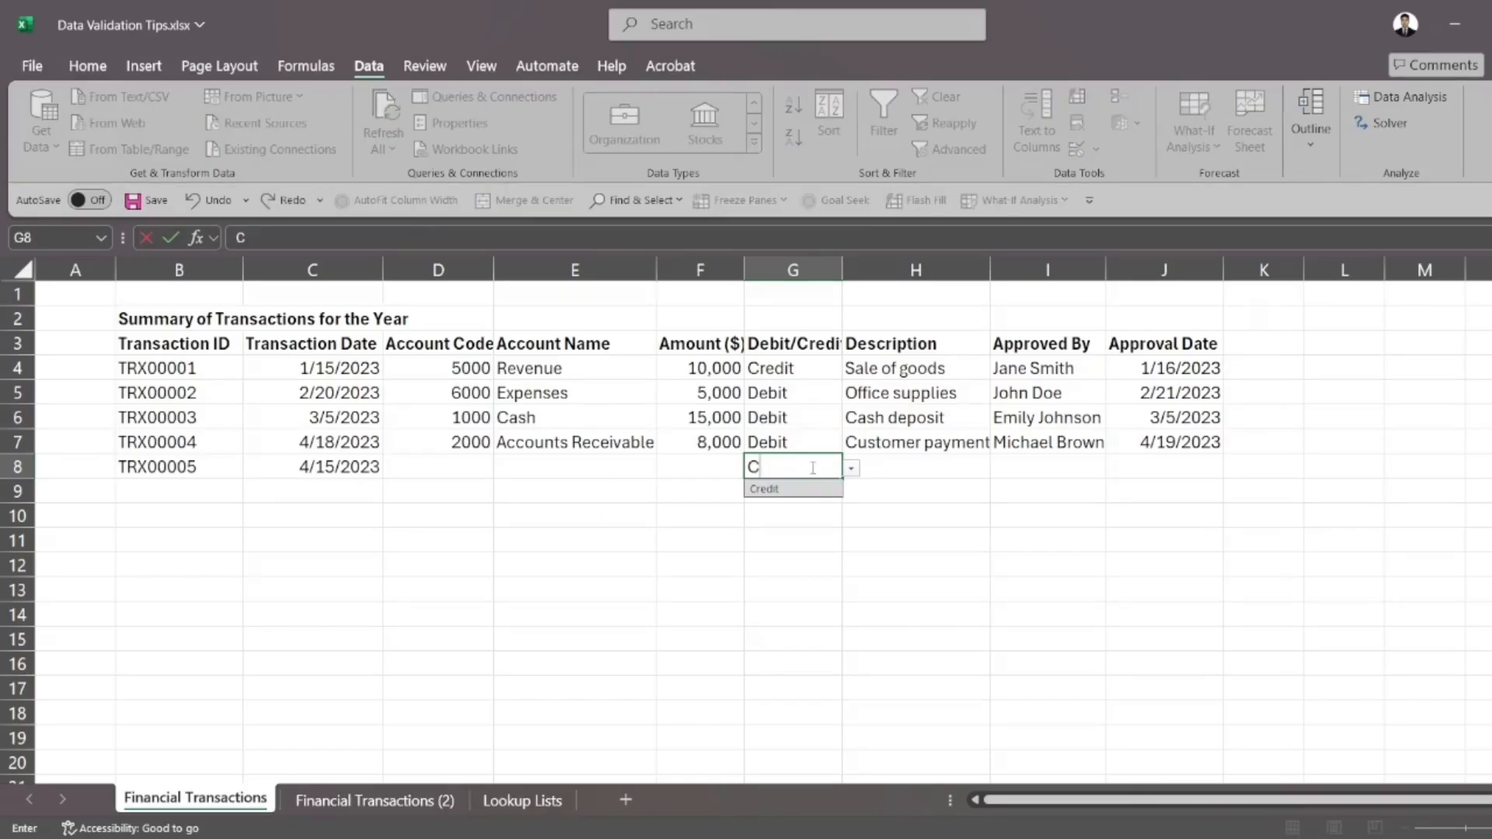
key(Return)
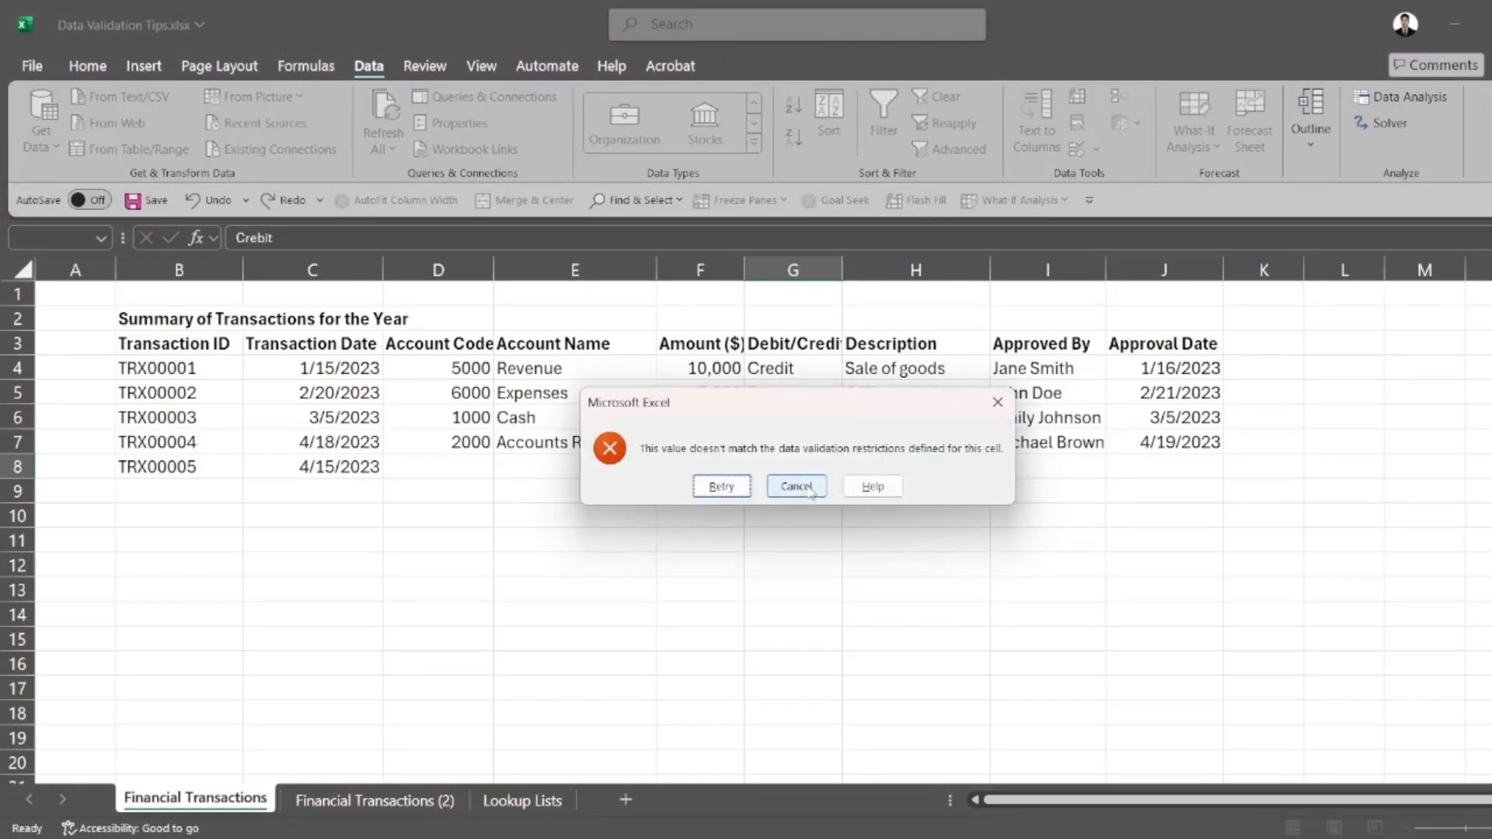
click(809, 487)
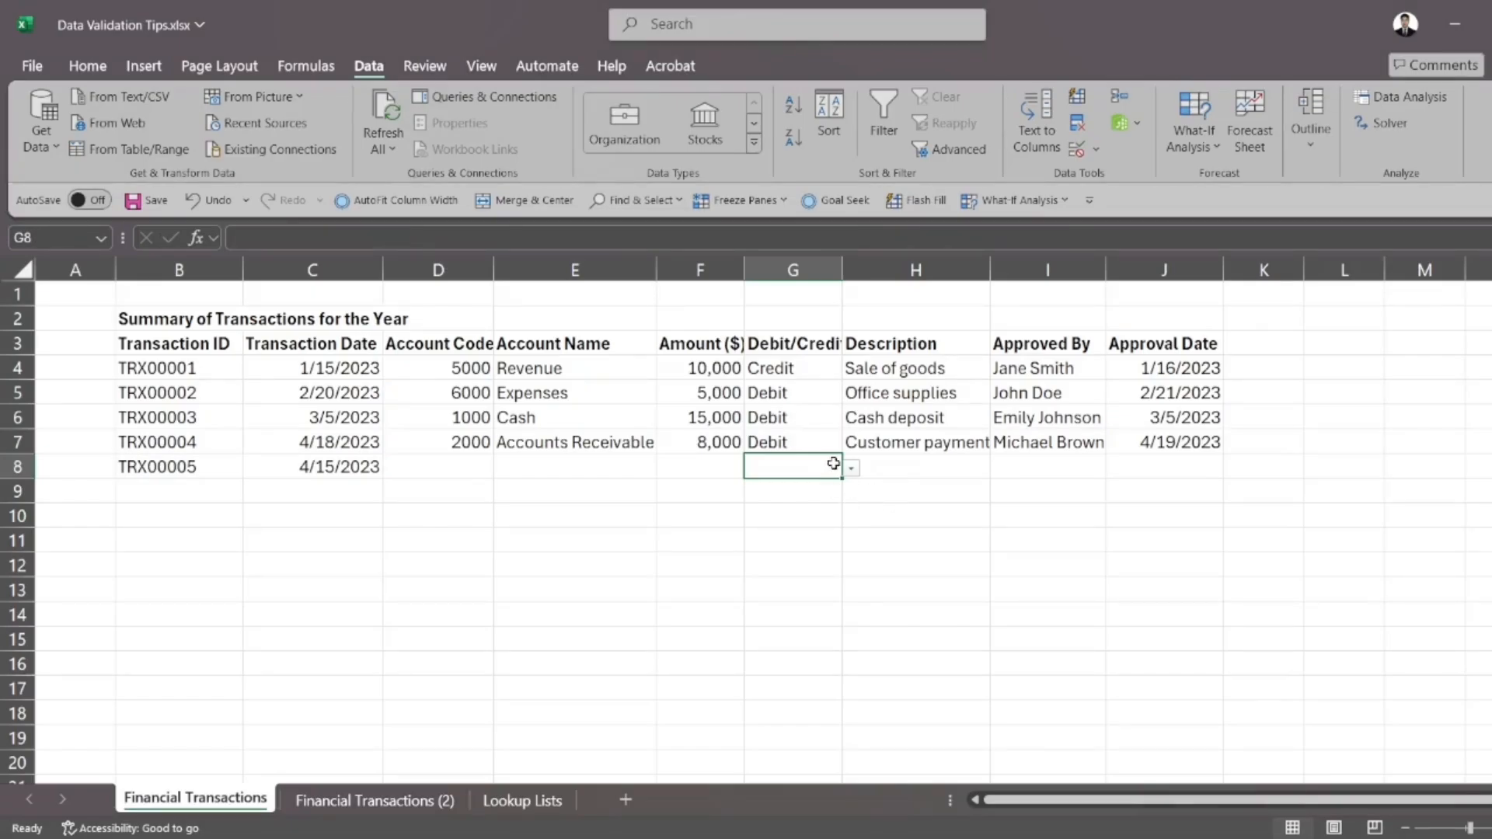
Choose Debit from the in-cell dropdown list in cell G8
click(873, 495)
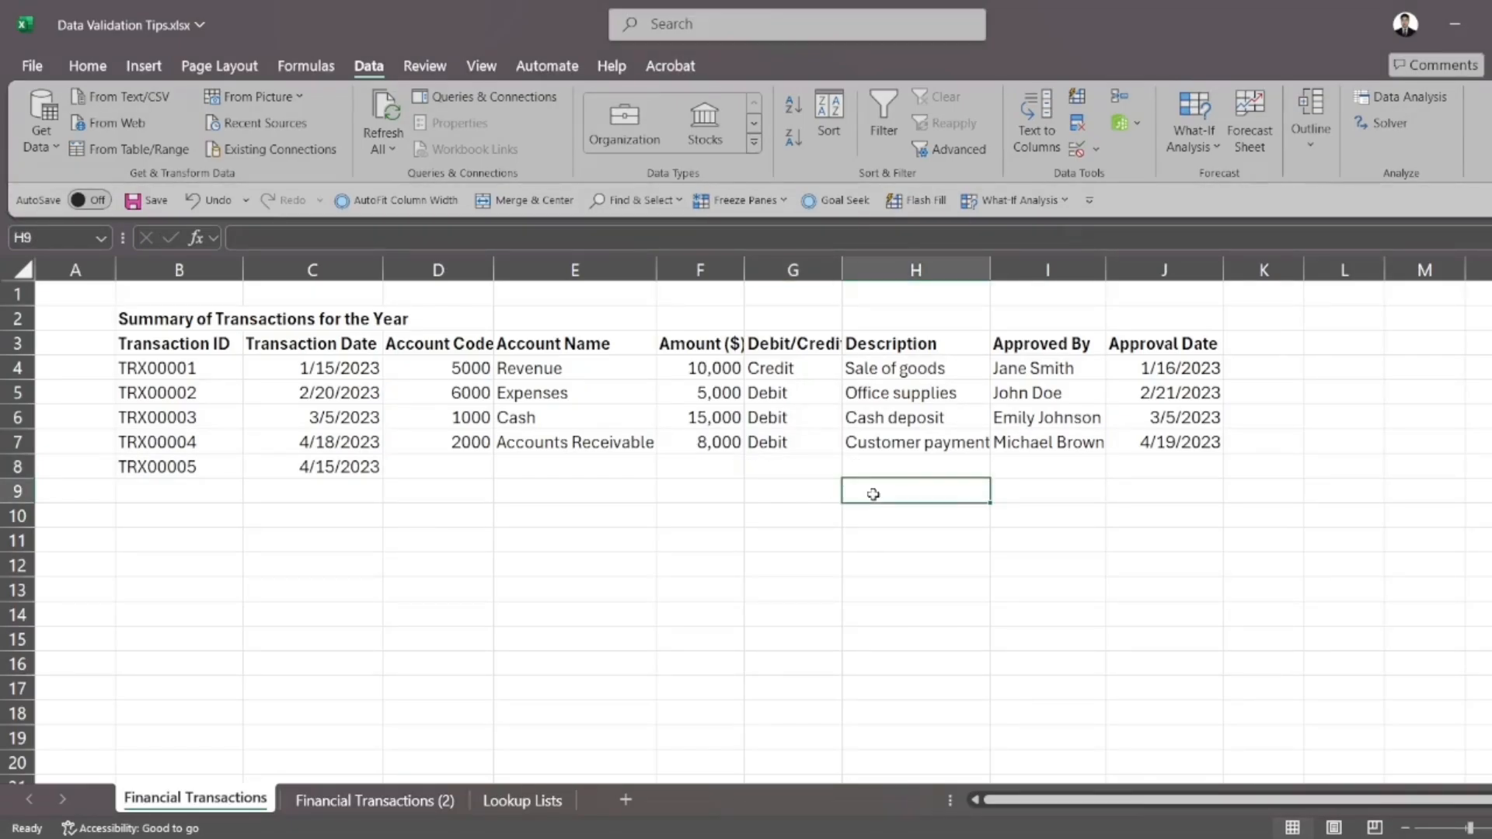
click(803, 464)
drag(808, 359, 763, 438)
click(776, 469)
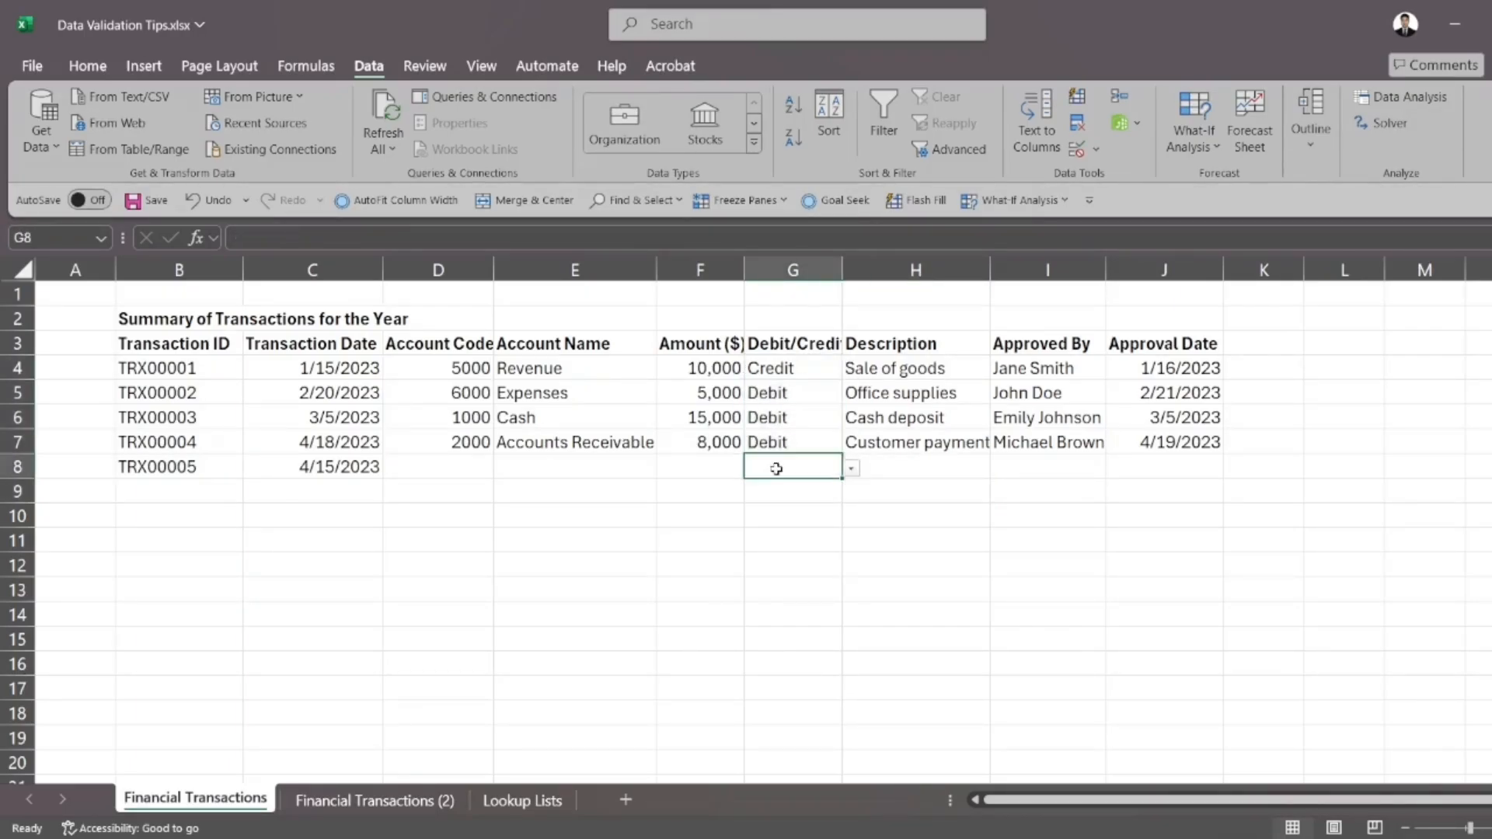
click(851, 470)
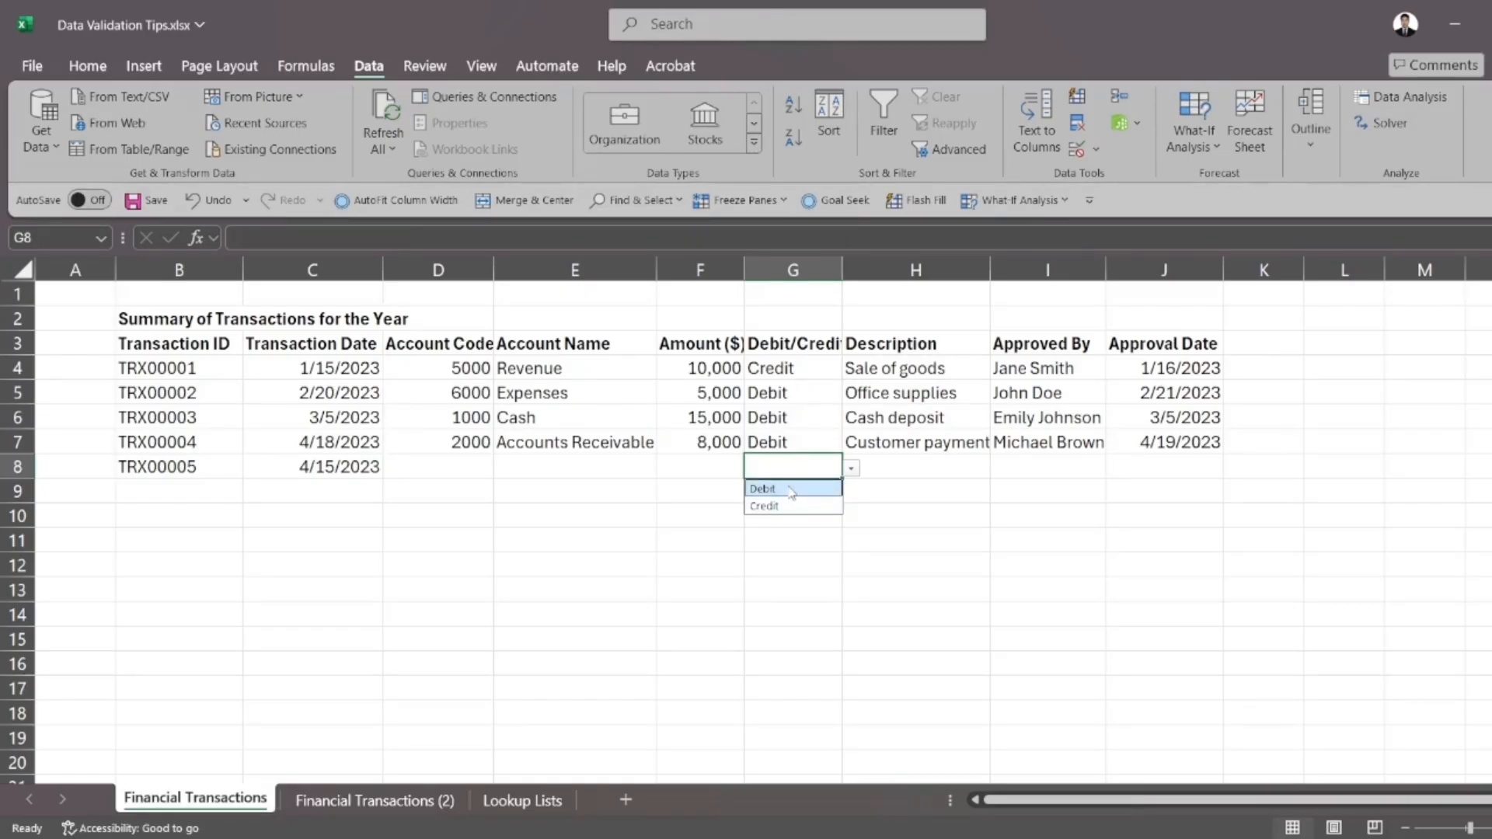
click(790, 490)
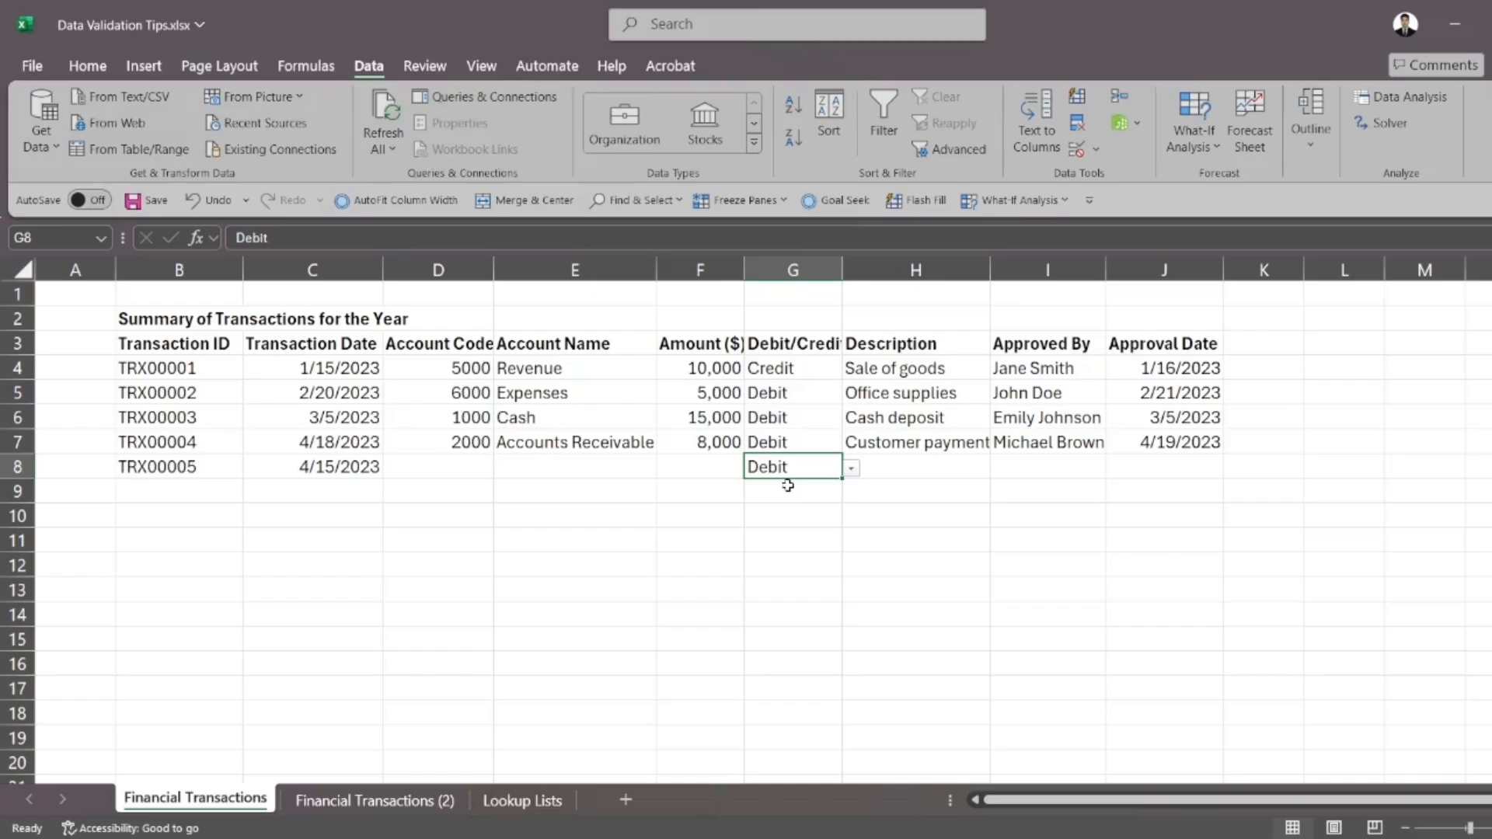
click(849, 493)
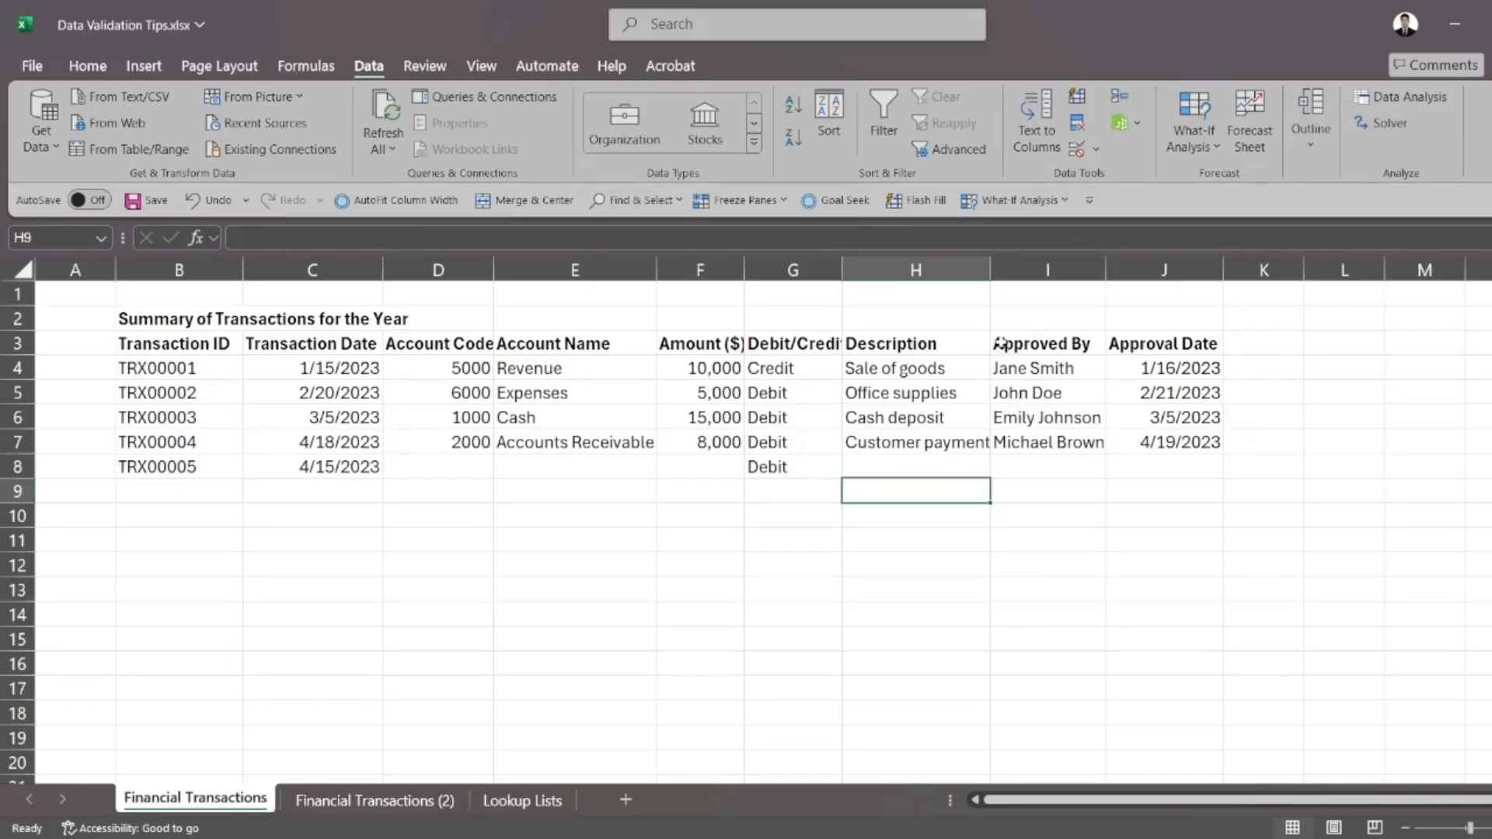
Examine the names in the Approved By column and the Approvers list on the Lookup Lists sheet
drag(1010, 369, 1027, 435)
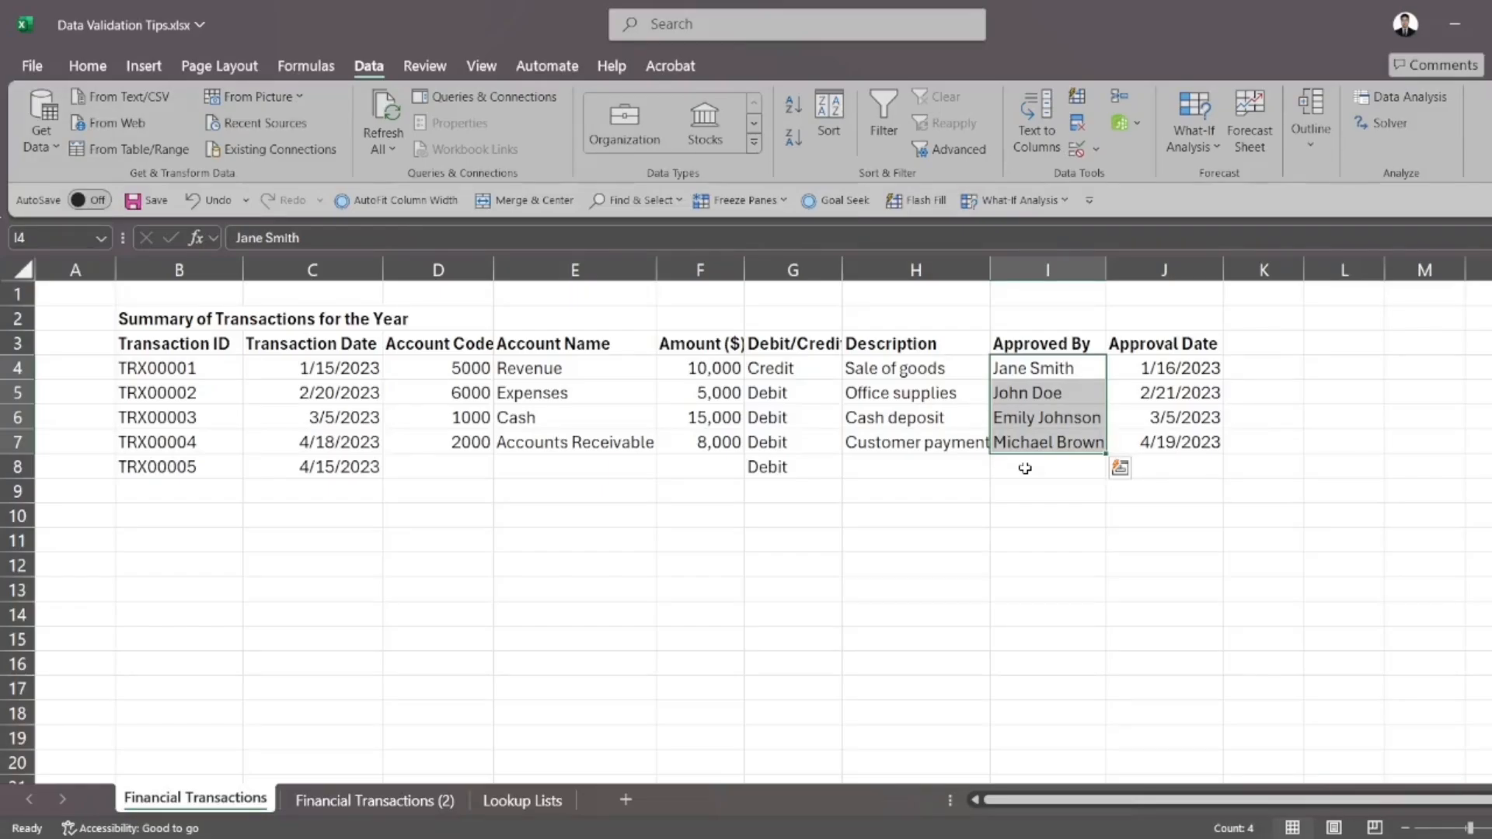
click(1026, 469)
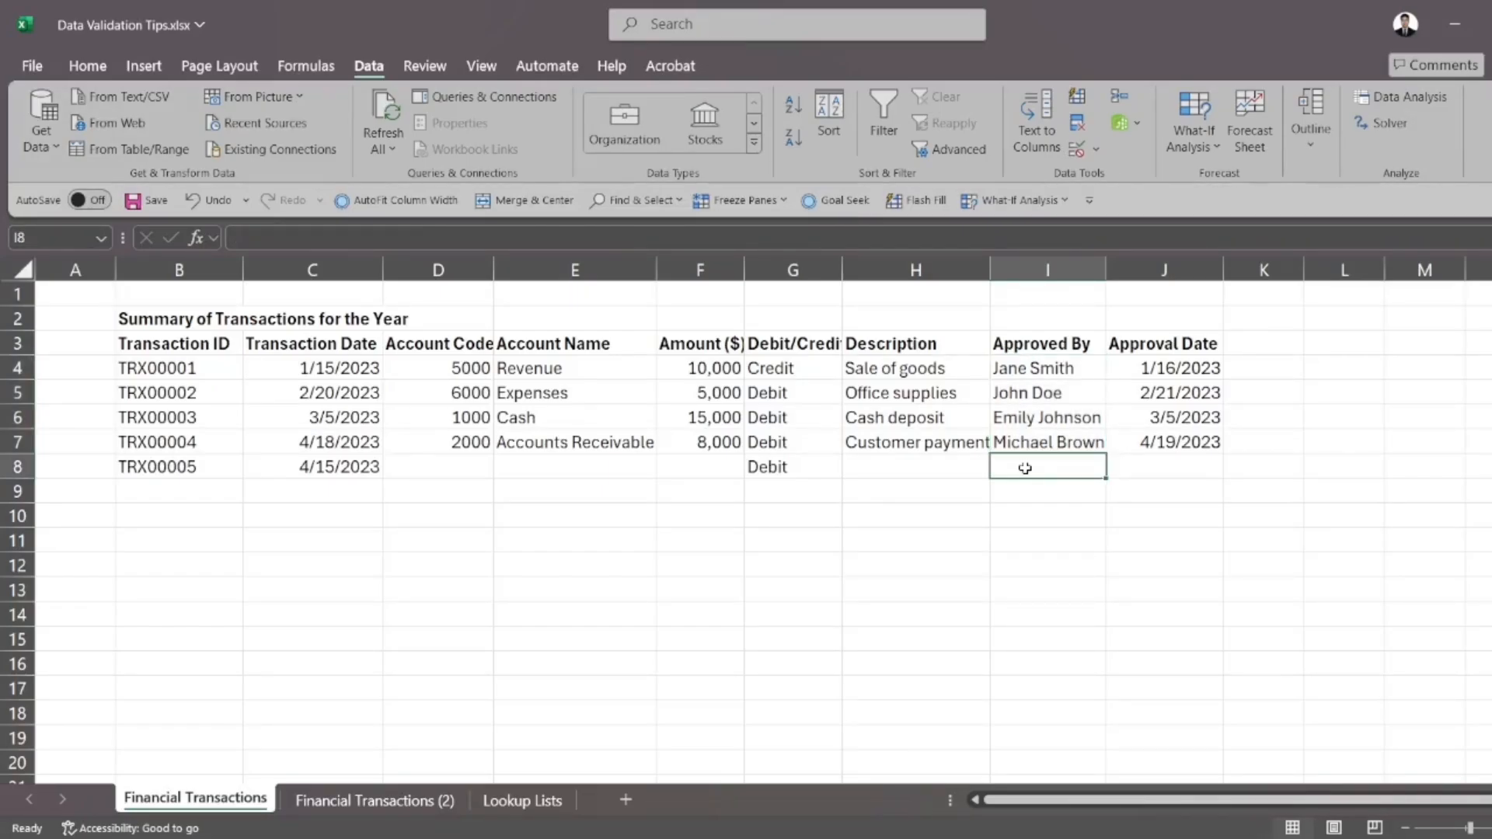
drag(1038, 368, 1052, 513)
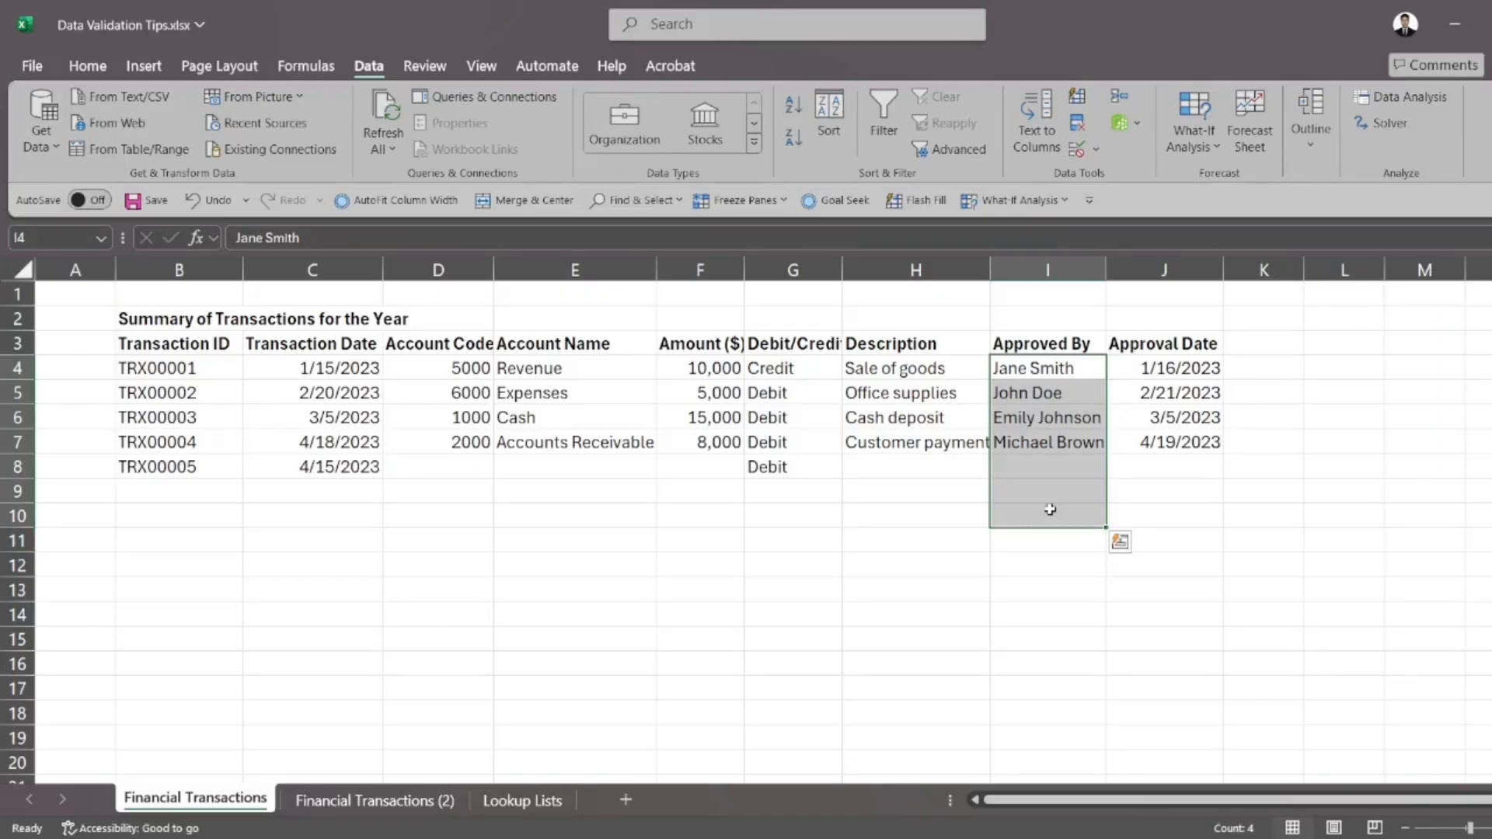
click(880, 573)
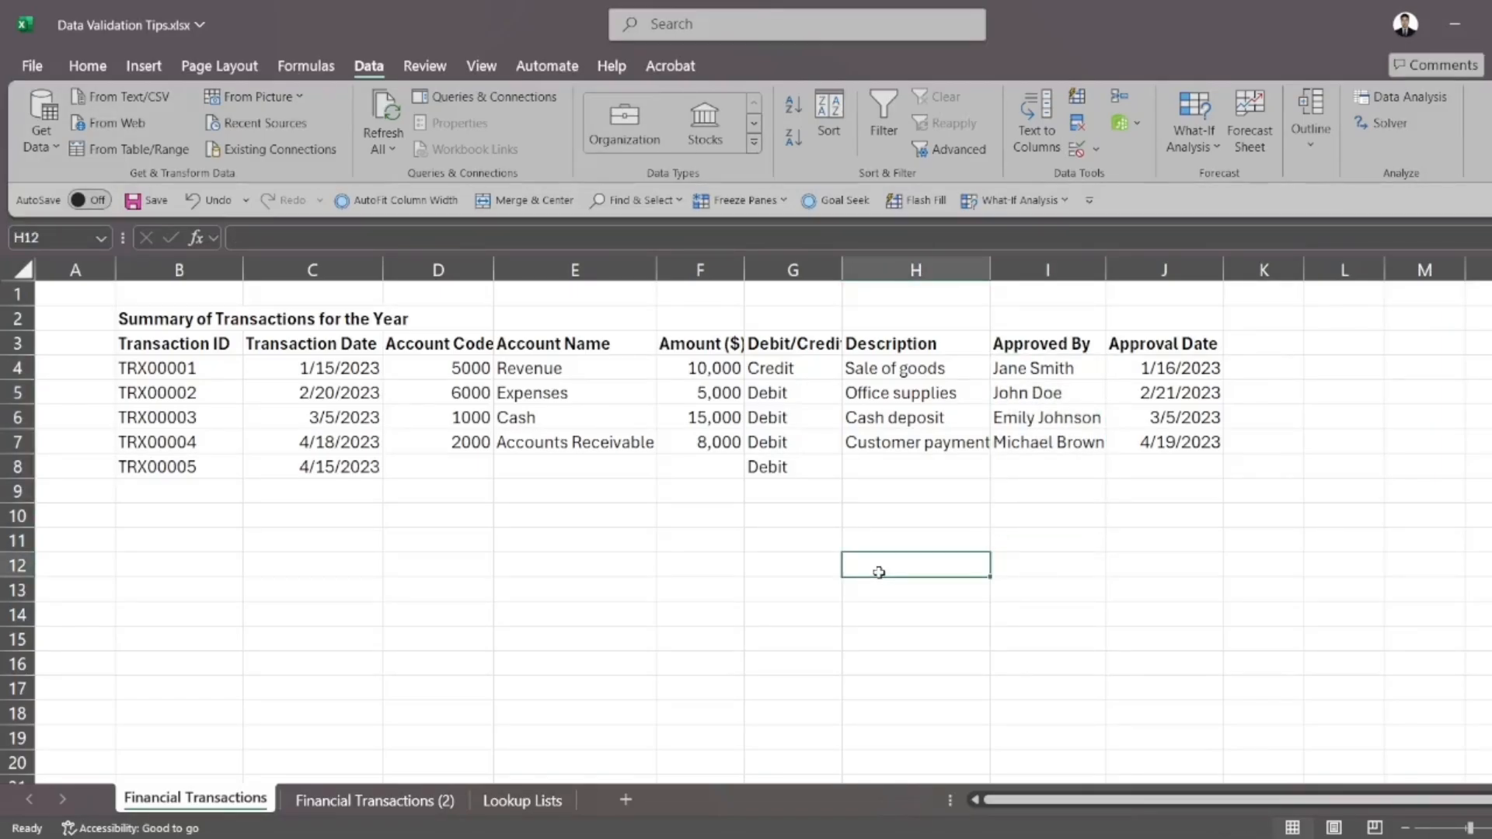
click(568, 802)
click(590, 658)
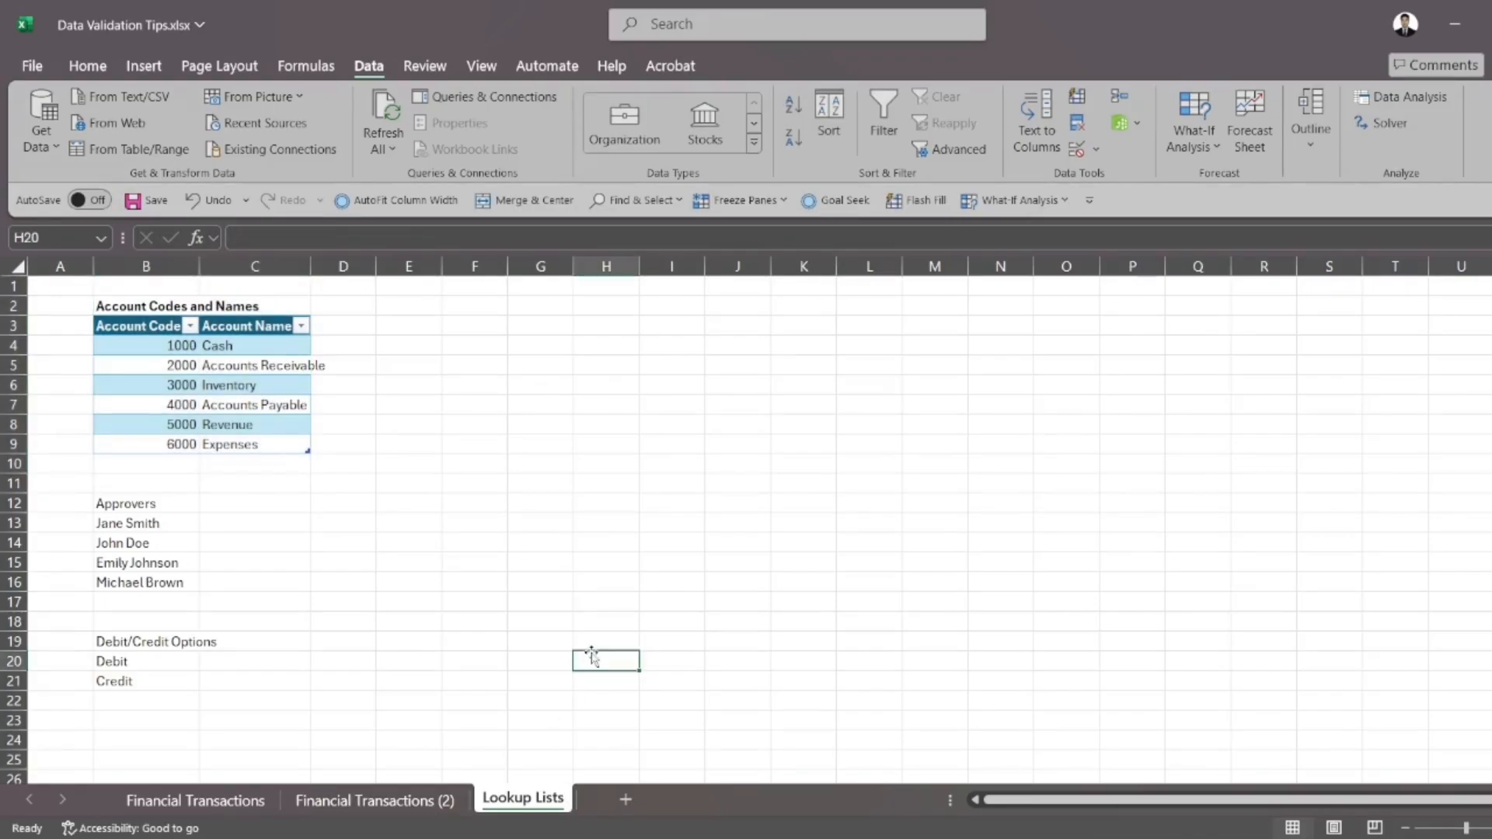
drag(171, 504, 172, 583)
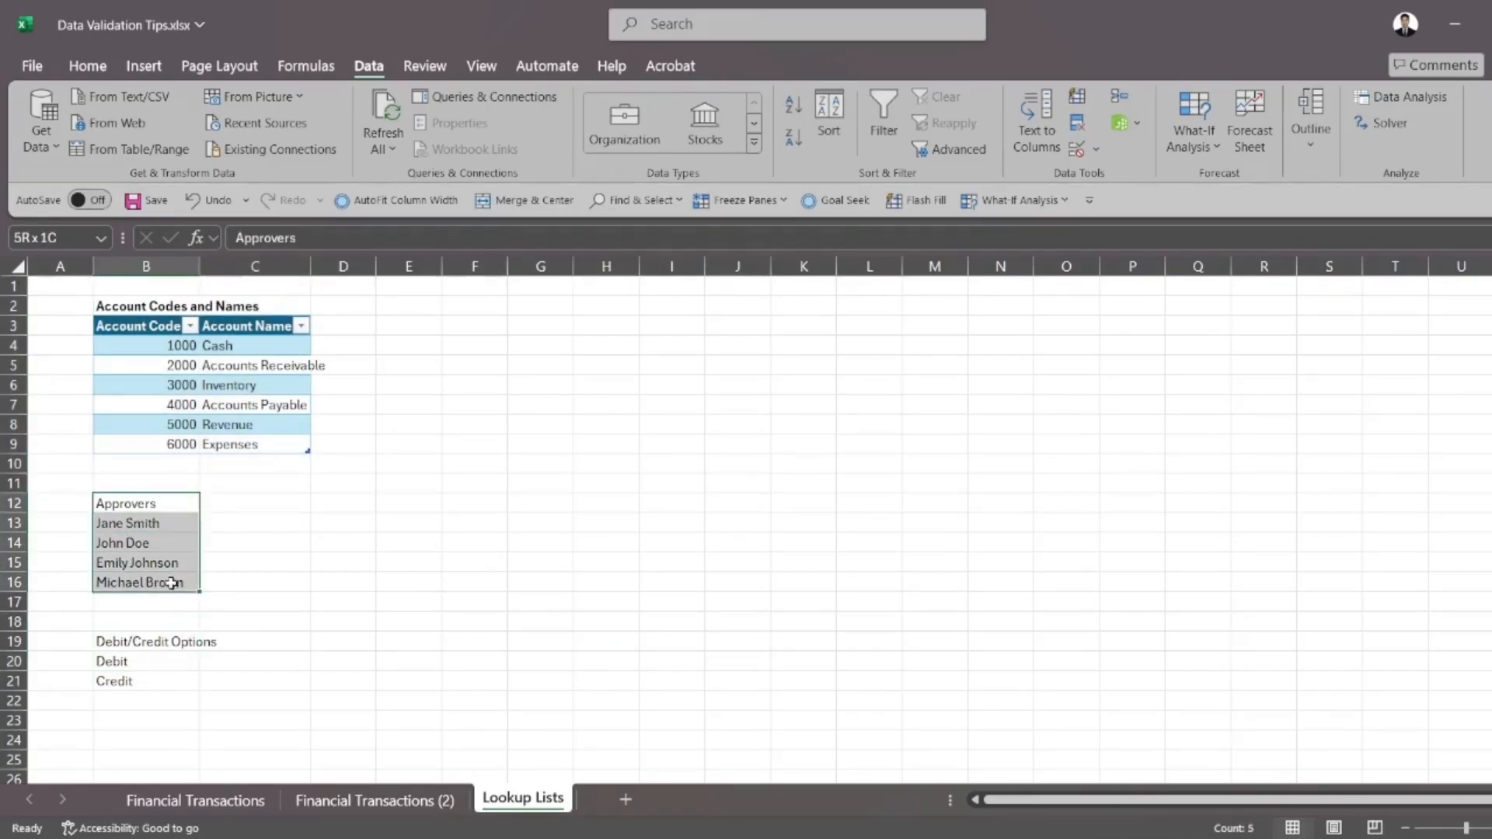
click(289, 538)
Make the Approvers heading in cell B12 of the Lookup Lists sheet bold
click(191, 504)
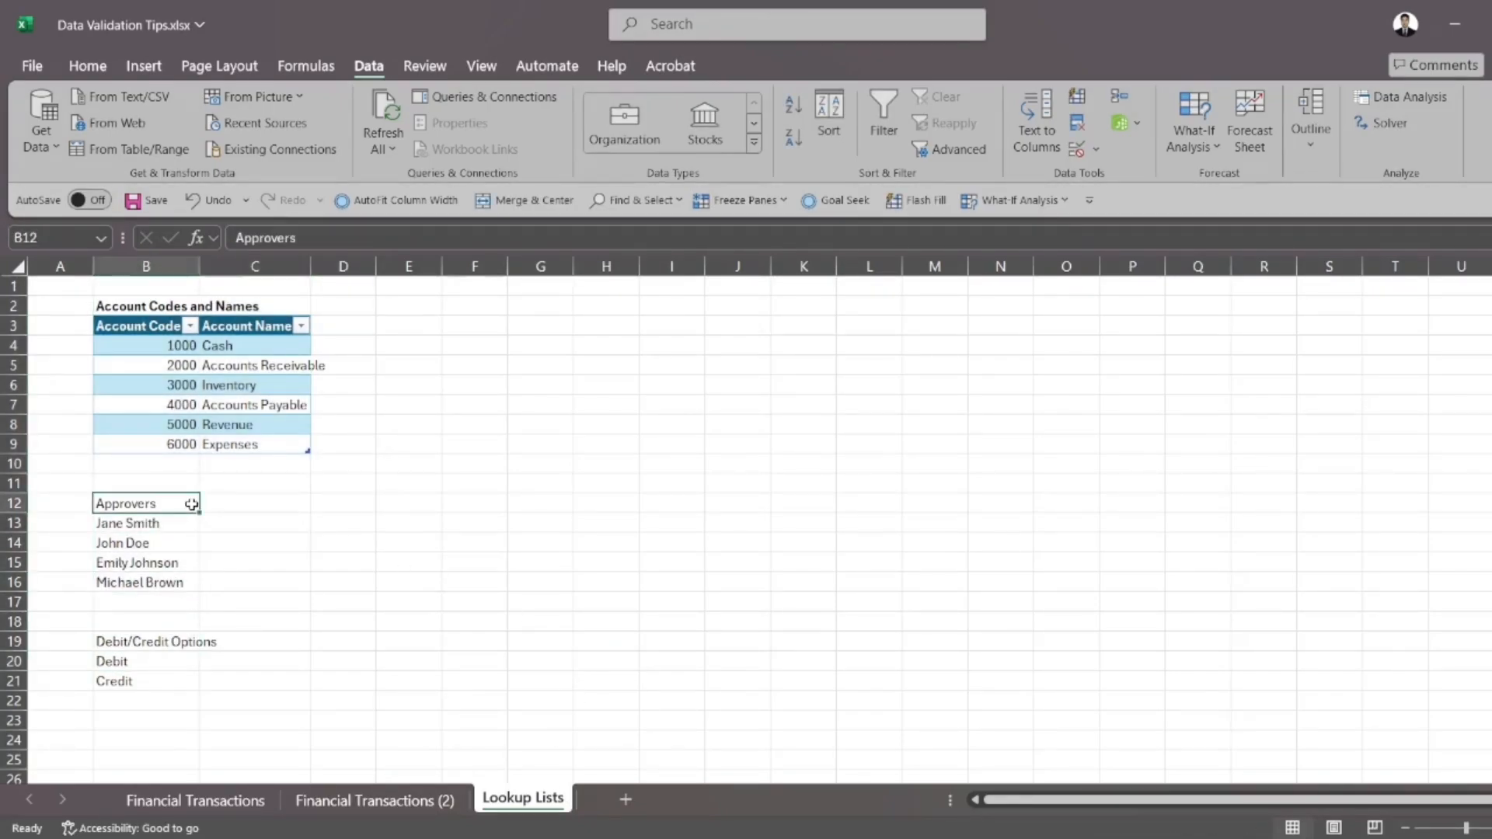
key(ctrl+b)
click(332, 526)
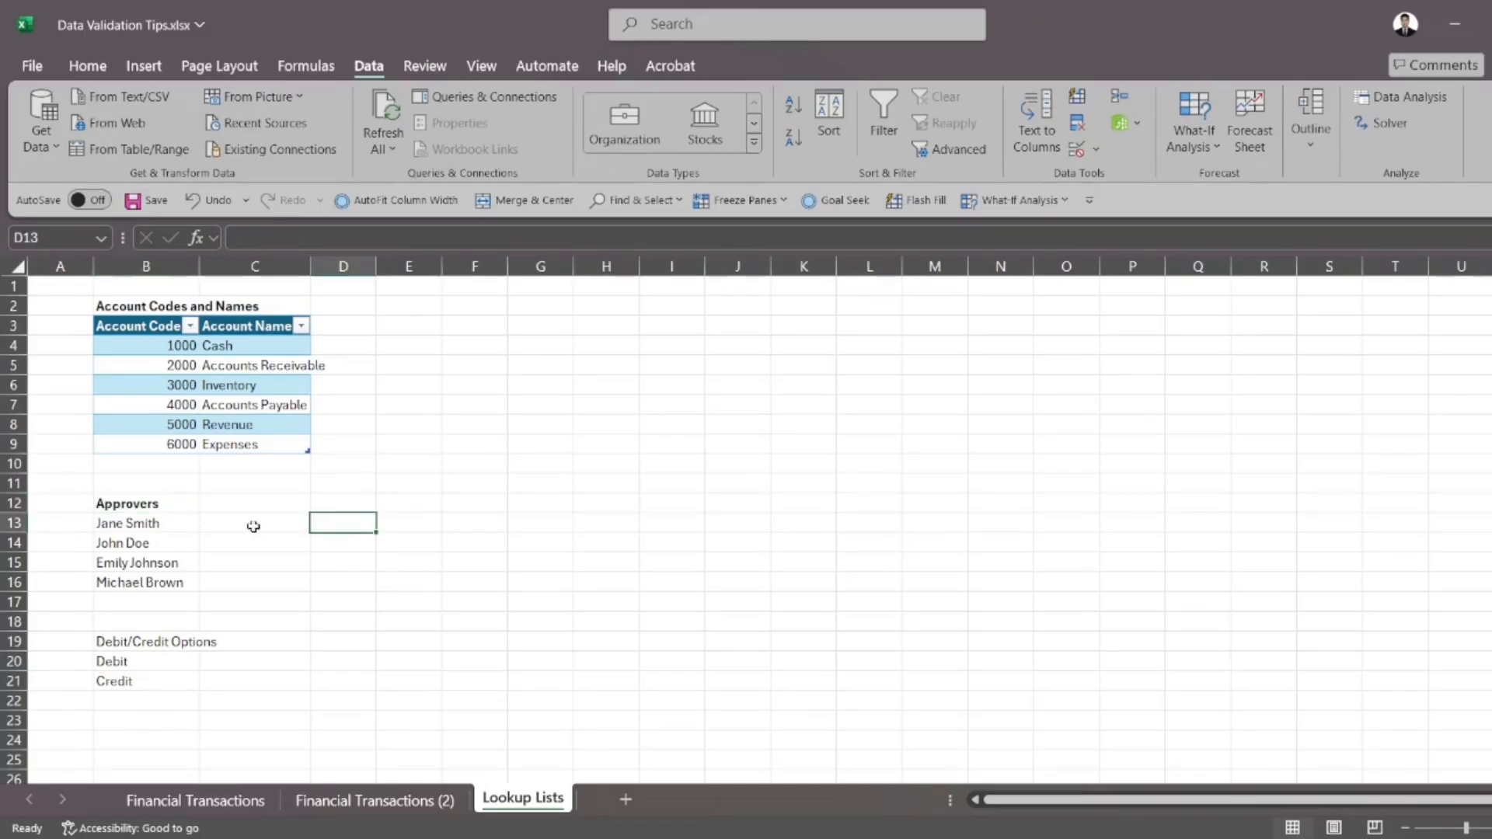
drag(160, 503, 182, 604)
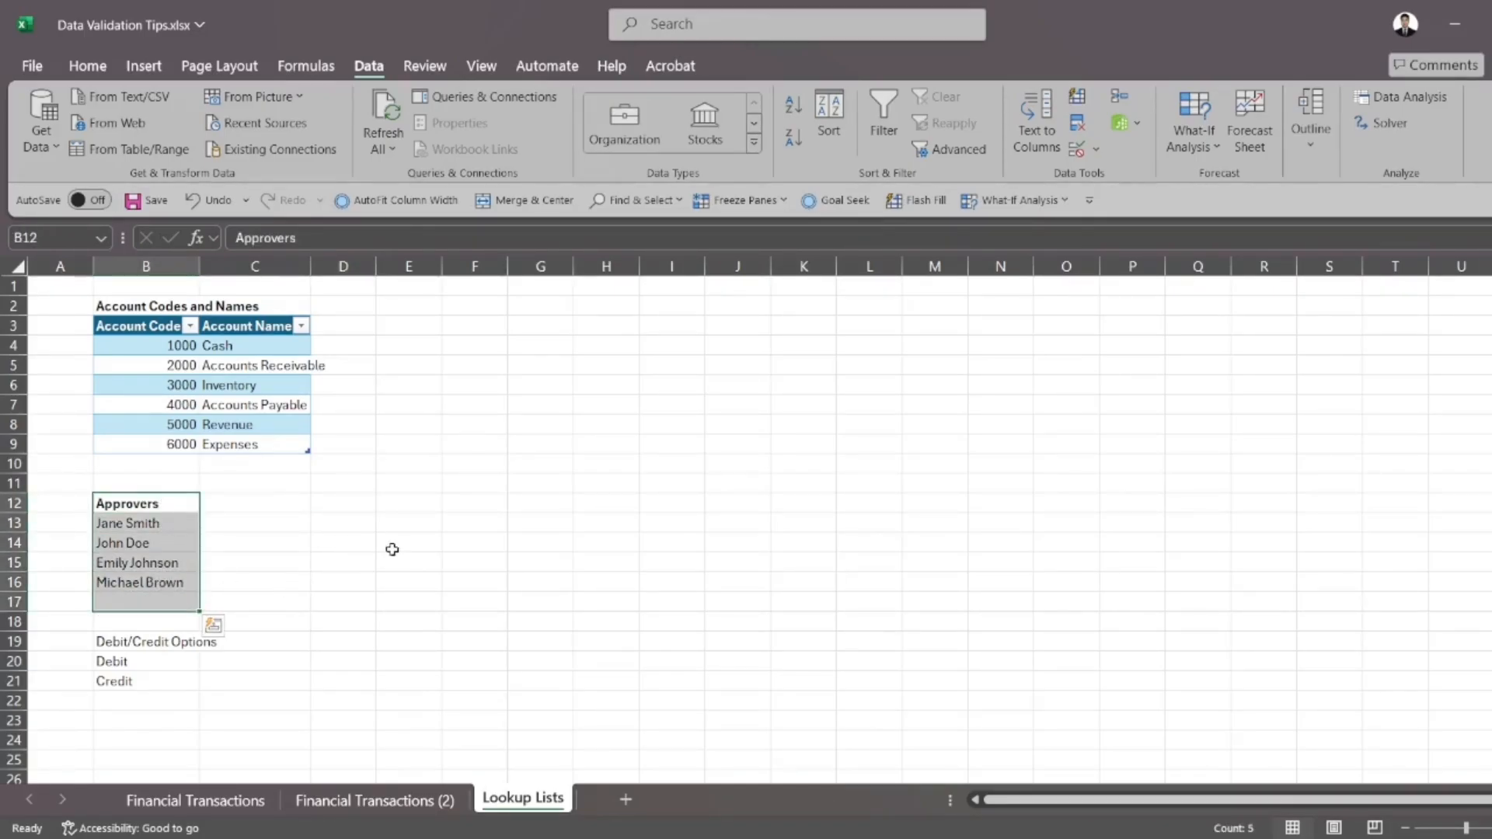
click(388, 551)
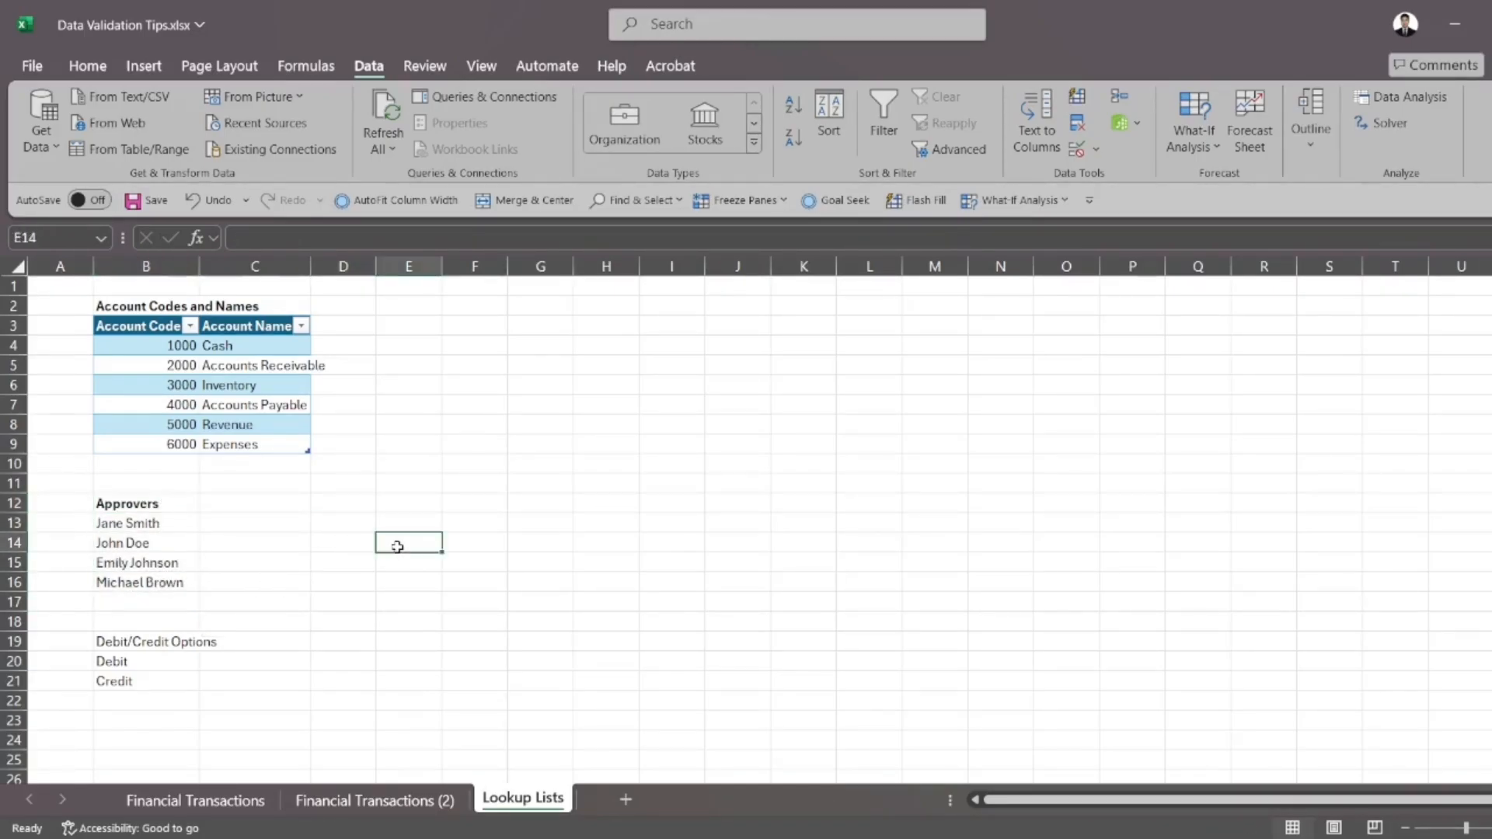
Add list validation to the Approved By cells I3:I11 on the Financial Transactions sheet, with the source ='Lookup Lists'!$B$13:$B$16
click(230, 801)
drag(1015, 347, 1029, 536)
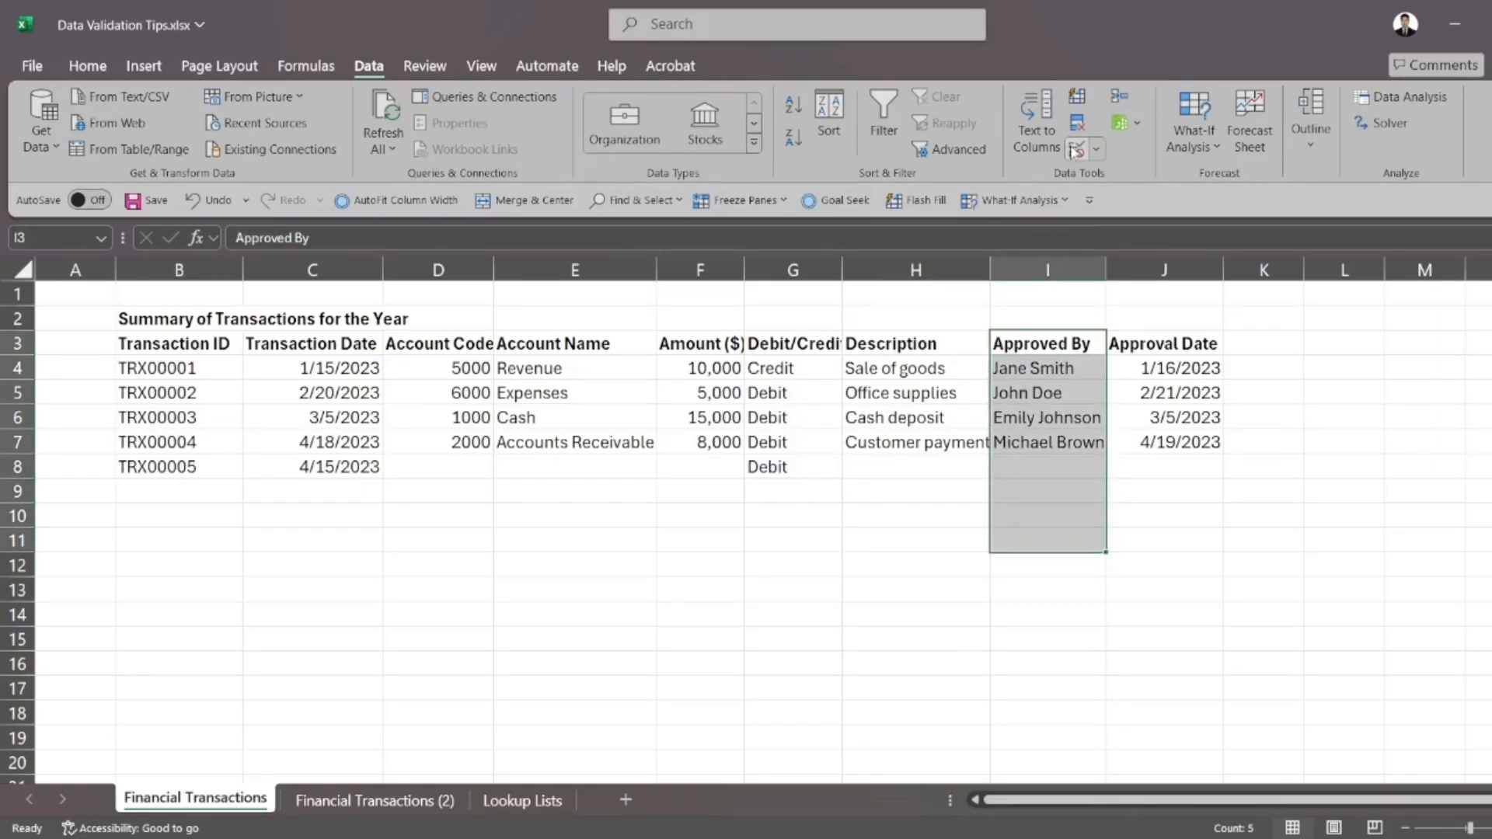
click(1076, 150)
click(622, 526)
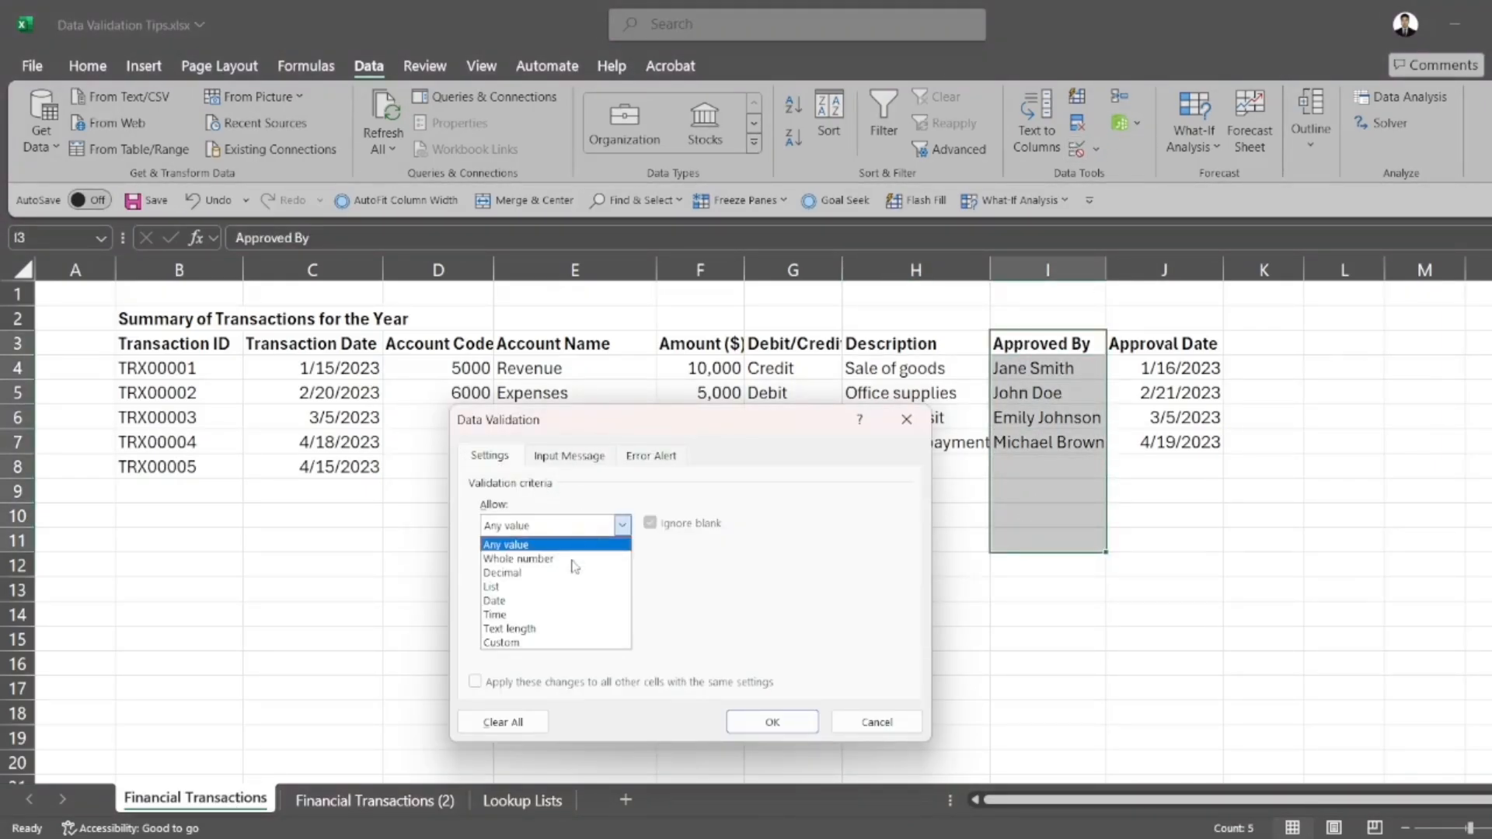
click(534, 588)
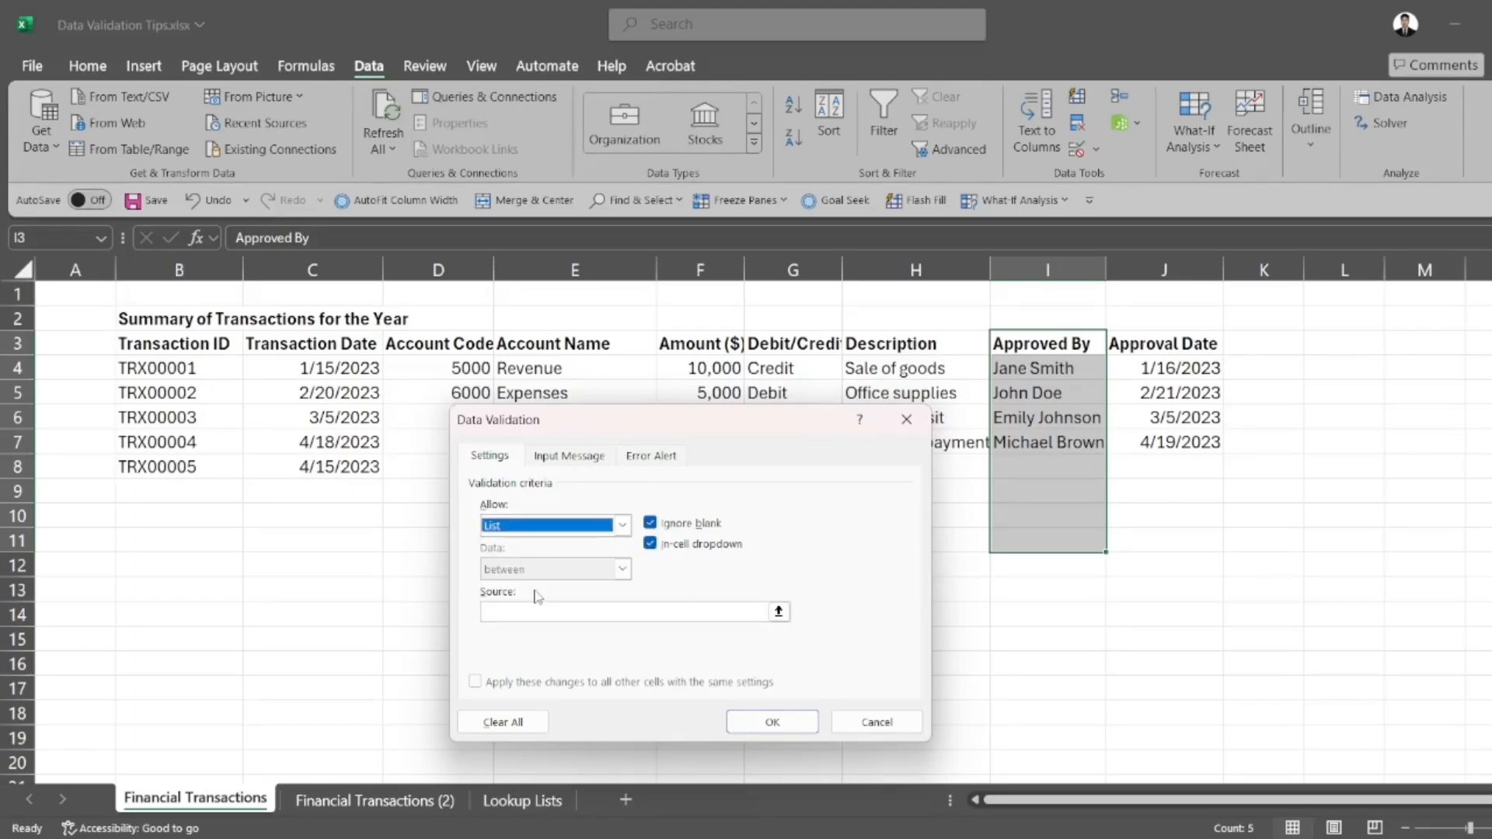
click(729, 613)
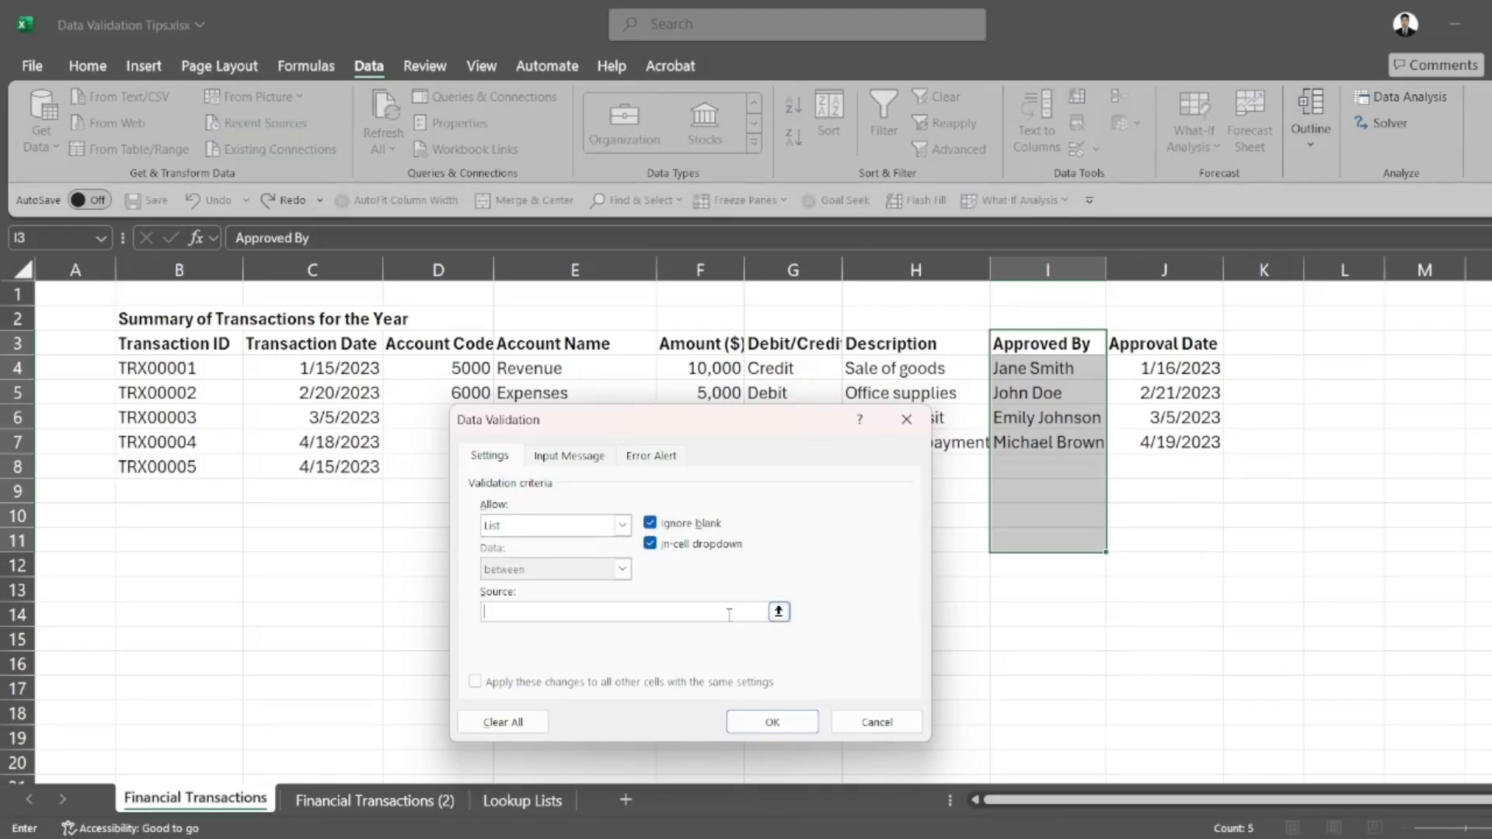
click(778, 611)
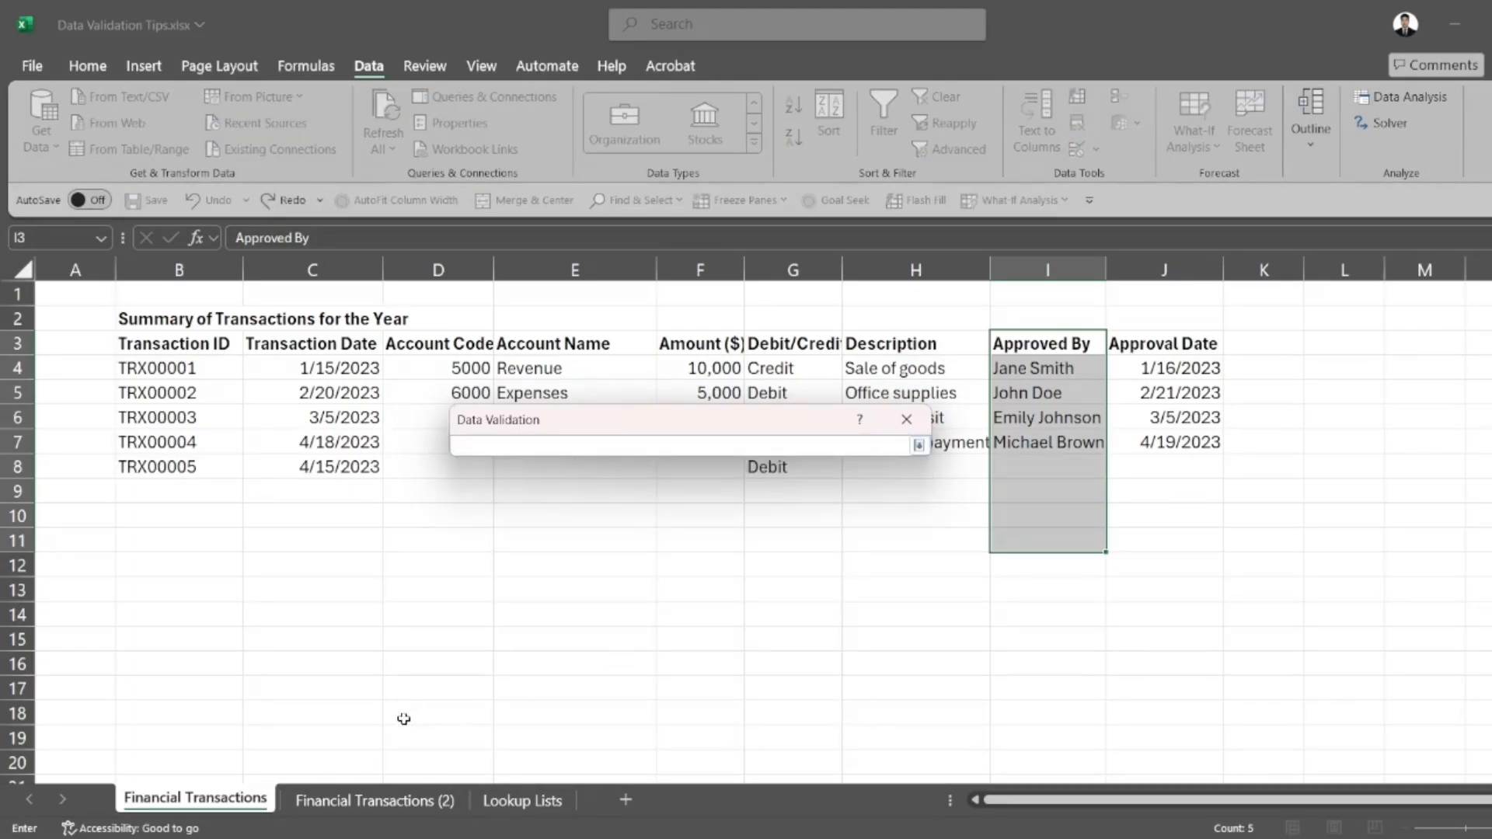
click(492, 803)
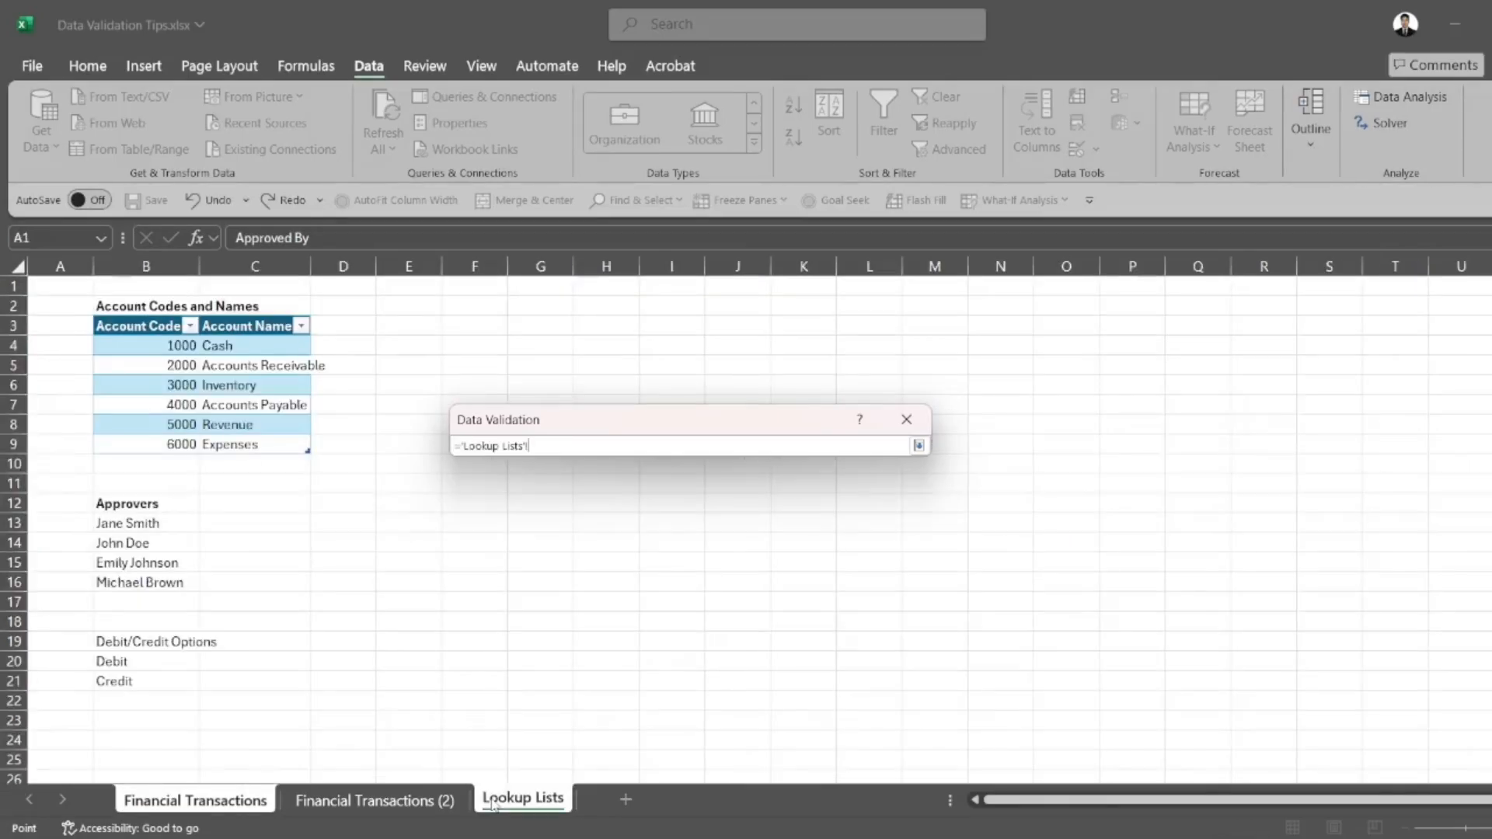
drag(156, 523, 160, 580)
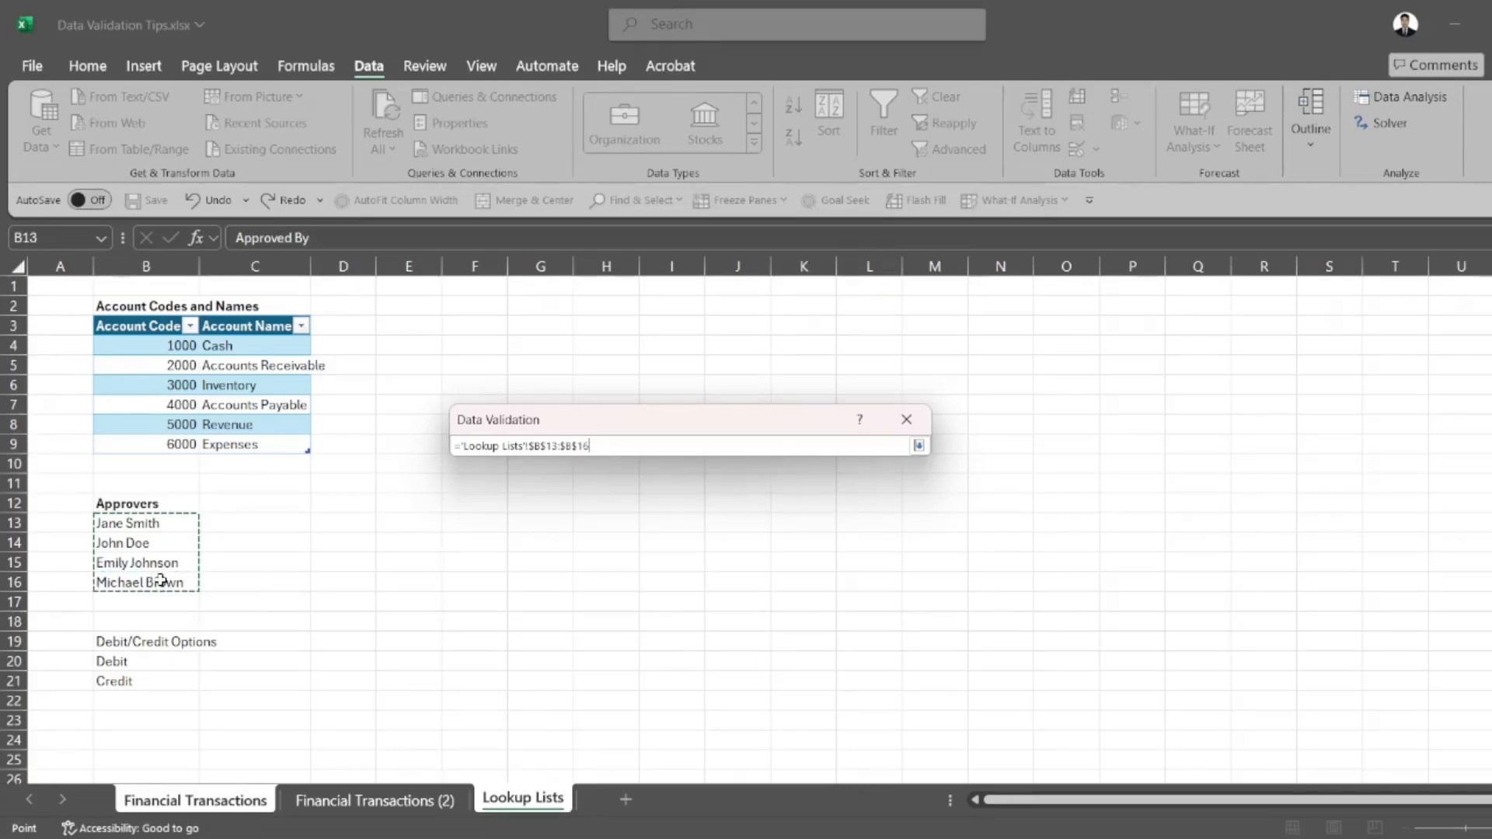
key(Return)
key(Return)
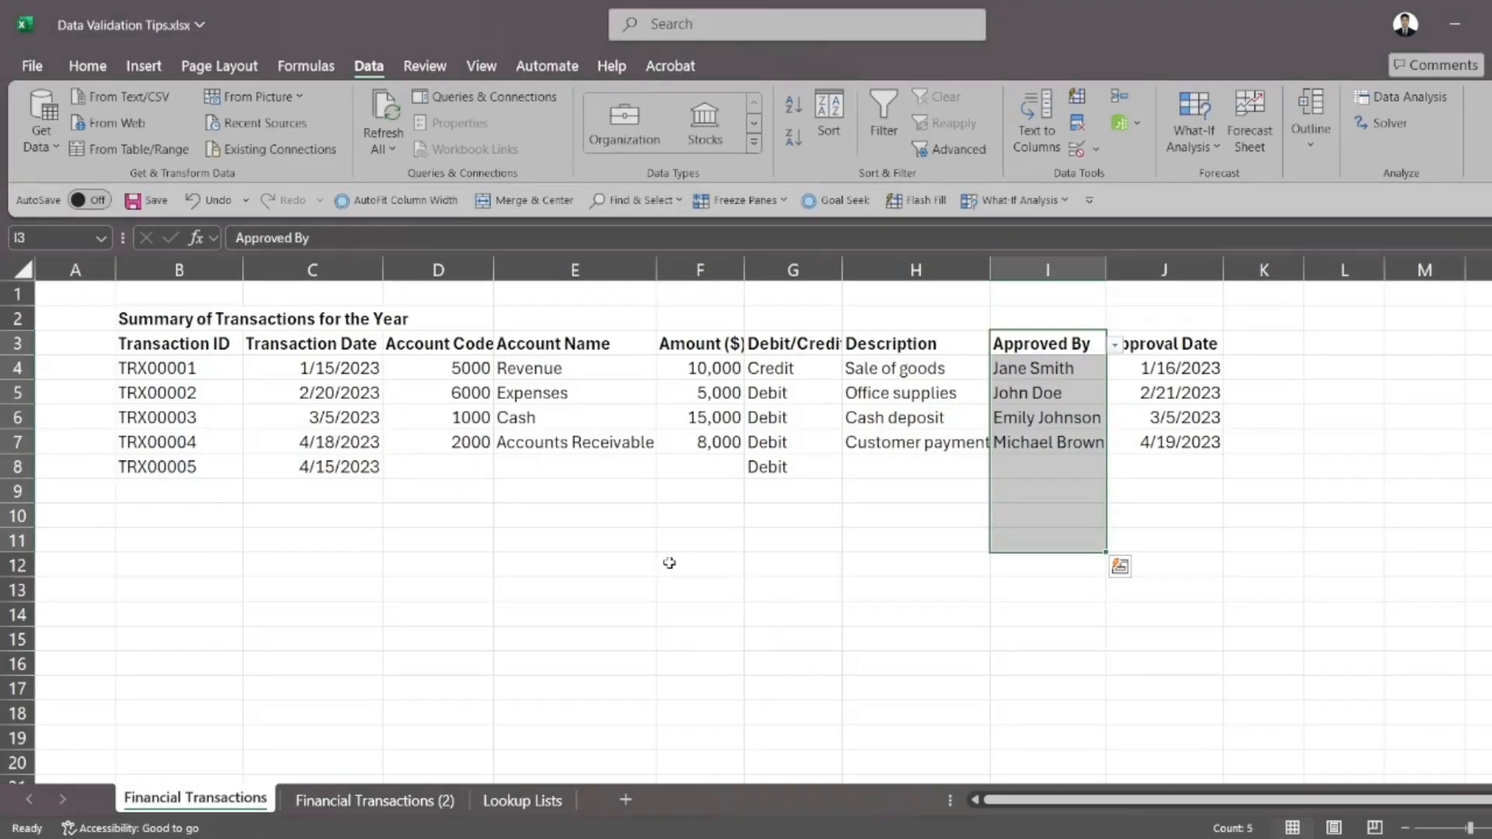
Check the choices offered by the approver dropdown list in cell I8 without choosing one, and dismiss the cell formatting dialog
click(1189, 443)
click(1076, 465)
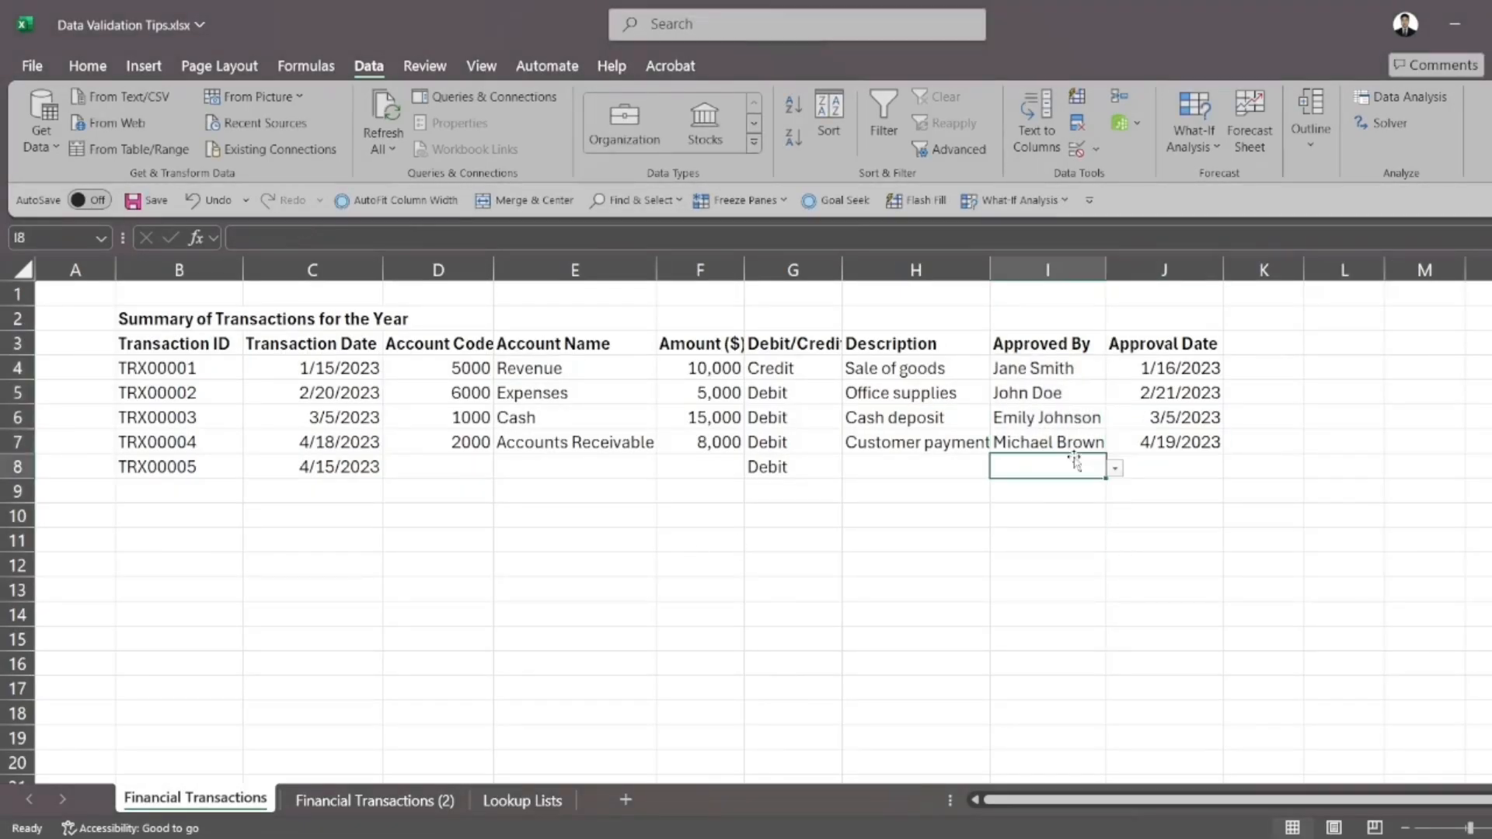
click(1114, 470)
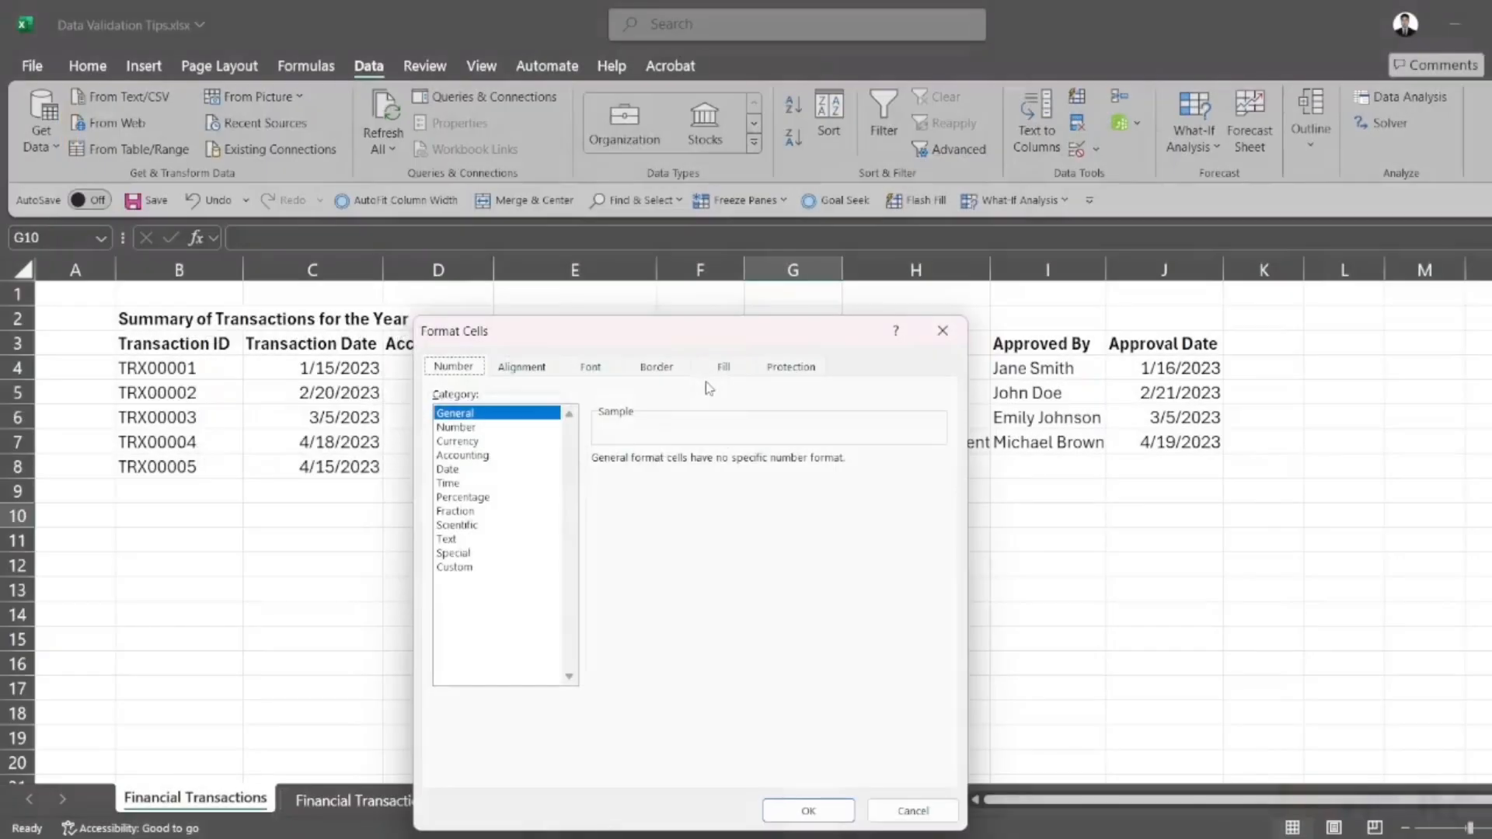
click(950, 326)
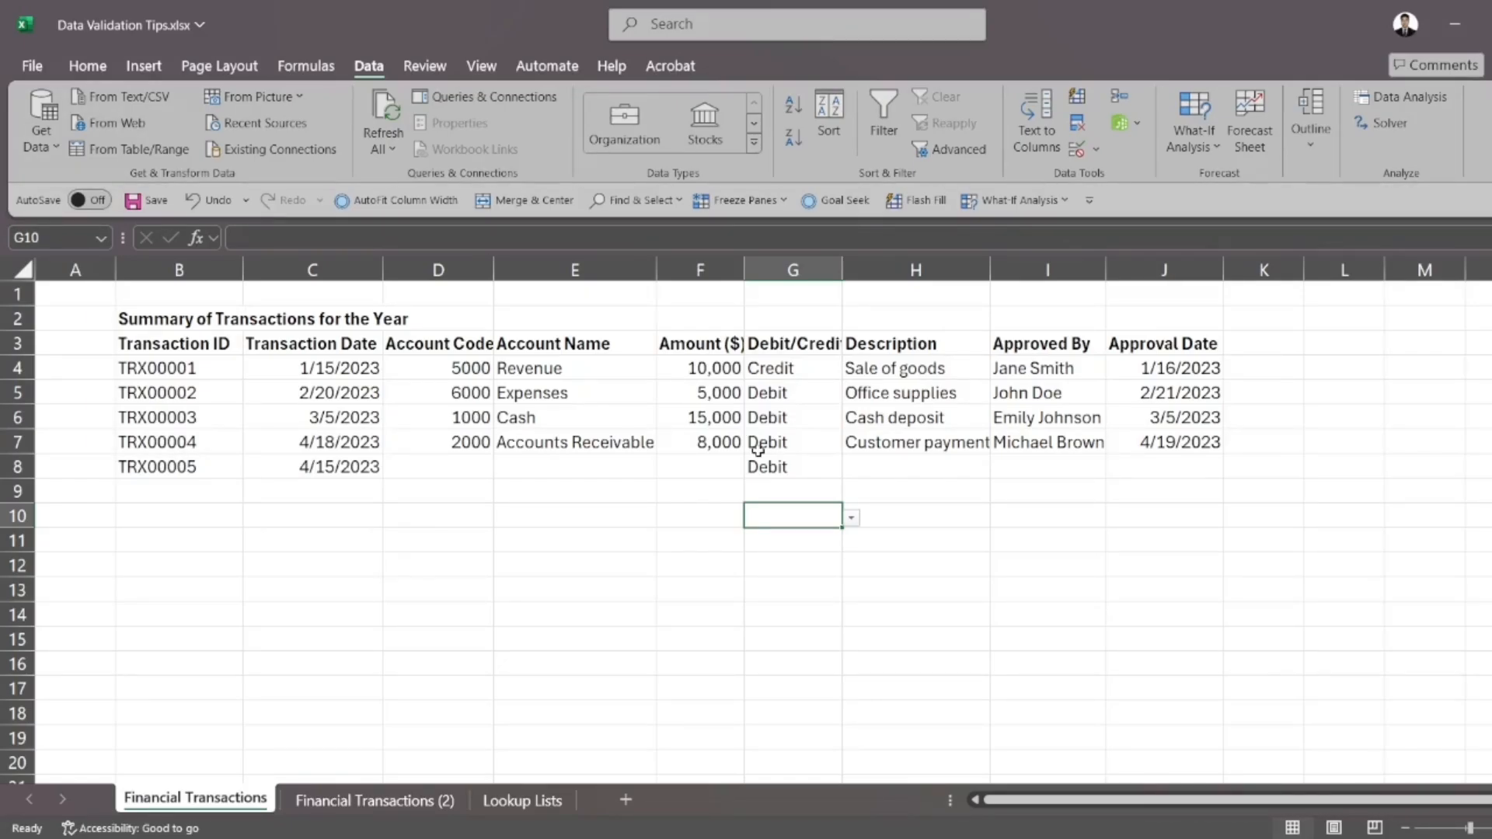
Convert the range B3:J7 on the Financial Transactions (2) sheet into a table with headers
click(378, 800)
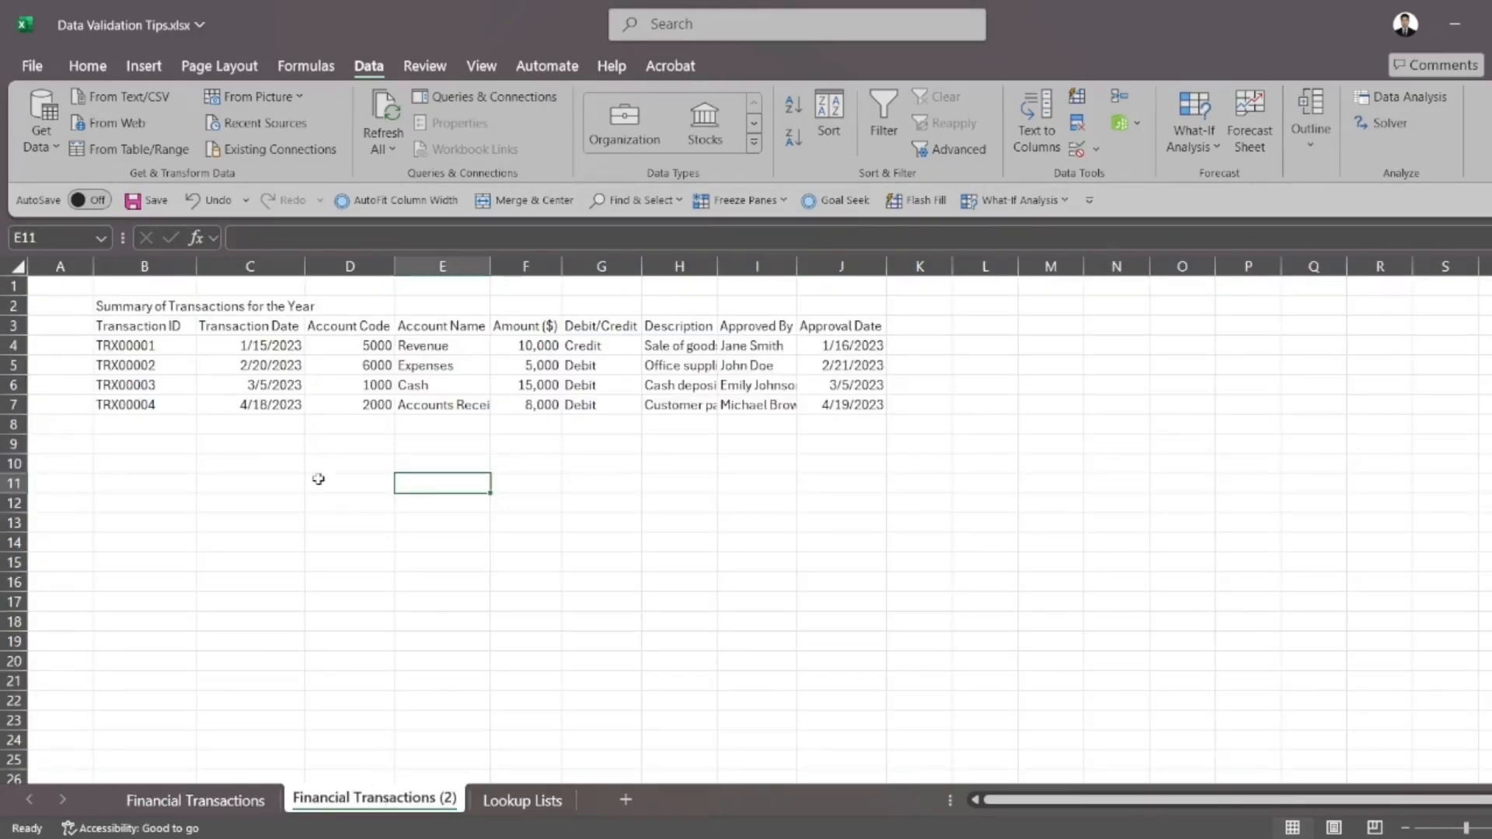
drag(173, 332, 815, 418)
key(ctrl+t)
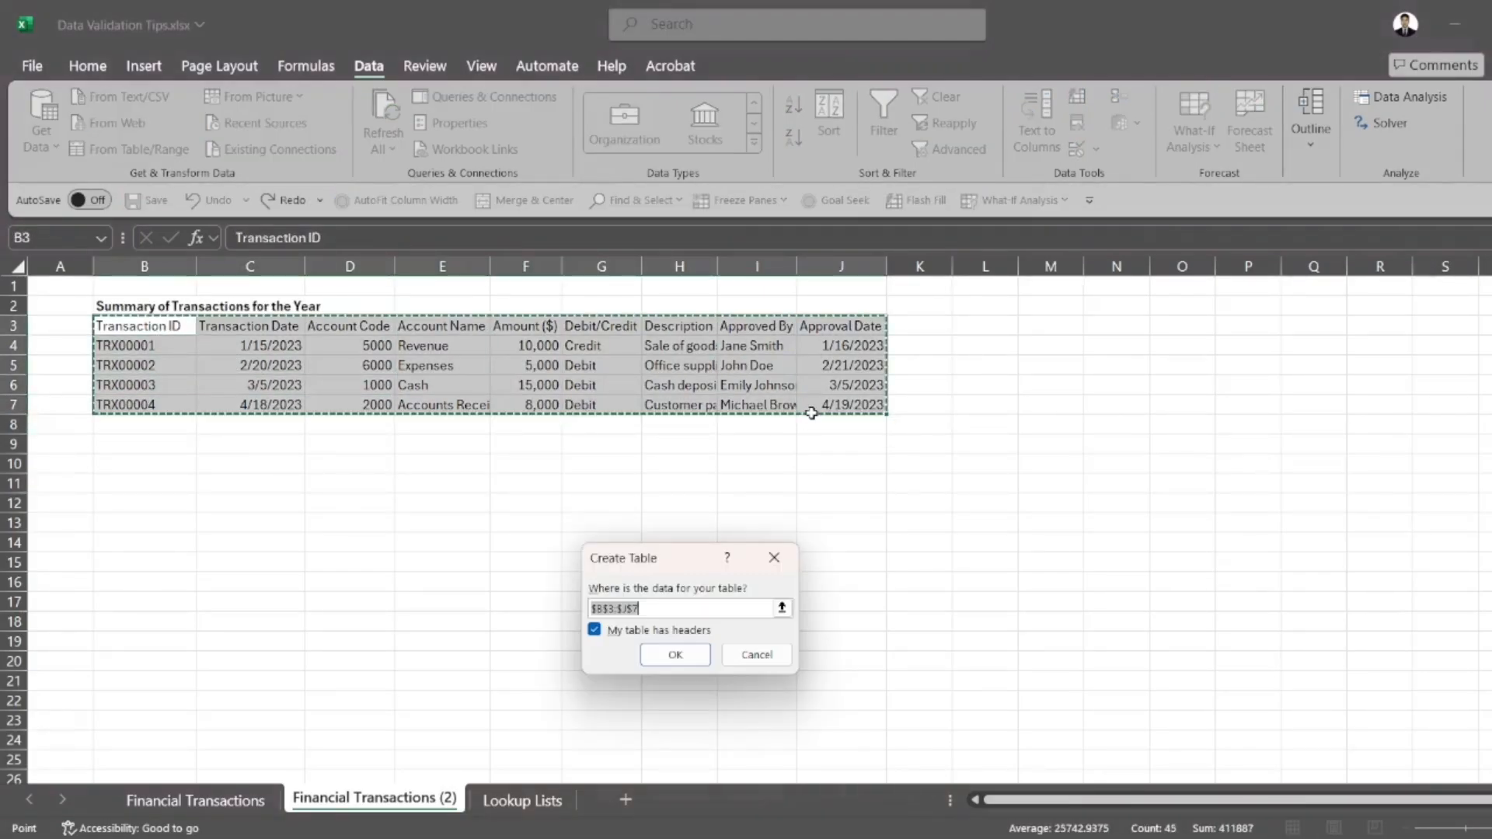
key(Return)
click(700, 486)
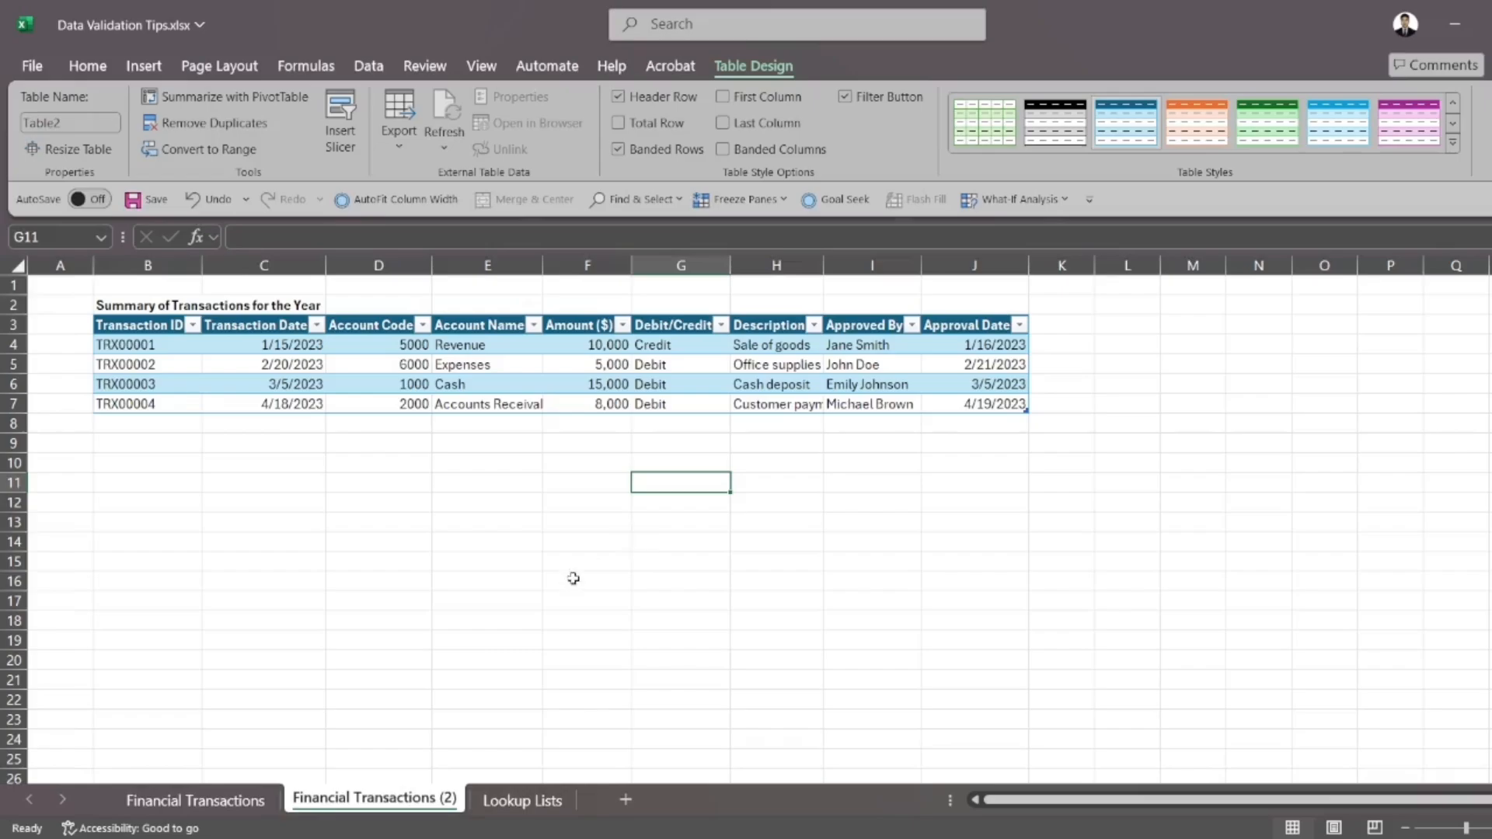
On the Financial Transactions sheet, check the Account Name dropdown choices in cell E8 and how far down the column the rule extends
click(237, 803)
drag(178, 344, 187, 563)
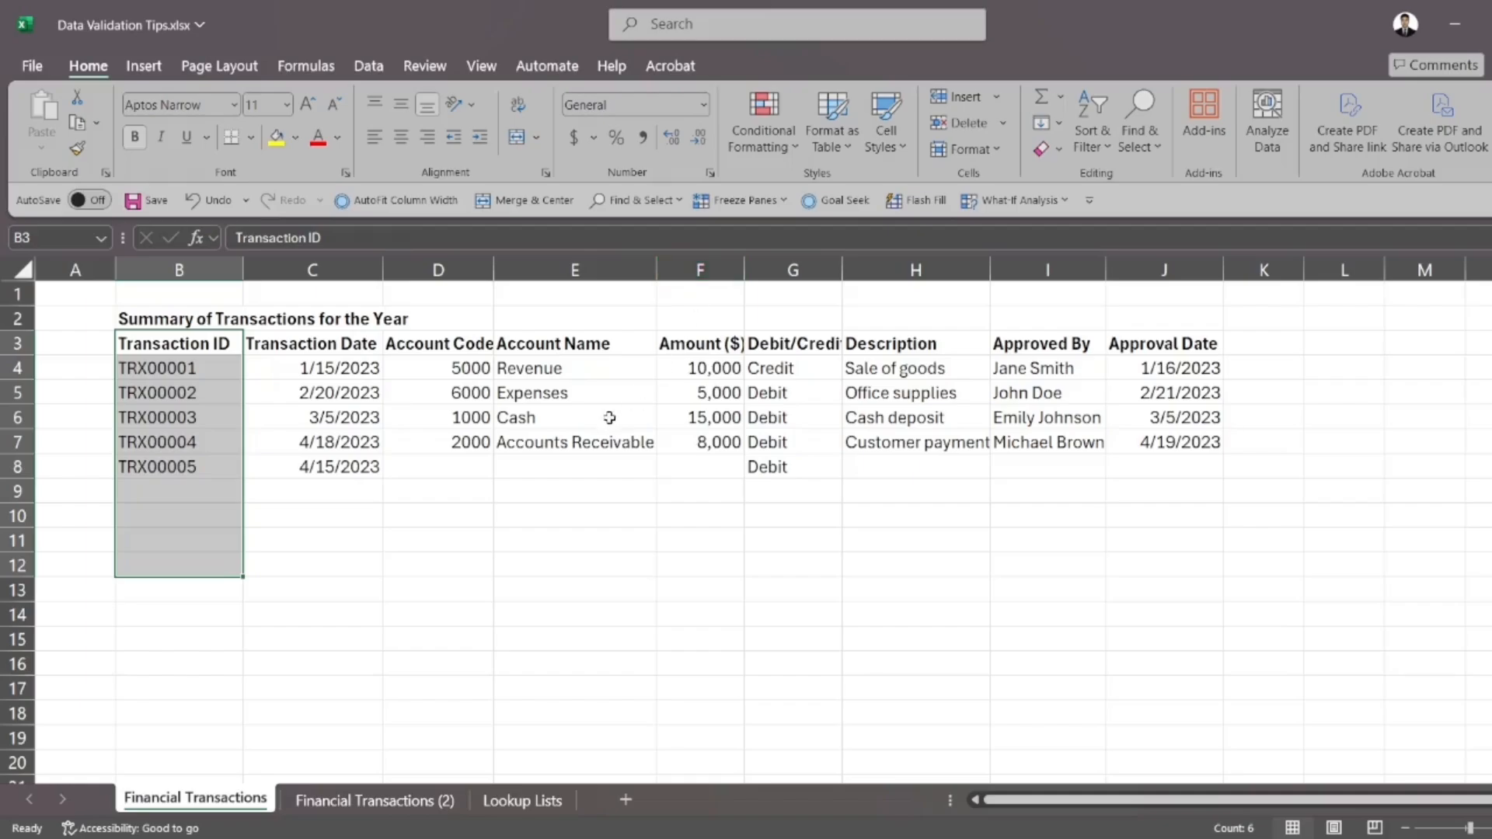
click(631, 459)
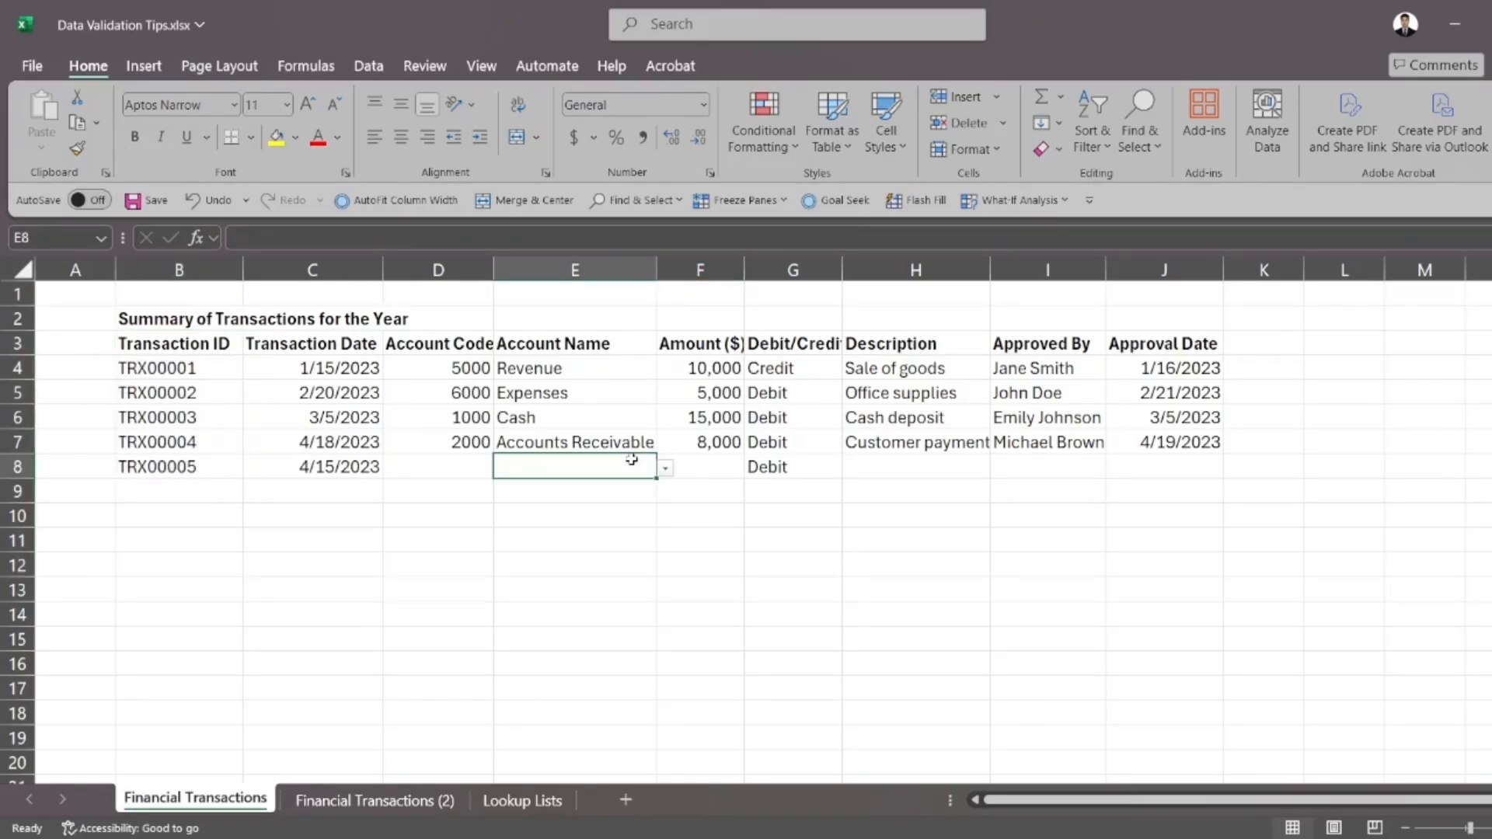
click(665, 469)
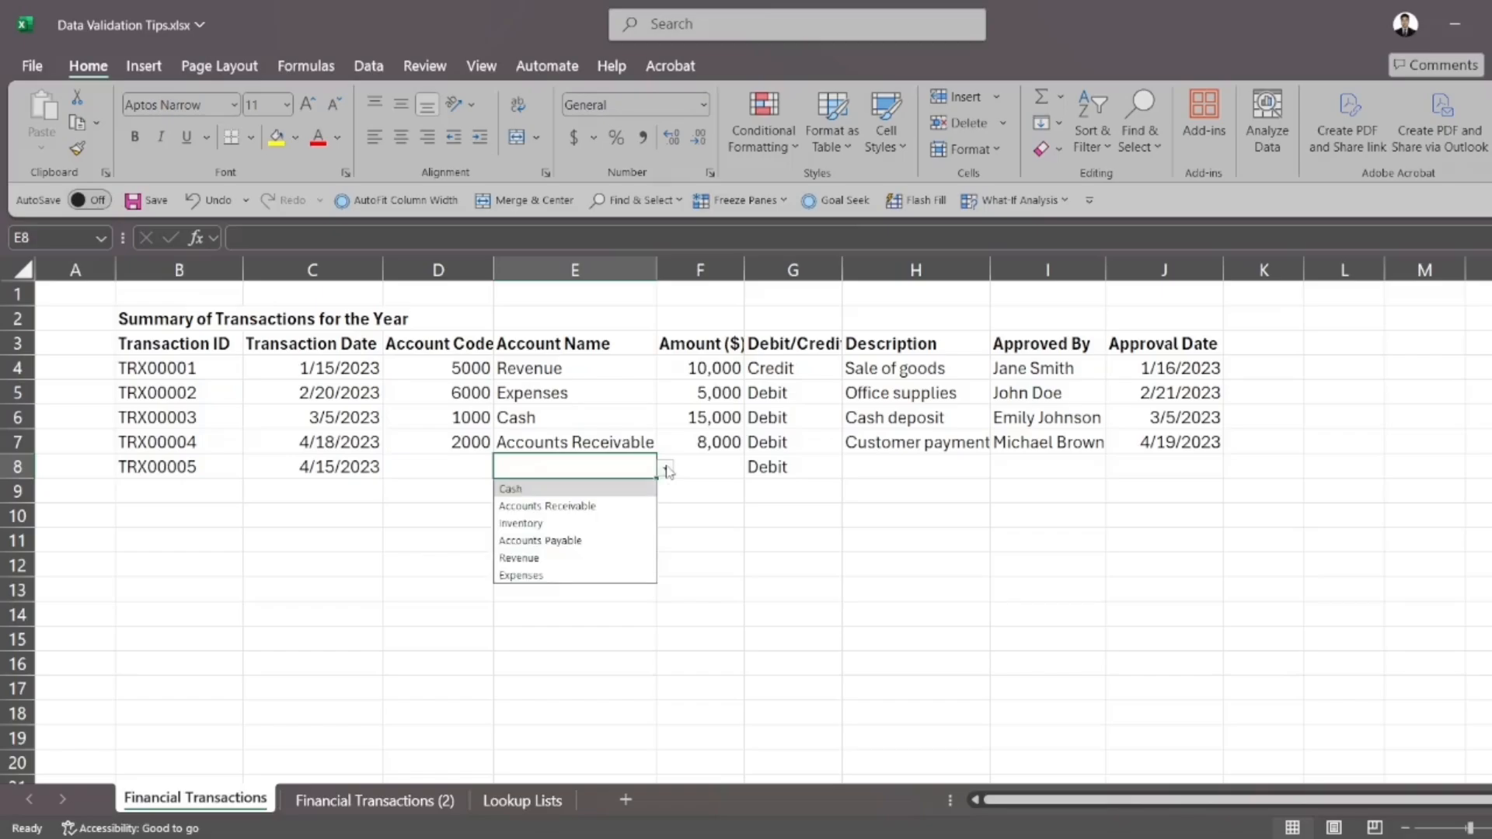
click(722, 513)
click(622, 471)
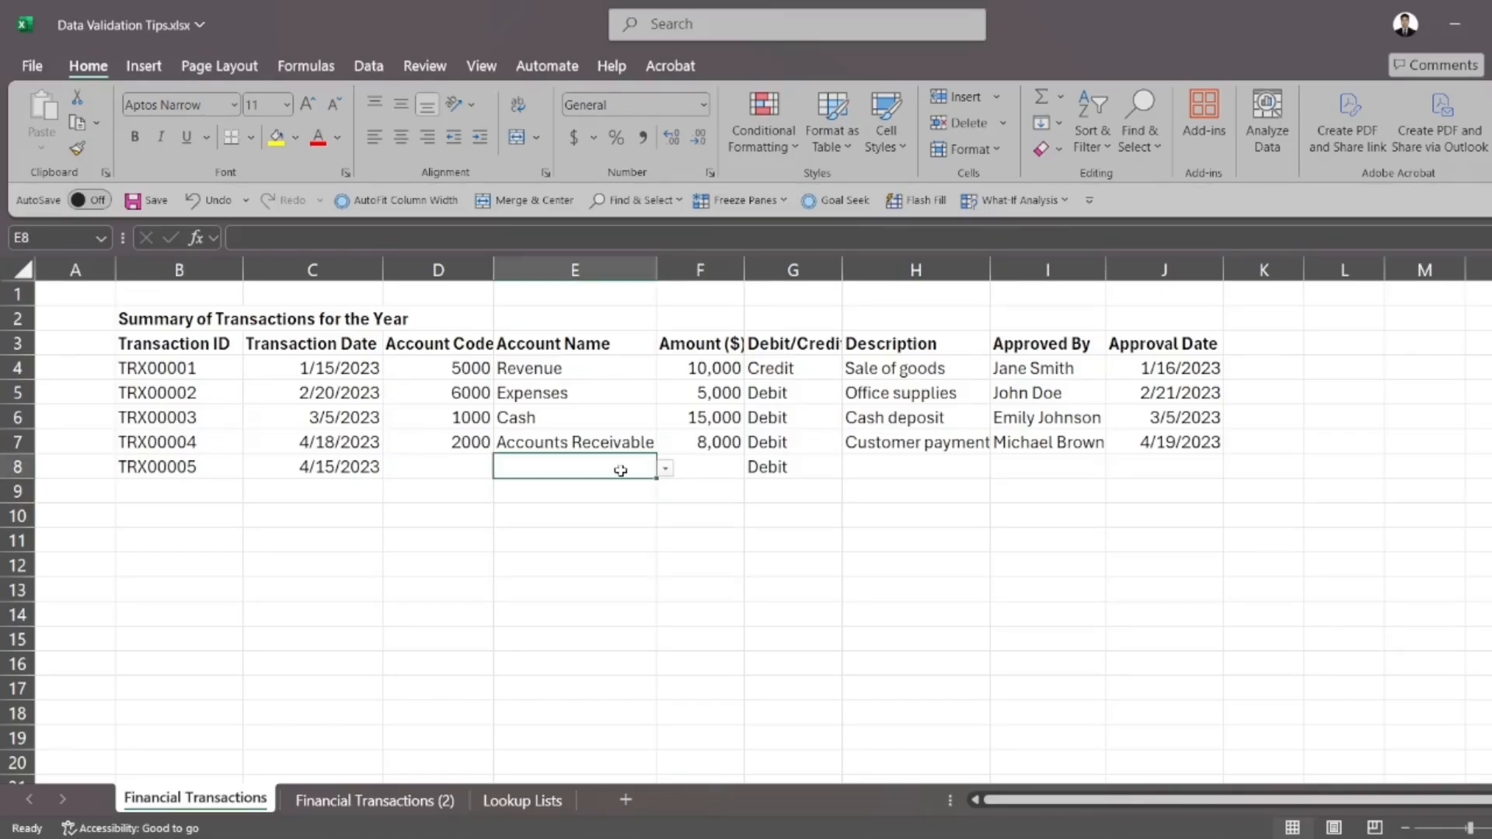
key(Down)
key(Down)
key(Down)
key(Down)
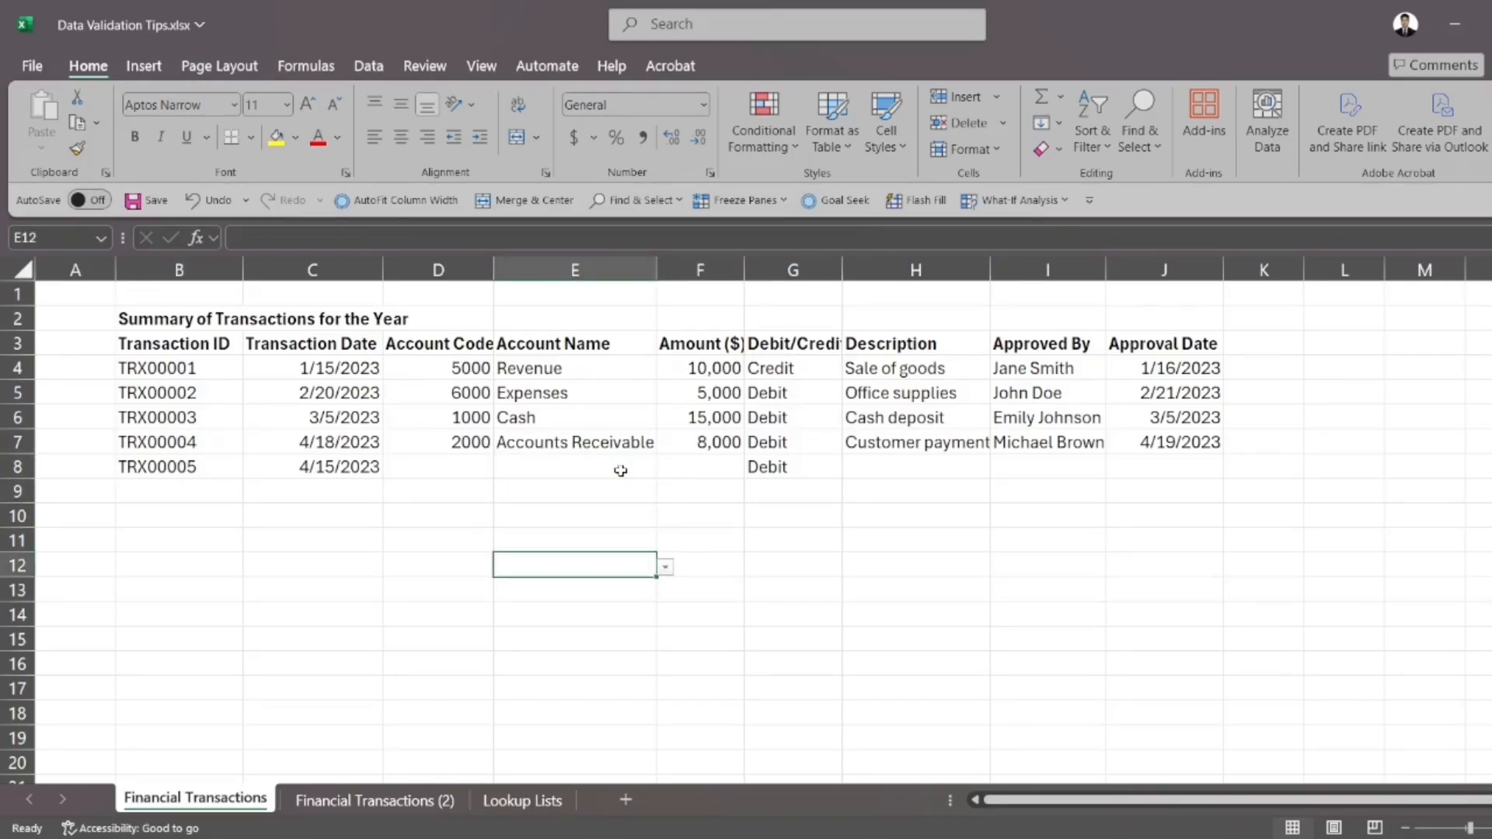
drag(599, 345, 609, 556)
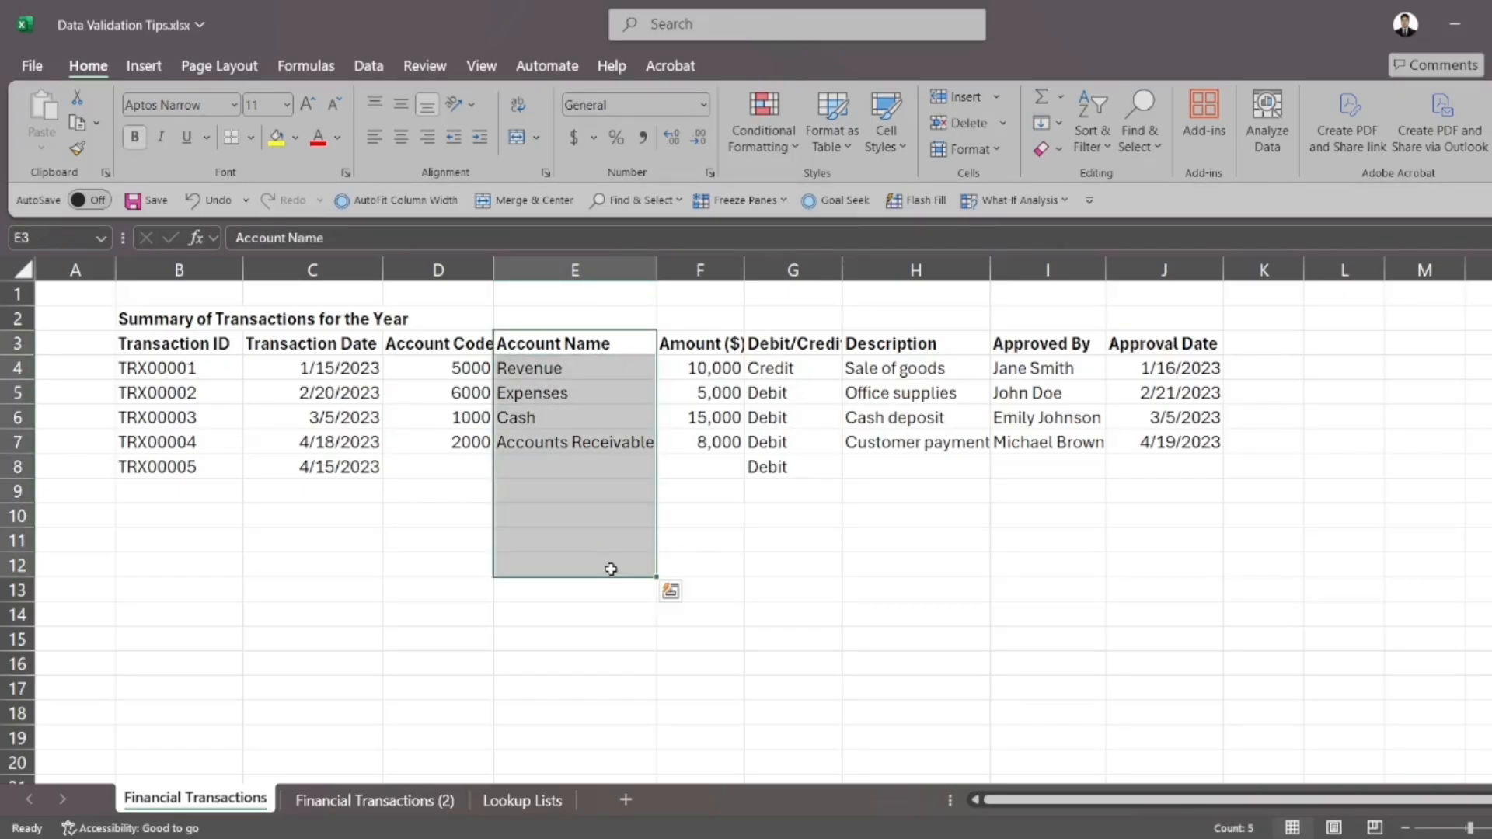
Check where the Account Name validation ends around E13 and E14, and view the dropdown choices in E13 without choosing one
click(610, 566)
click(620, 614)
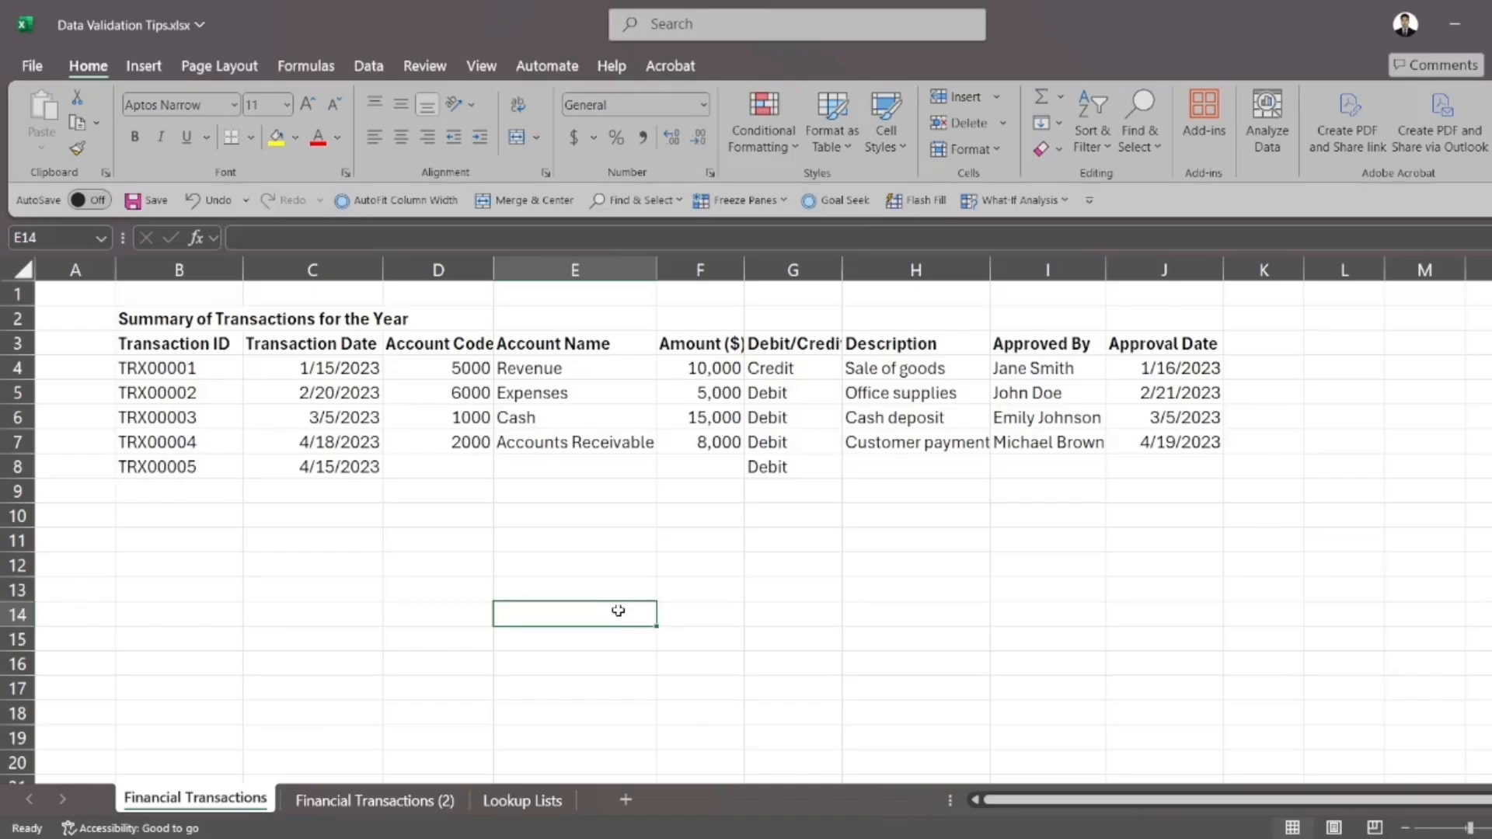
click(606, 594)
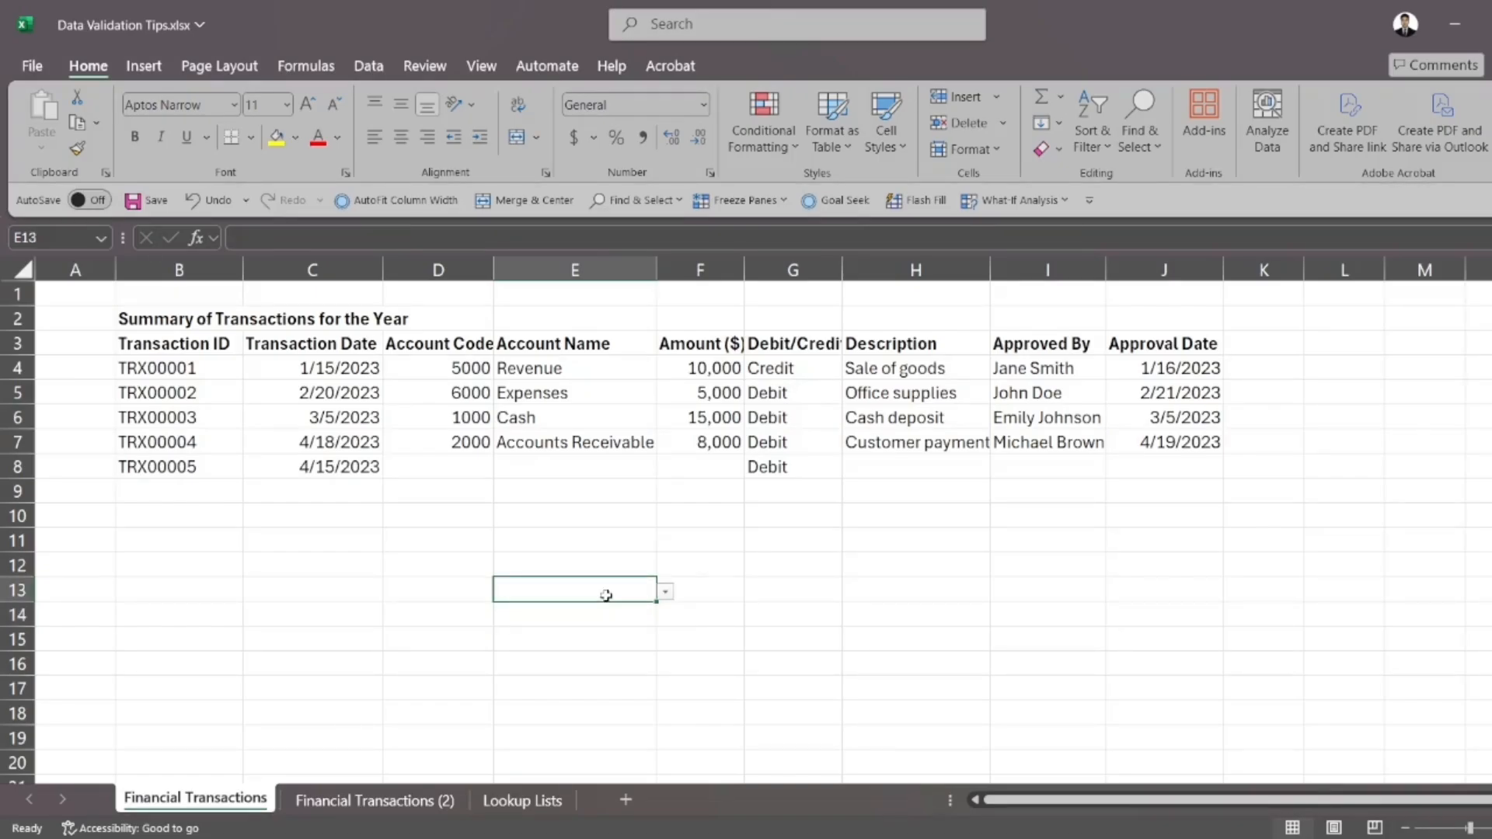
click(666, 594)
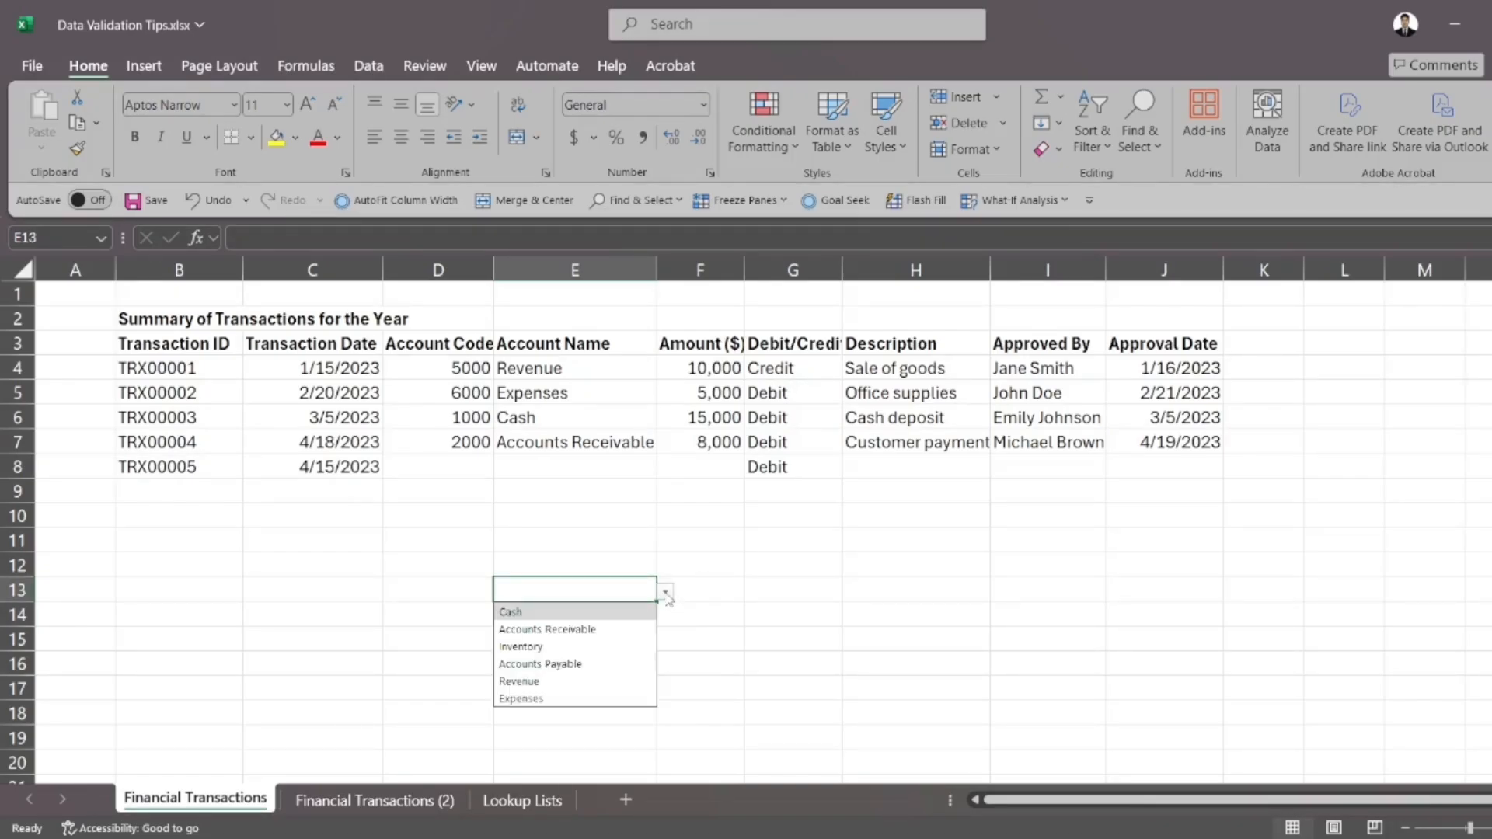
click(704, 578)
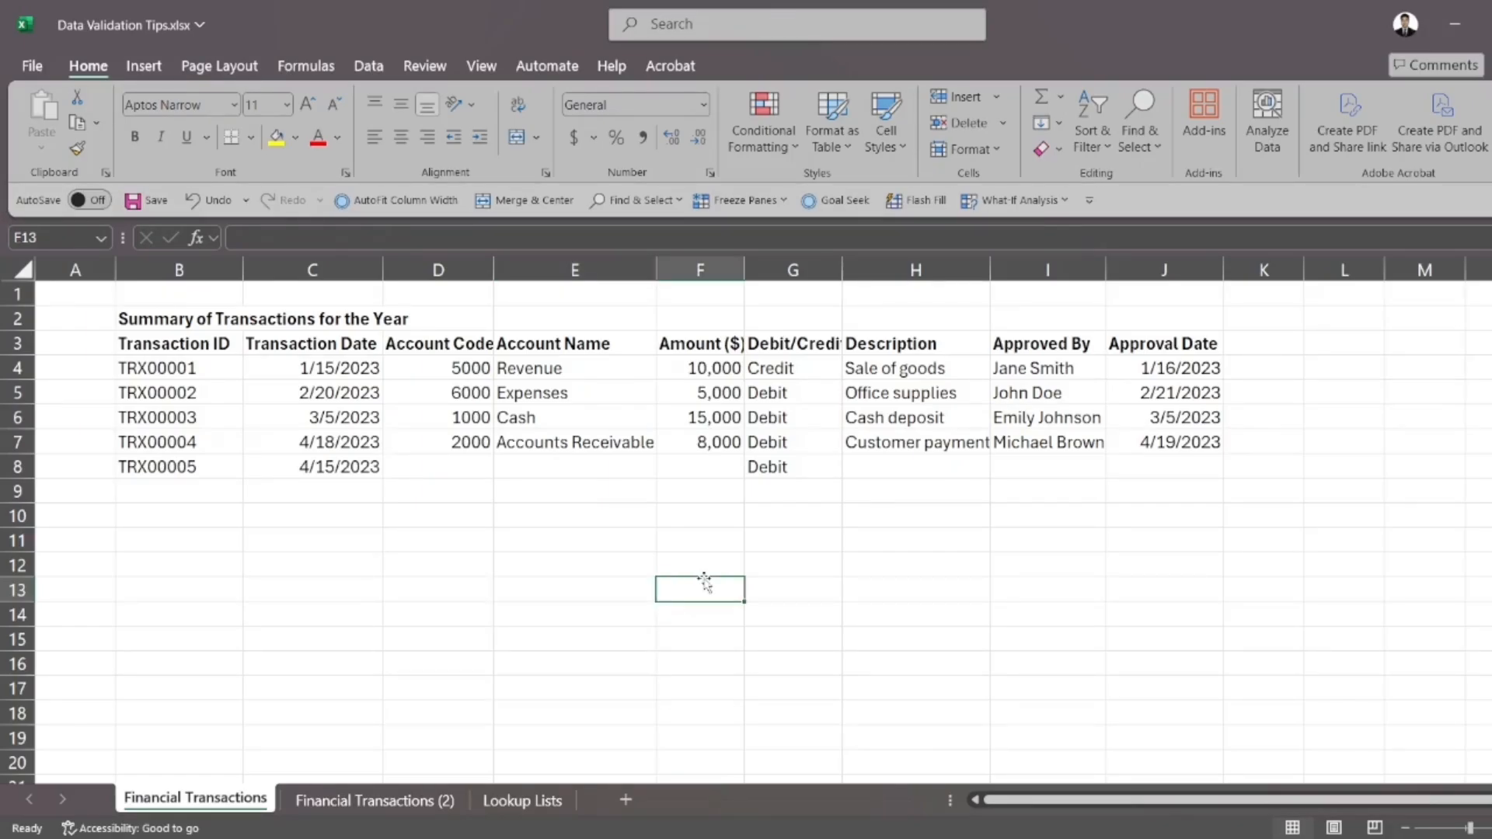
Test the validation by trying to enter Partner's Equity in Account Name cell E13, and discard the entry
click(638, 583)
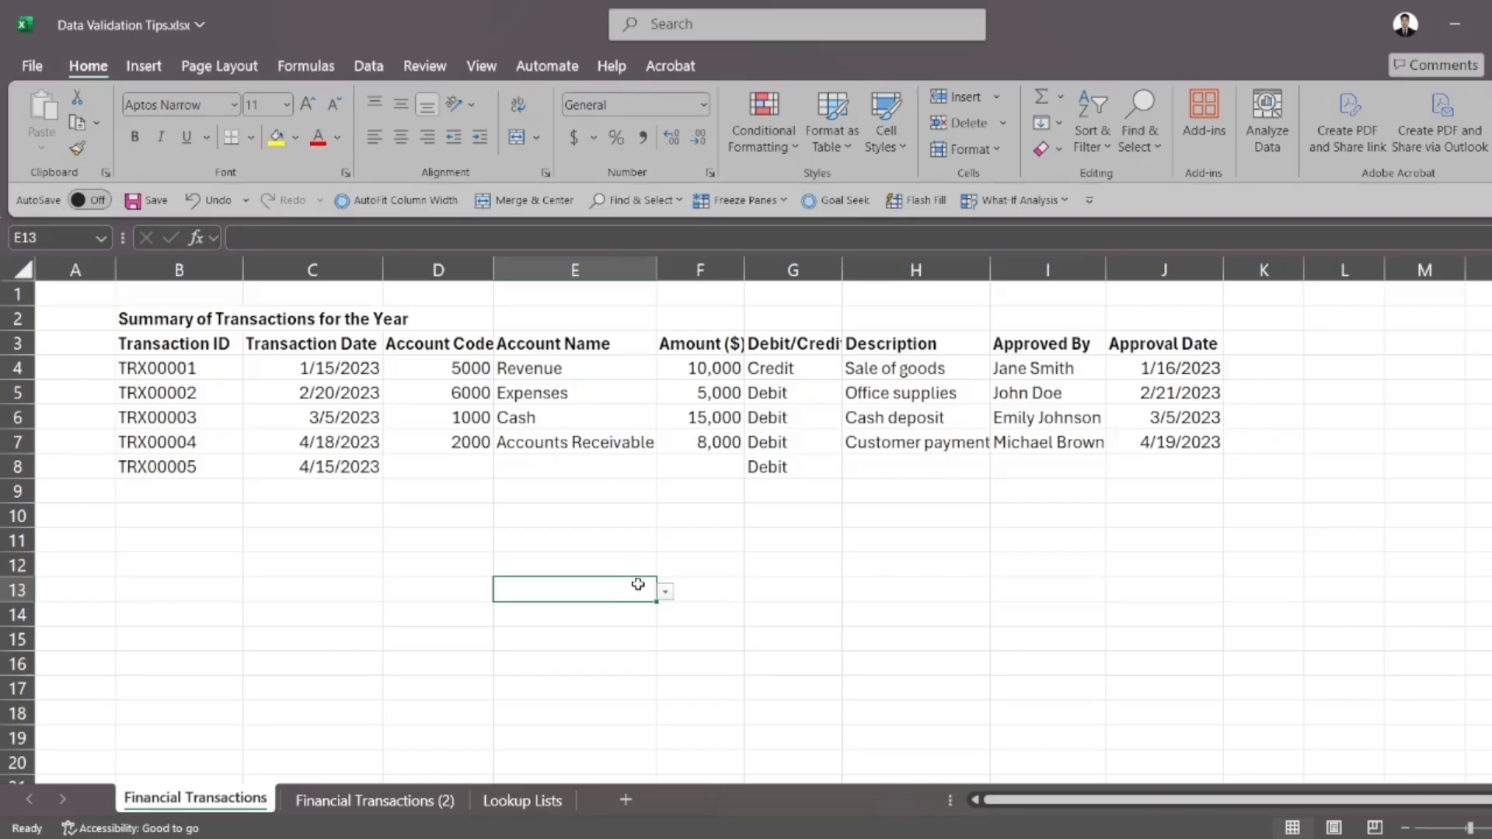
text(Partner's Equit)
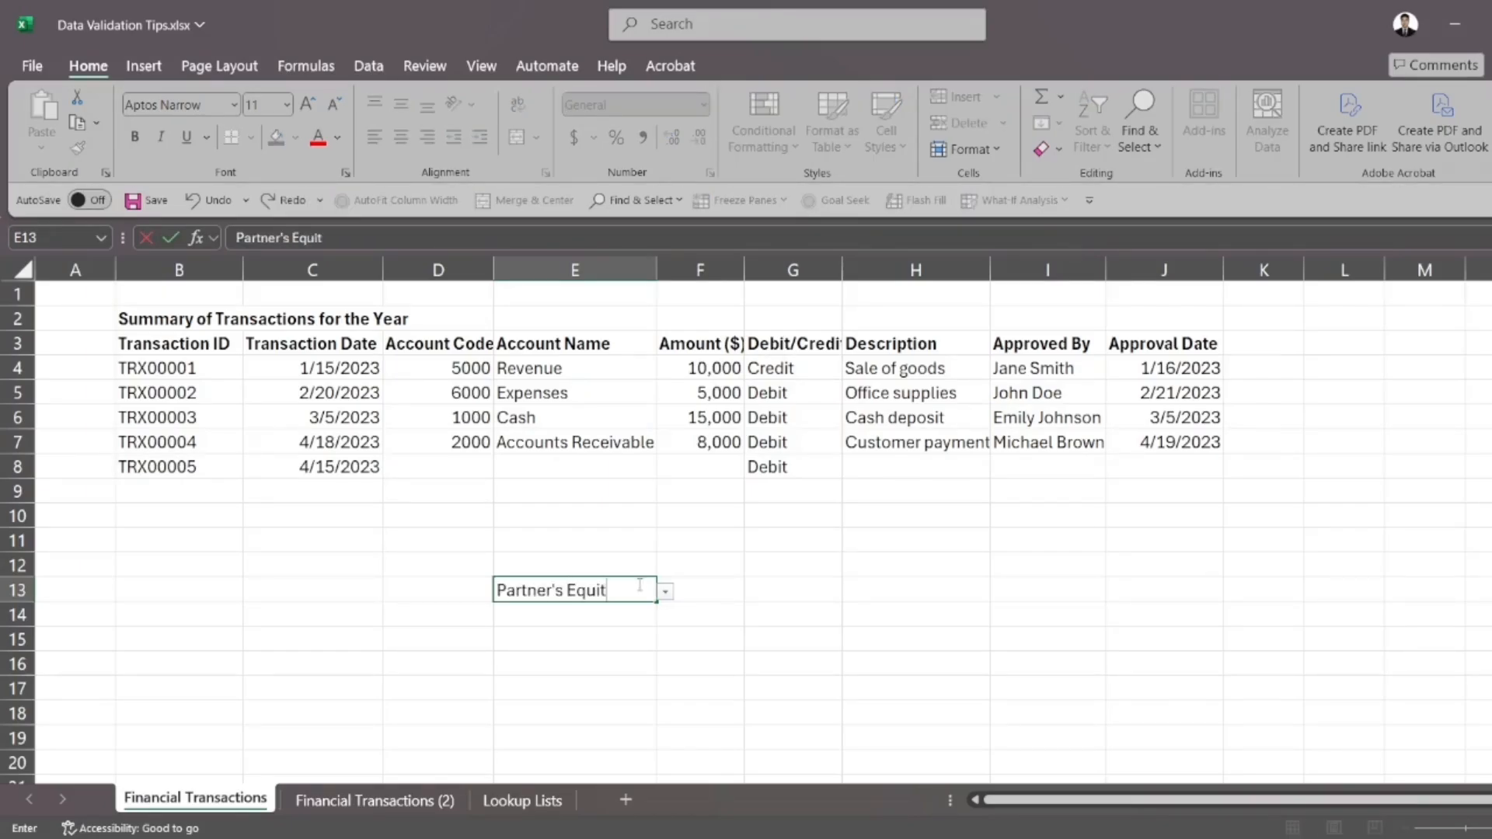
text(y)
key(Return)
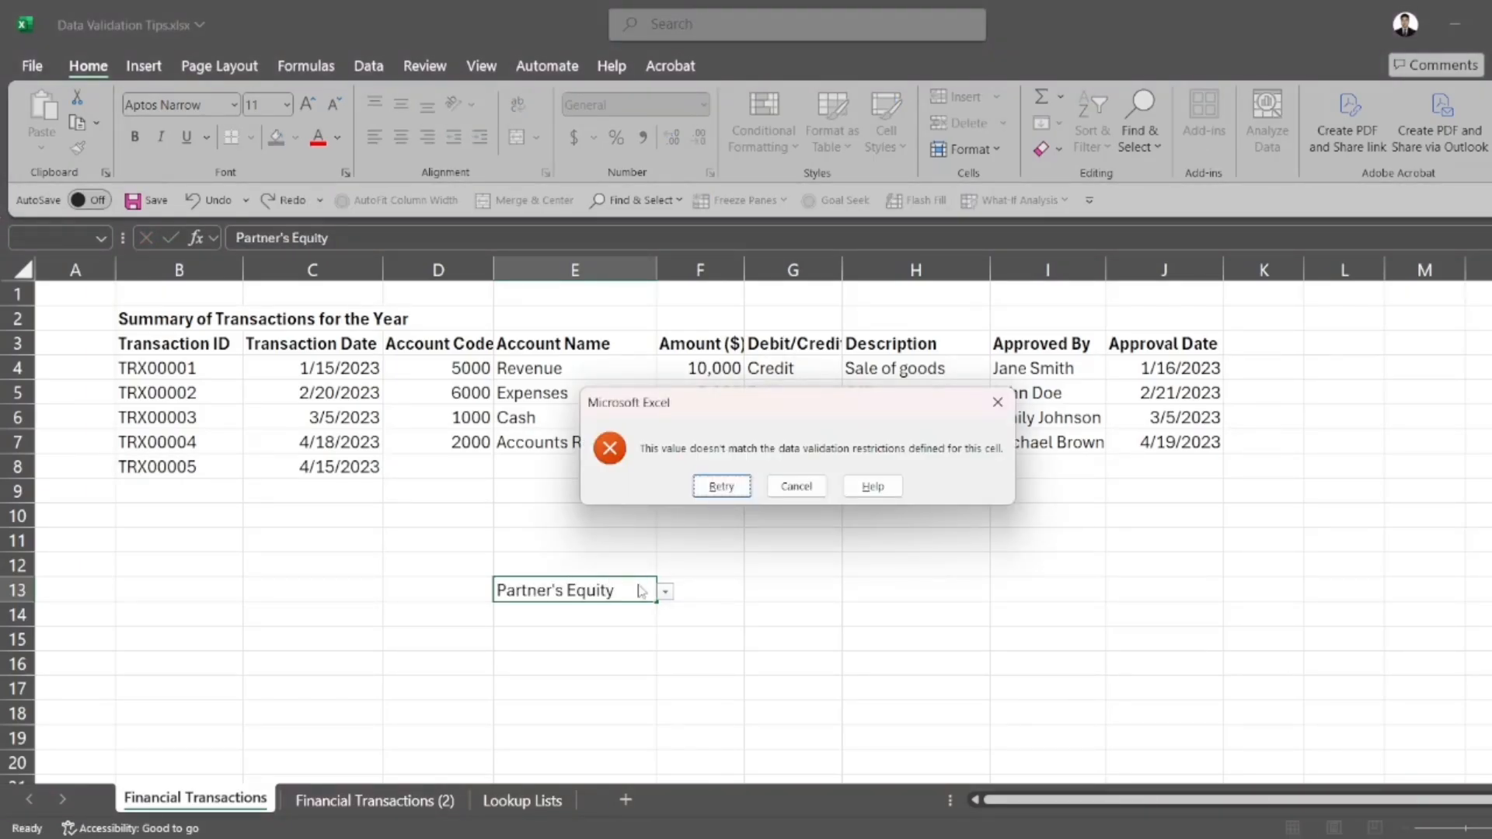
click(790, 491)
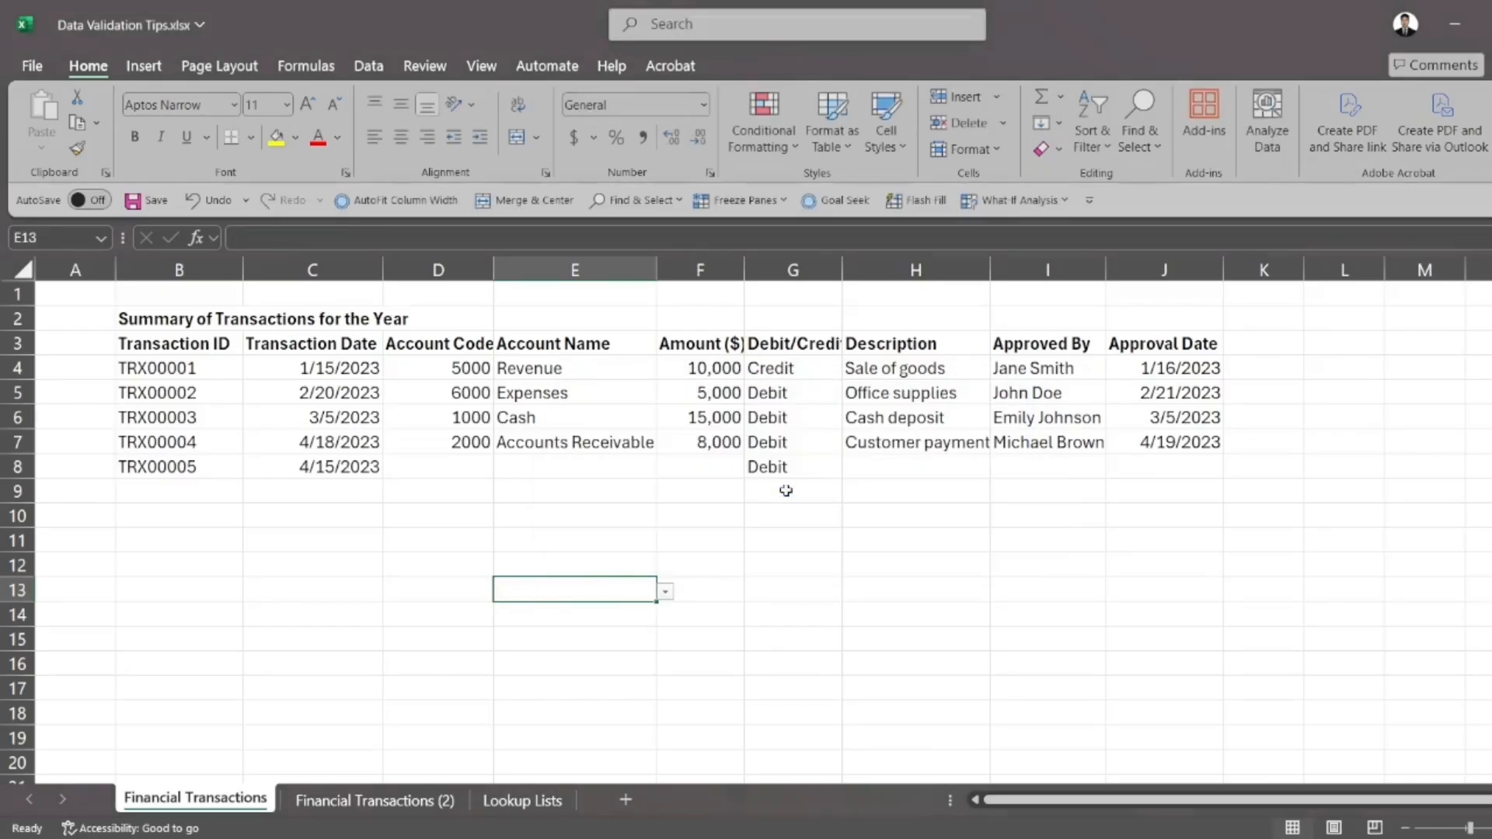
Enter Partner' Equity in cell E14, just below the validated Account Name cells, and review the column from E3 to E18
click(666, 593)
click(675, 570)
click(620, 597)
click(618, 615)
text(Partner' Equity)
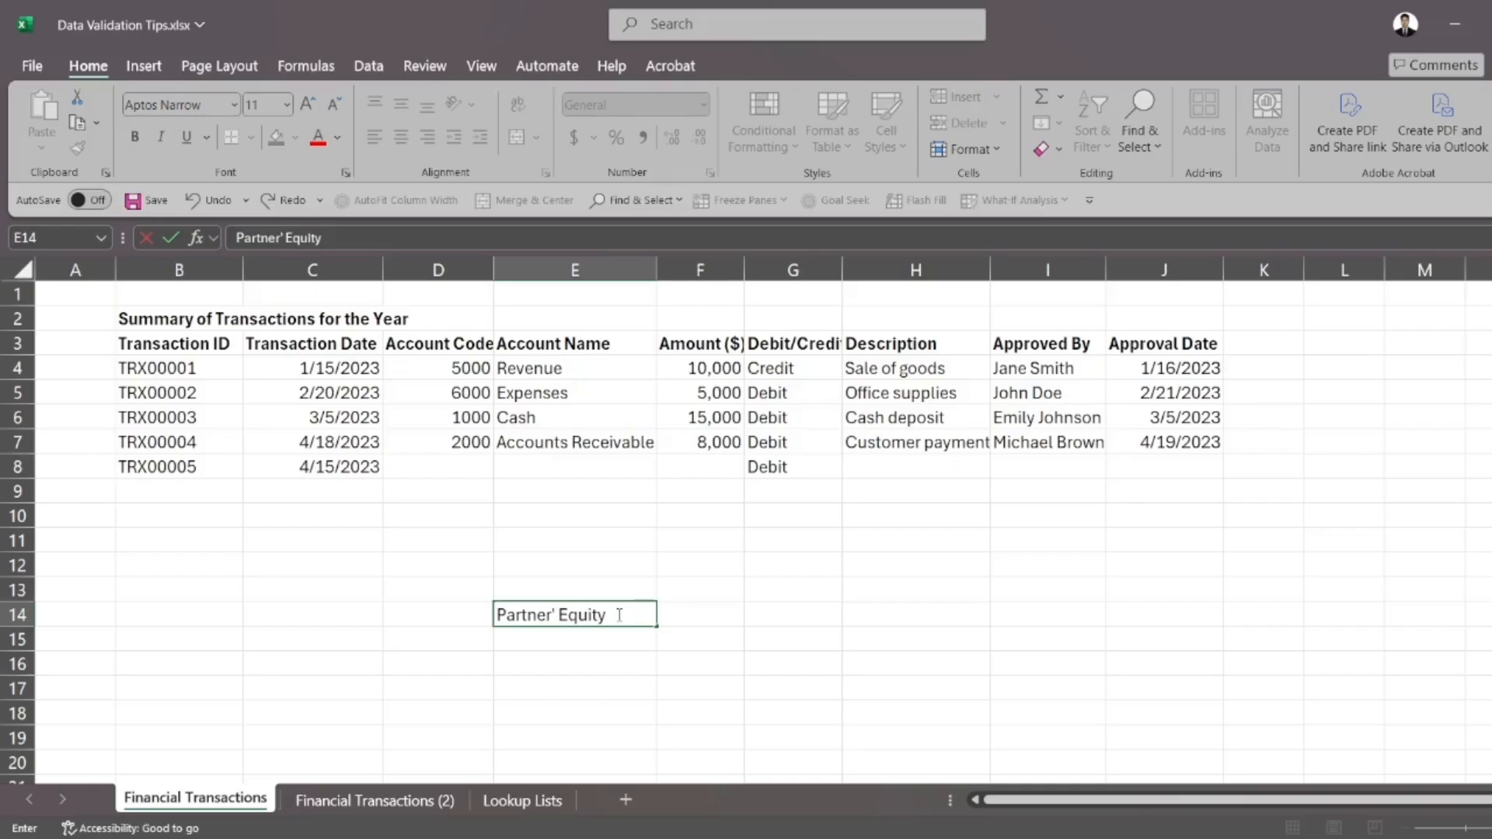
key(Return)
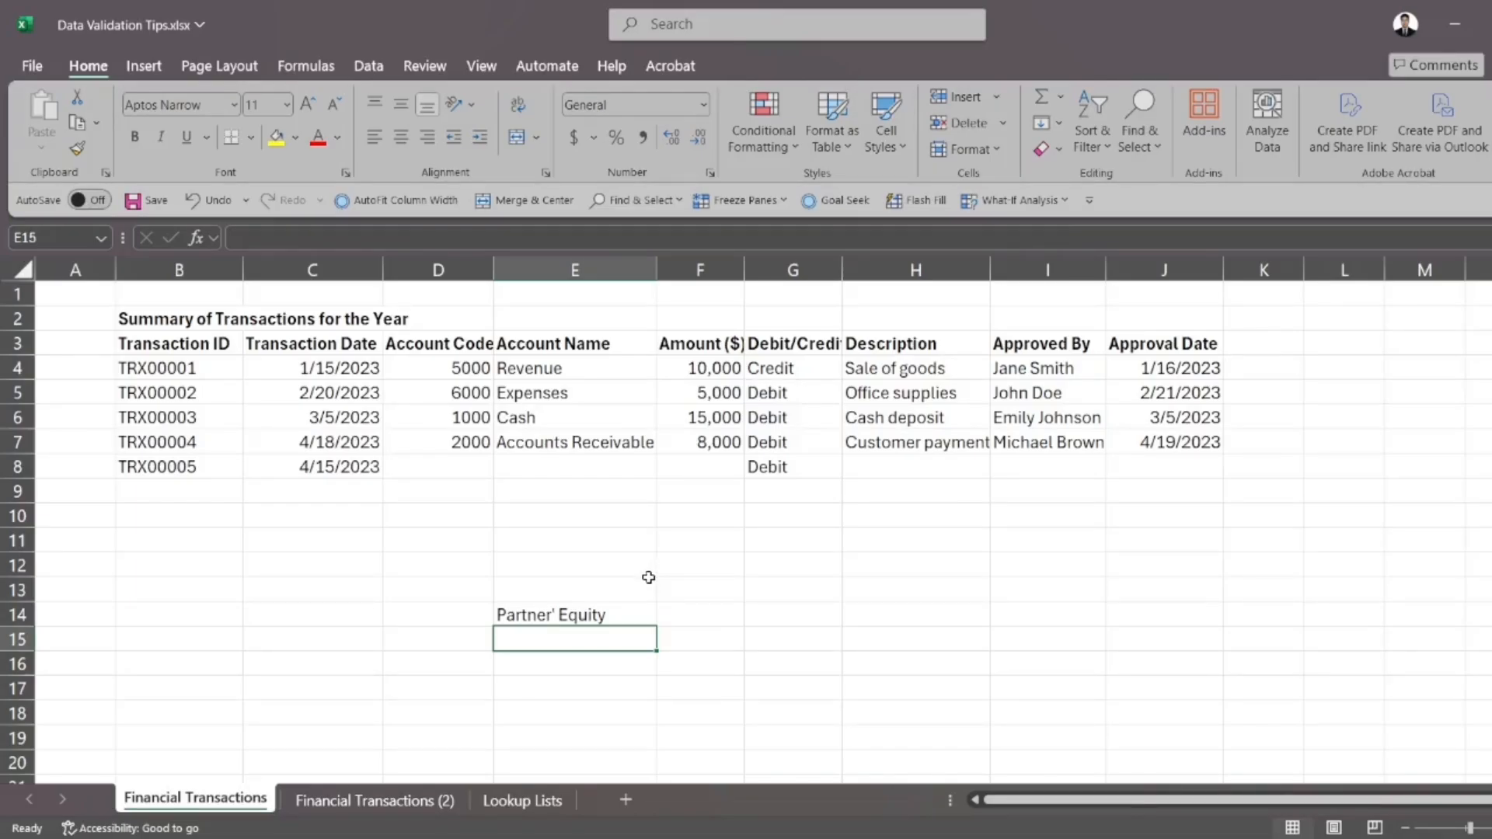
drag(593, 345, 541, 609)
scroll(704, 498, up, 2)
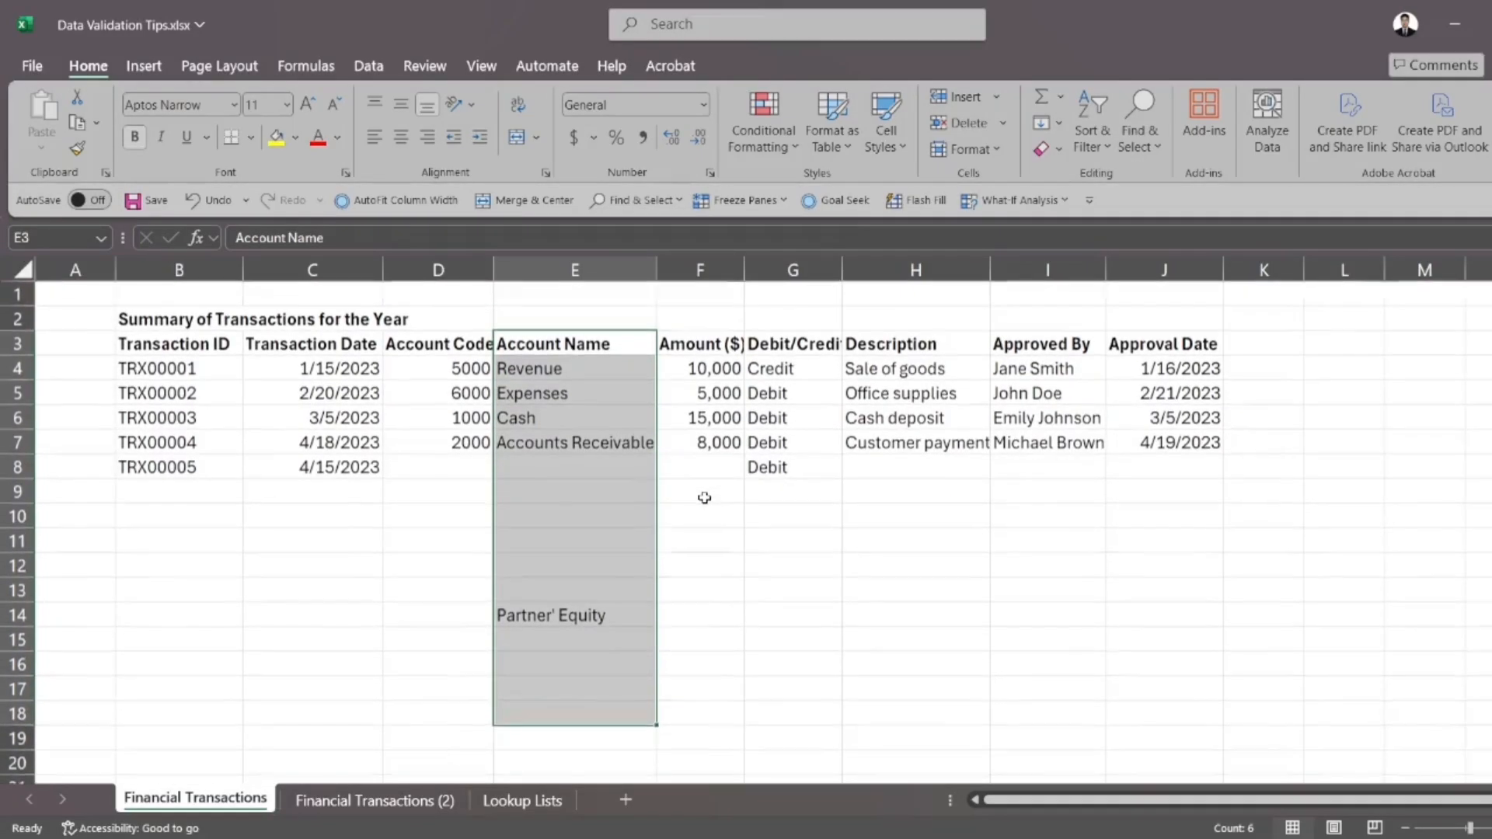
click(704, 498)
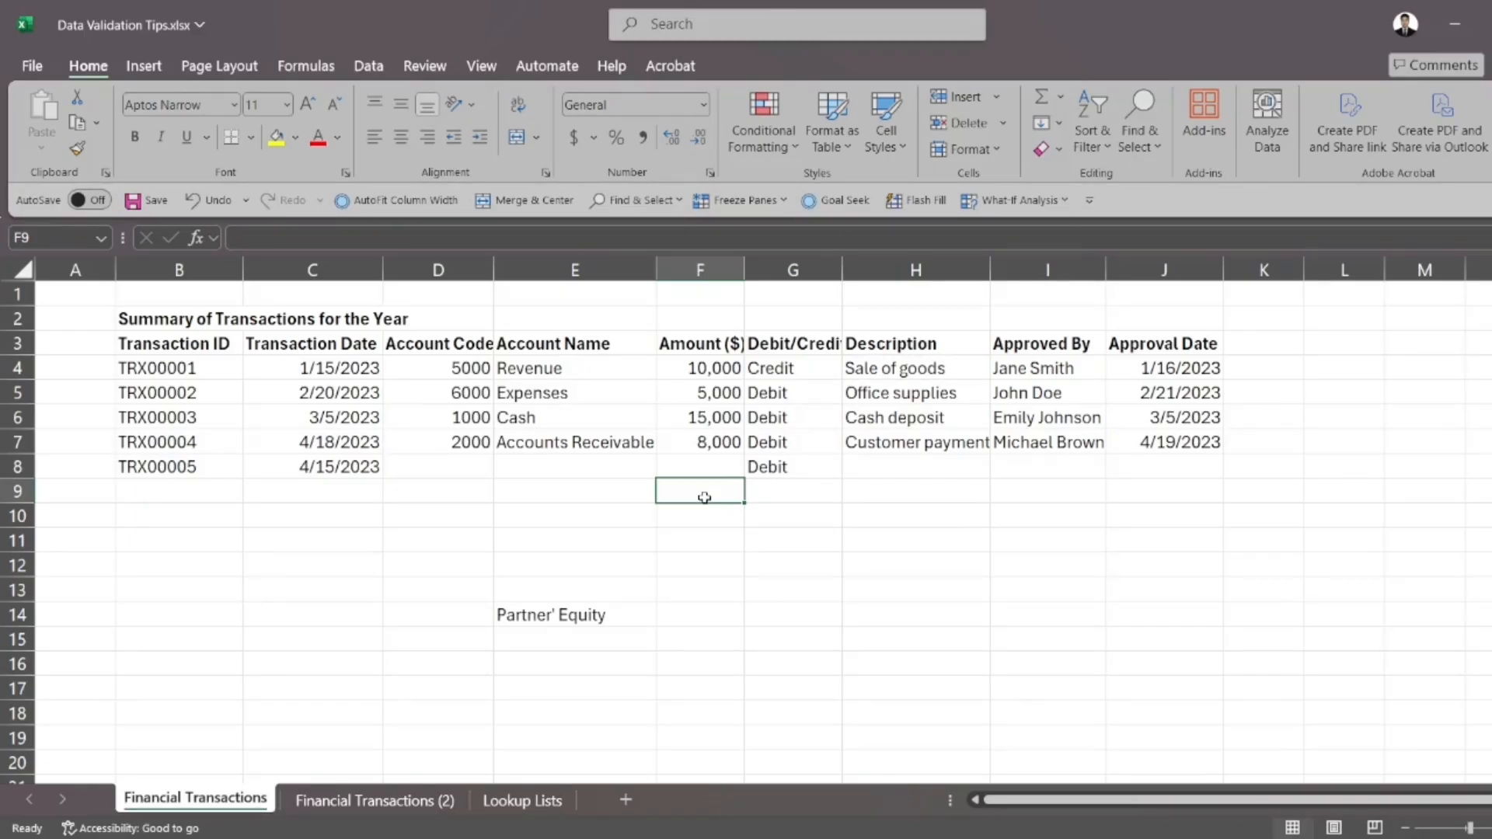
Add list validation to Account Name cells E4:E7 on the Financial Transactions (2) sheet, with the source ='Lookup Lists'!$C$4:$C$9
click(358, 802)
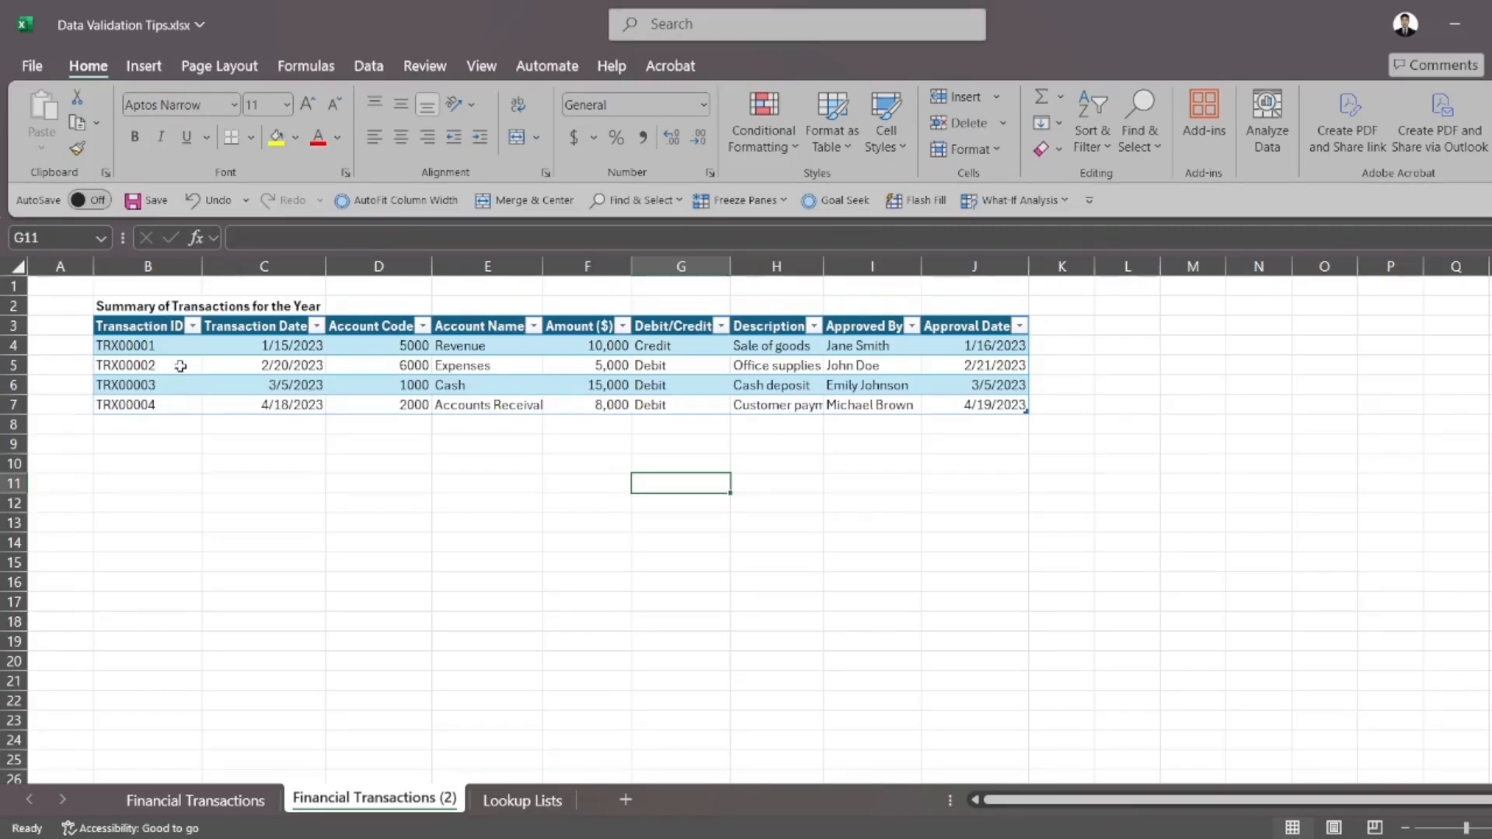
drag(500, 345, 502, 405)
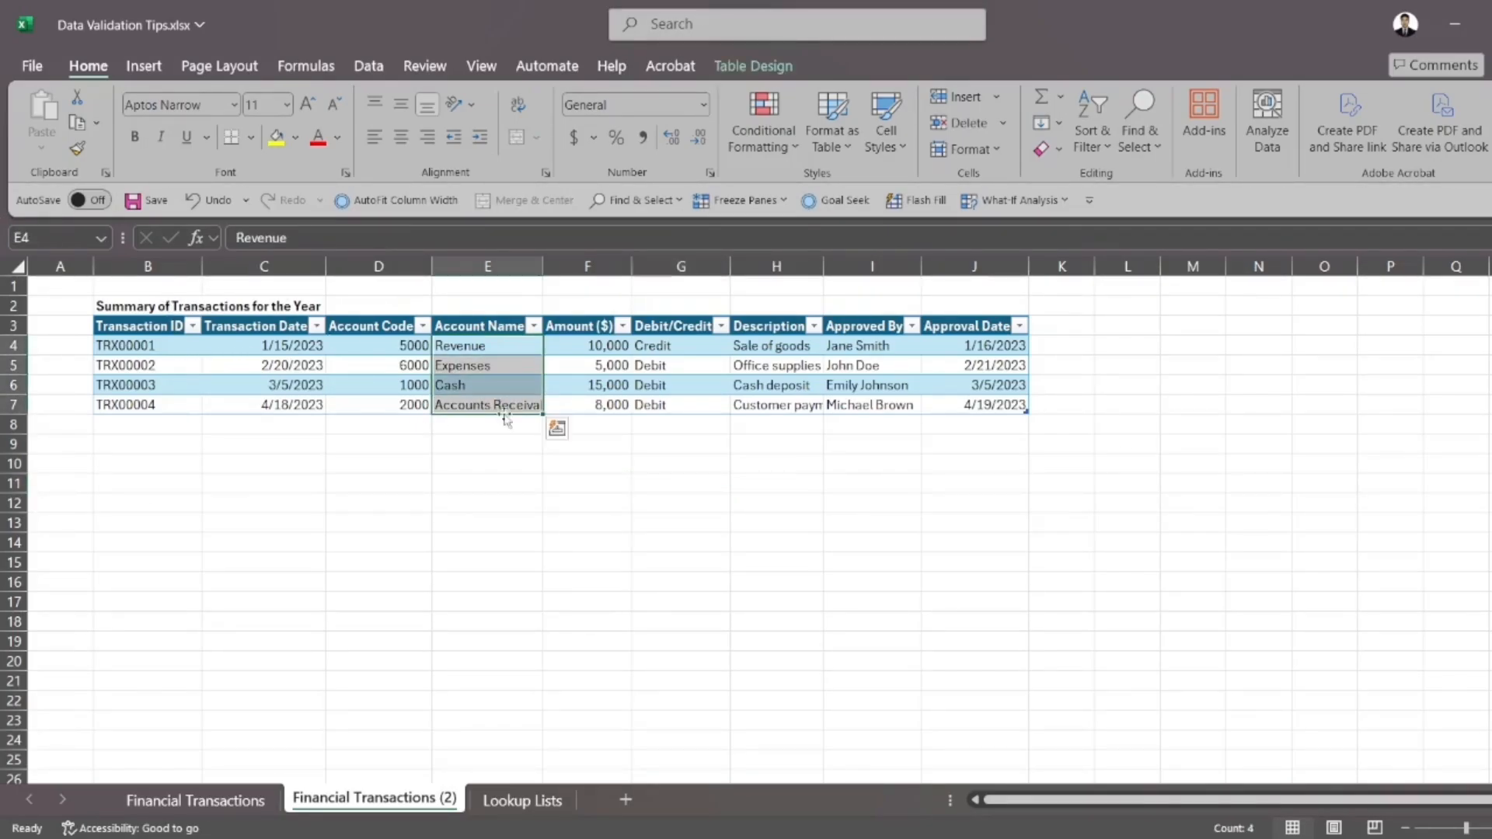
click(369, 66)
click(1079, 150)
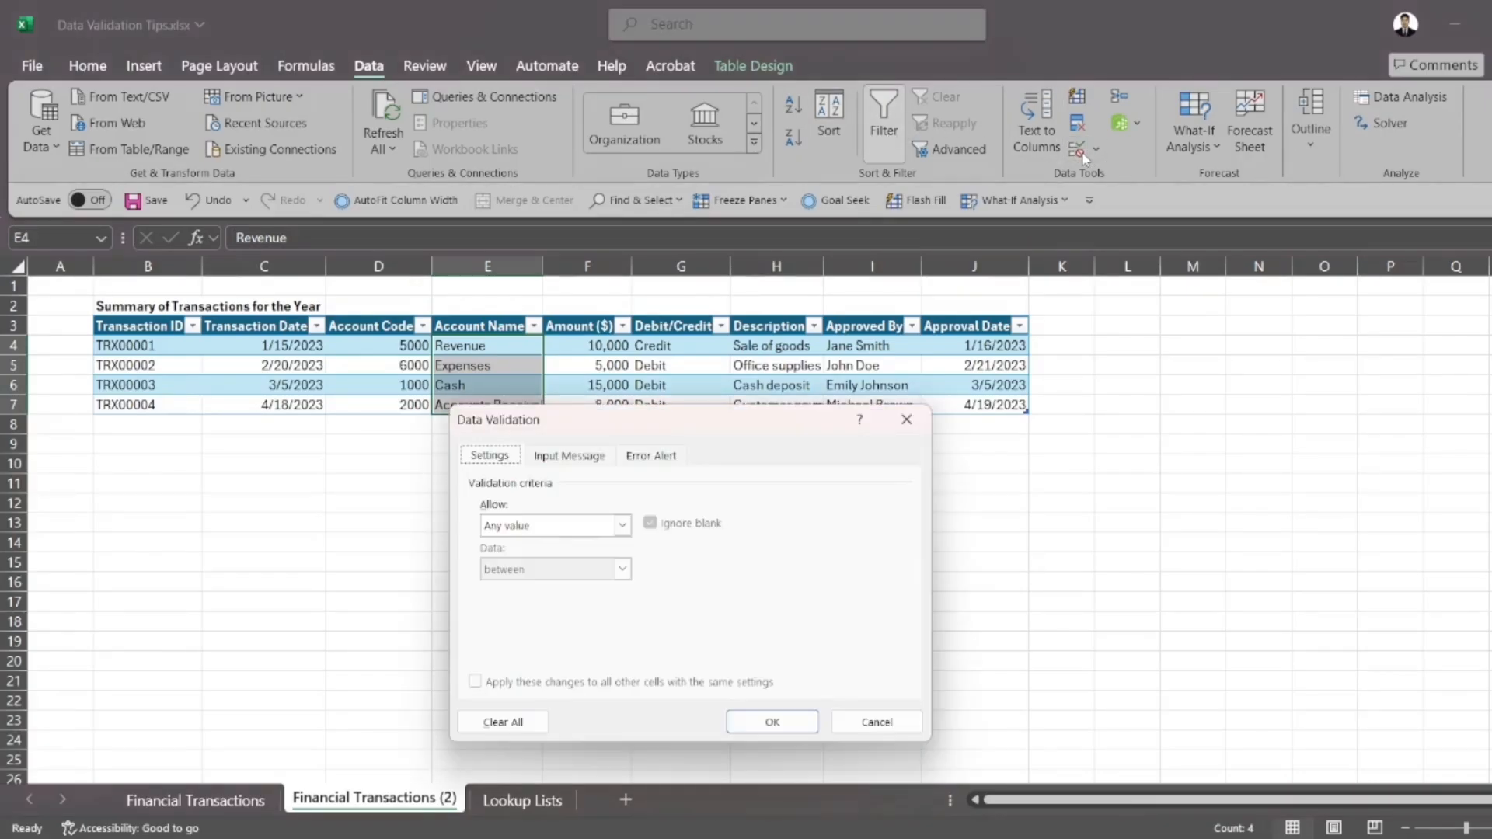
click(623, 526)
click(559, 586)
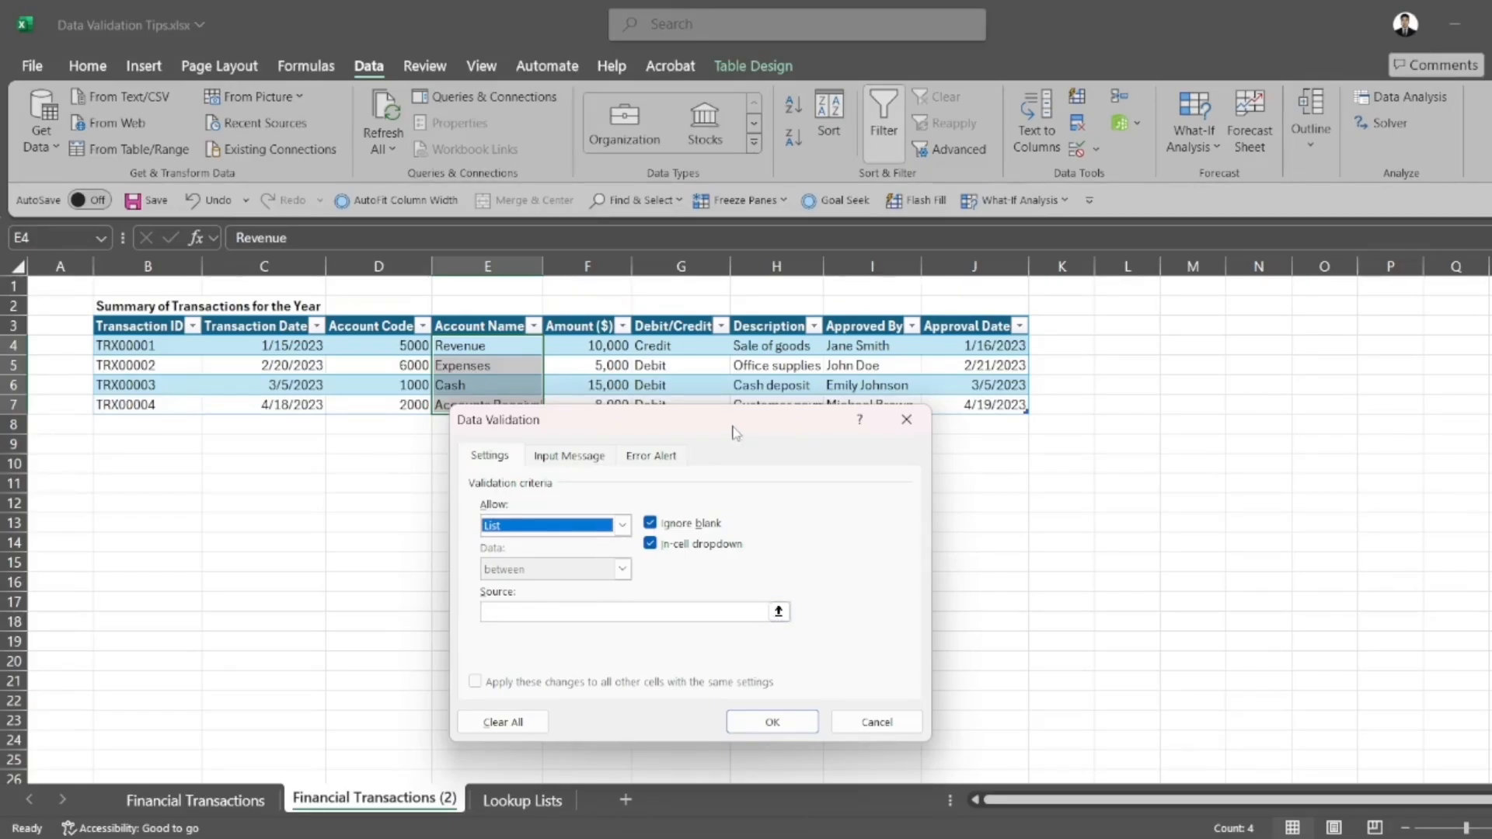
drag(737, 433, 1001, 361)
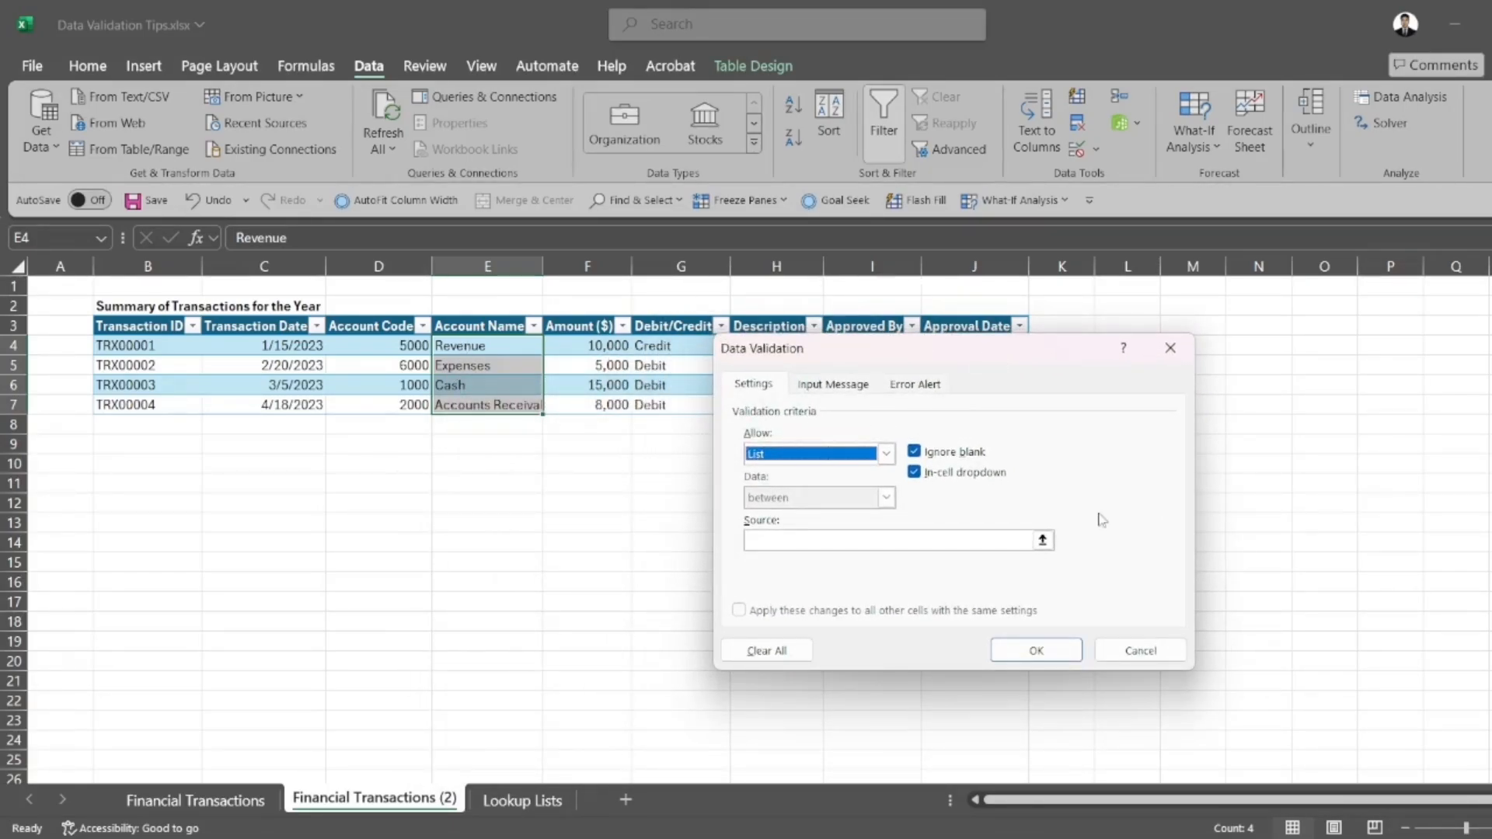
click(1042, 540)
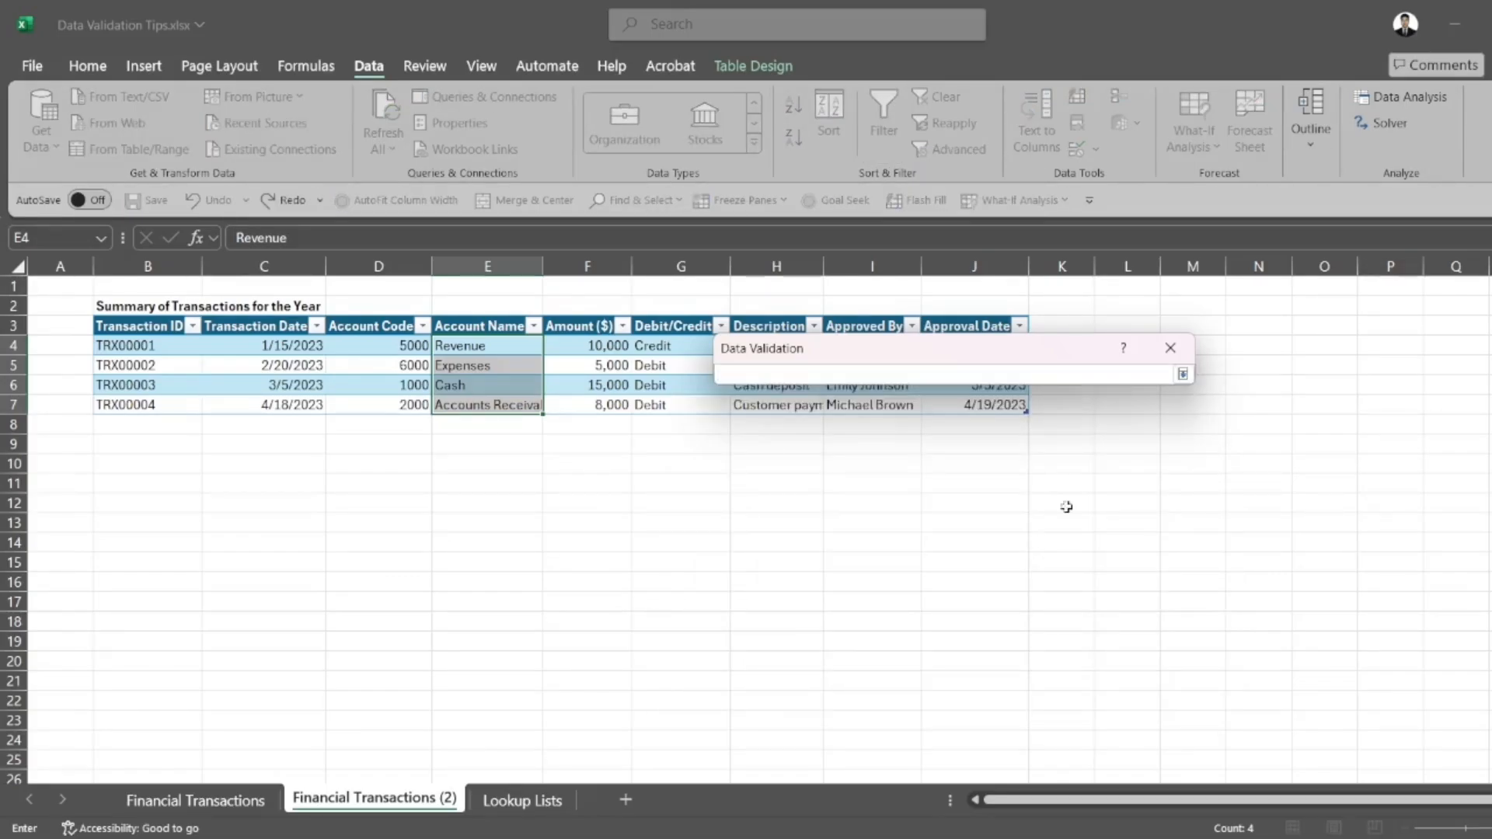
click(504, 801)
drag(247, 347, 247, 452)
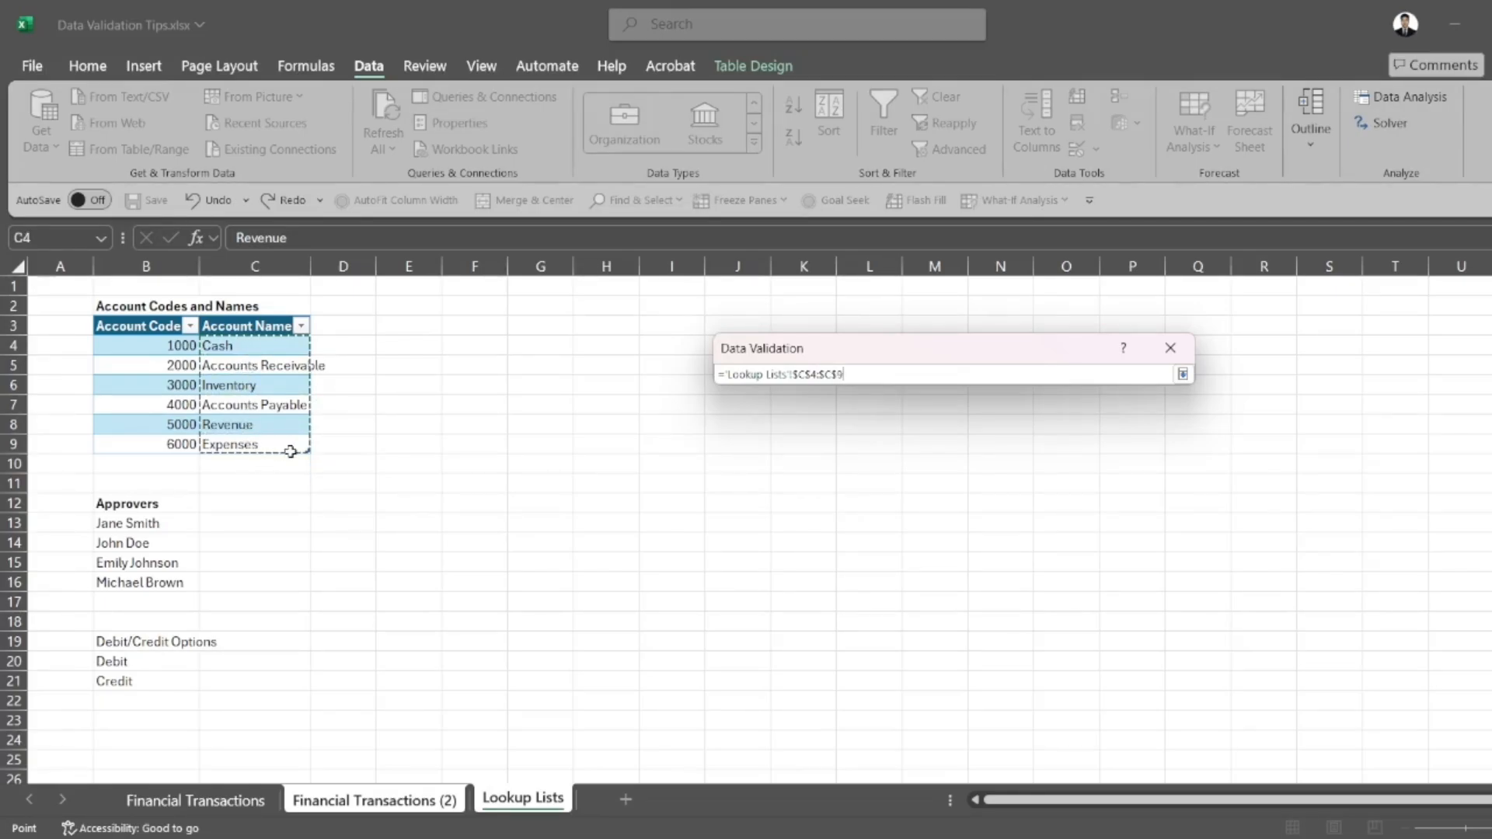
key(Return)
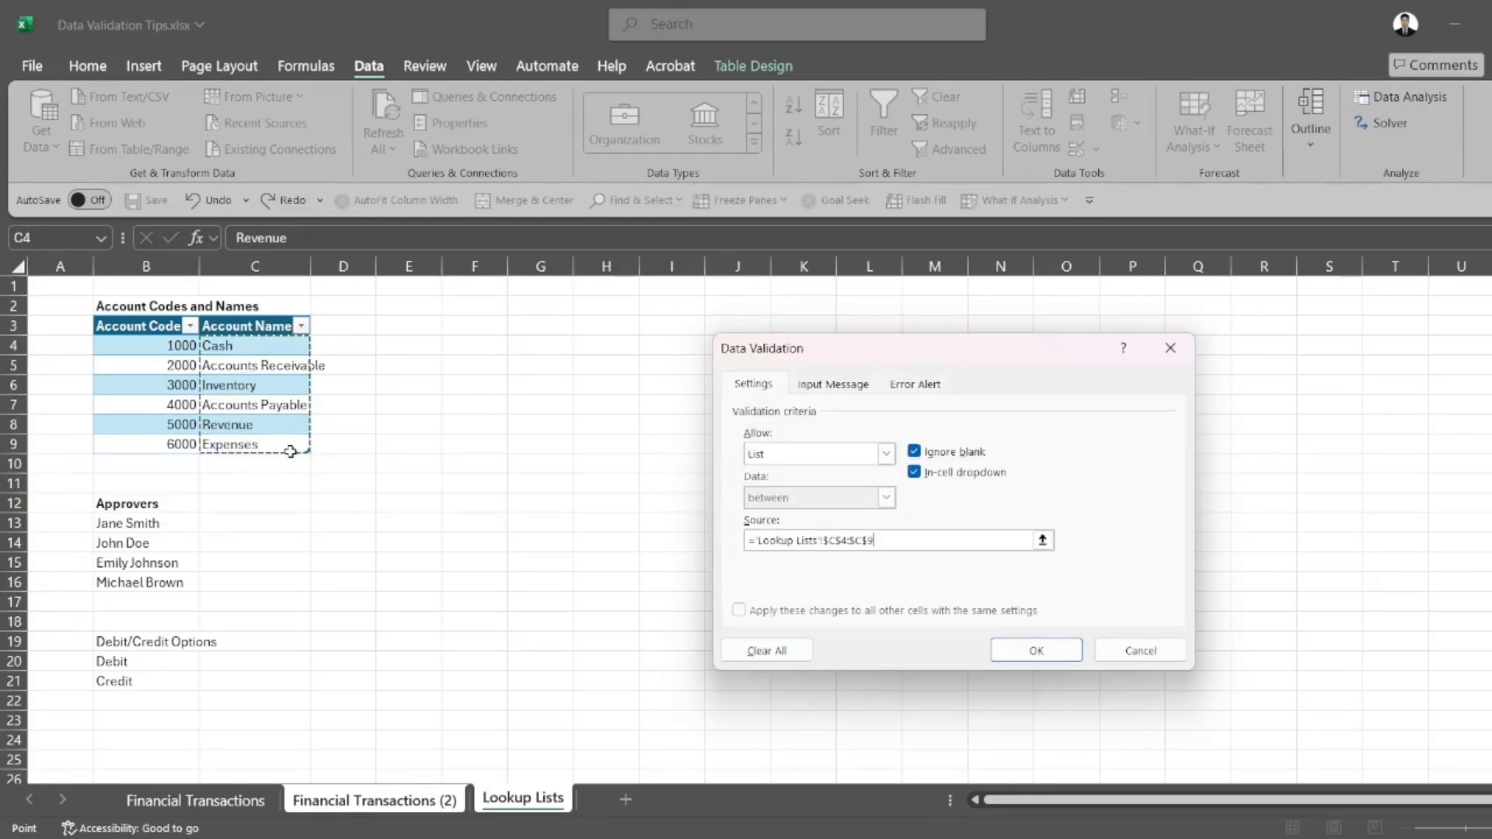
key(Return)
Check the Account Name dropdown choices in table cell E7, and whether cell E8 below the table has a dropdown
click(497, 488)
click(529, 411)
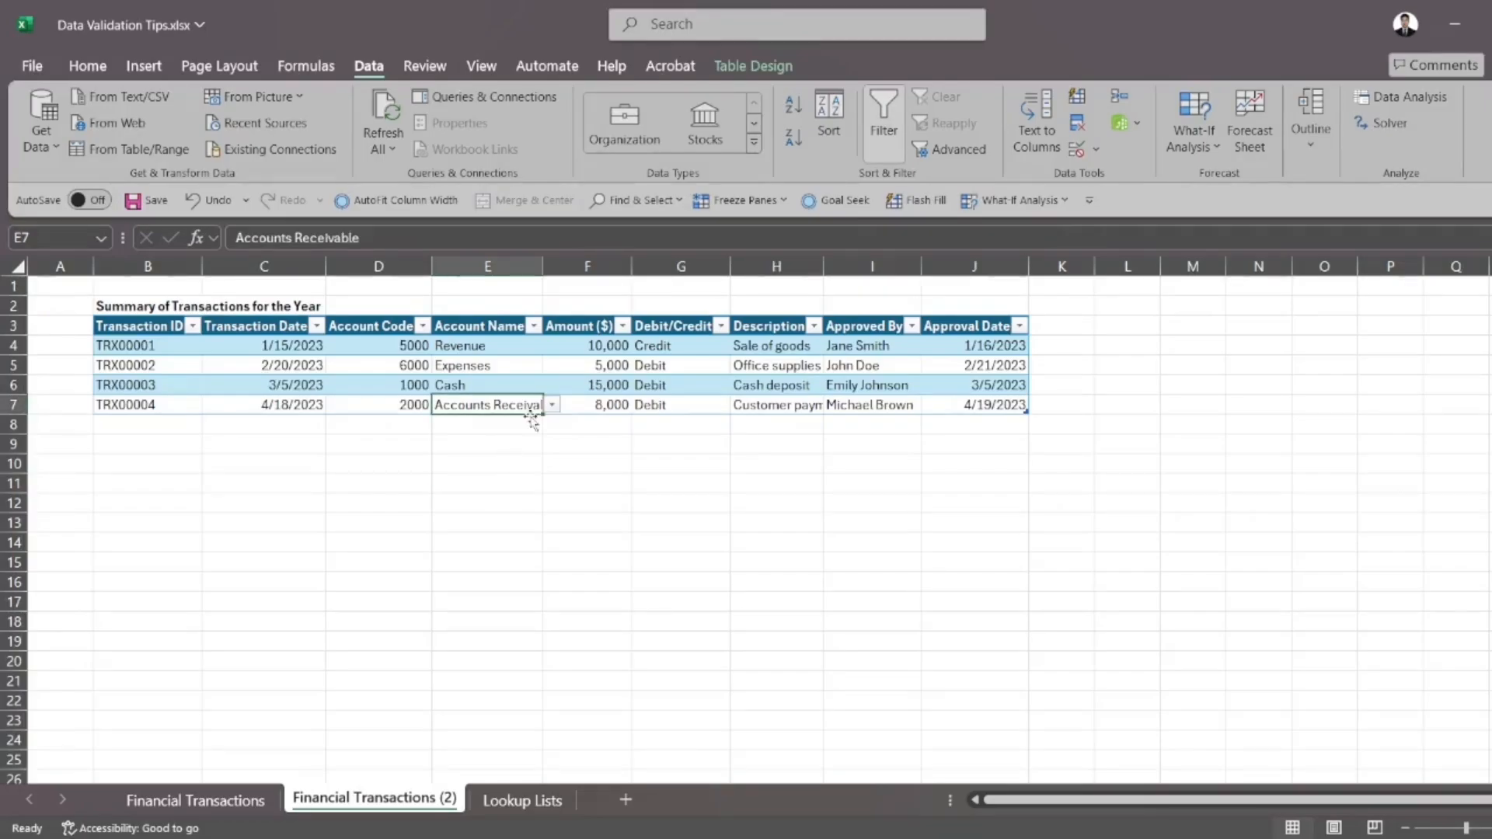
click(551, 405)
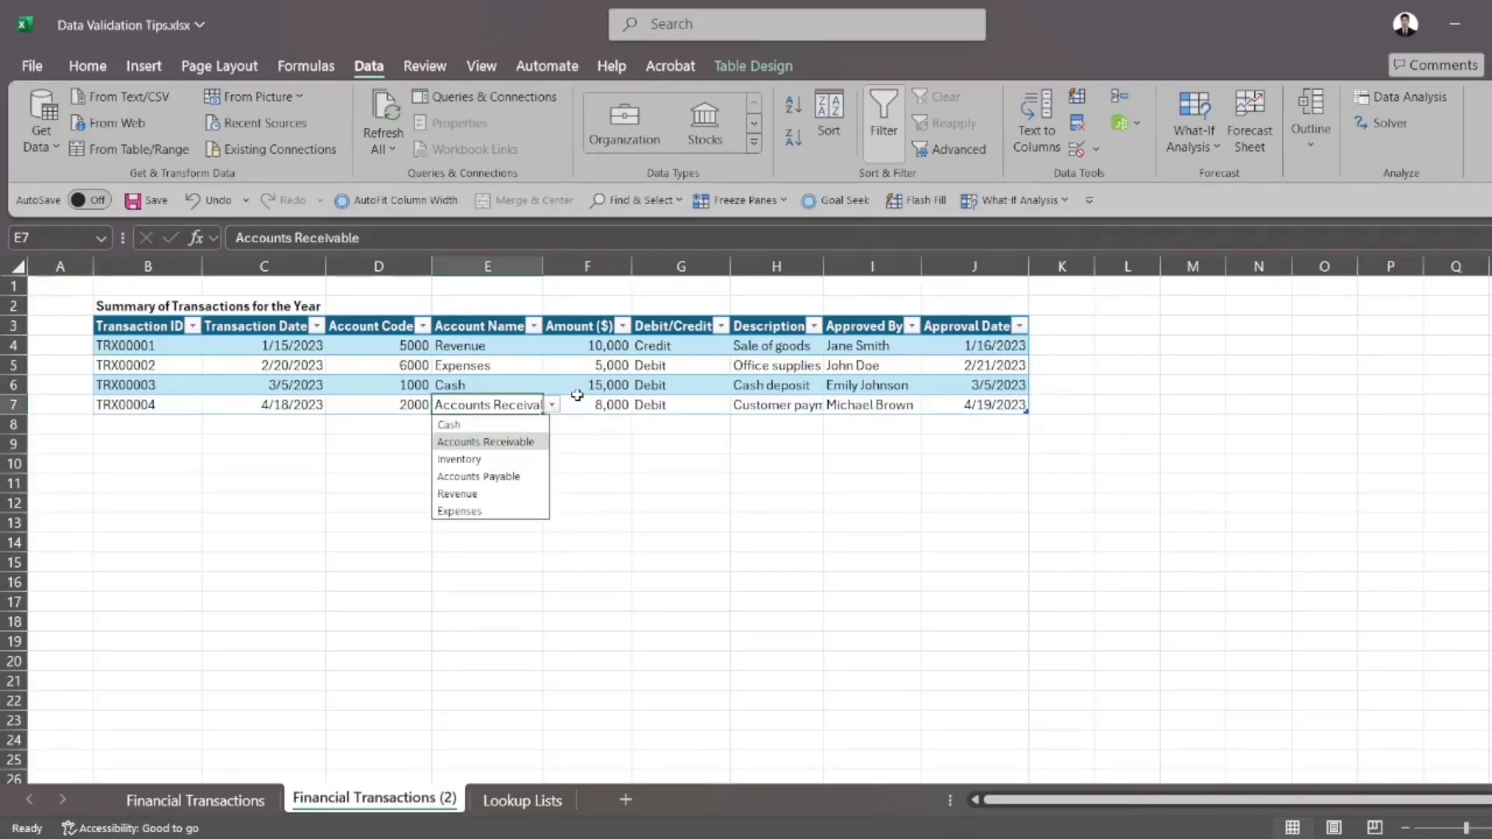
click(583, 403)
click(515, 400)
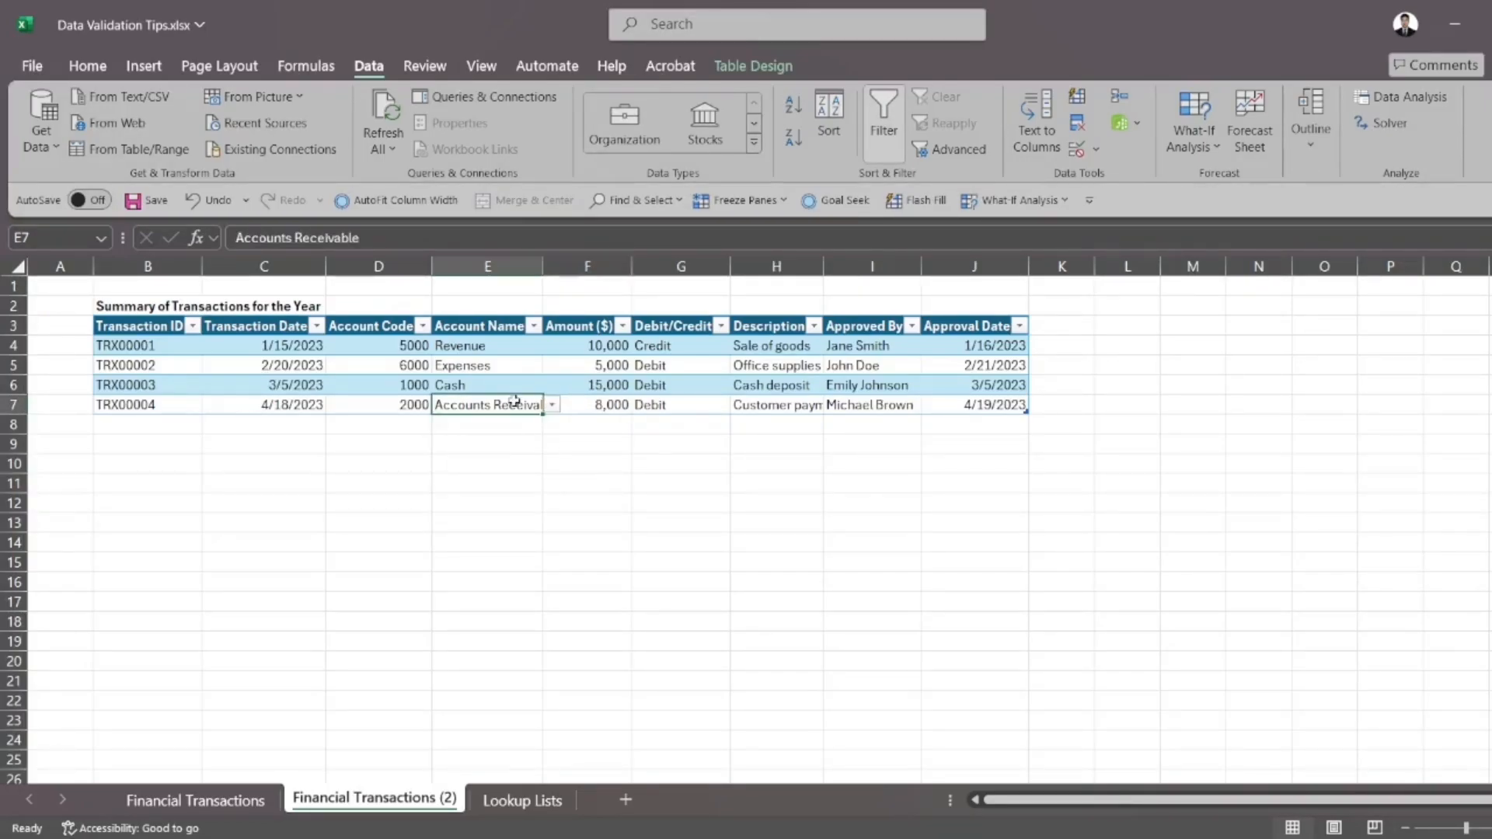
click(505, 423)
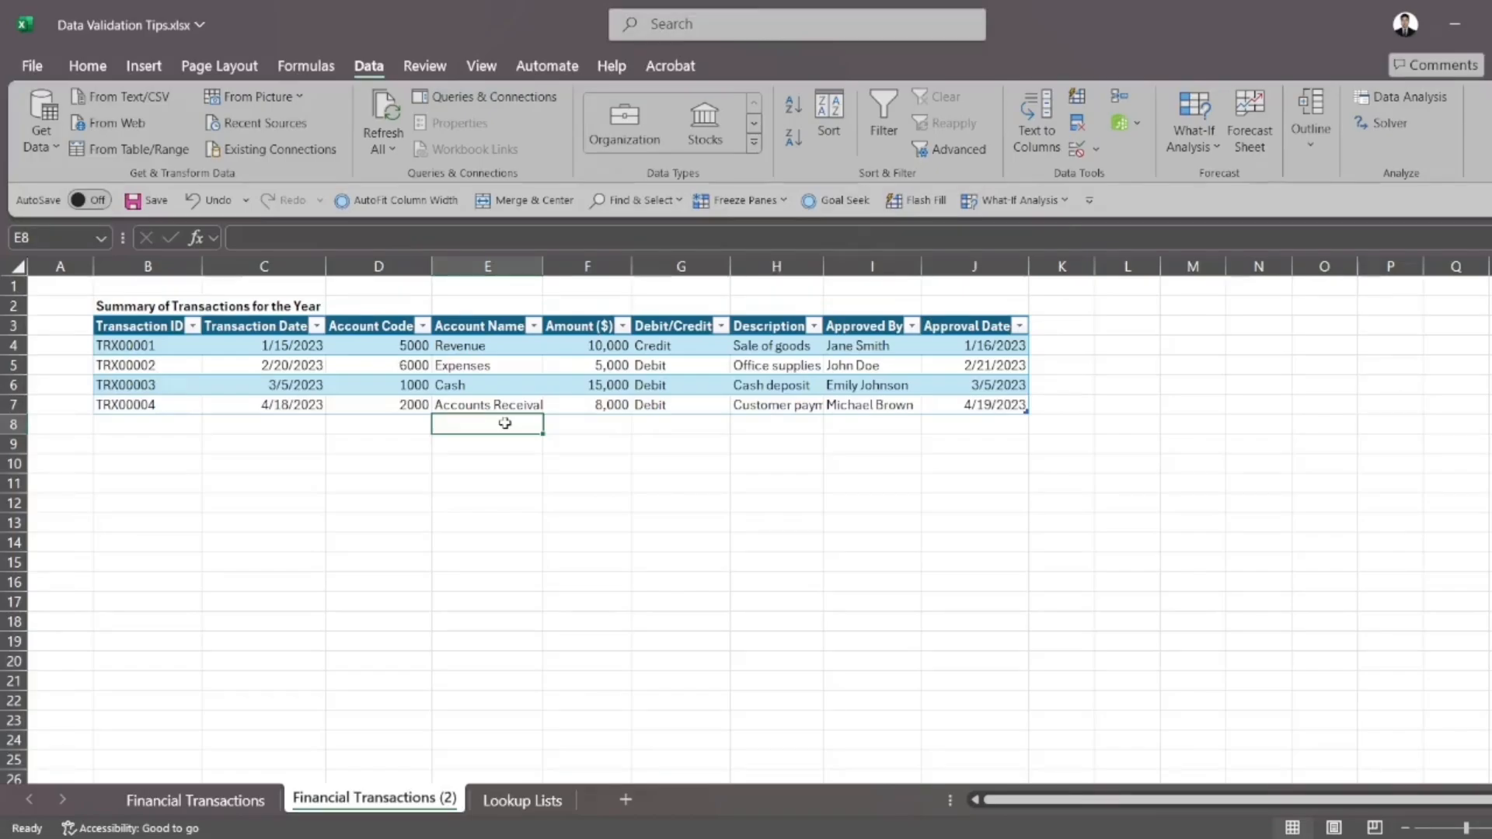
Extend the table with a new row by entering the transaction ID TRX00005 in cell B8
click(169, 424)
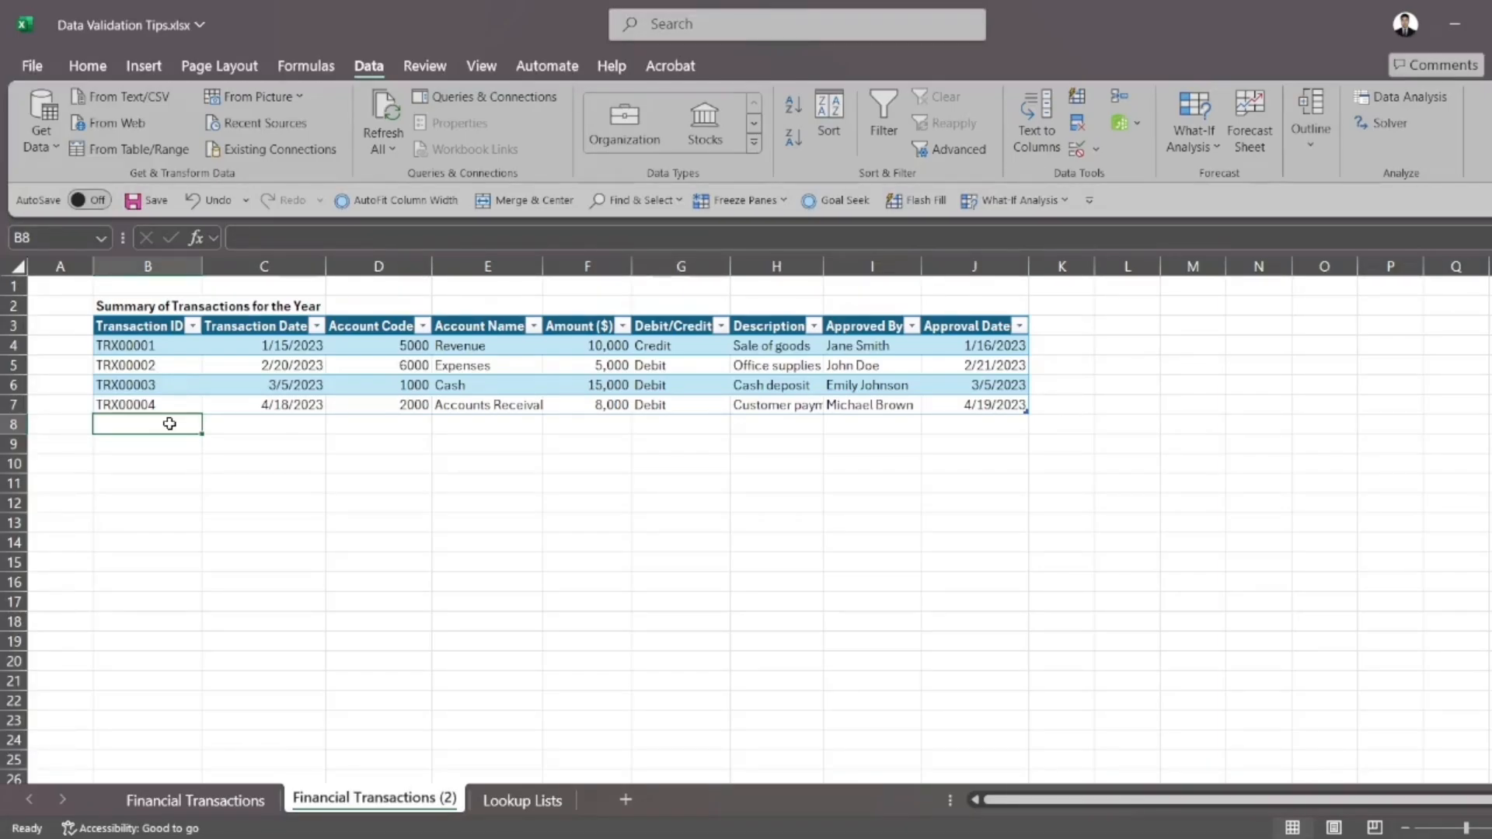
text(TRX)
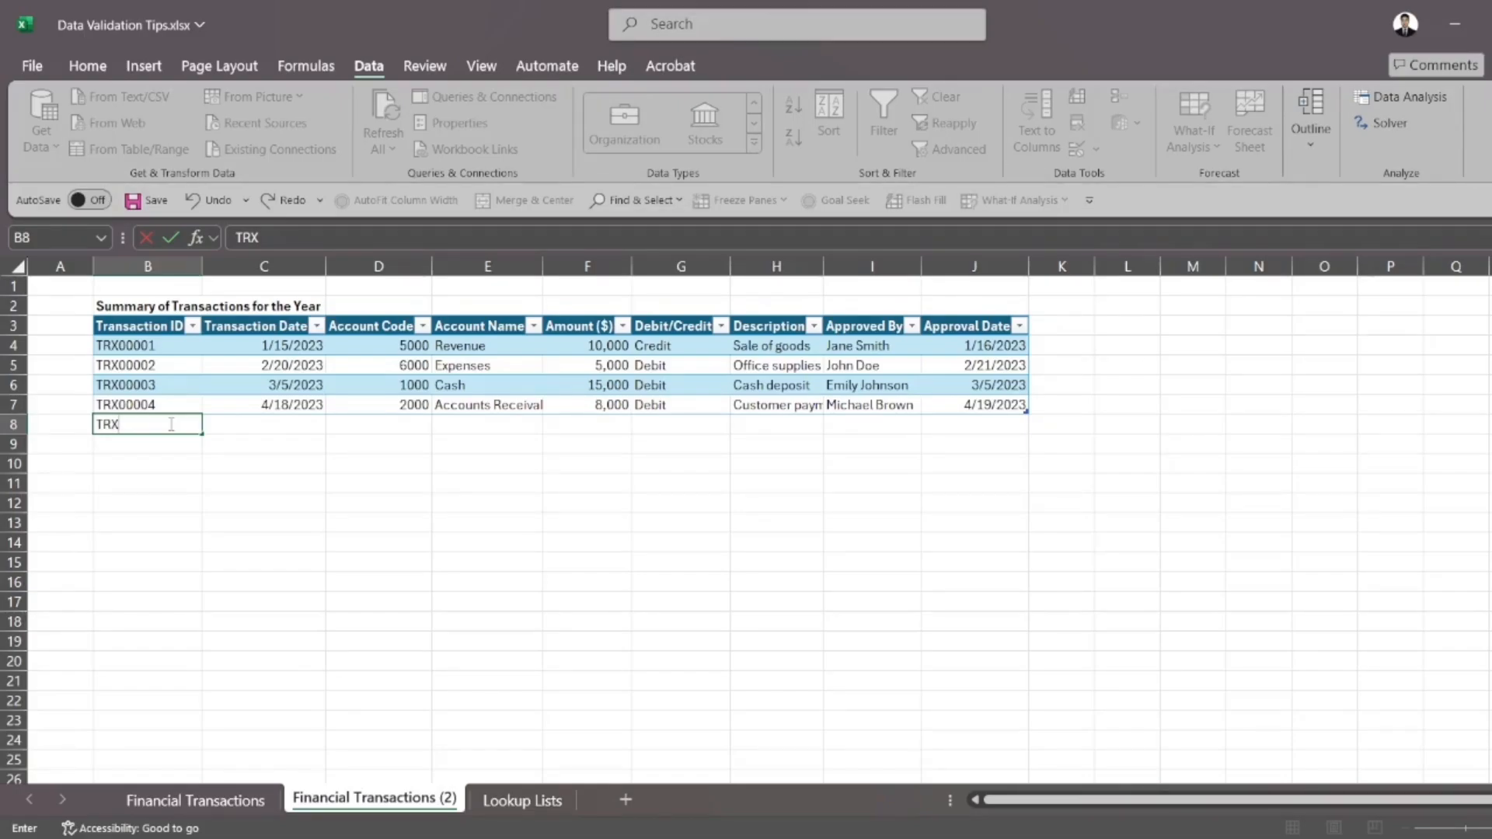
text(00005)
key(Return)
click(170, 424)
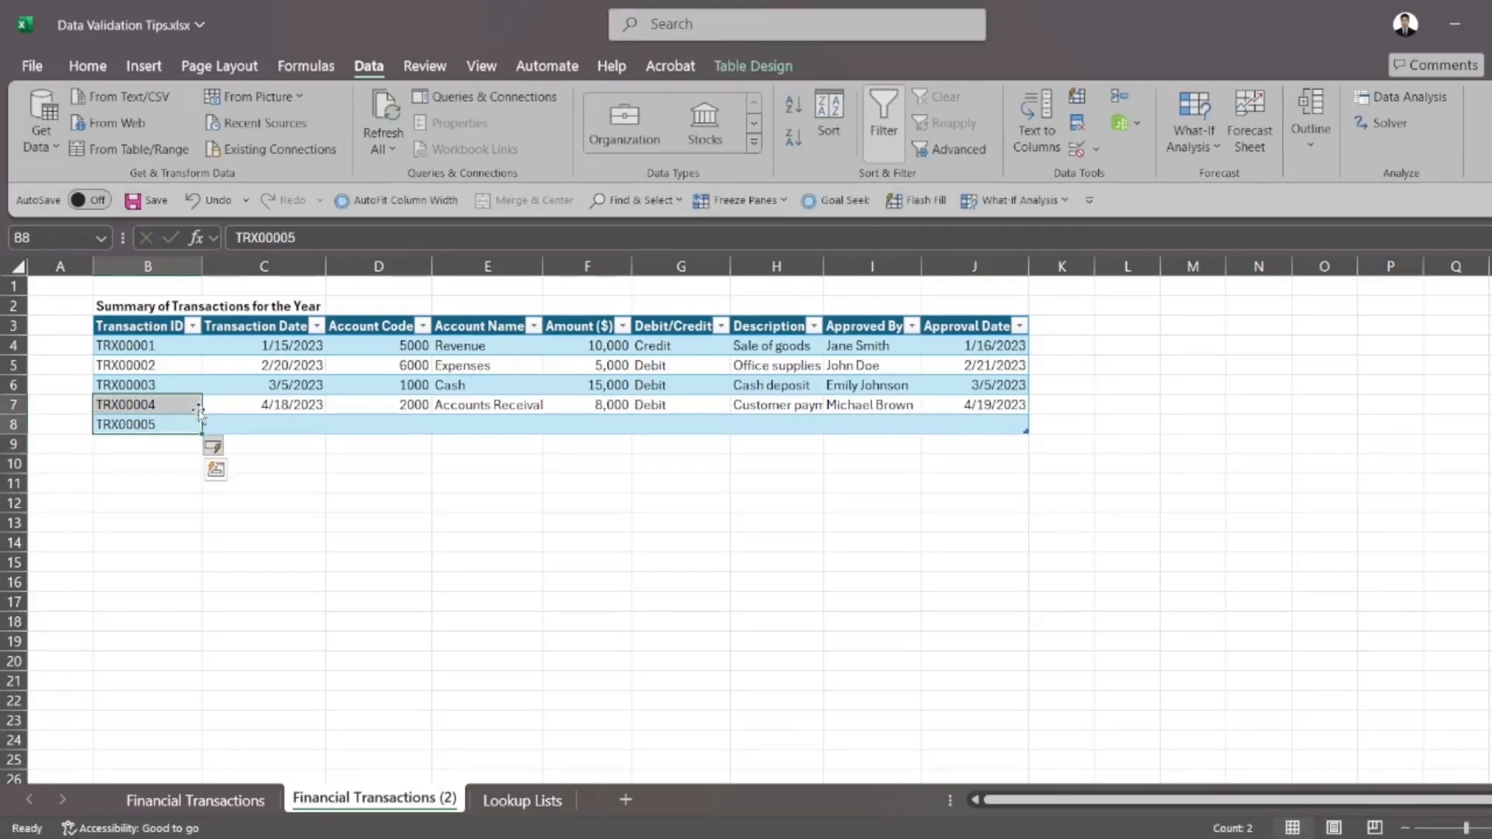
click(254, 439)
click(186, 426)
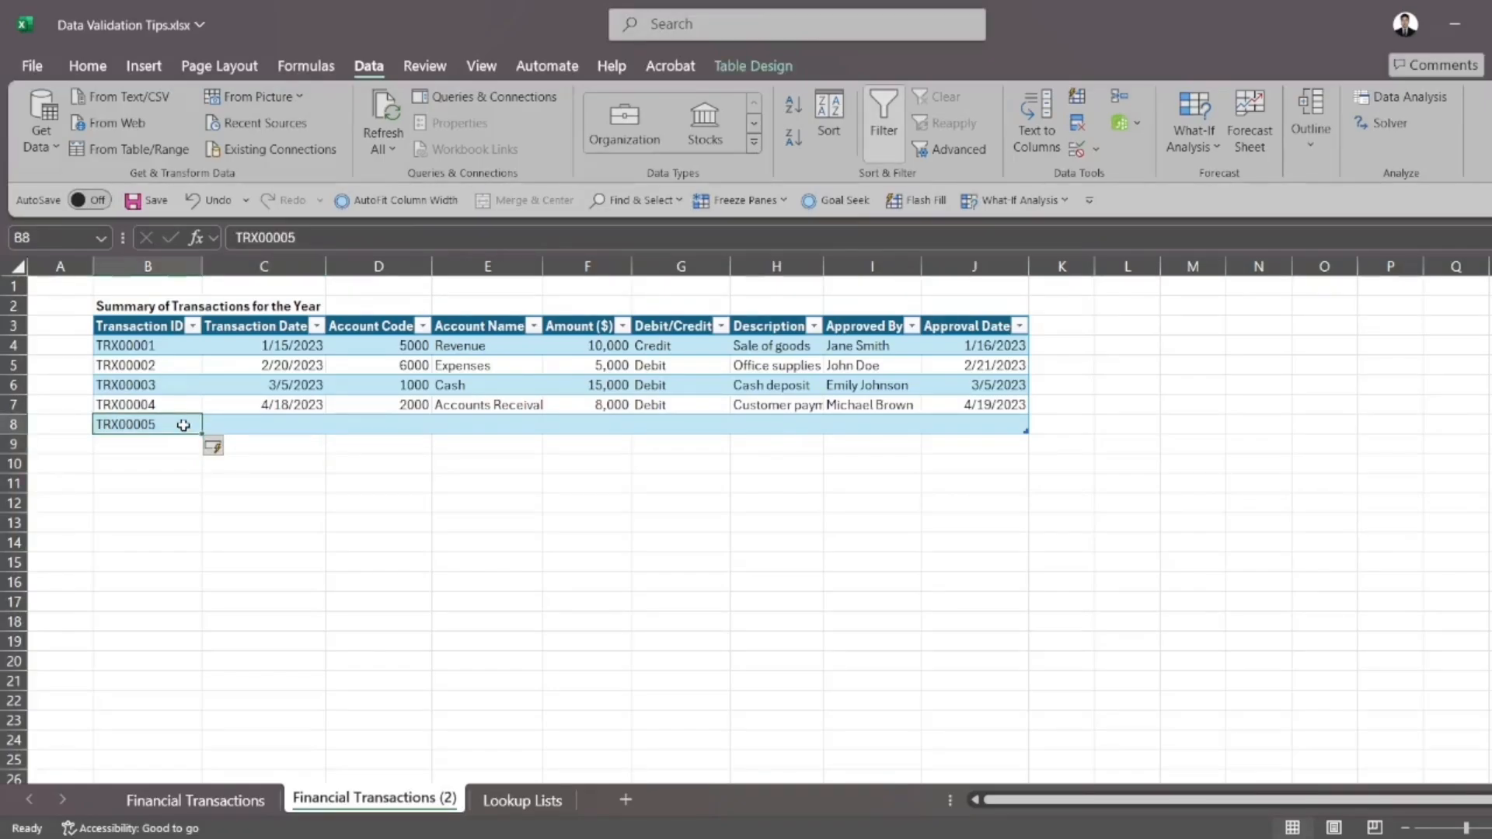
Check the Account Name dropdown choices in cell E8 of the new table row without choosing one
drag(497, 345, 500, 401)
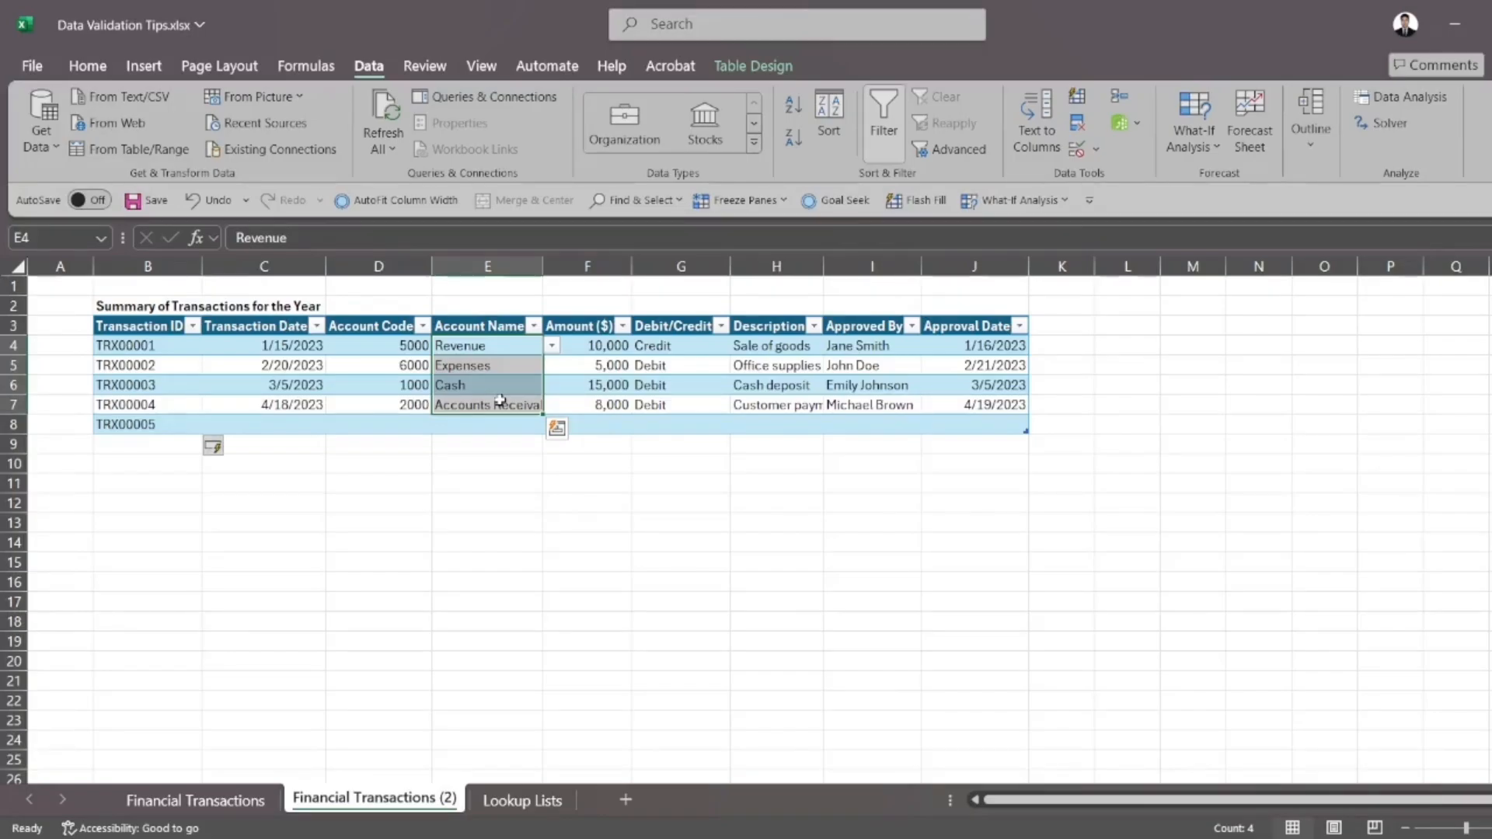
click(499, 422)
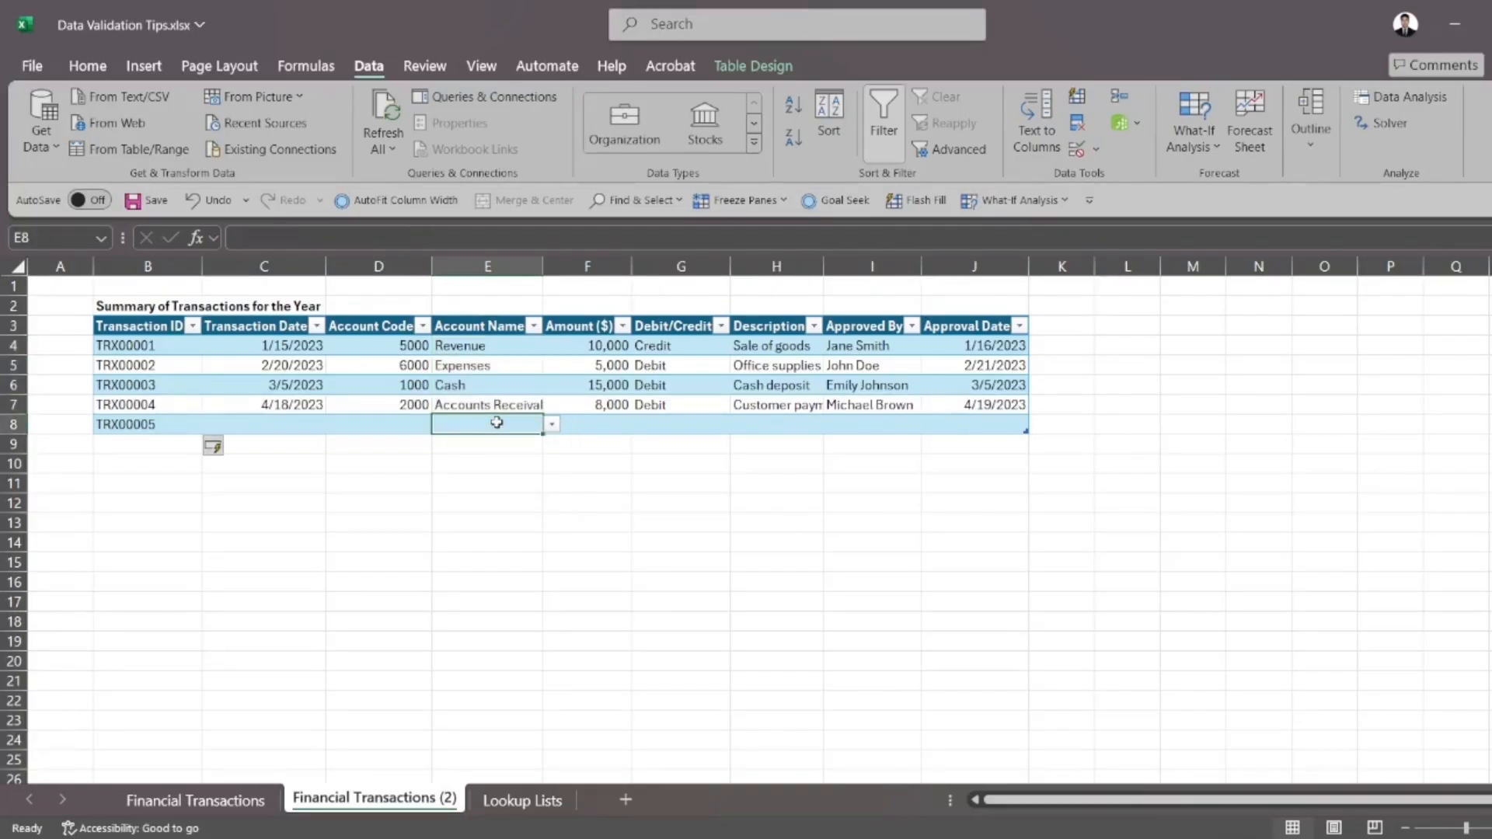
click(552, 425)
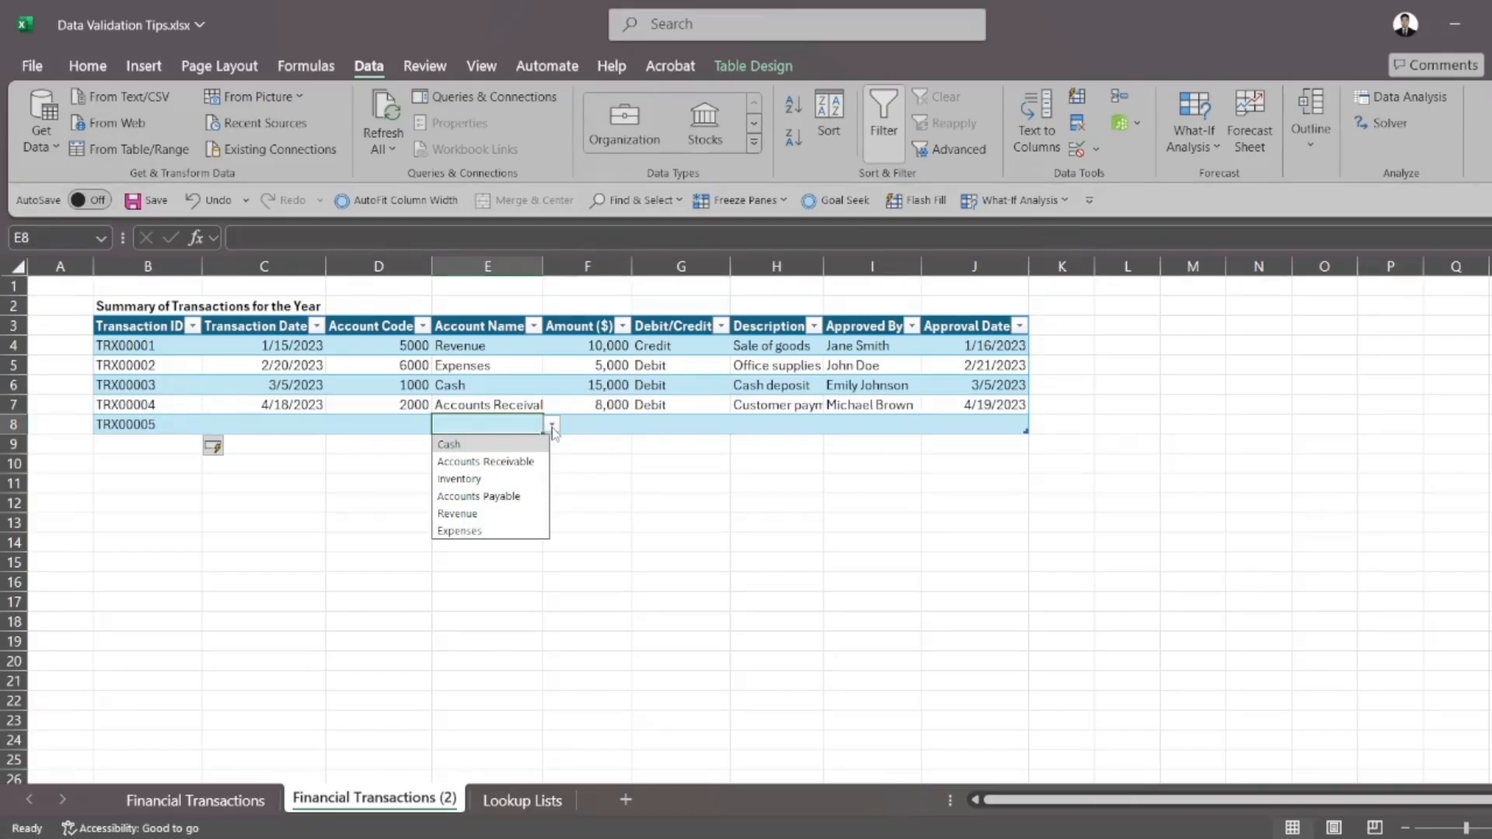
click(516, 396)
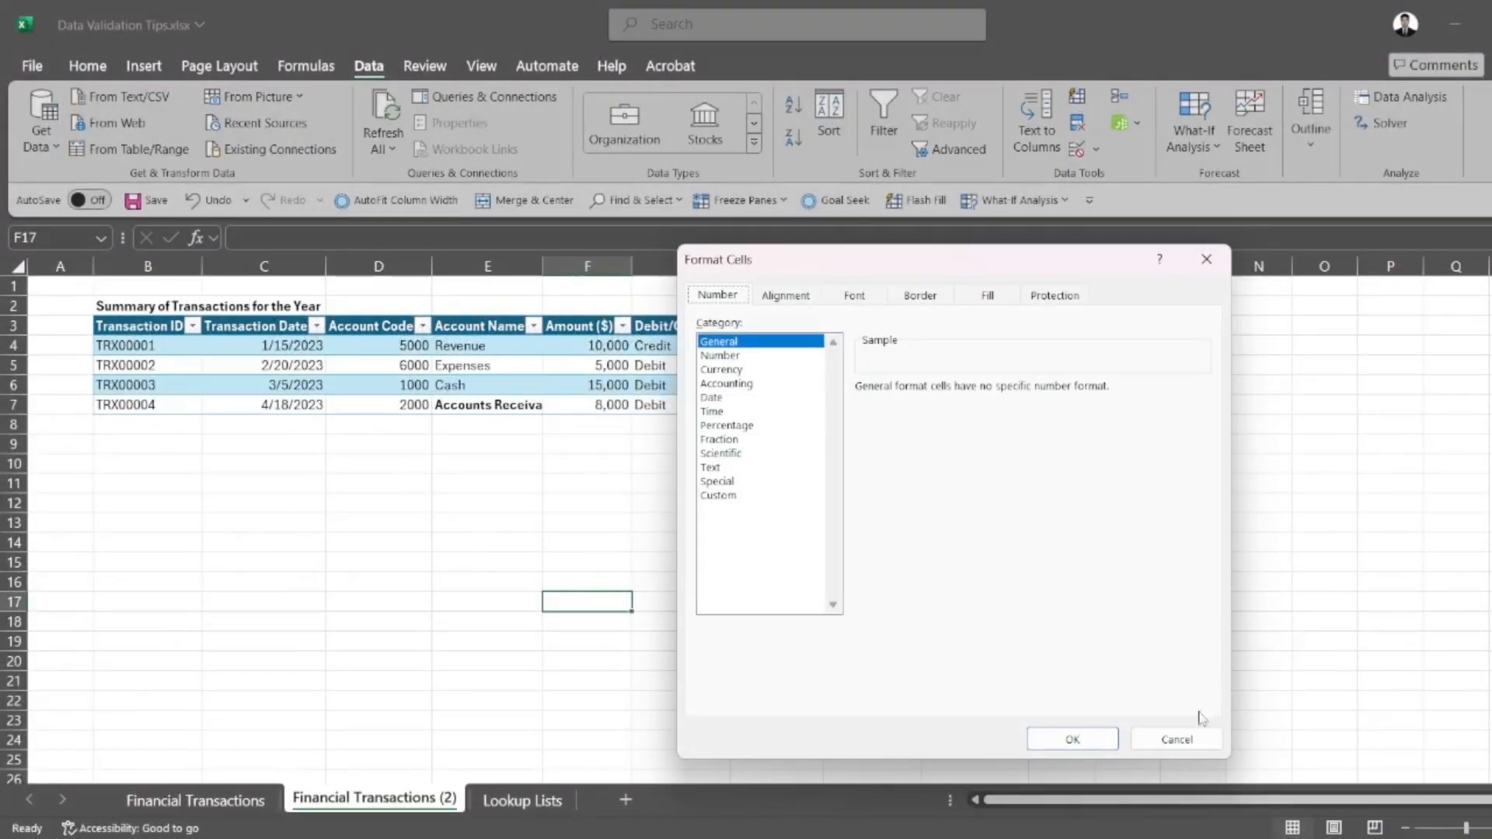
Dismiss the cell formatting dialog without changes and select Account Name cell E6 in the table
click(1177, 737)
click(440, 482)
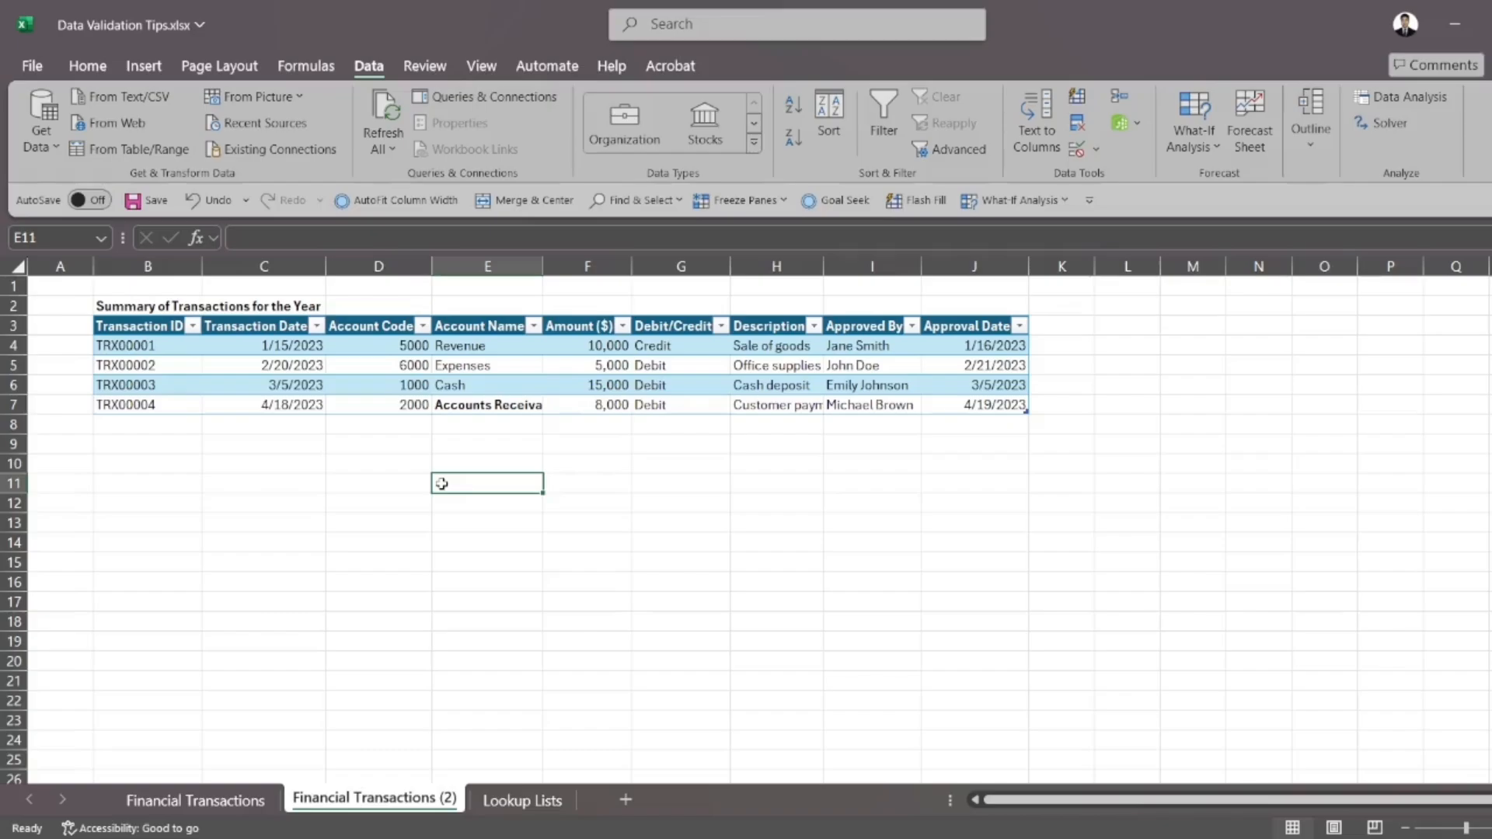
click(550, 390)
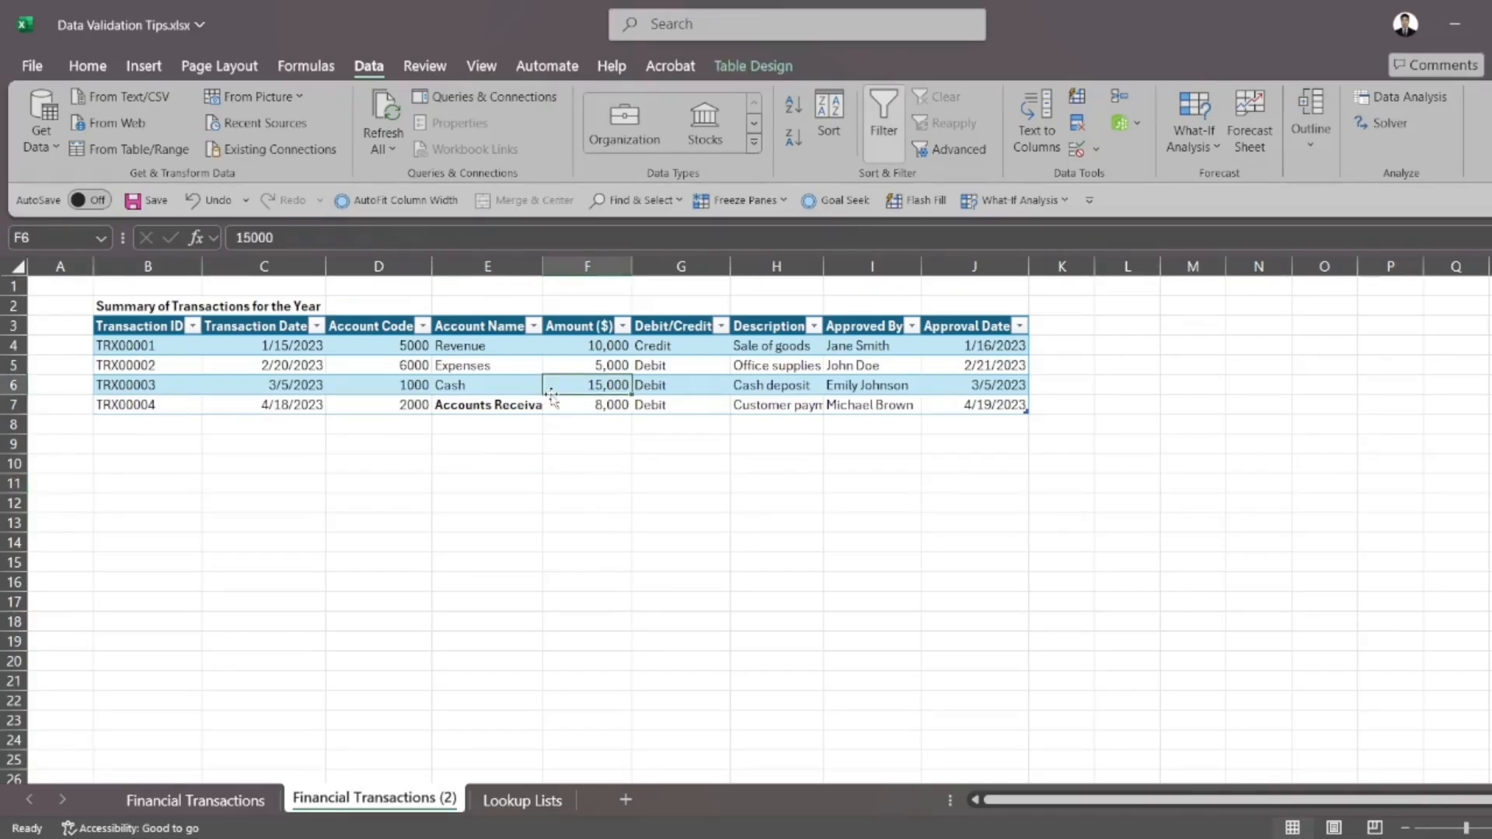
click(509, 378)
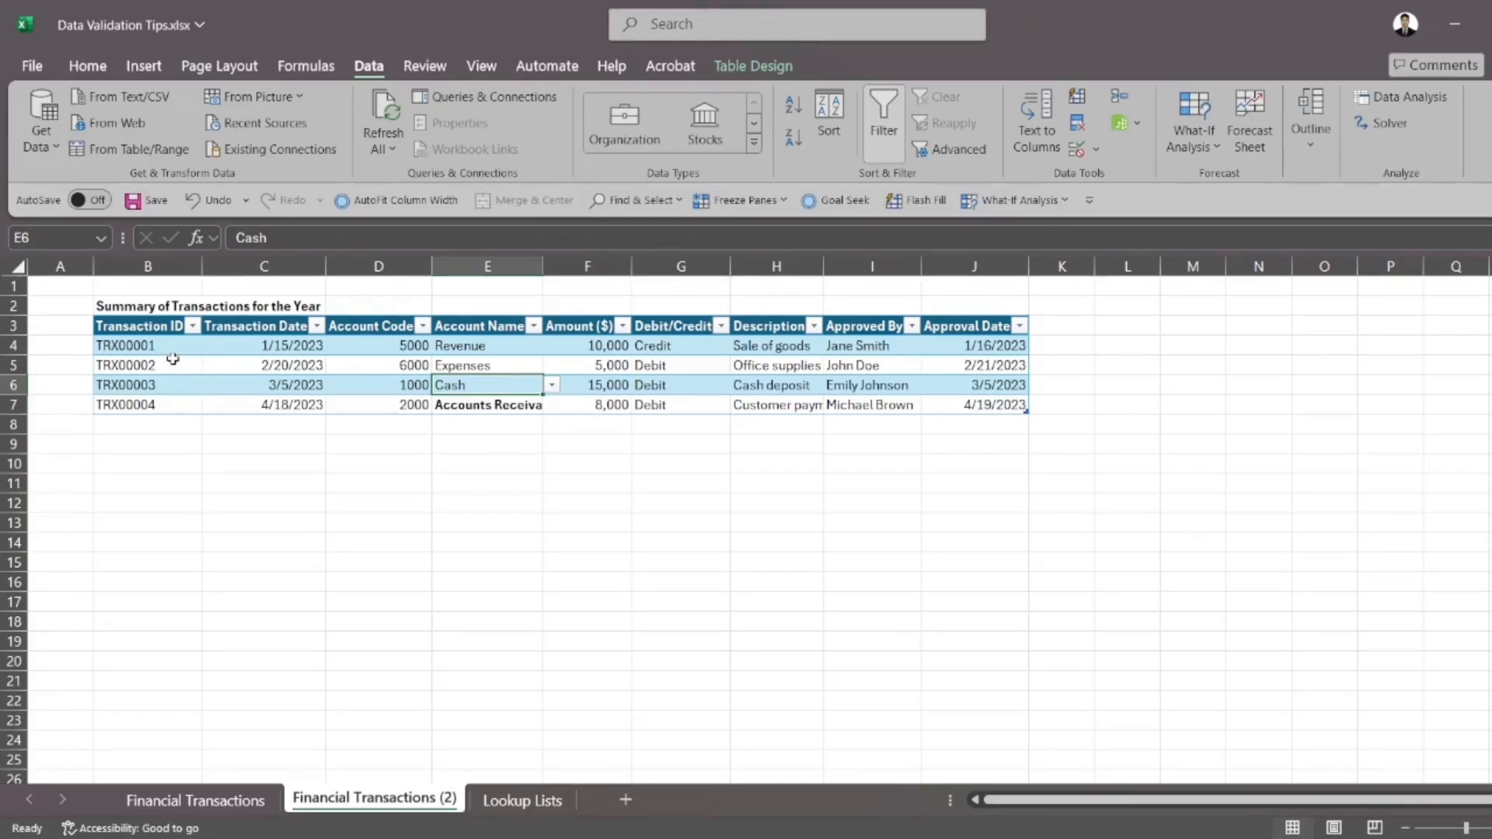
Review the comparison operators offered for Whole number and Decimal validation on Transaction ID cells B4:B7
drag(171, 345, 158, 404)
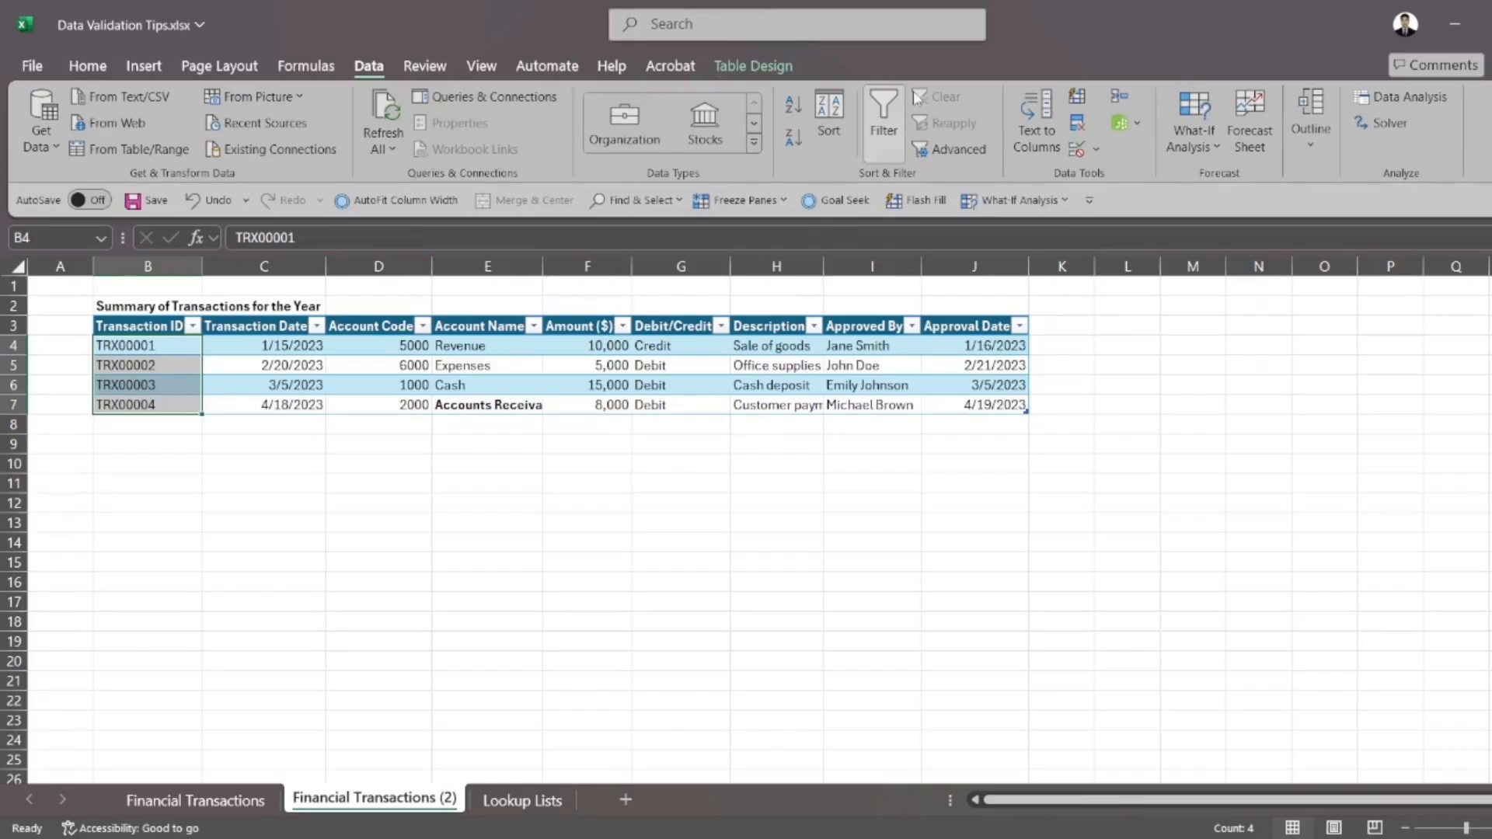
click(1075, 150)
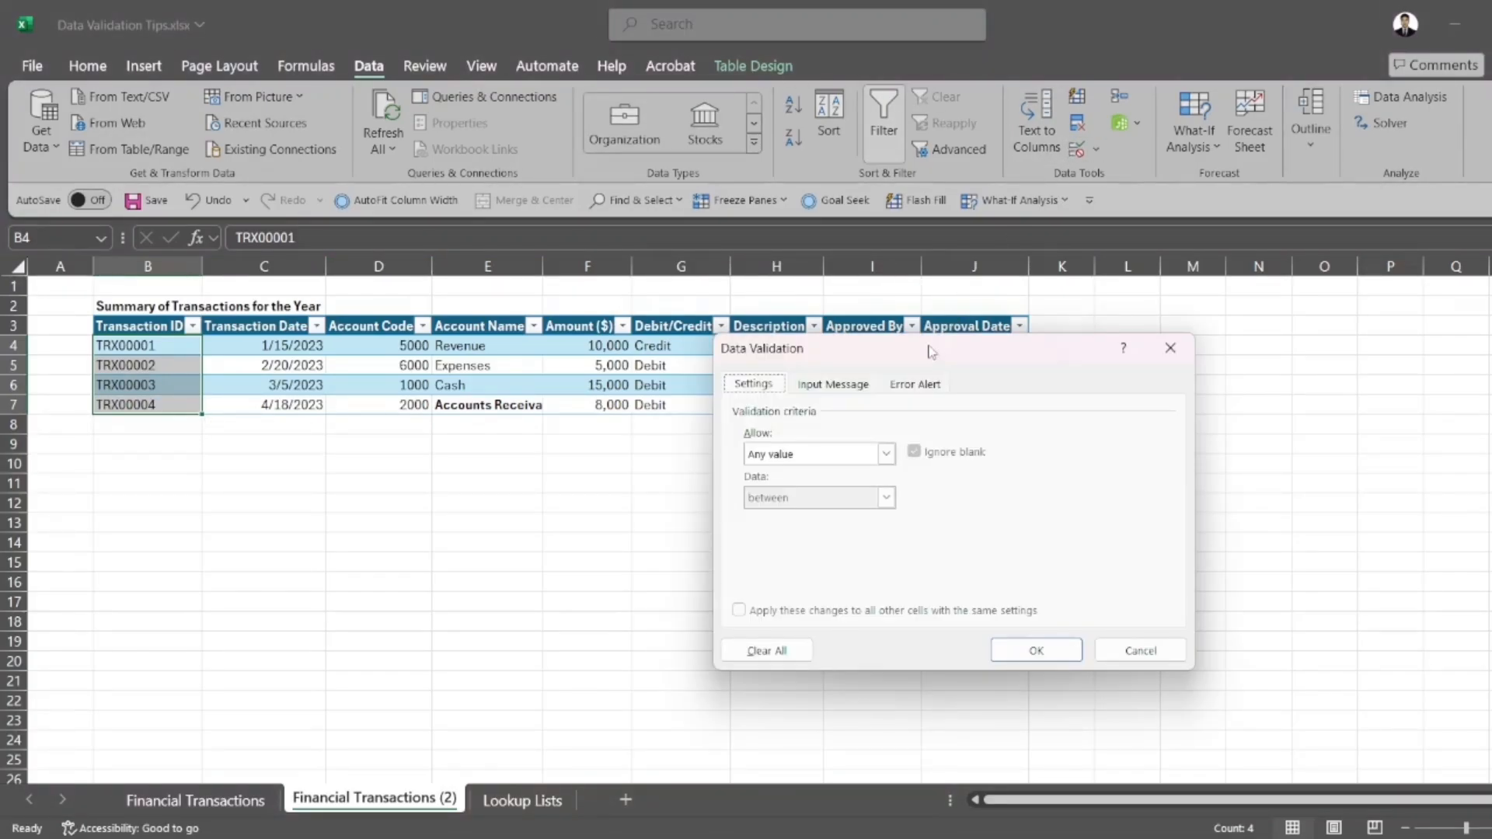
click(884, 455)
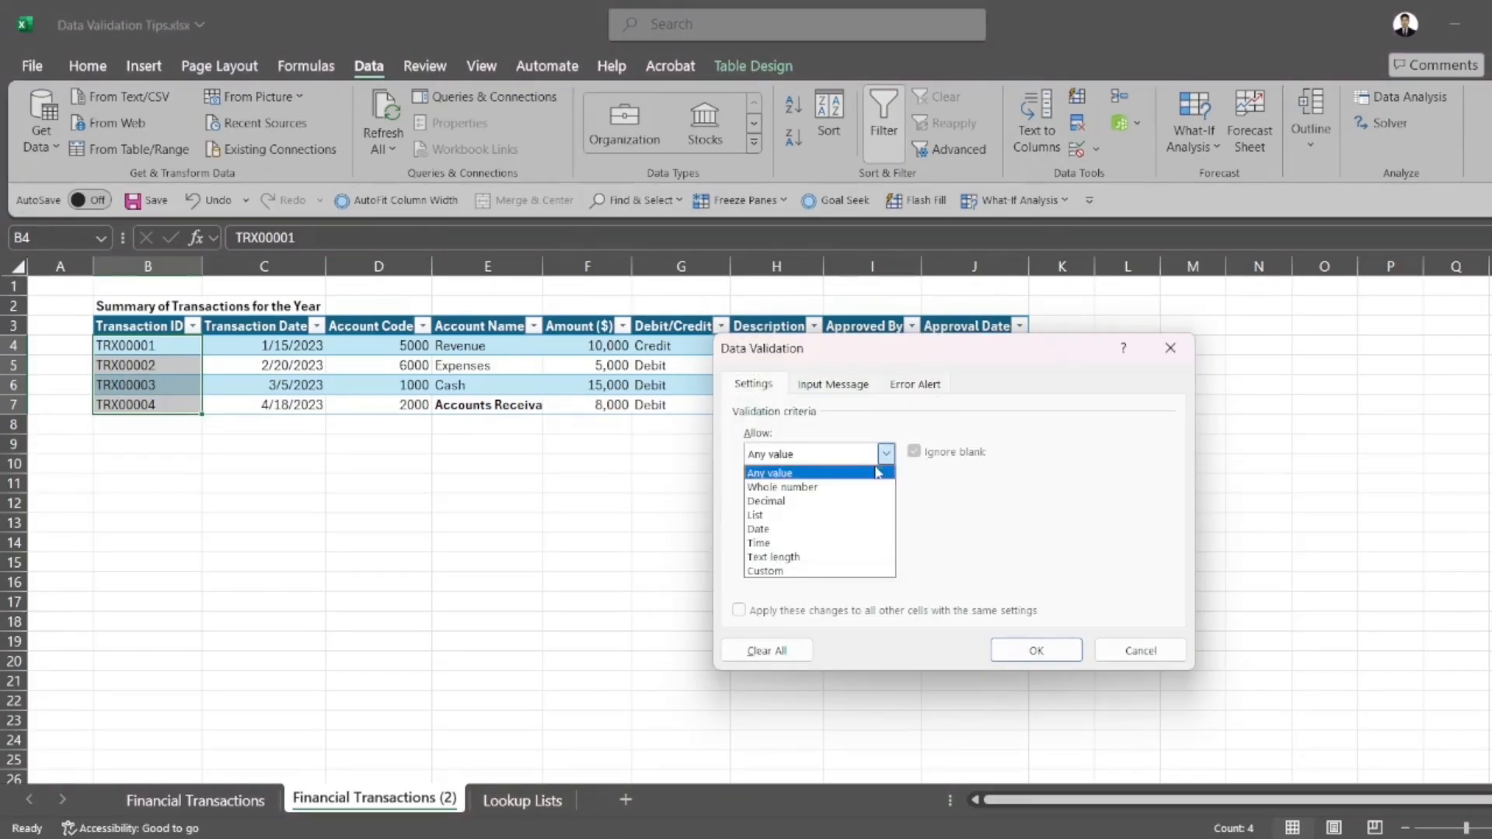
click(840, 488)
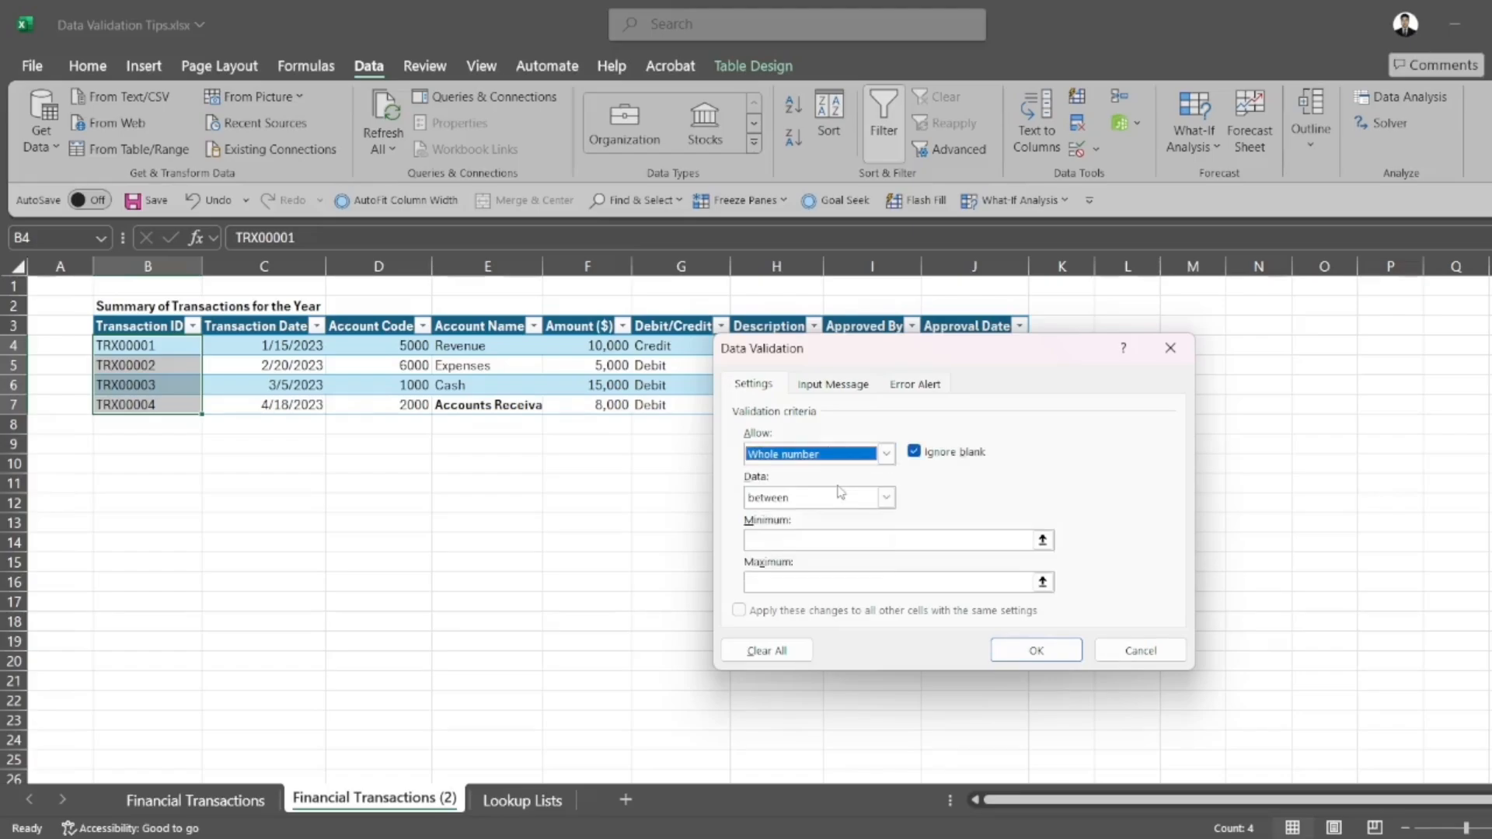
click(886, 497)
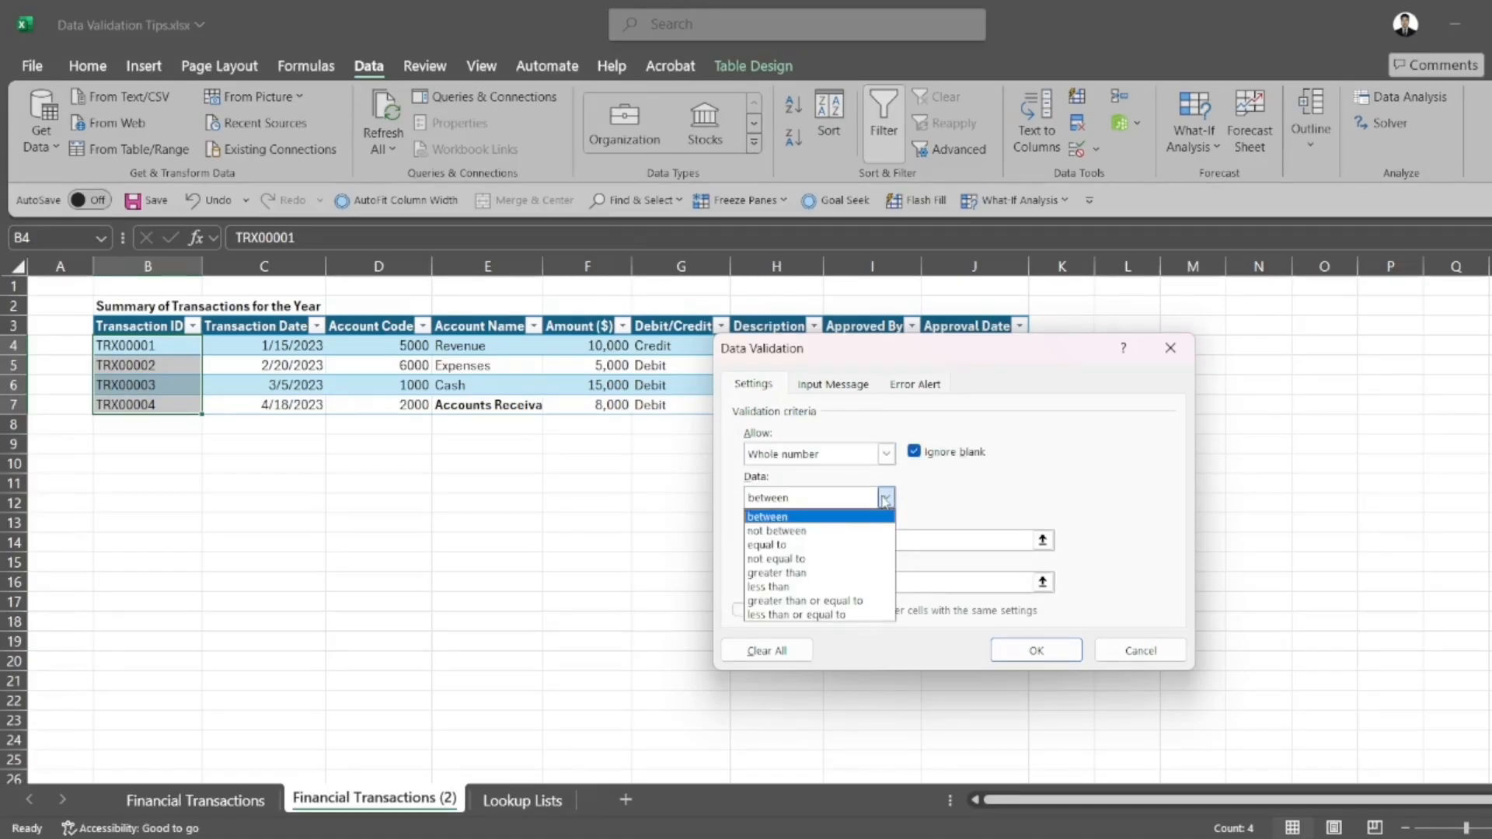
click(885, 455)
click(886, 455)
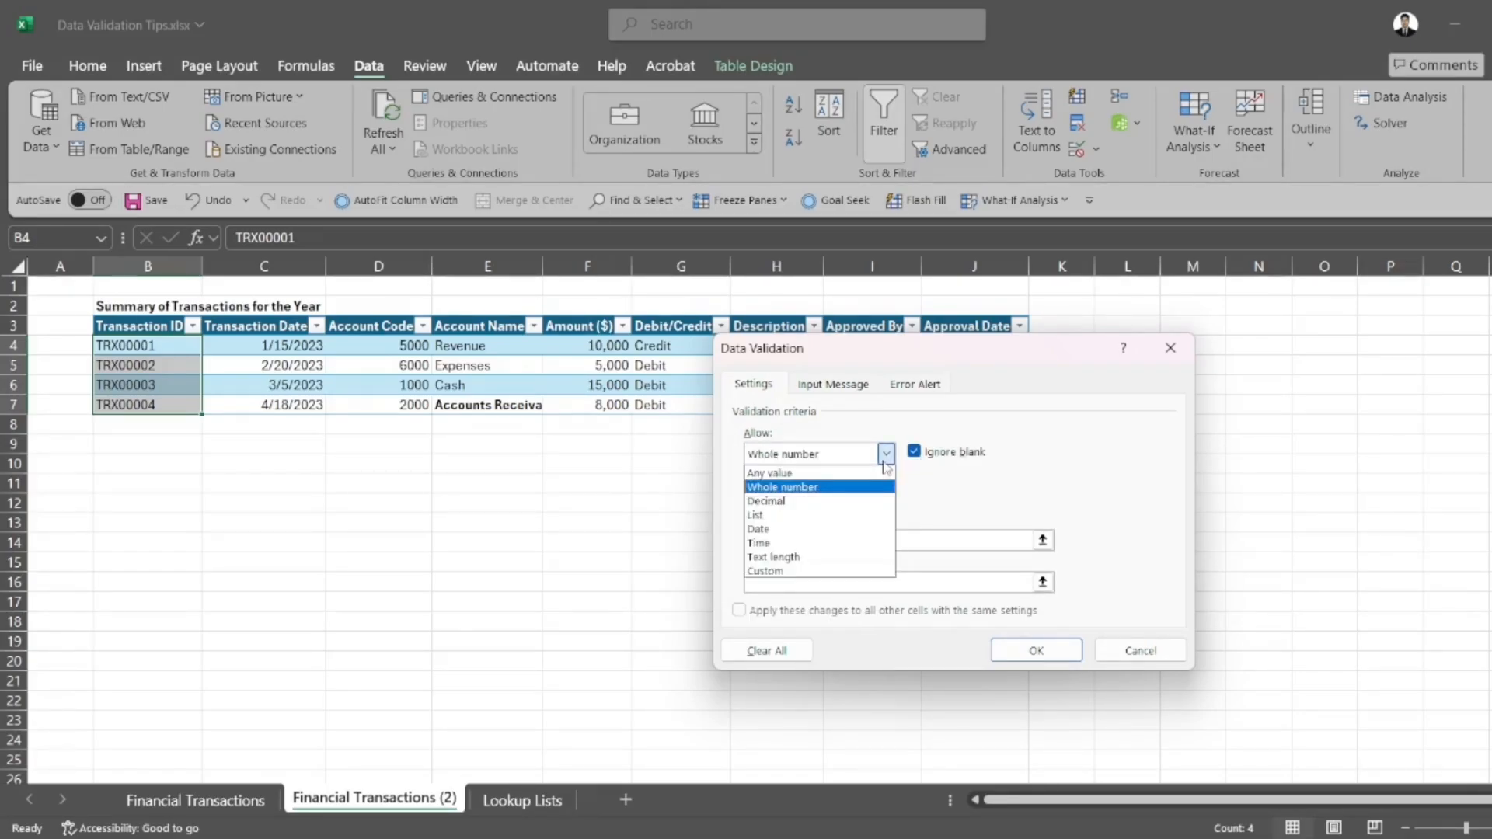
click(813, 501)
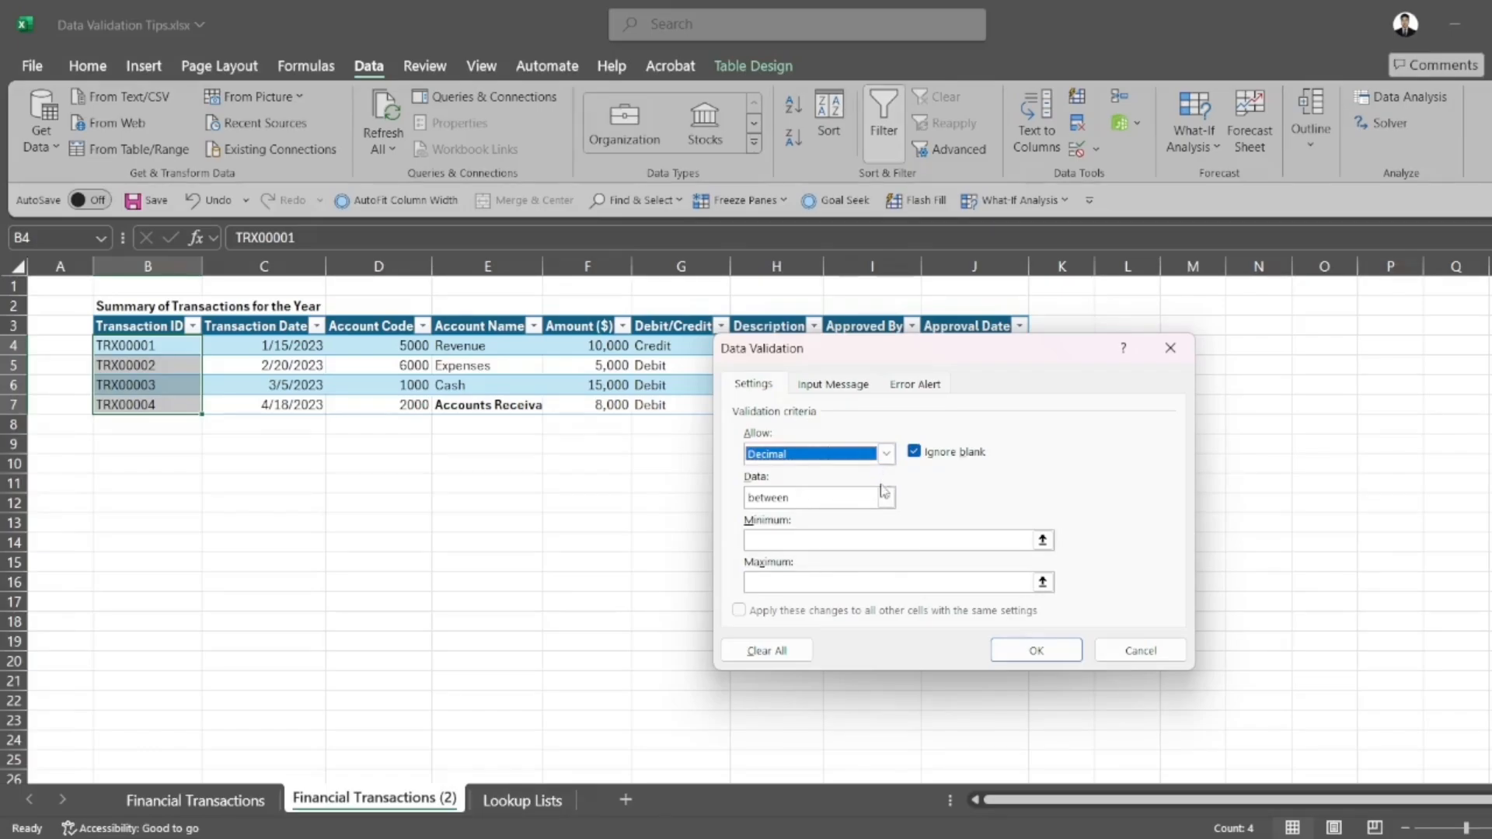
click(885, 498)
Review the List, Date and Custom validation settings for B4:B7, then cancel without applying a rule
click(887, 456)
click(887, 455)
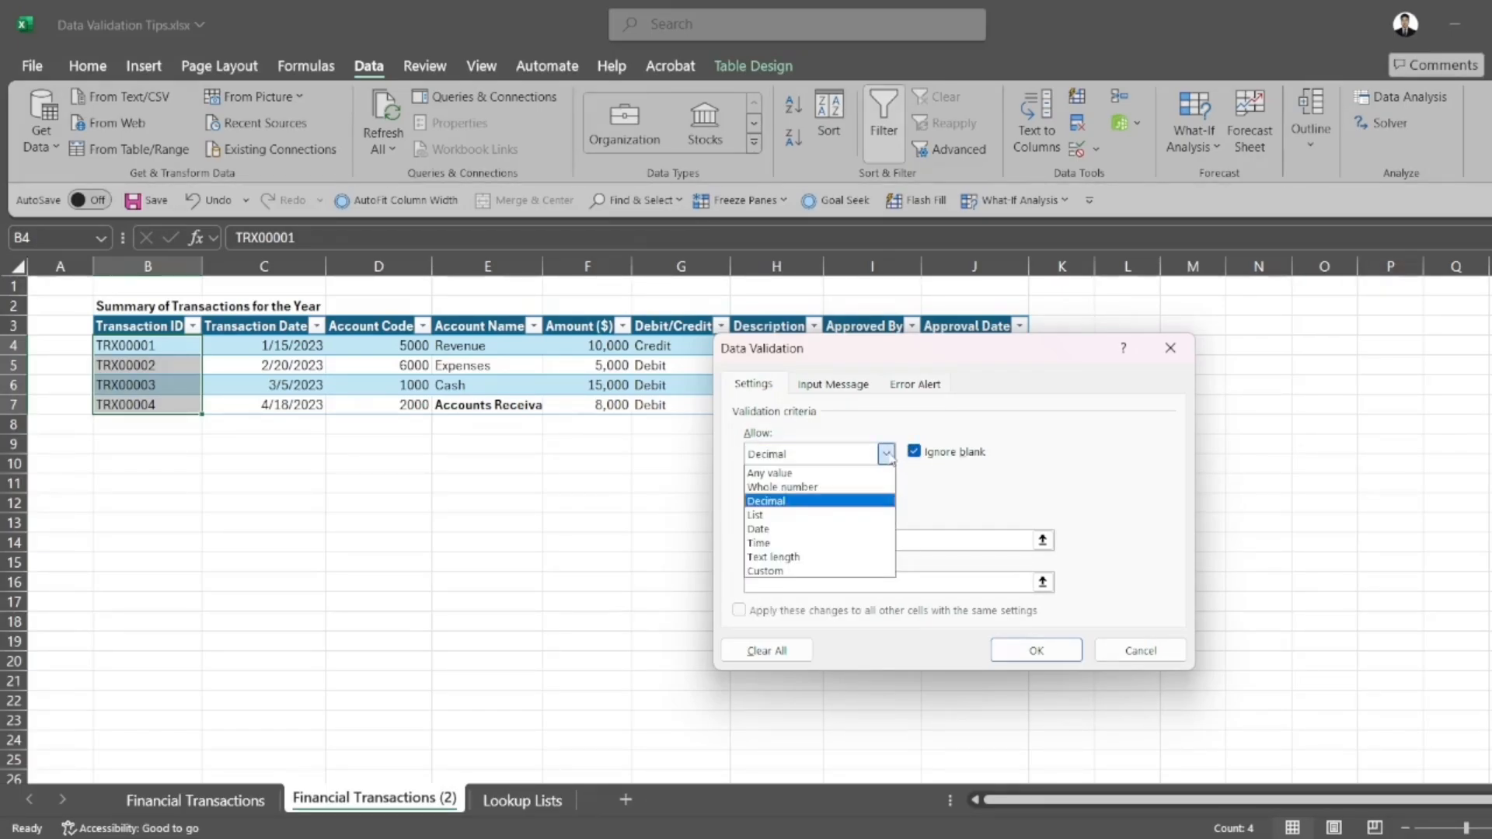
click(797, 514)
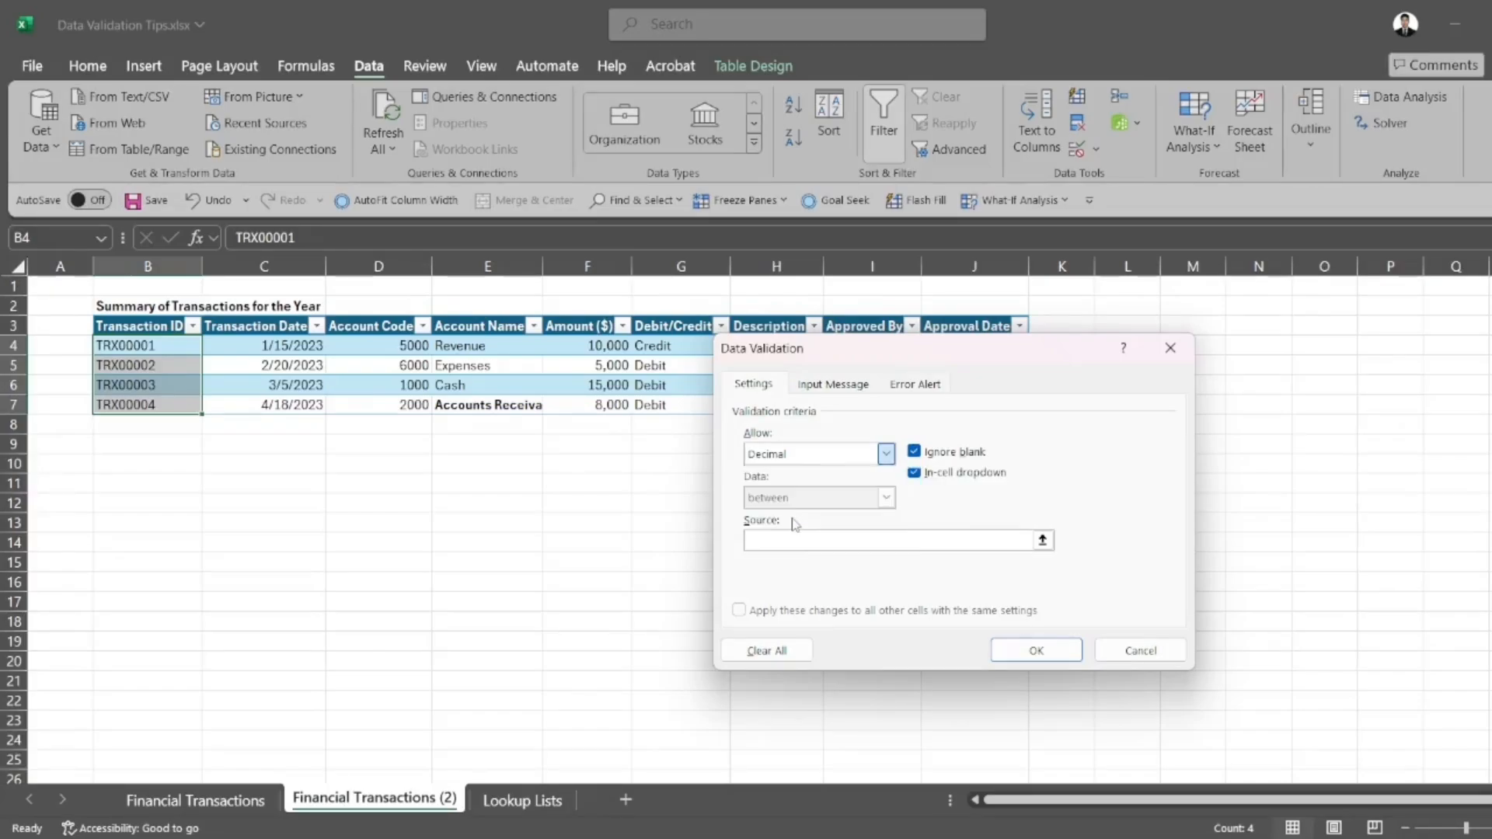
click(886, 454)
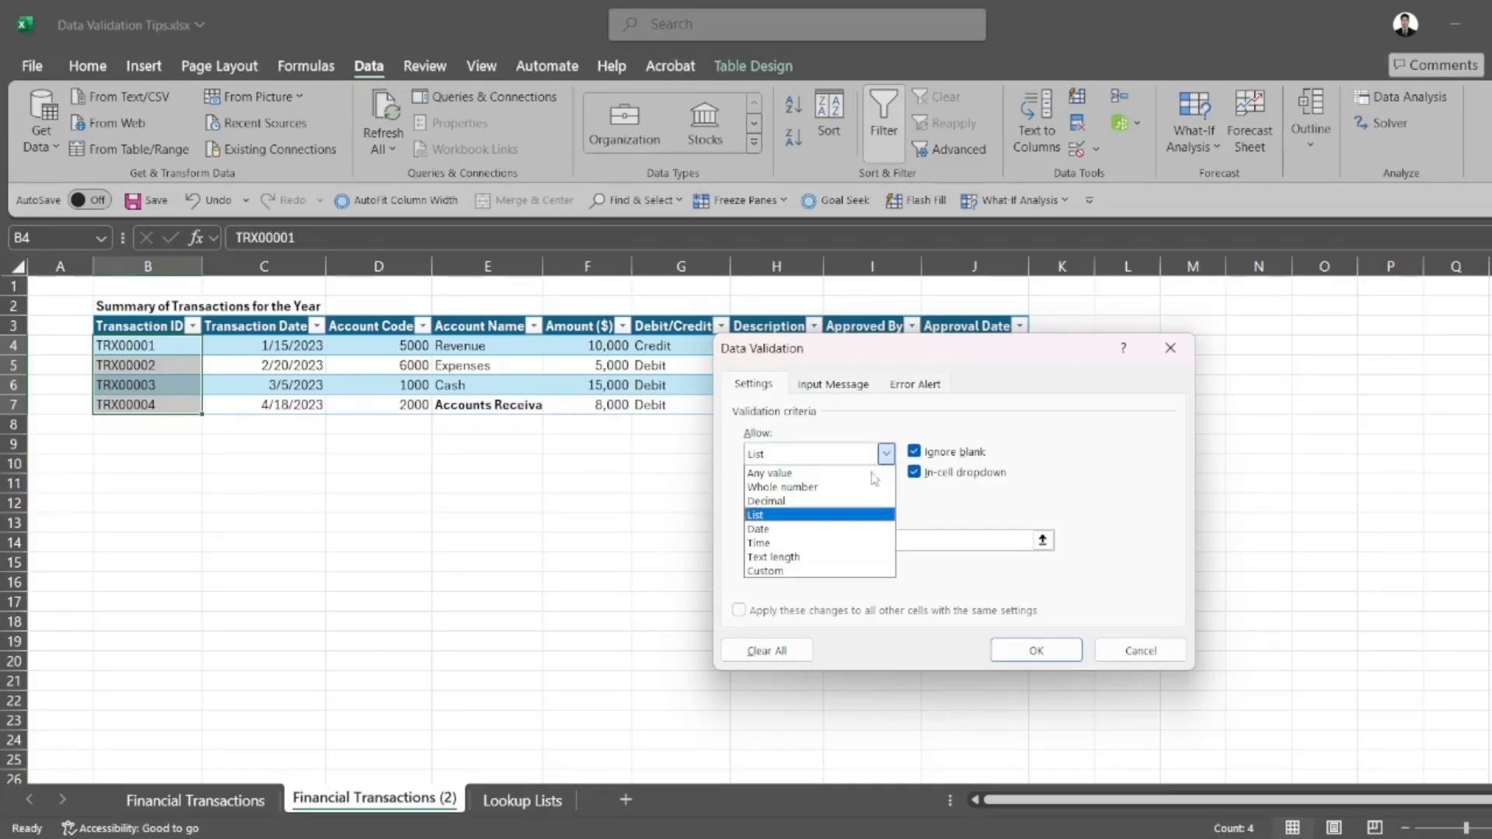
click(807, 531)
click(887, 456)
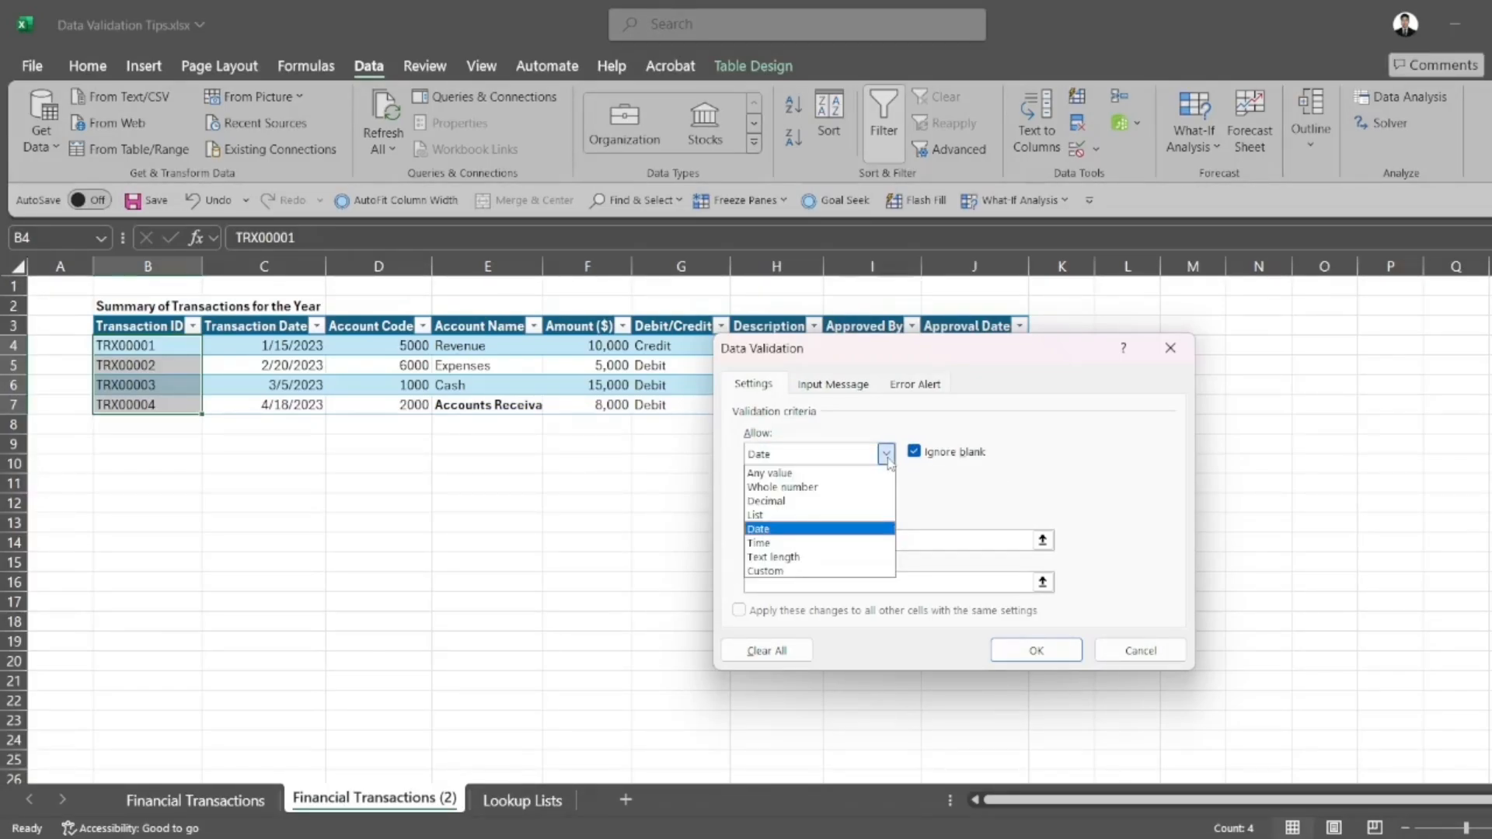
click(768, 572)
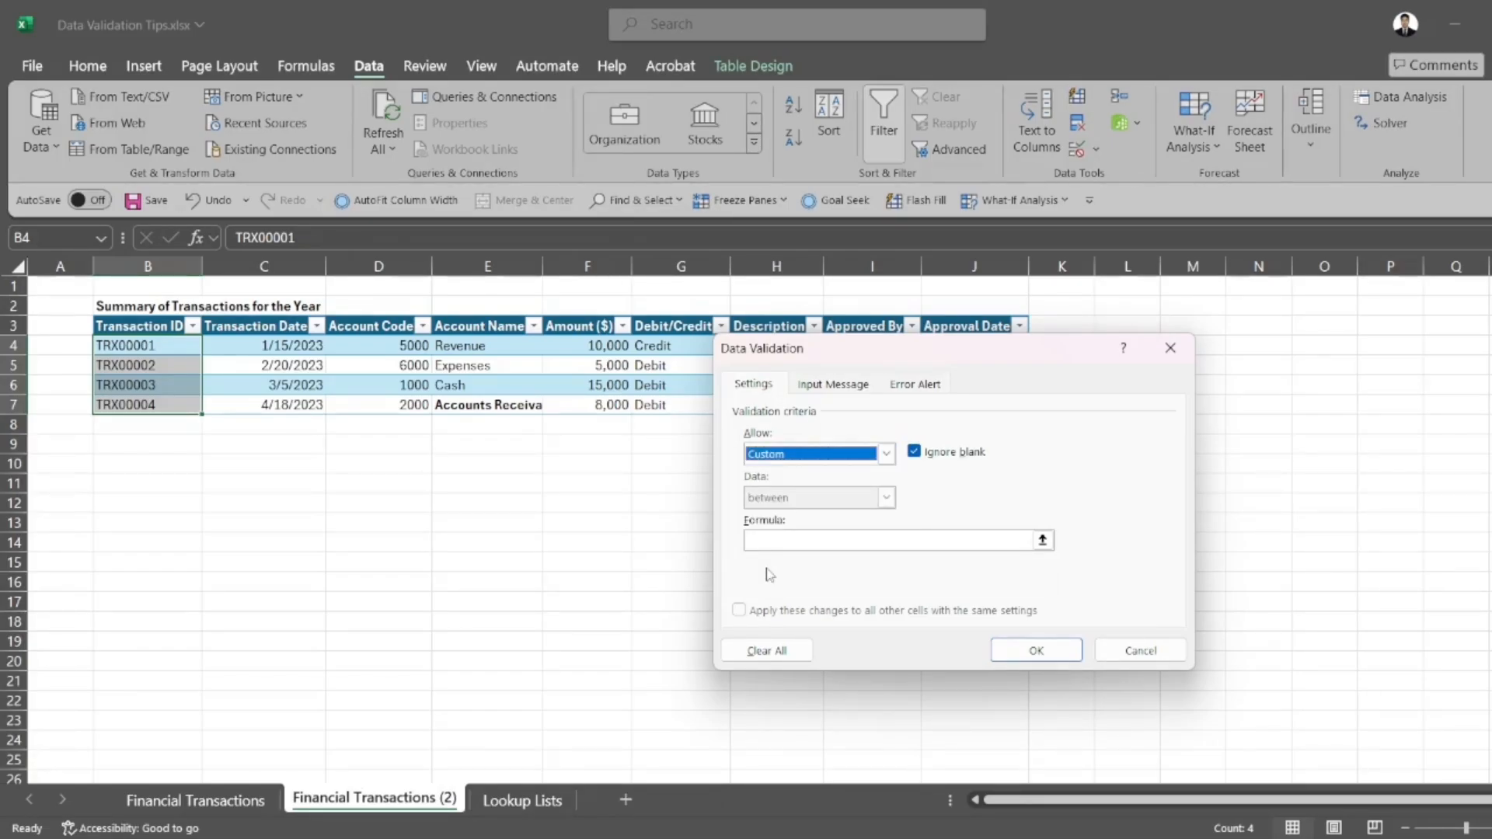
click(1139, 649)
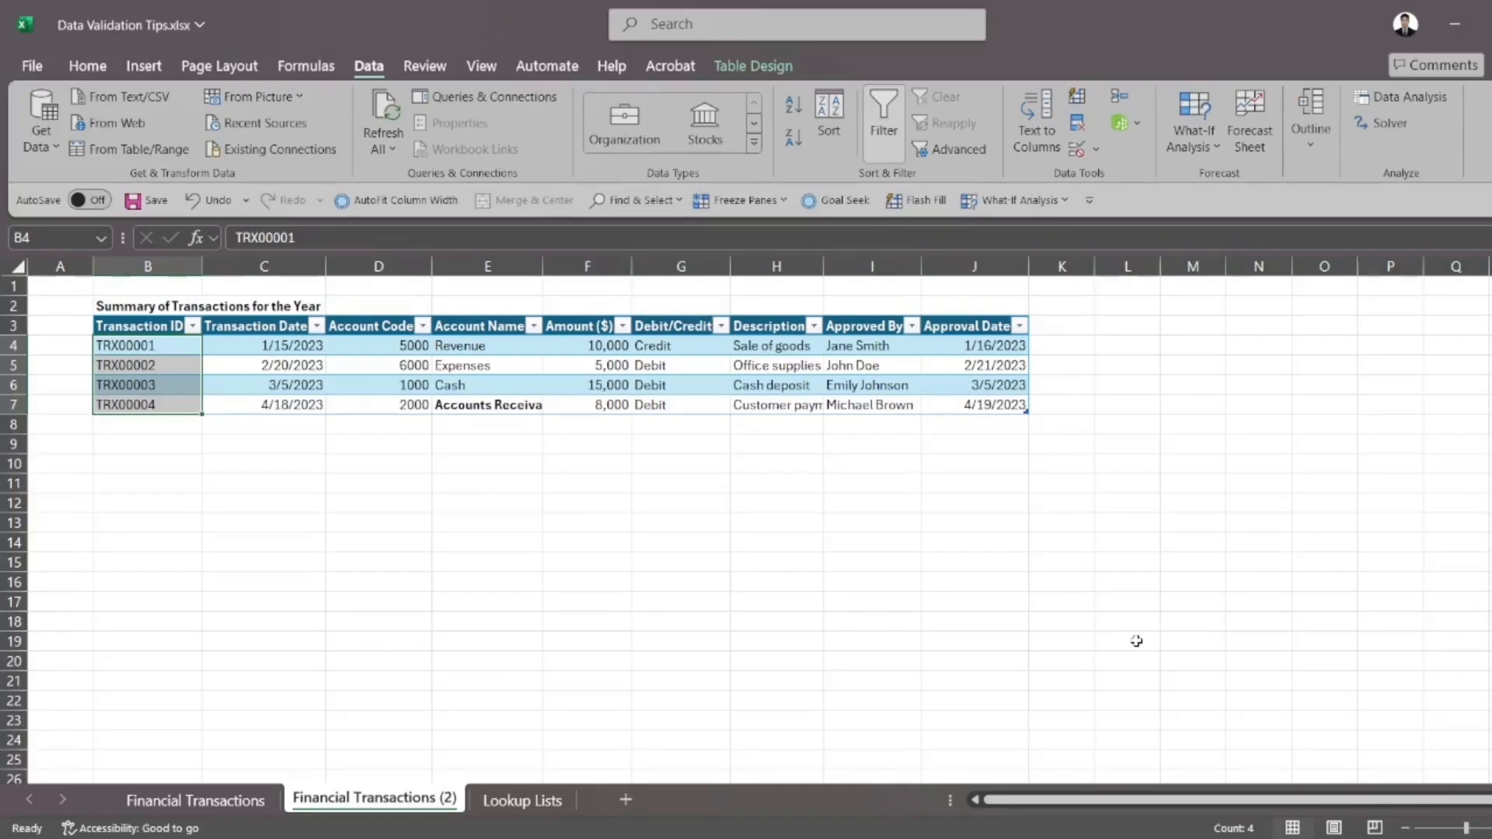
Enter =COUNTIF(Table2[Transaction ID],B4) in cell C11 and review its range argument without changing it
click(453, 544)
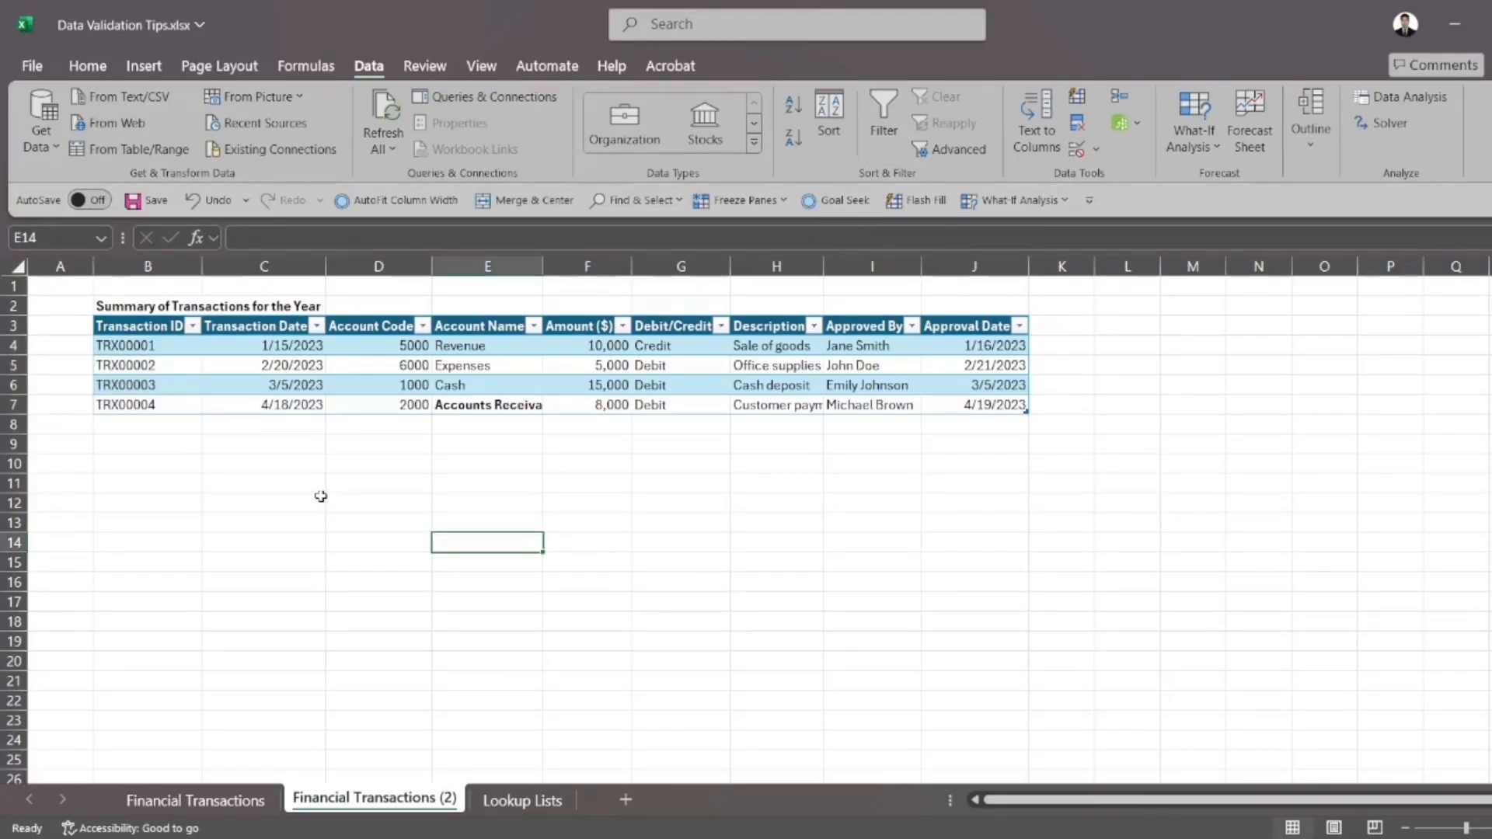
click(281, 484)
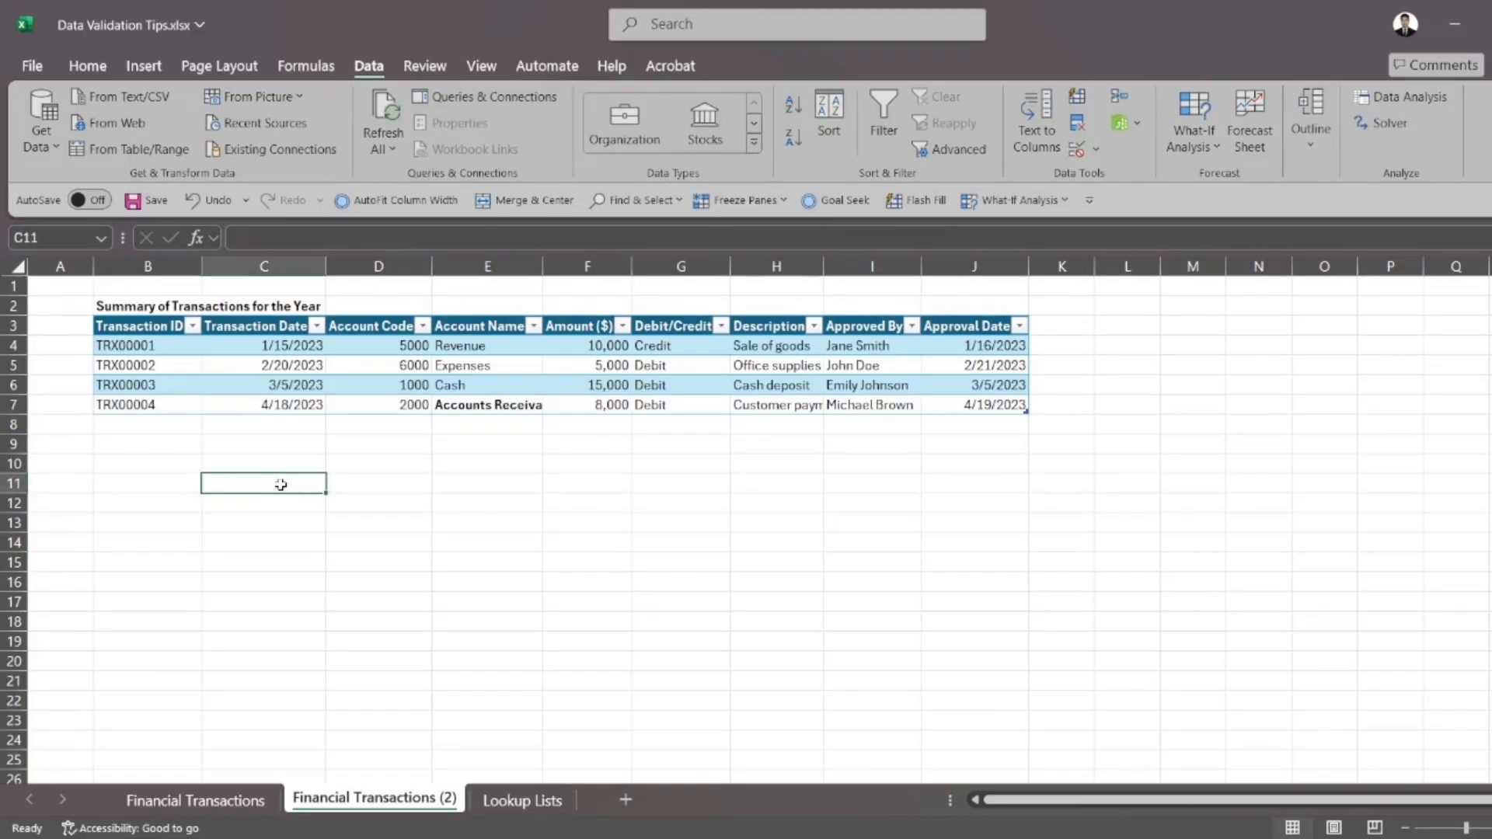
text(=COUNTIF()
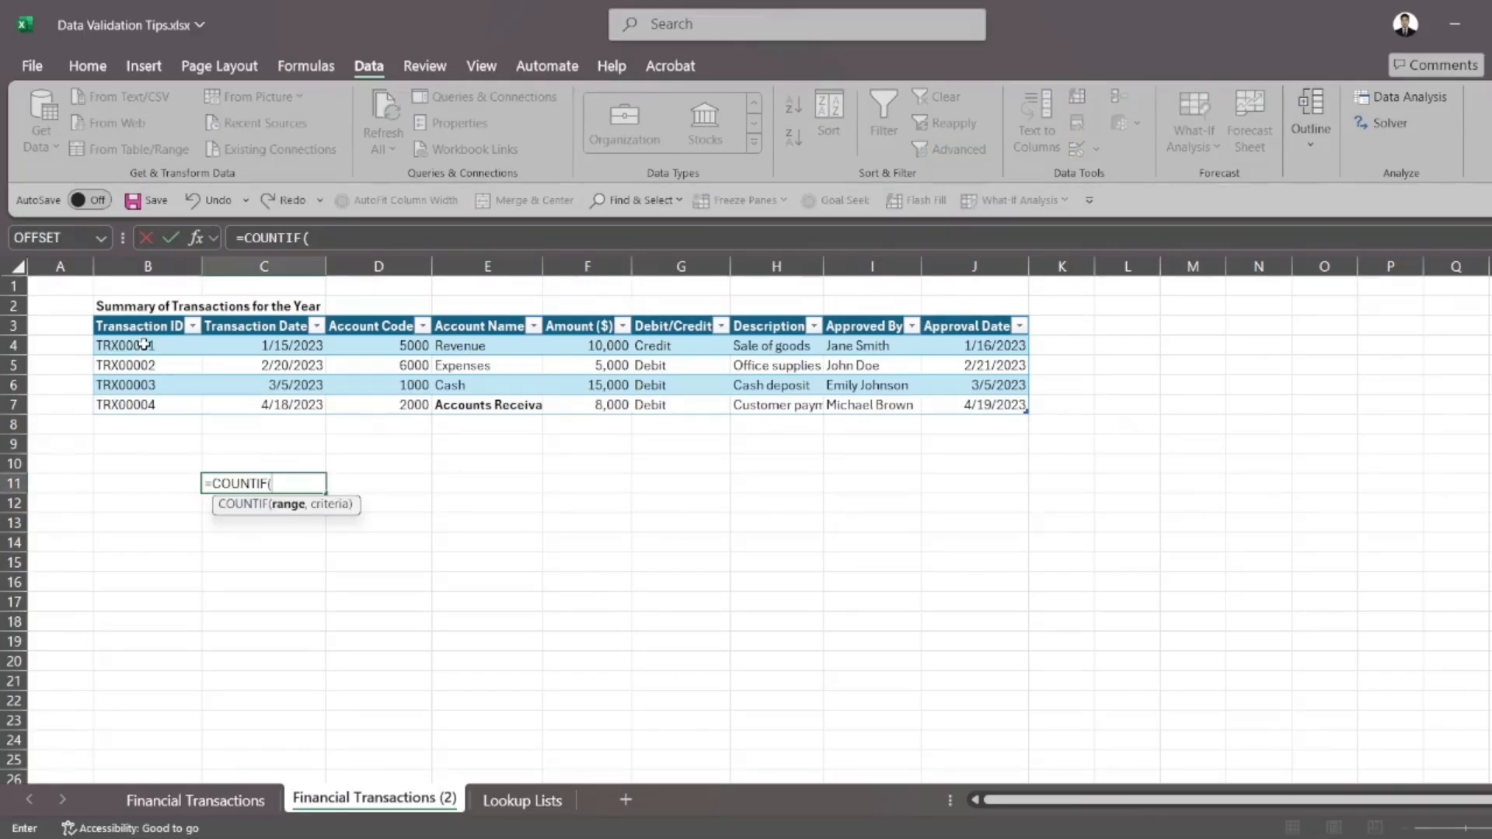
drag(145, 344, 150, 411)
text(,)
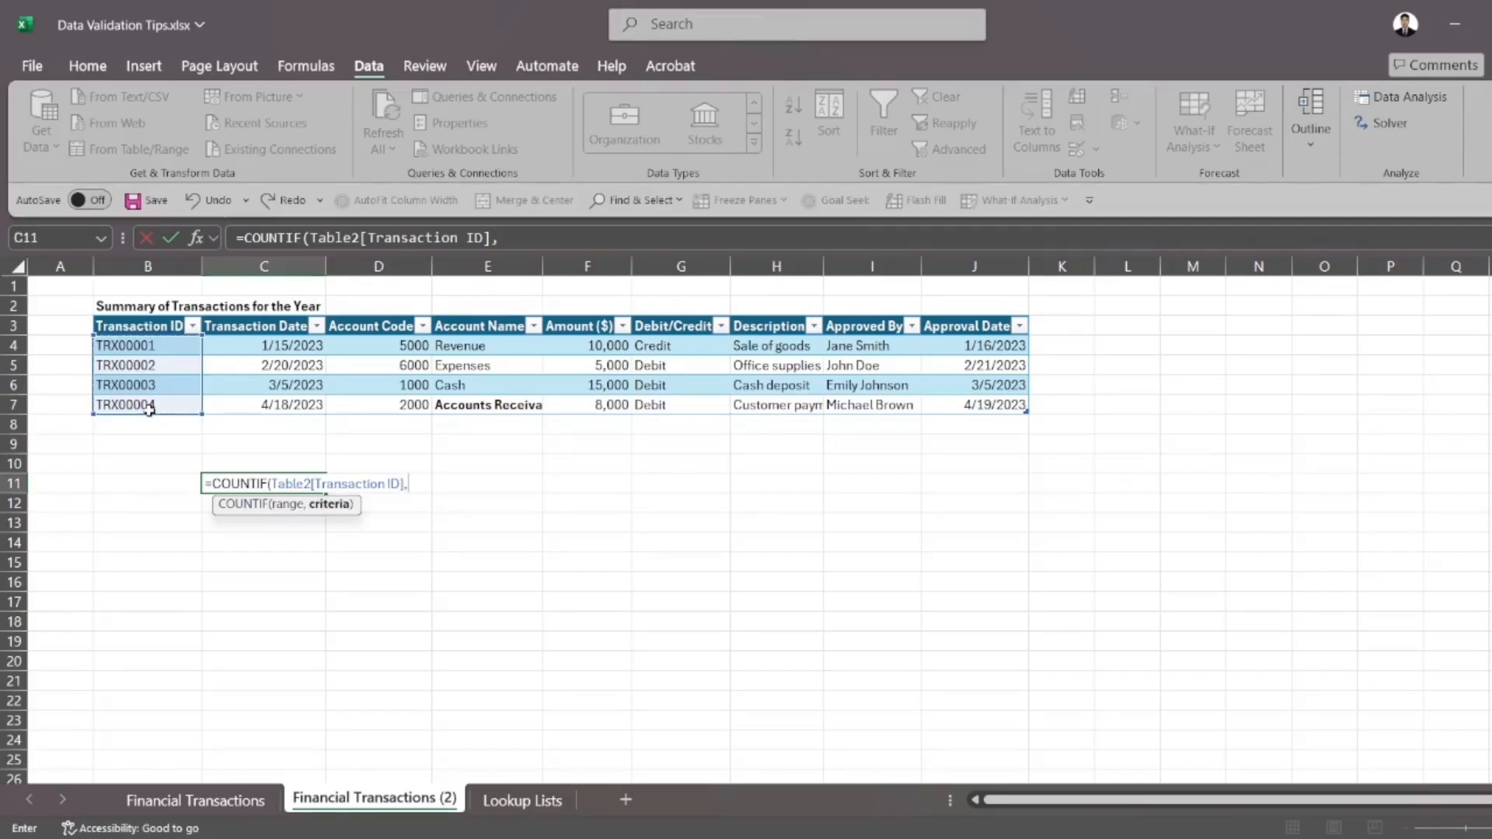
click(155, 347)
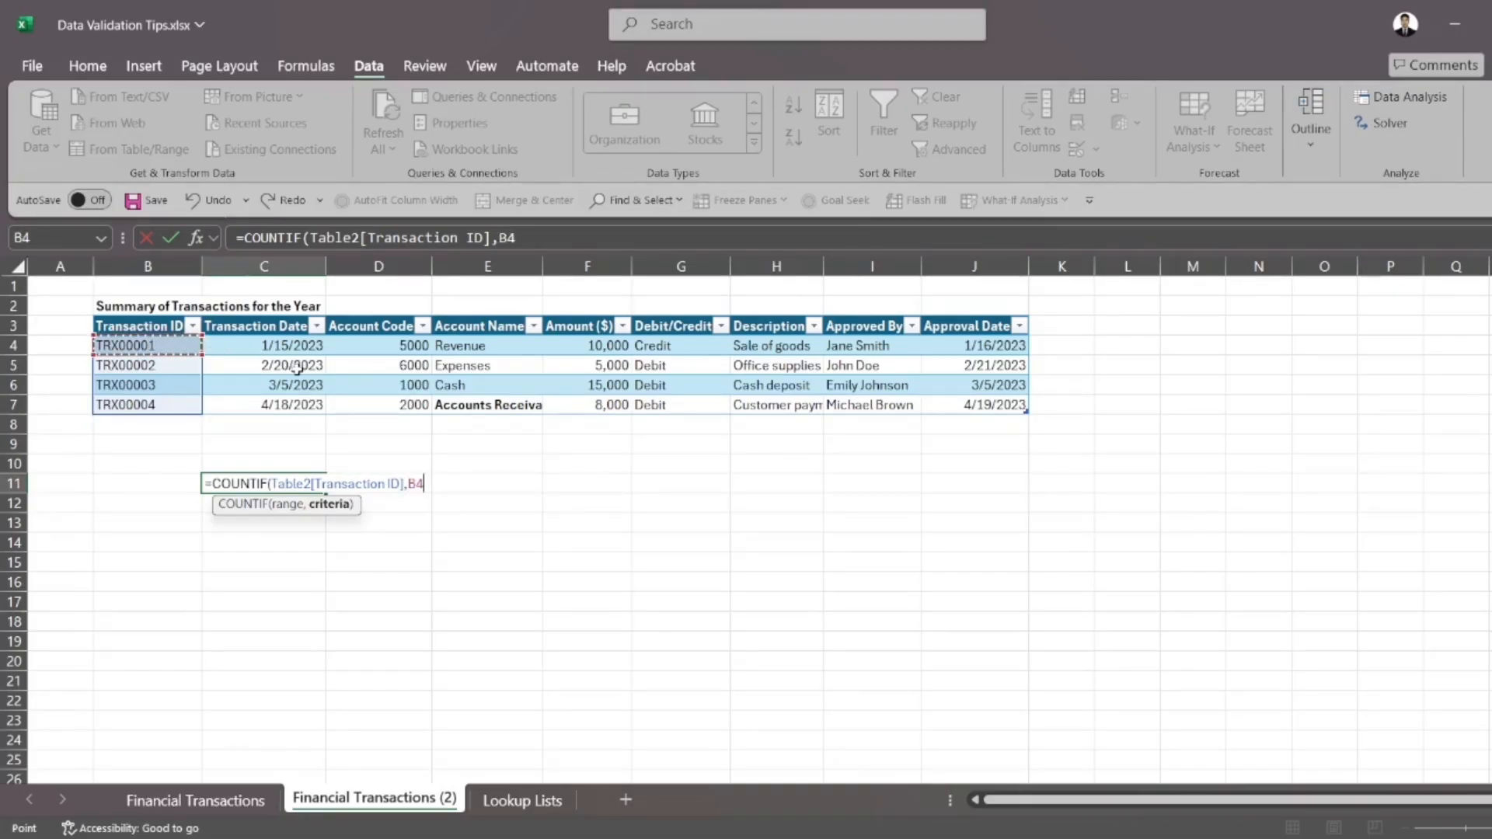
text())
key(Return)
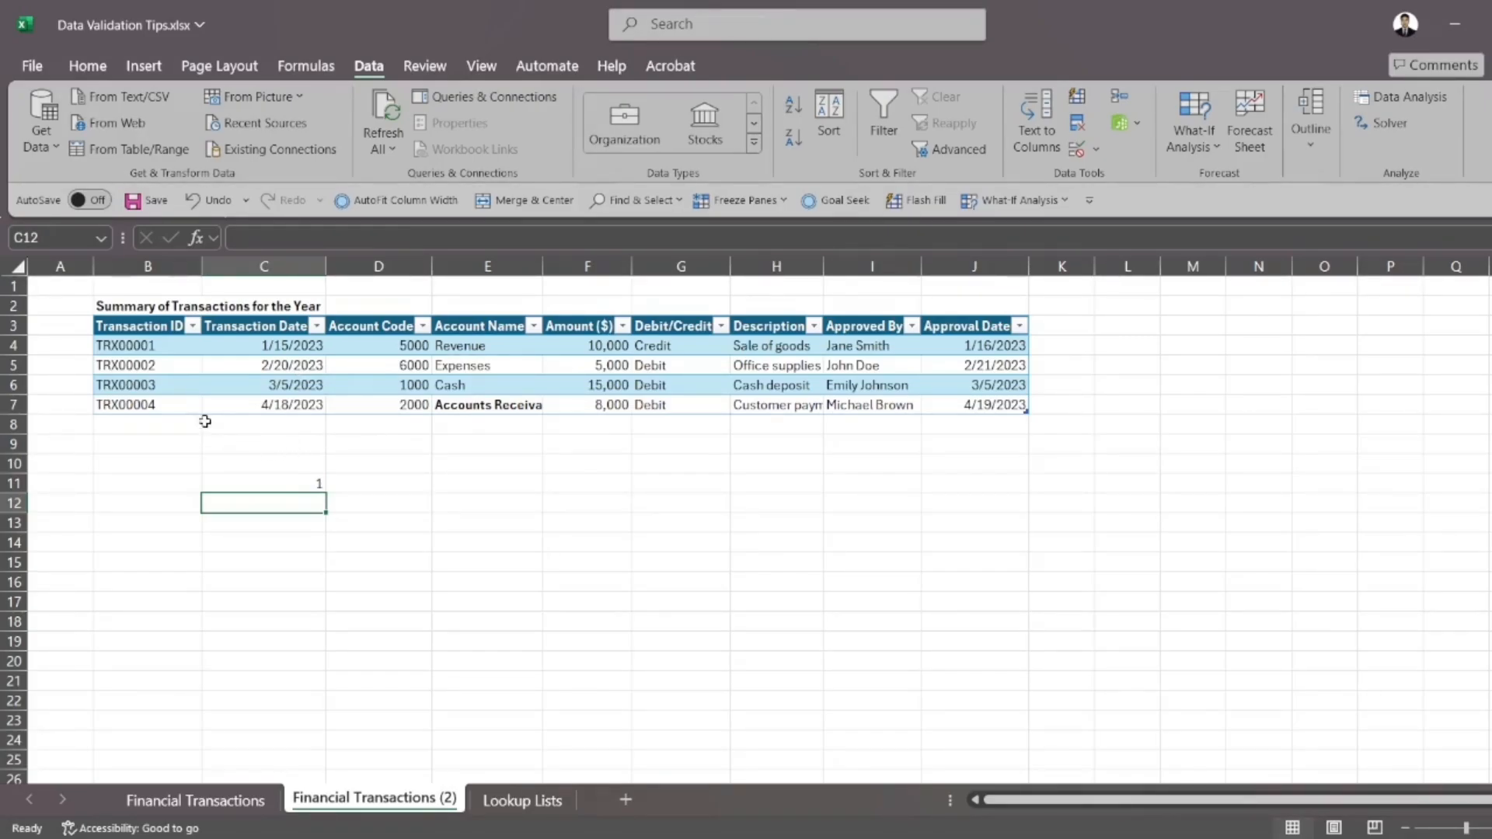
click(299, 483)
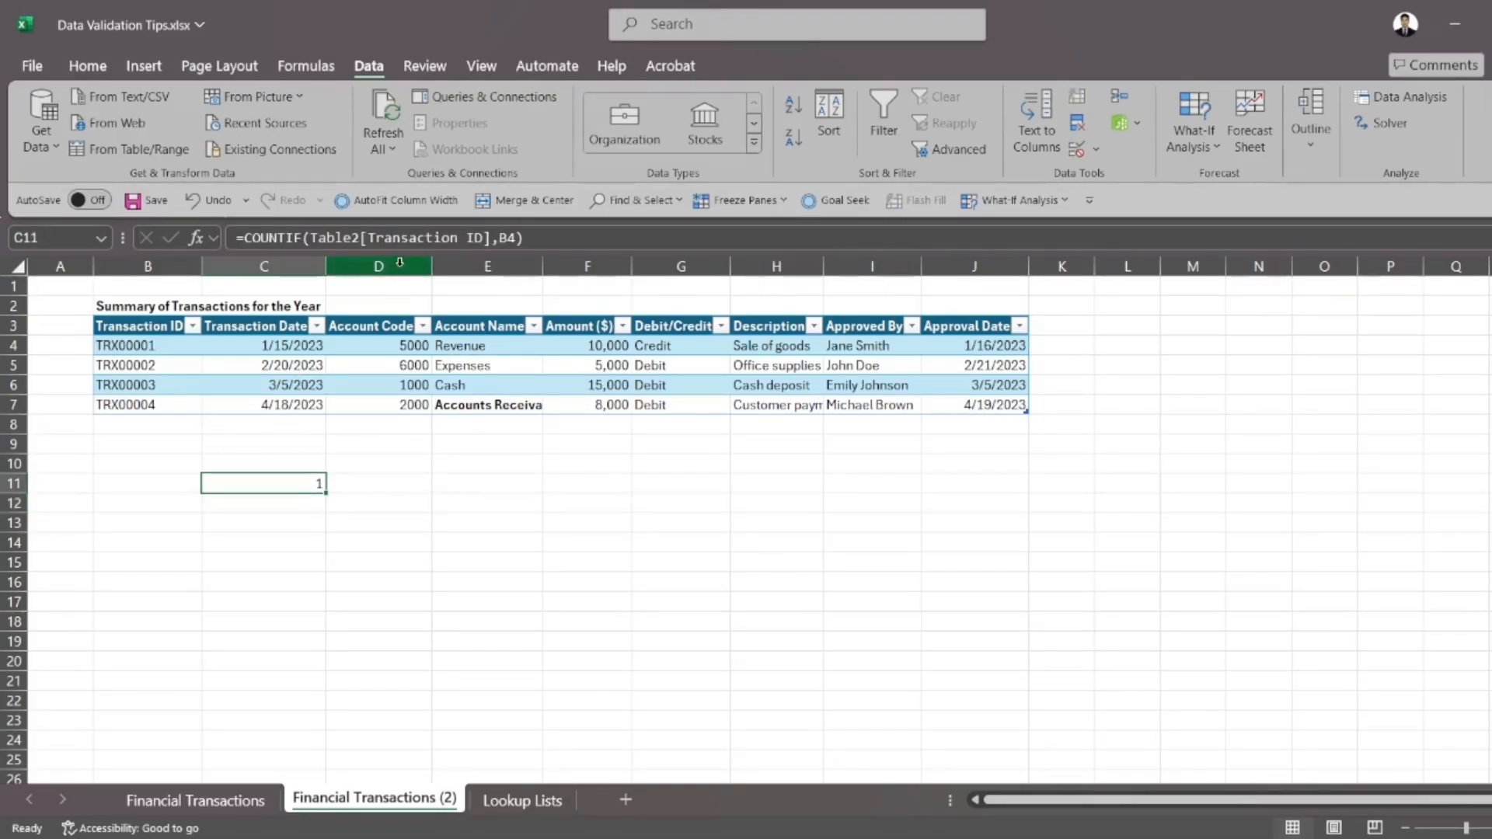
click(487, 241)
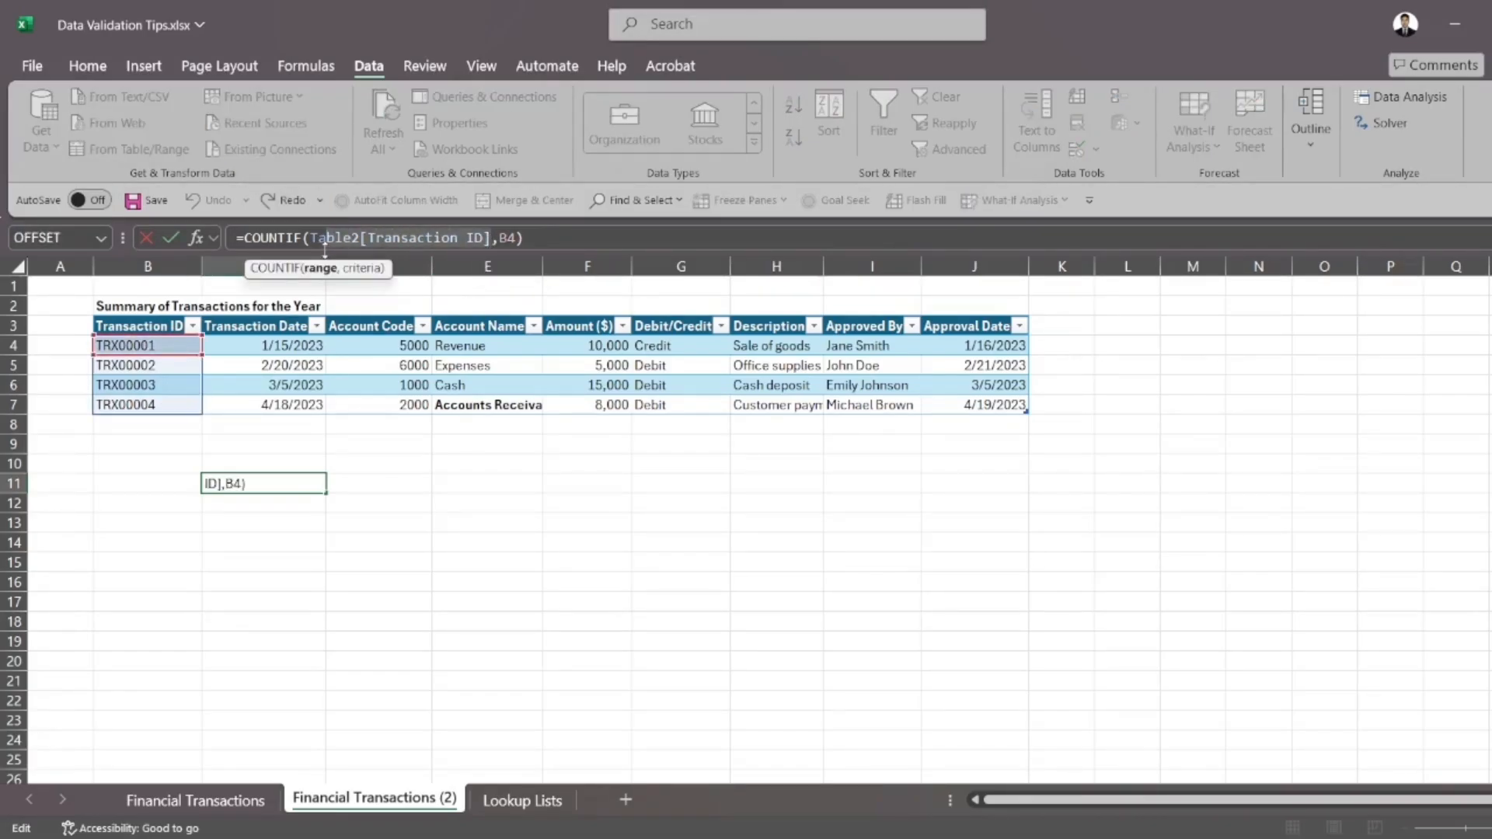
key(Escape)
Add the duplicate transaction ID TRX00001 in cell B8 and check the COUNTIF result in C11
click(194, 426)
text(TRX00001)
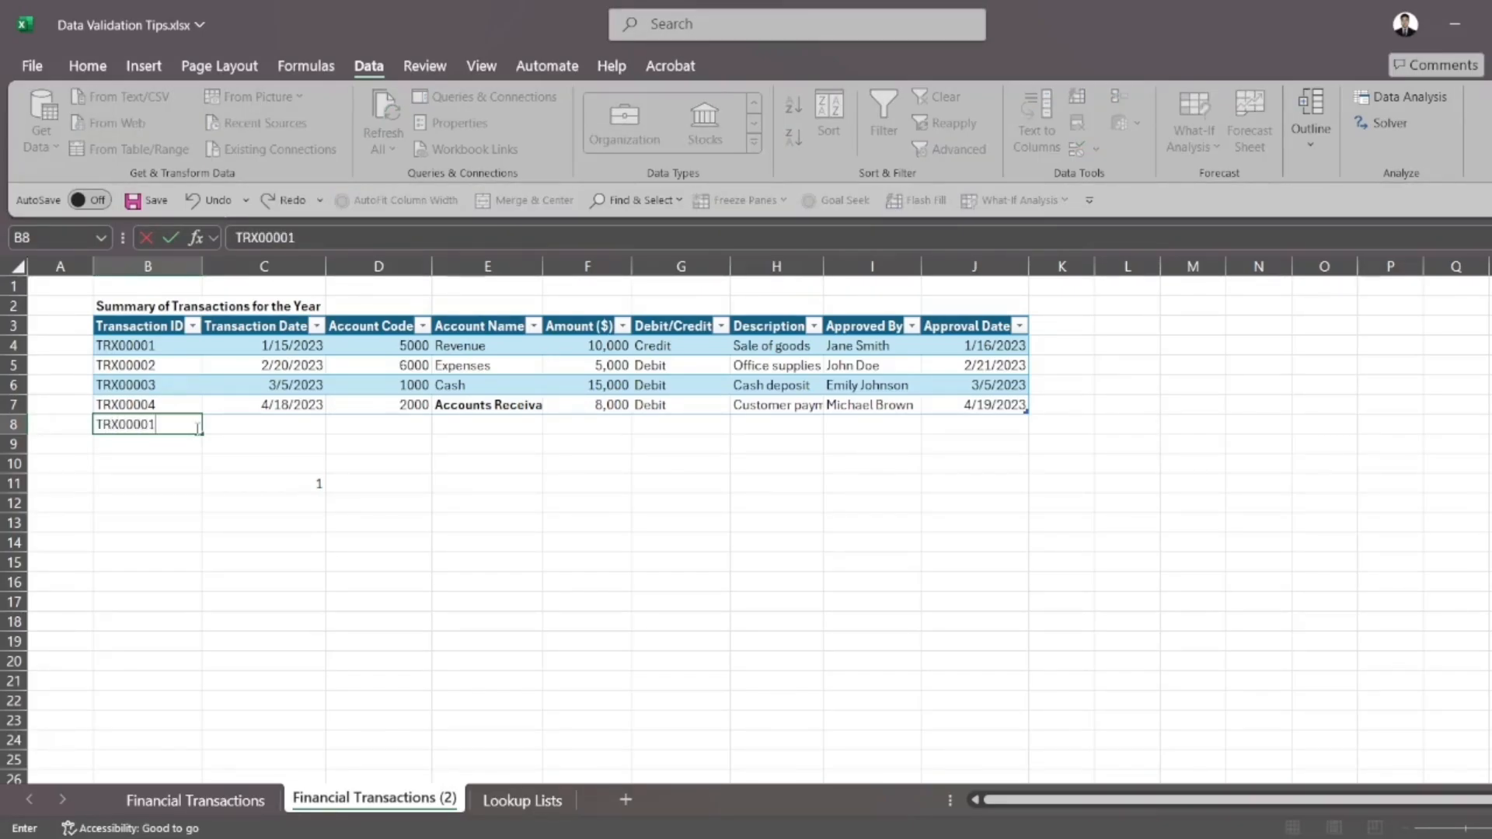
key(Return)
click(303, 486)
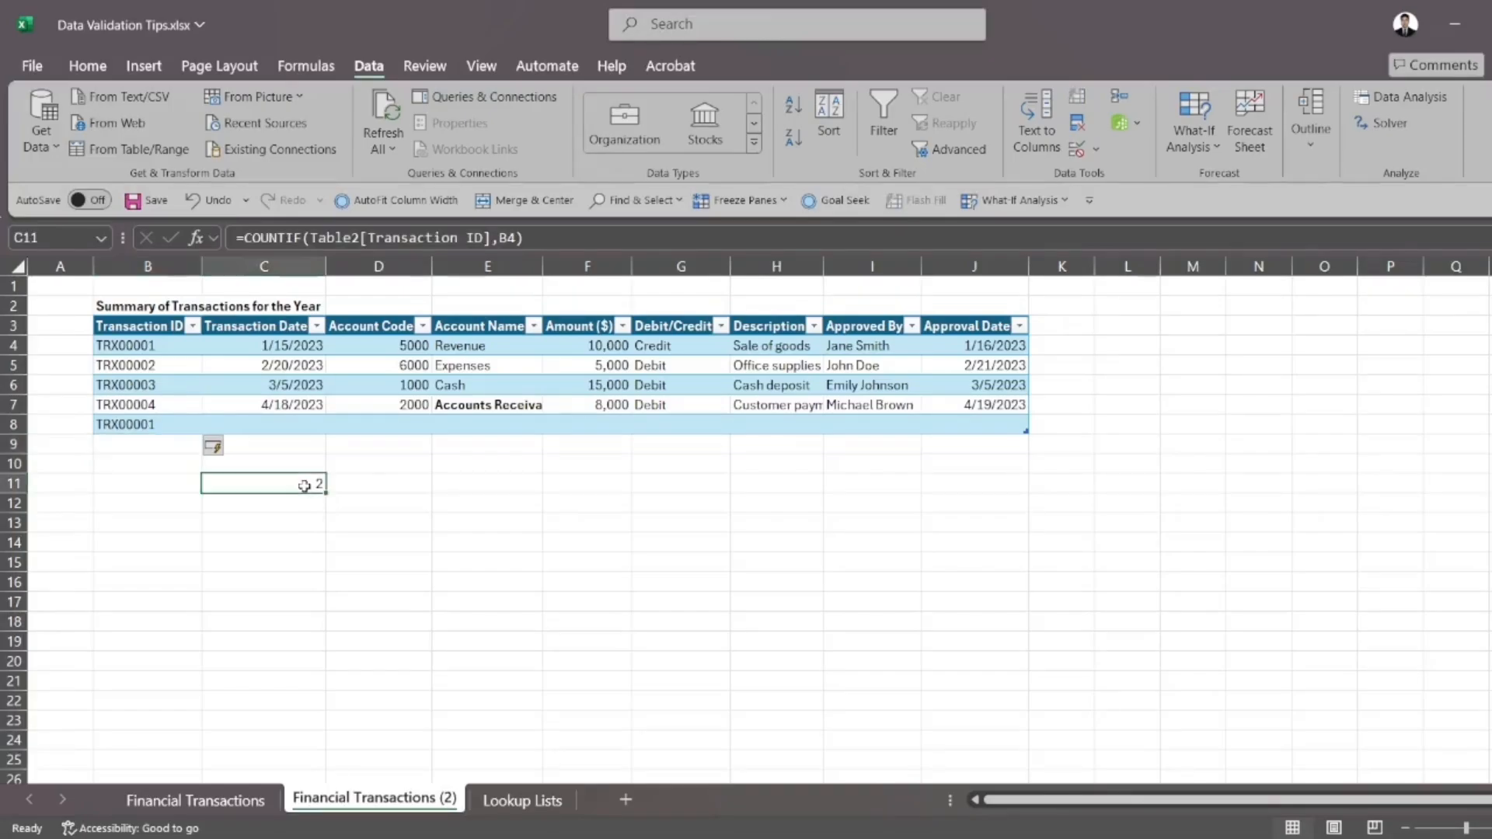
drag(145, 342, 146, 432)
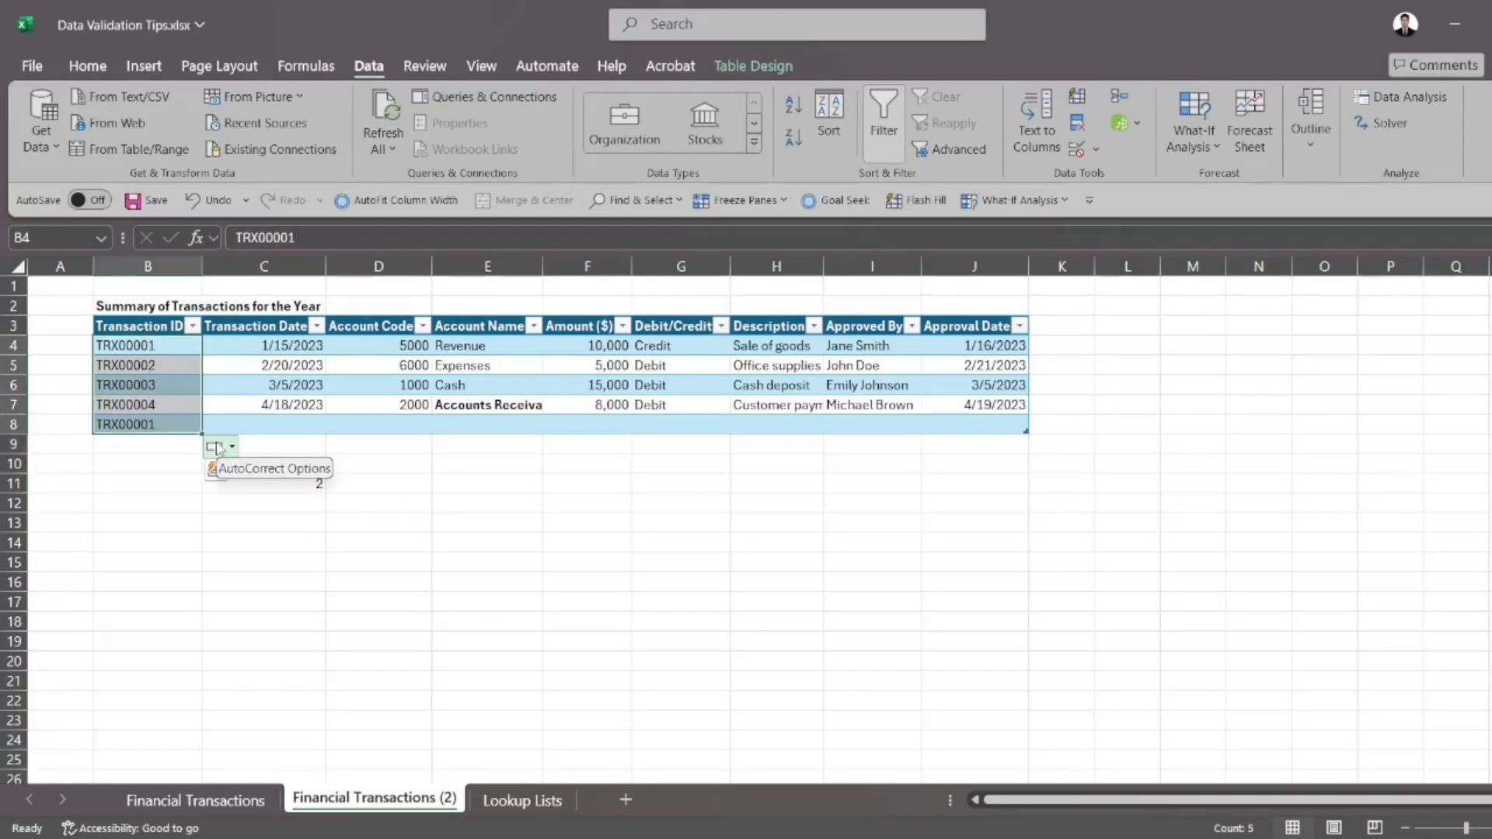
click(449, 523)
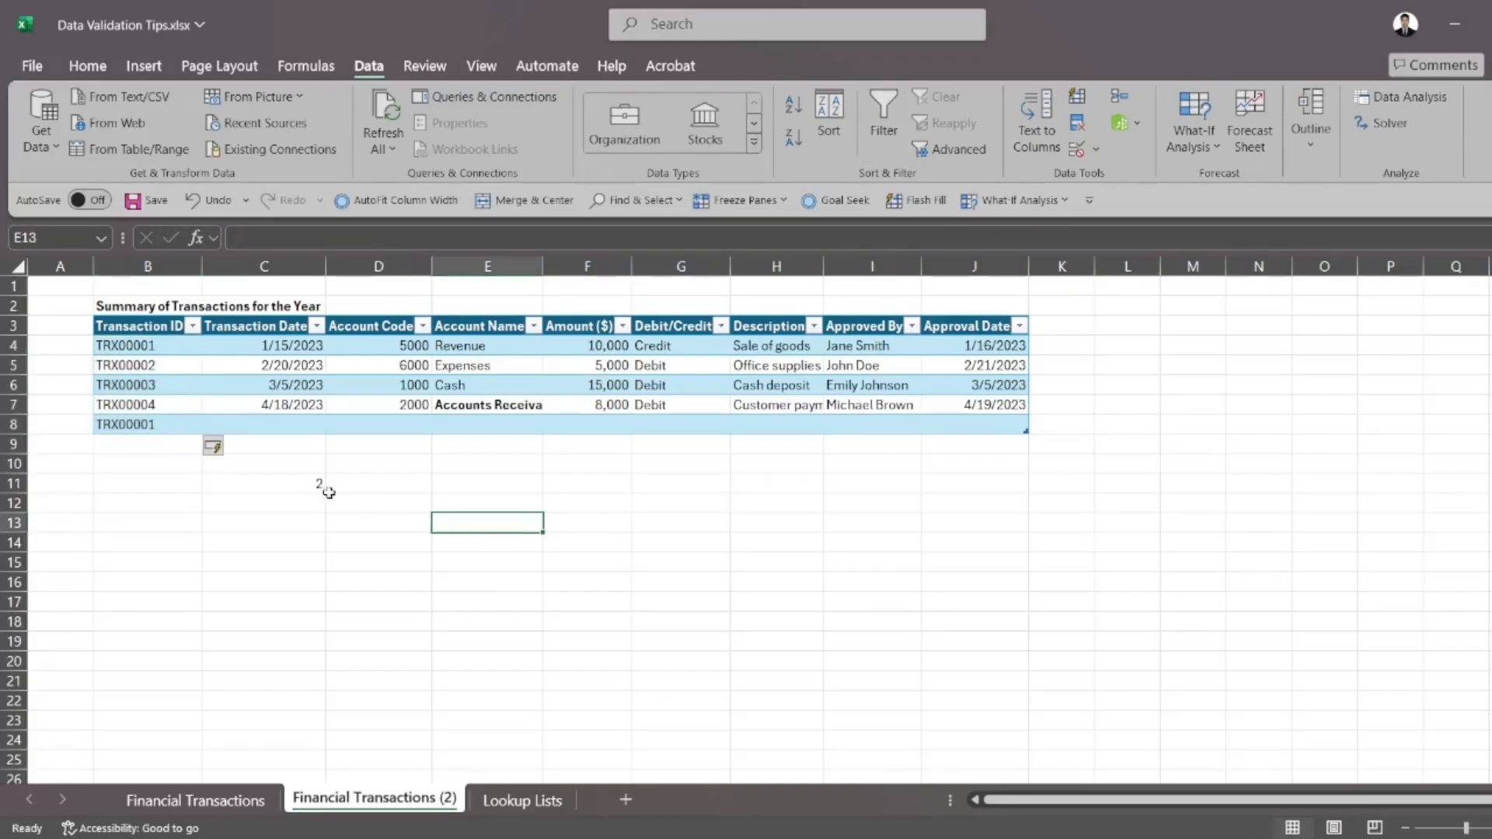
Undo the duplicate entry and table expansion in row 8, and clear the COUNTIF test formula from C11
key(ctrl+z)
key(ctrl+z)
click(296, 480)
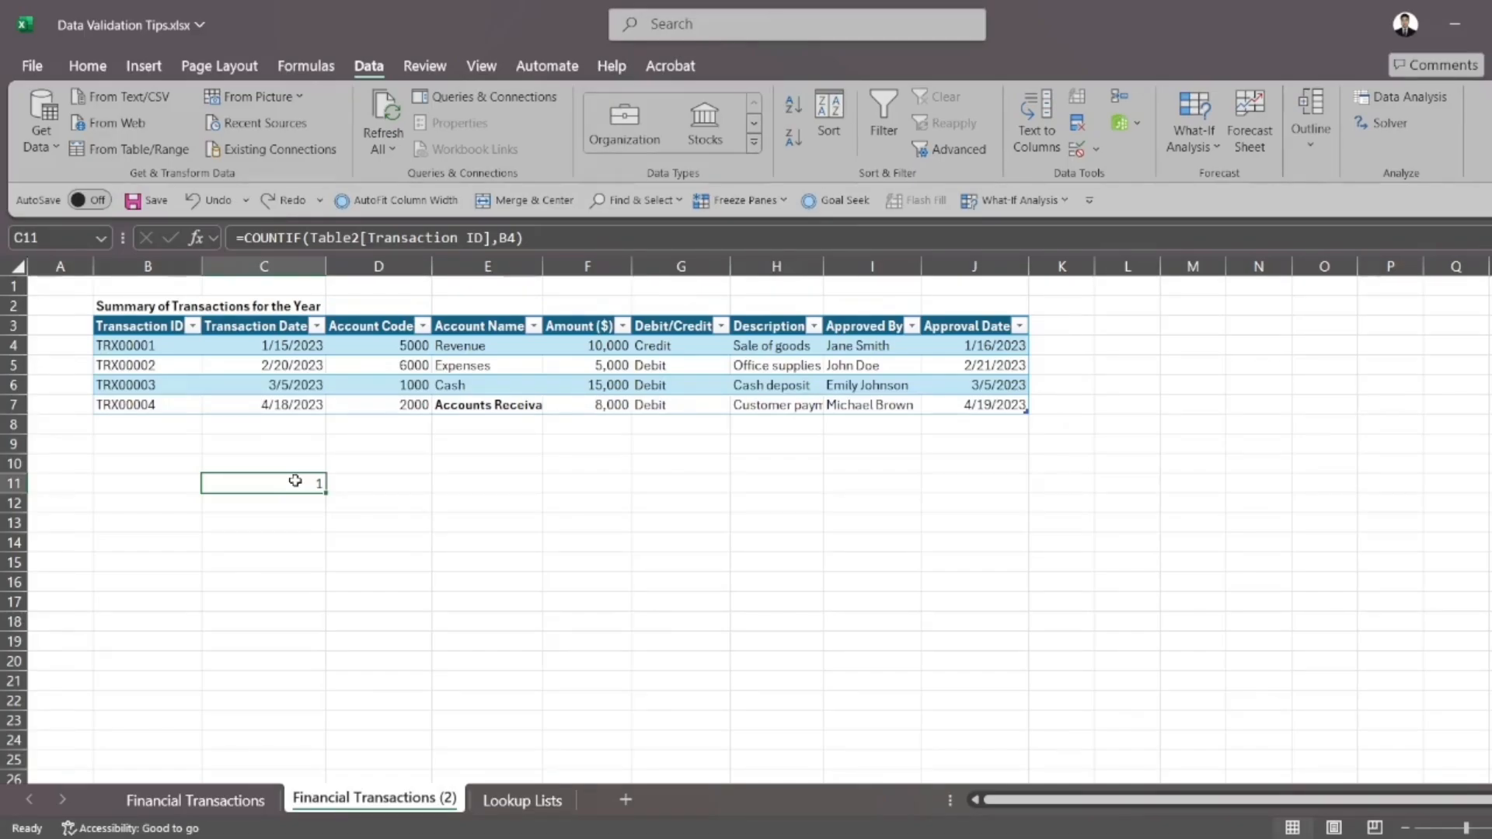
key(Delete)
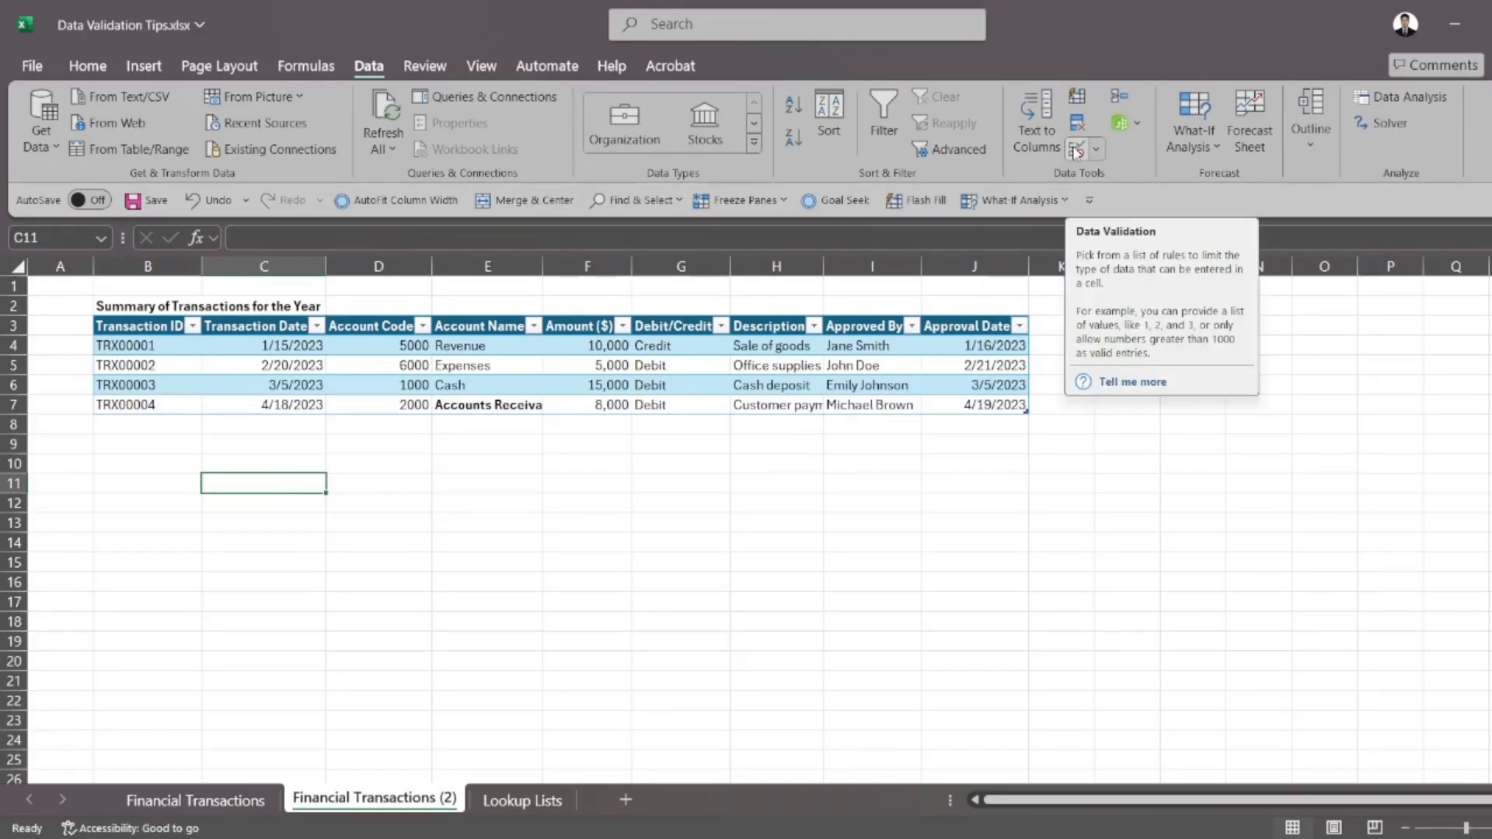
Start a data validation rule for Transaction ID cells B4:B7 and set its allowed type to Custom
click(187, 380)
drag(166, 347, 182, 405)
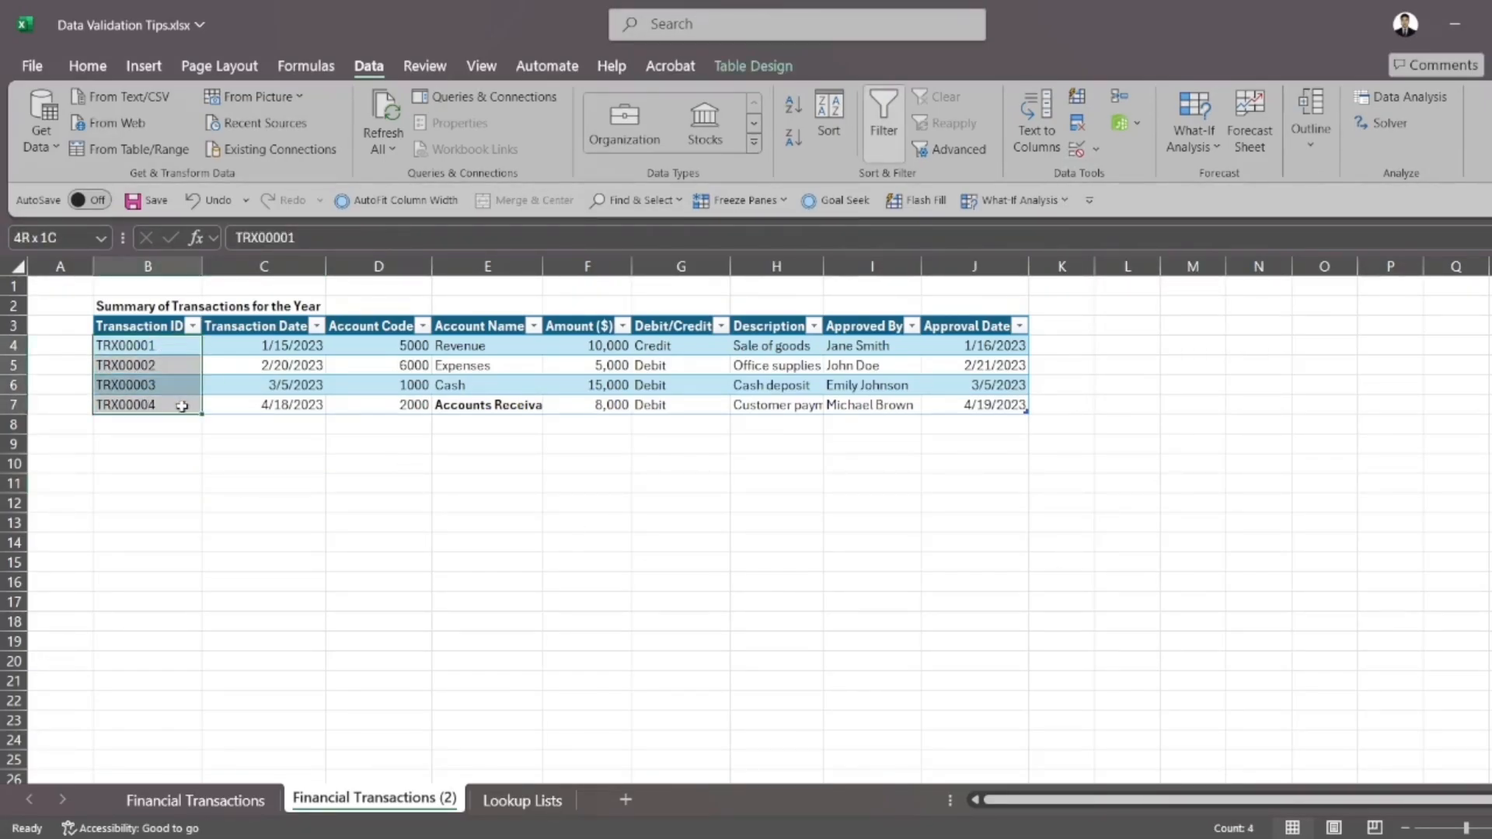
click(1077, 150)
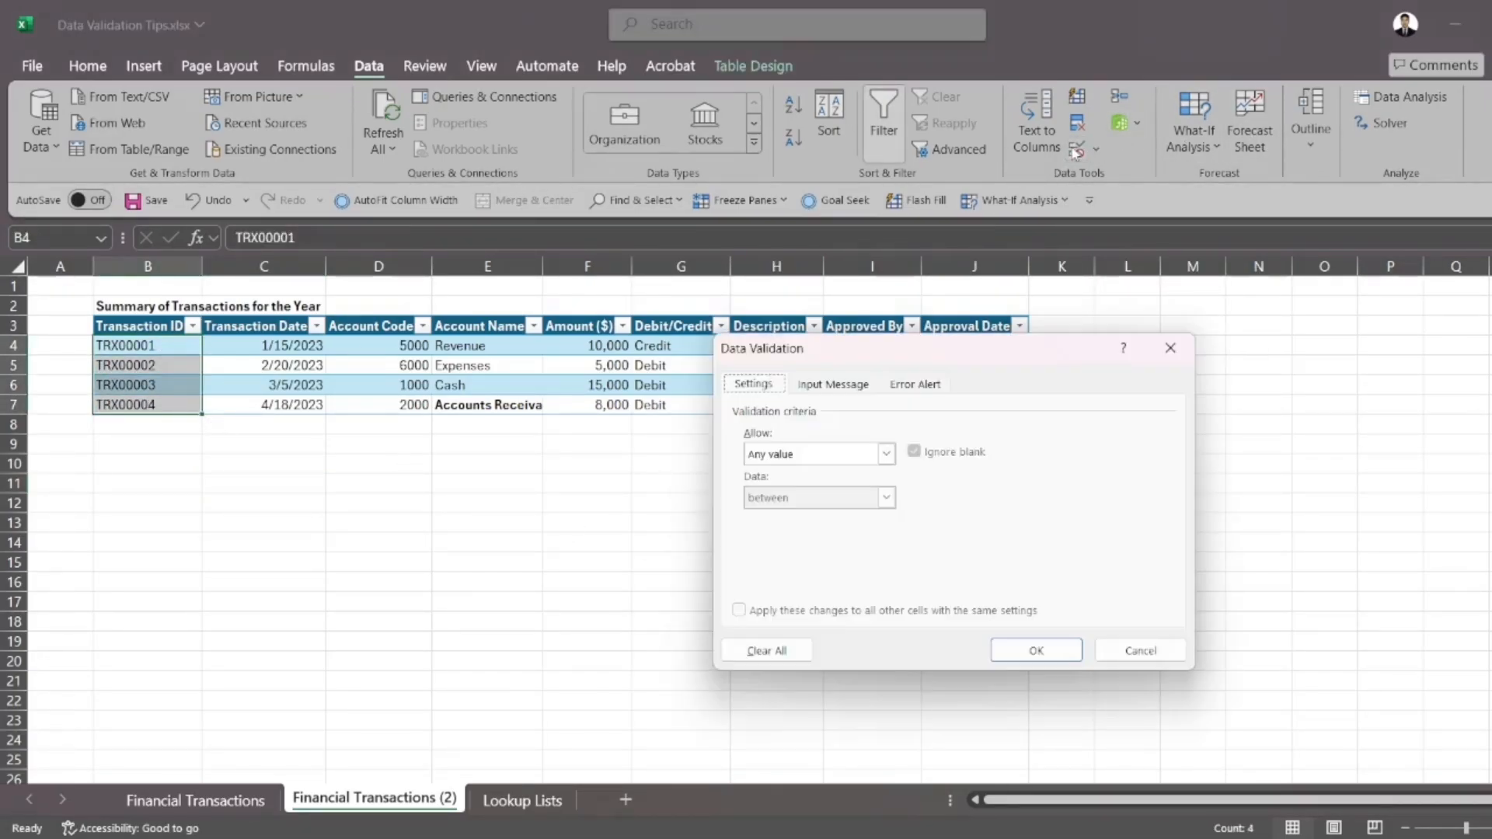
click(844, 455)
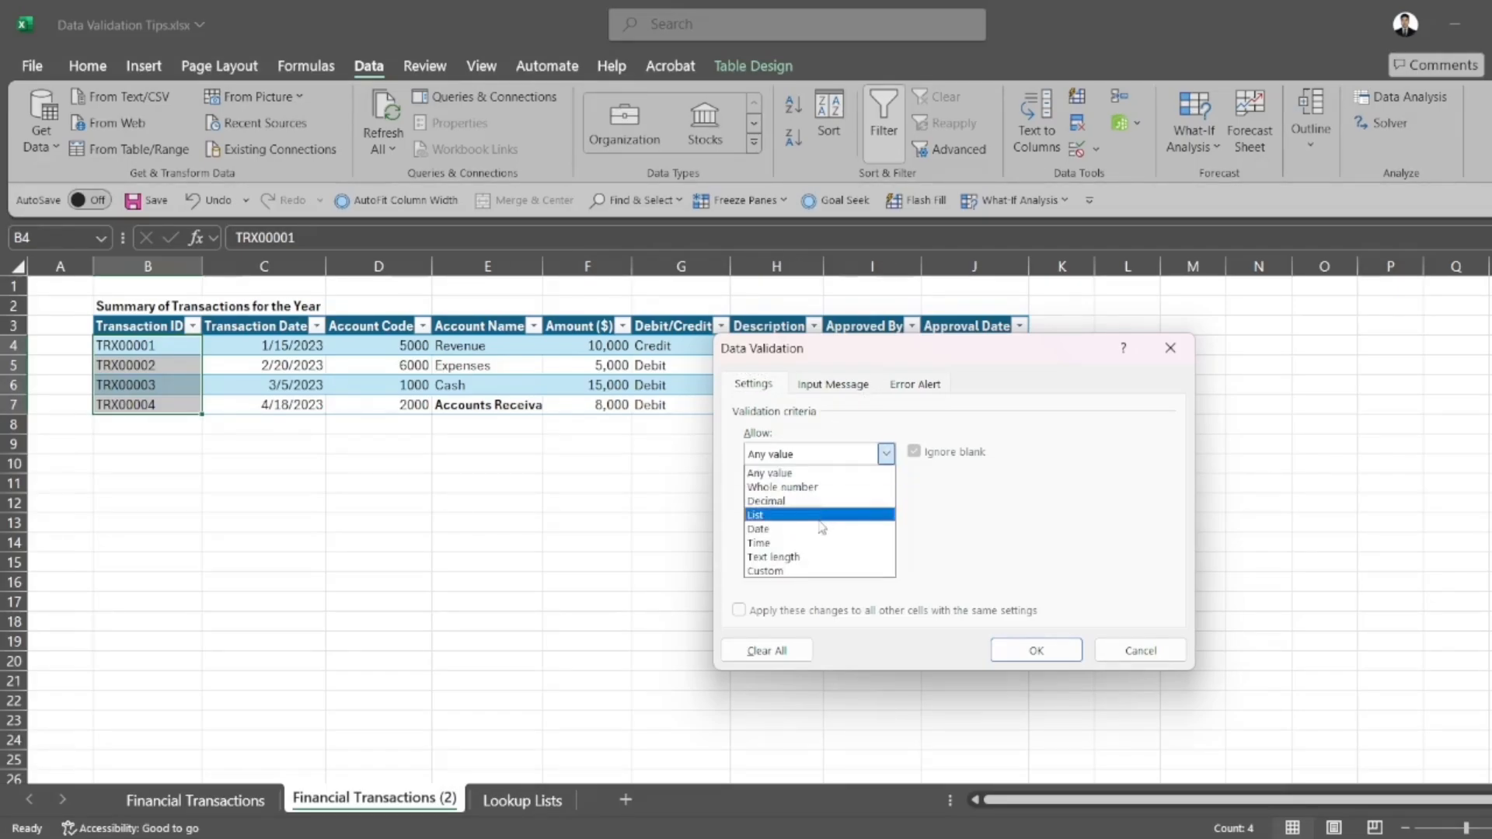
click(793, 571)
Enter the validation formula =countif(B4:B7,B4)<2 and apply the rule to the Transaction ID cells
click(813, 539)
text(=countif()
click(133, 356)
drag(132, 355, 139, 405)
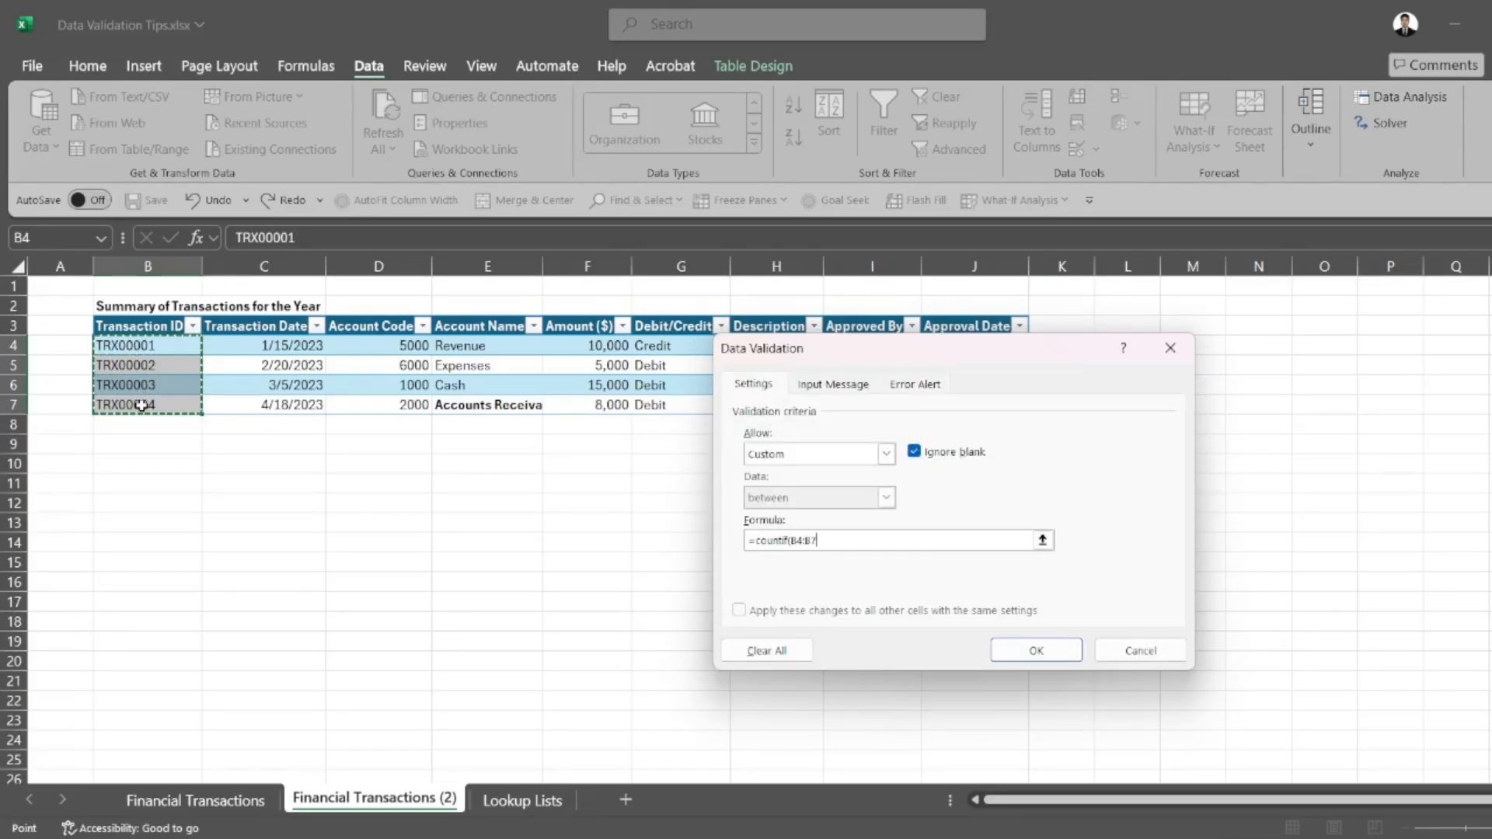
text(,)
click(158, 348)
text()<2)
key(Return)
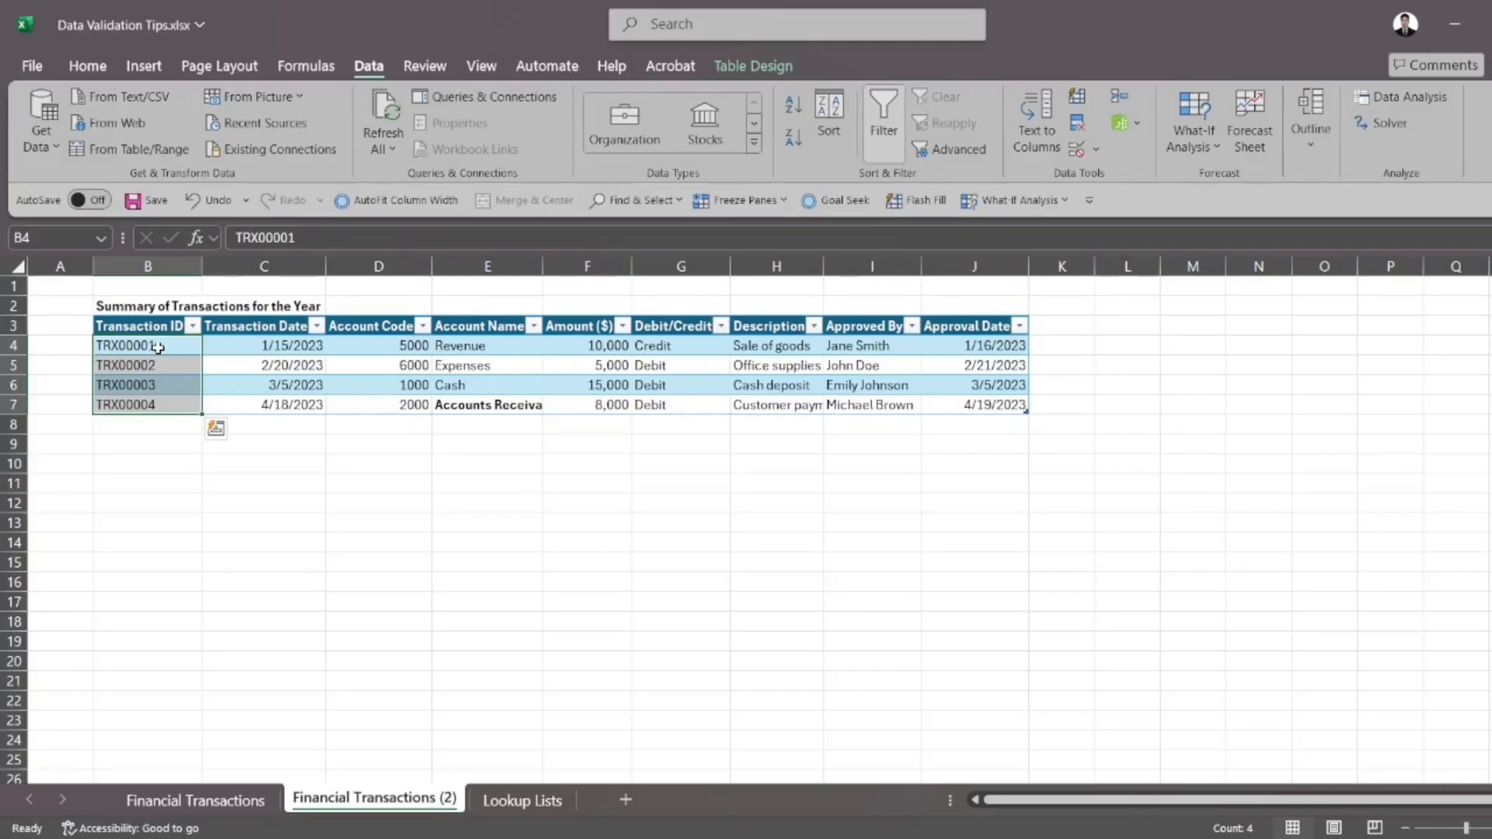
Test the duplicate rule by changing the transaction ID in cell B7 to TRX00001, then reselect the cell
click(144, 400)
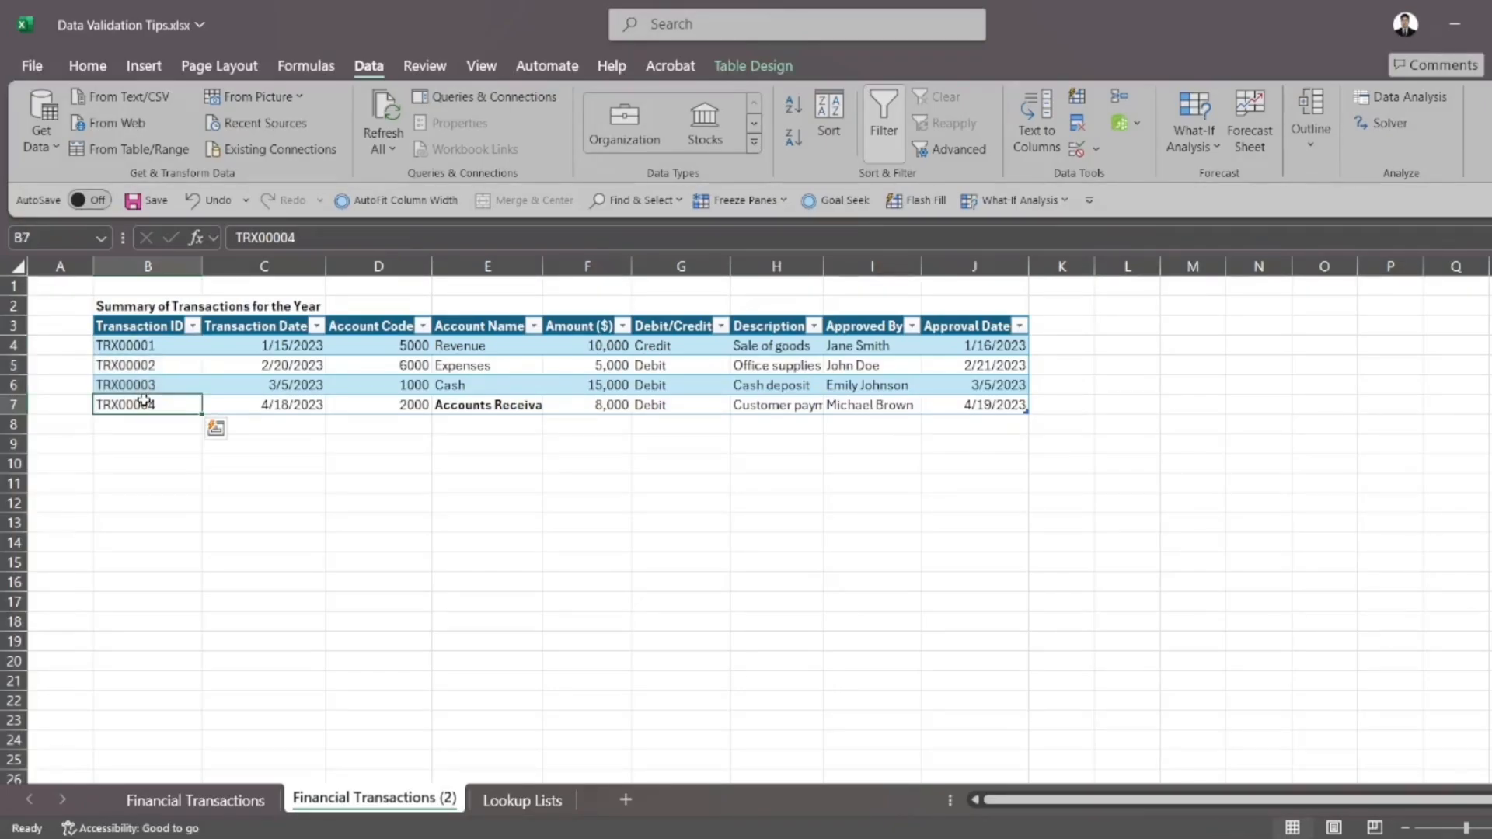
click(347, 245)
key(BackSpace)
text(1)
key(Return)
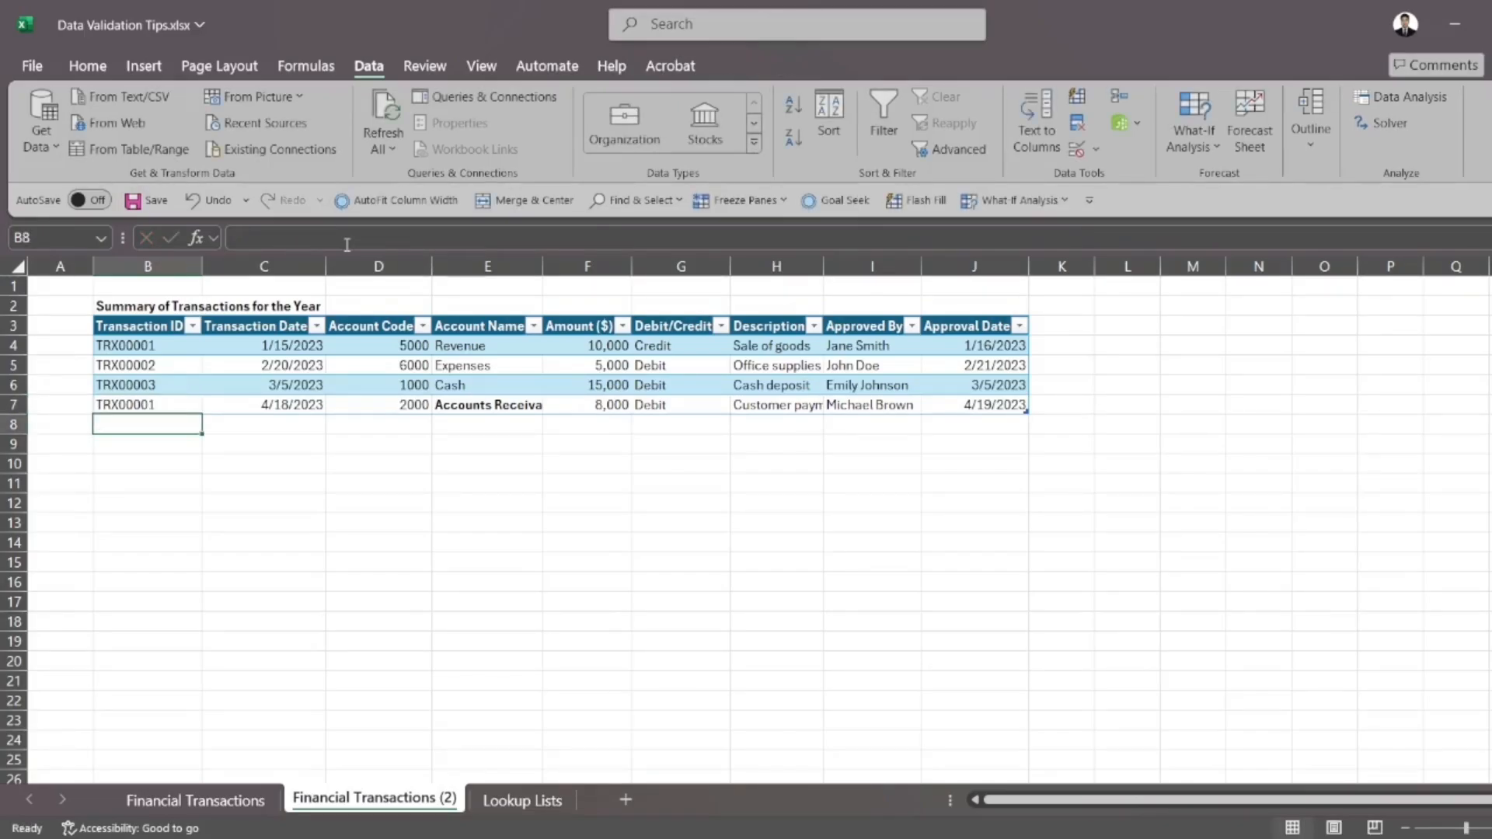
click(156, 405)
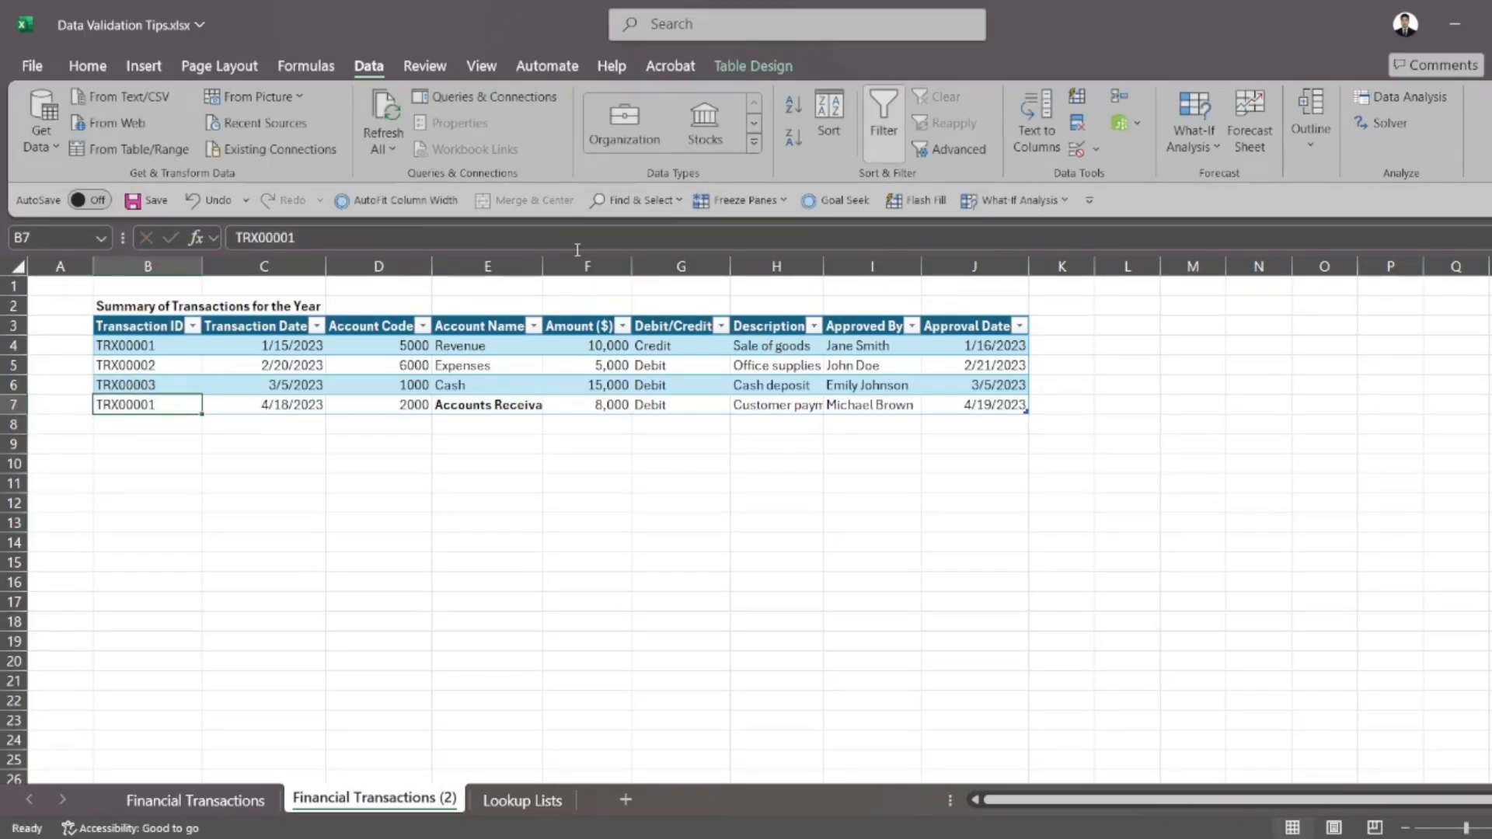
Change the COUNTIF range in the validation formula for Transaction ID cells B4:B7 to the absolute reference $B$4:$B$7
drag(183, 348, 192, 402)
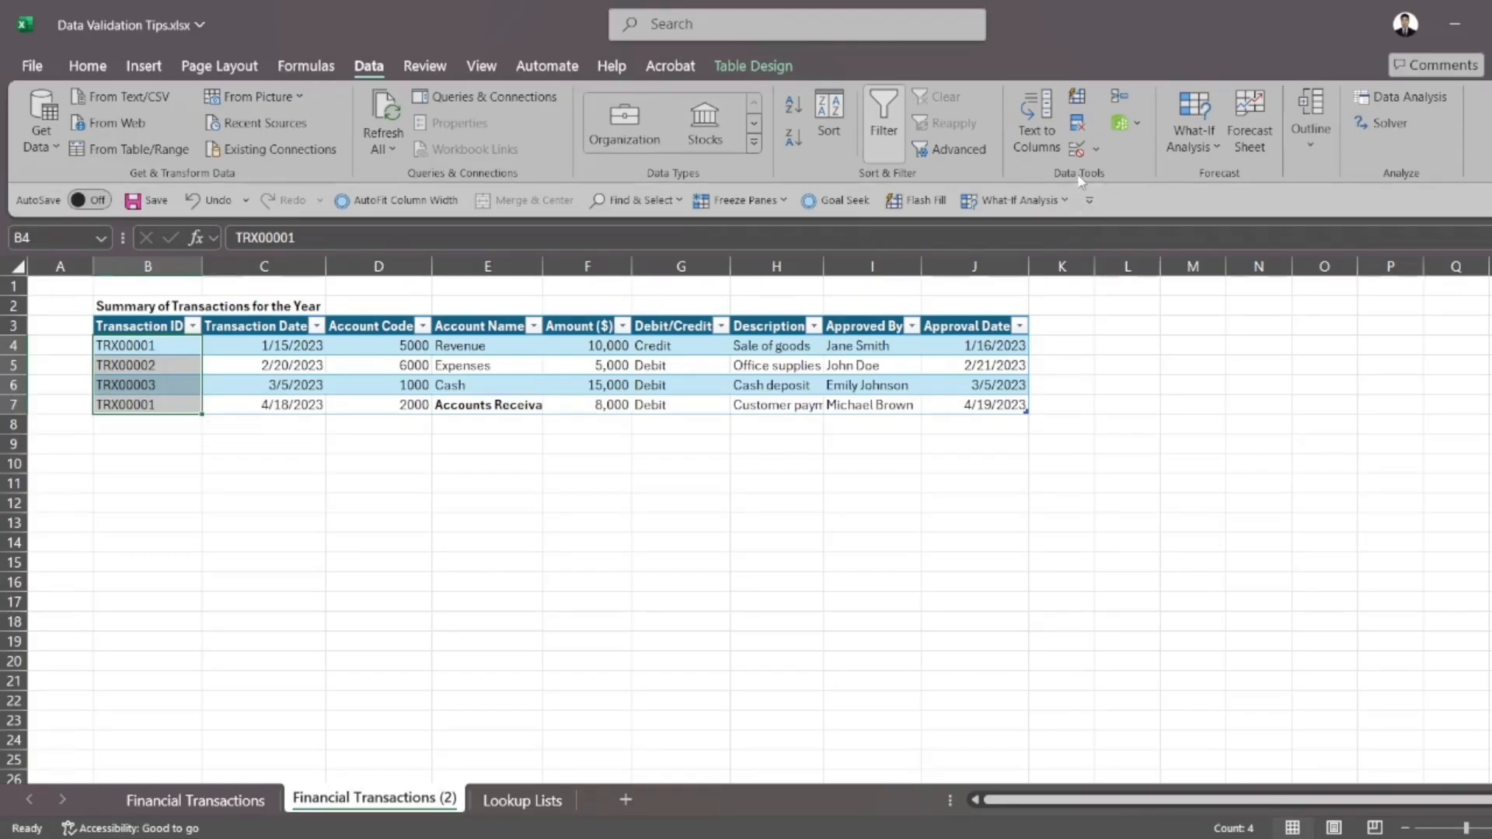
click(1077, 150)
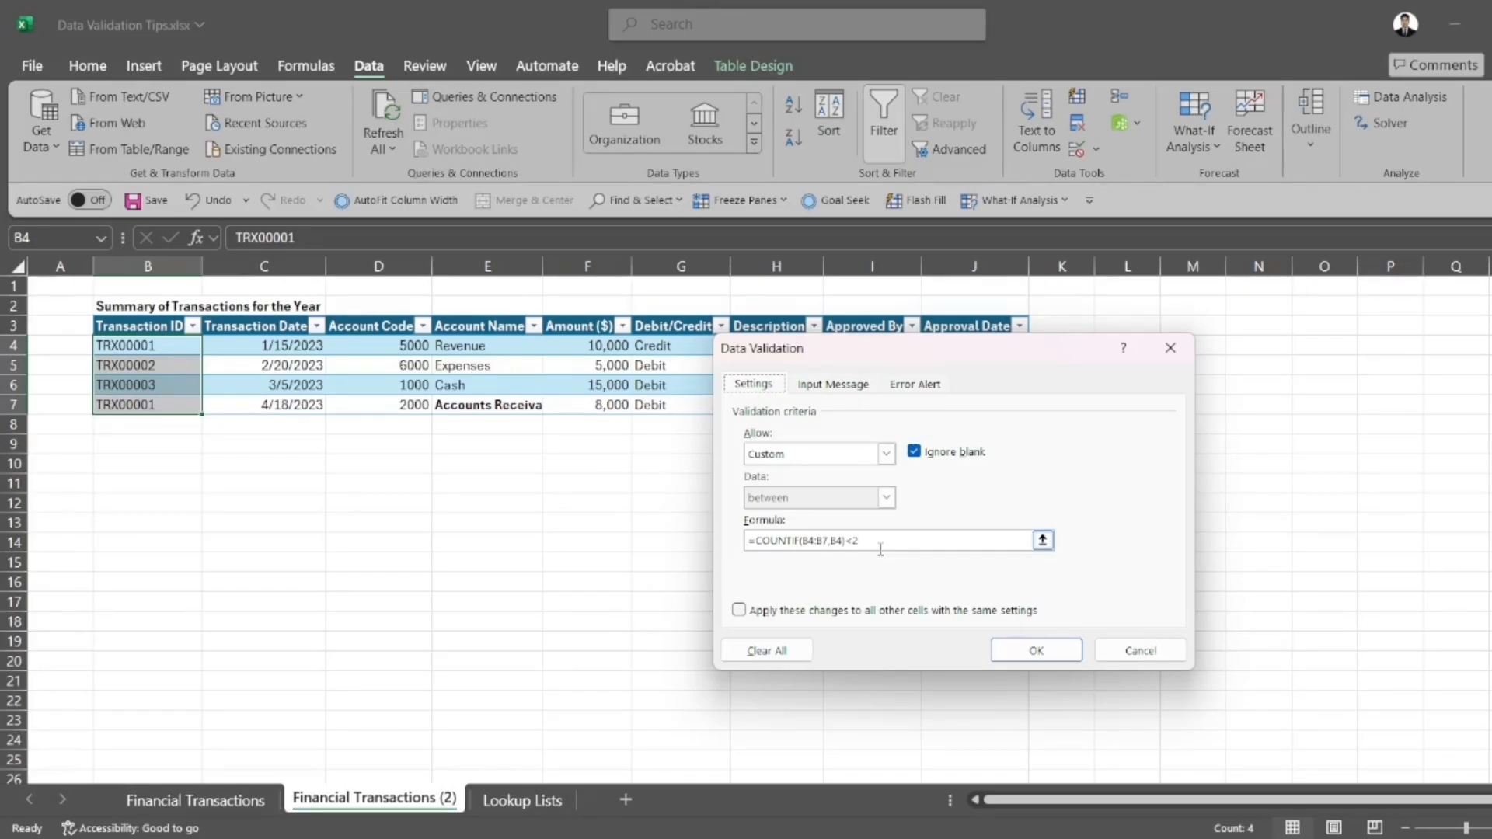
click(831, 540)
drag(805, 541, 802, 541)
key(F4)
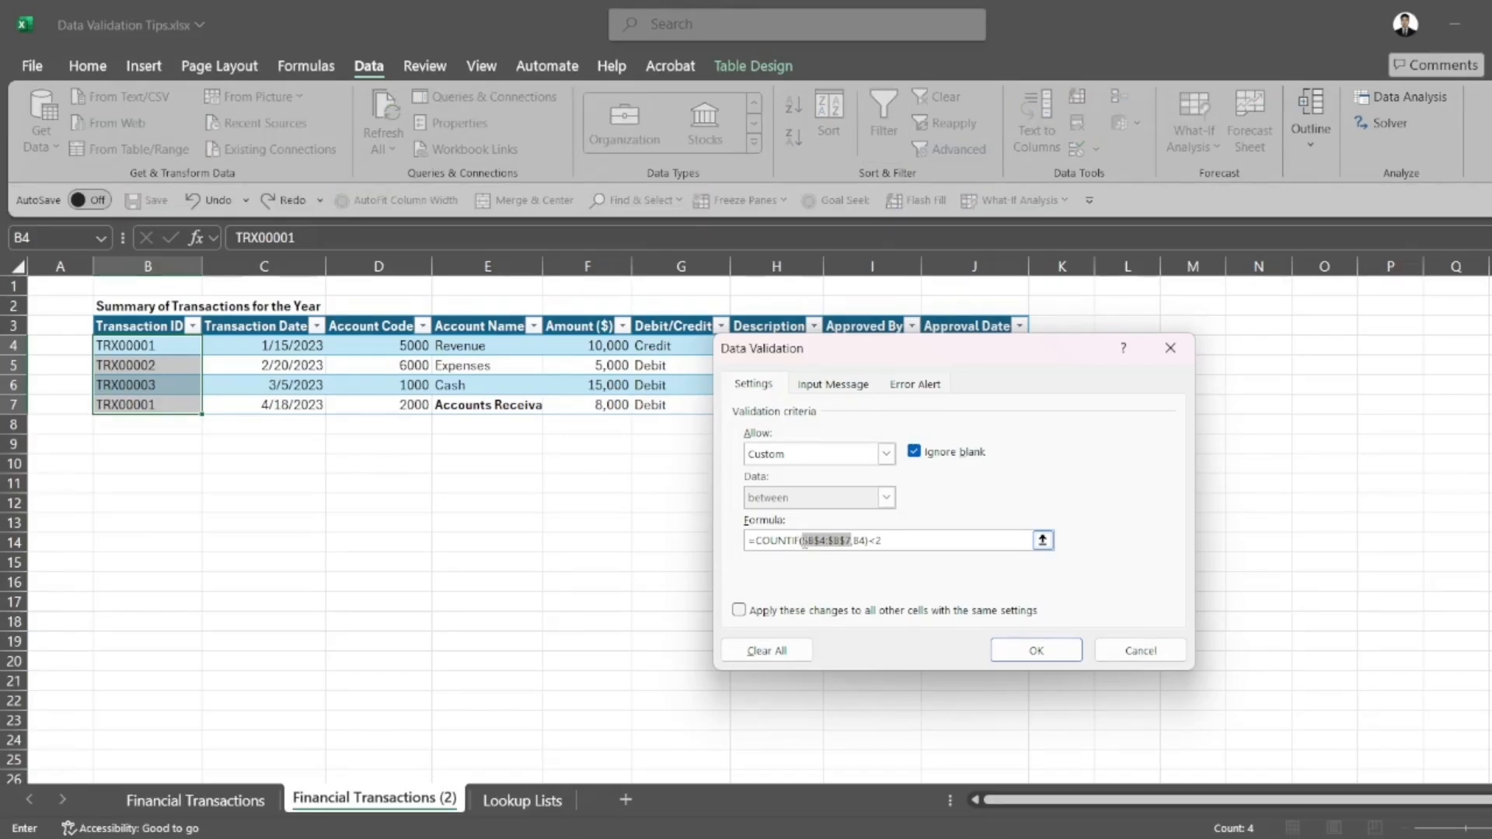
key(Return)
Test the duplicate rule by clearing cell B7 and re-entering TRX00001, then cancel the entry
click(140, 403)
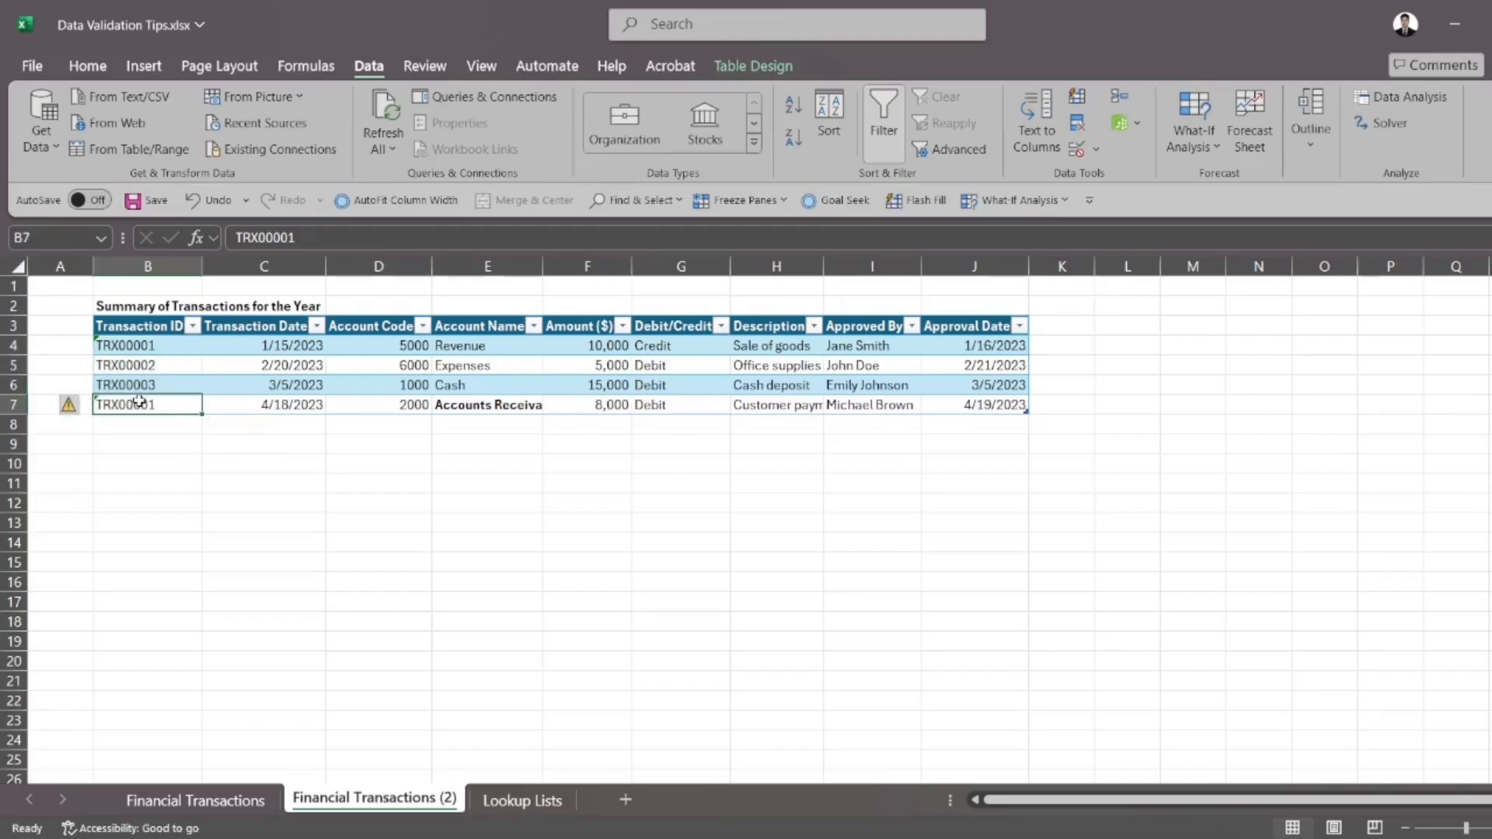
key(Delete)
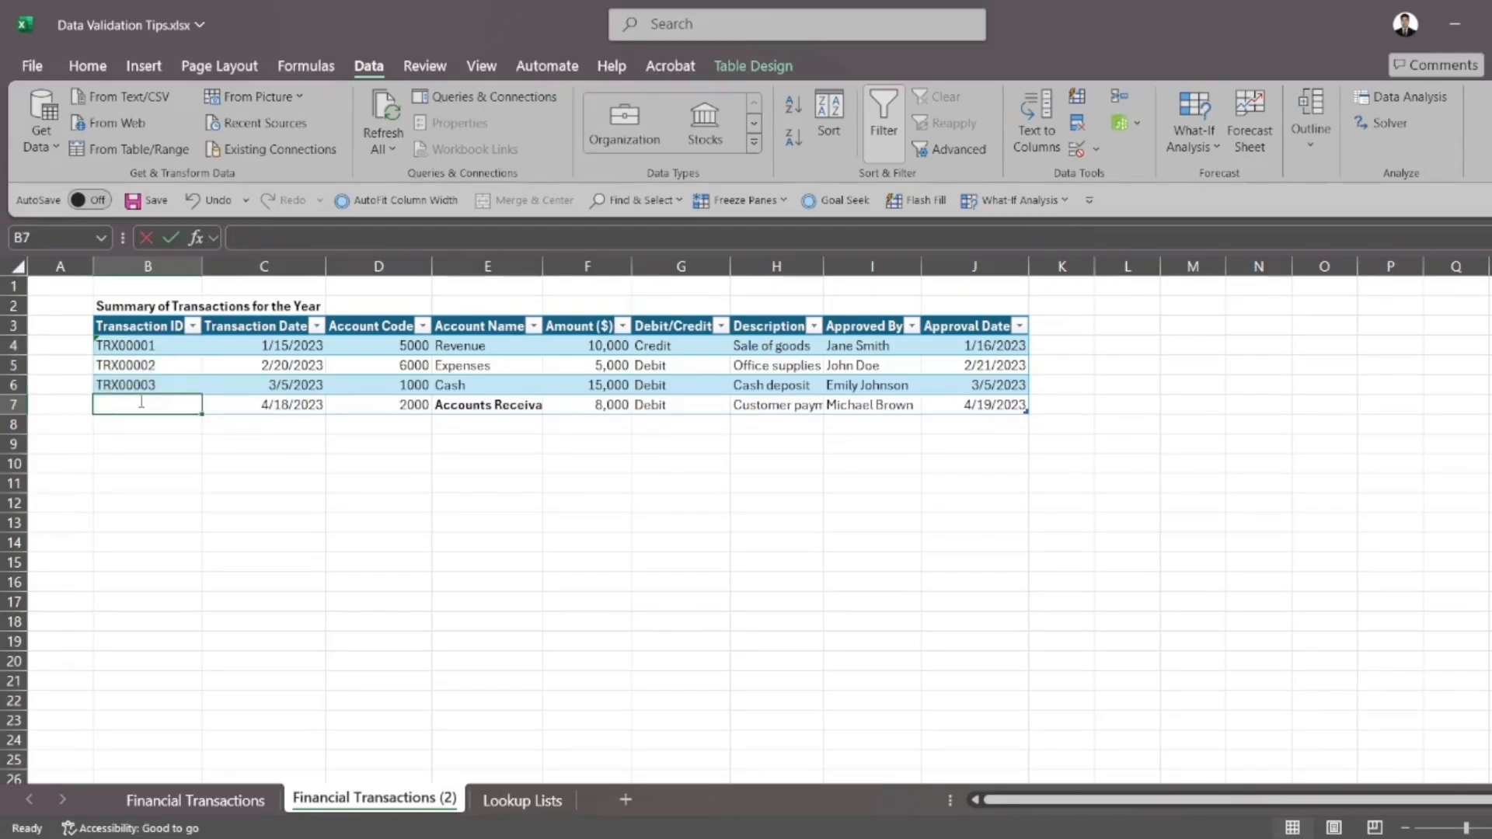
text(TRX00001)
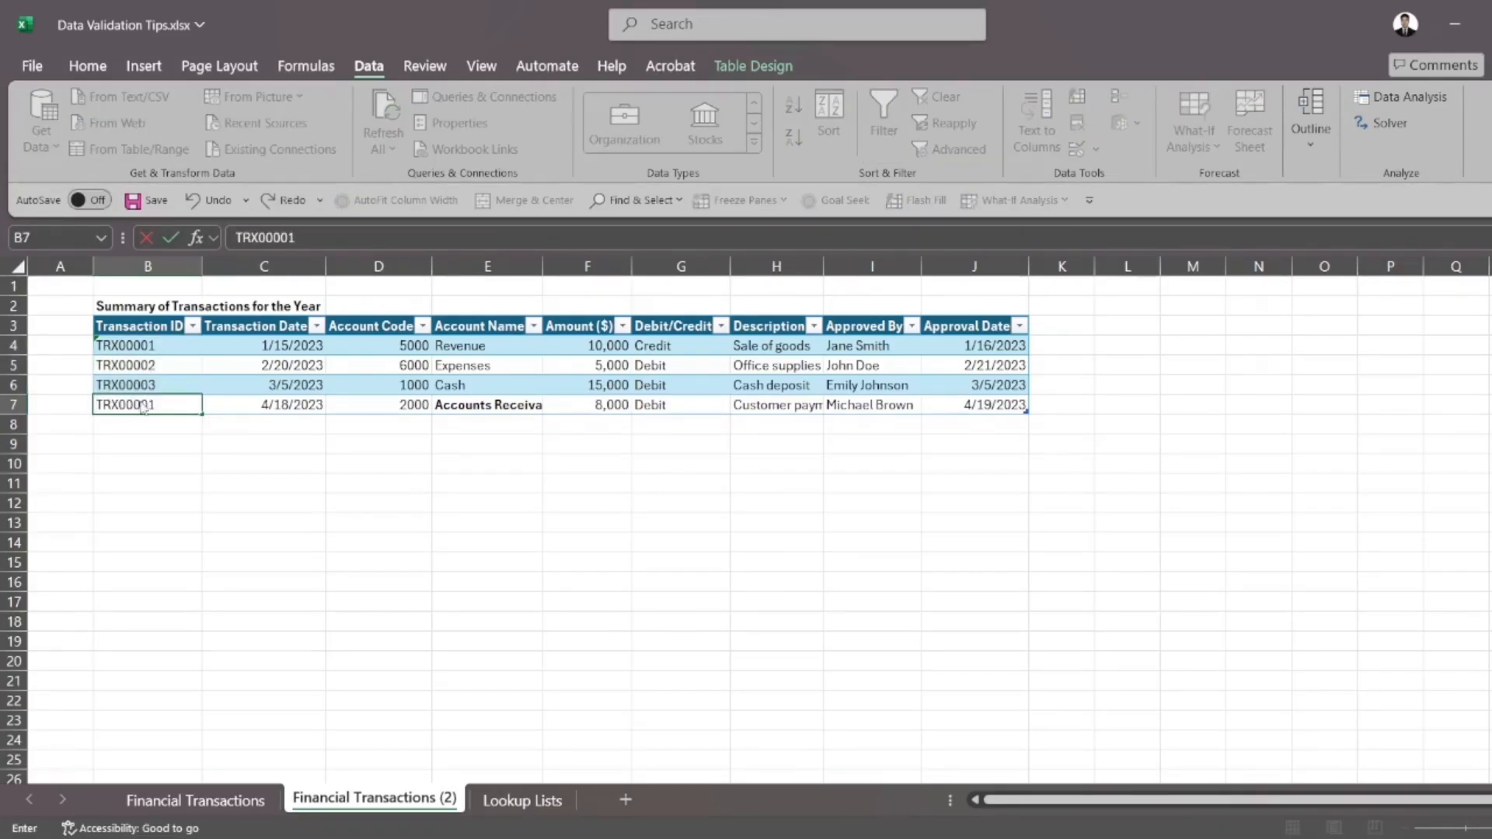
key(Return)
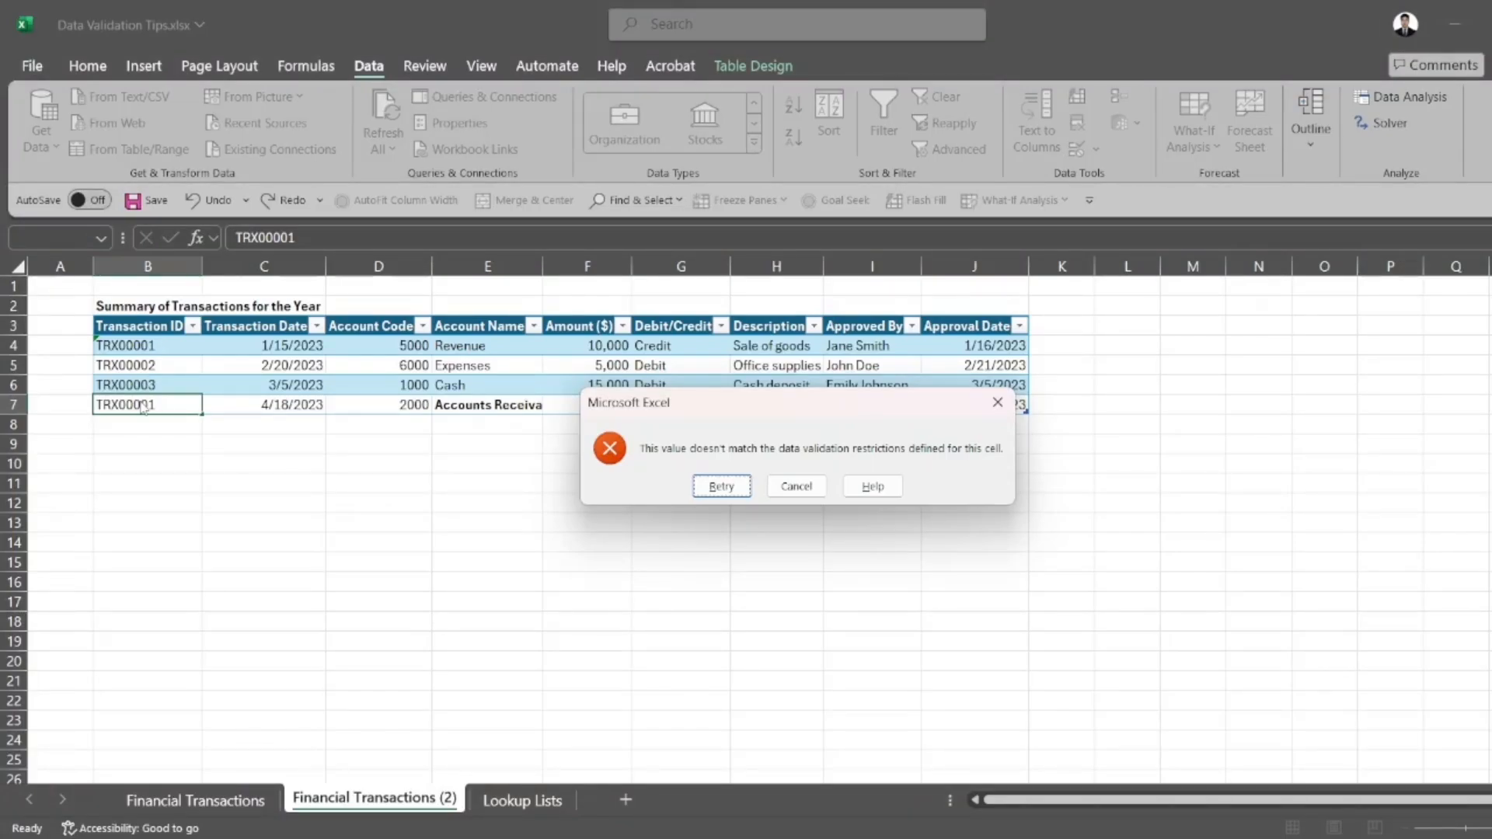
click(795, 492)
Set the transaction ID in cell B7 to TRX00004
text(TRX00004)
key(BackSpace)
text(04)
key(Return)
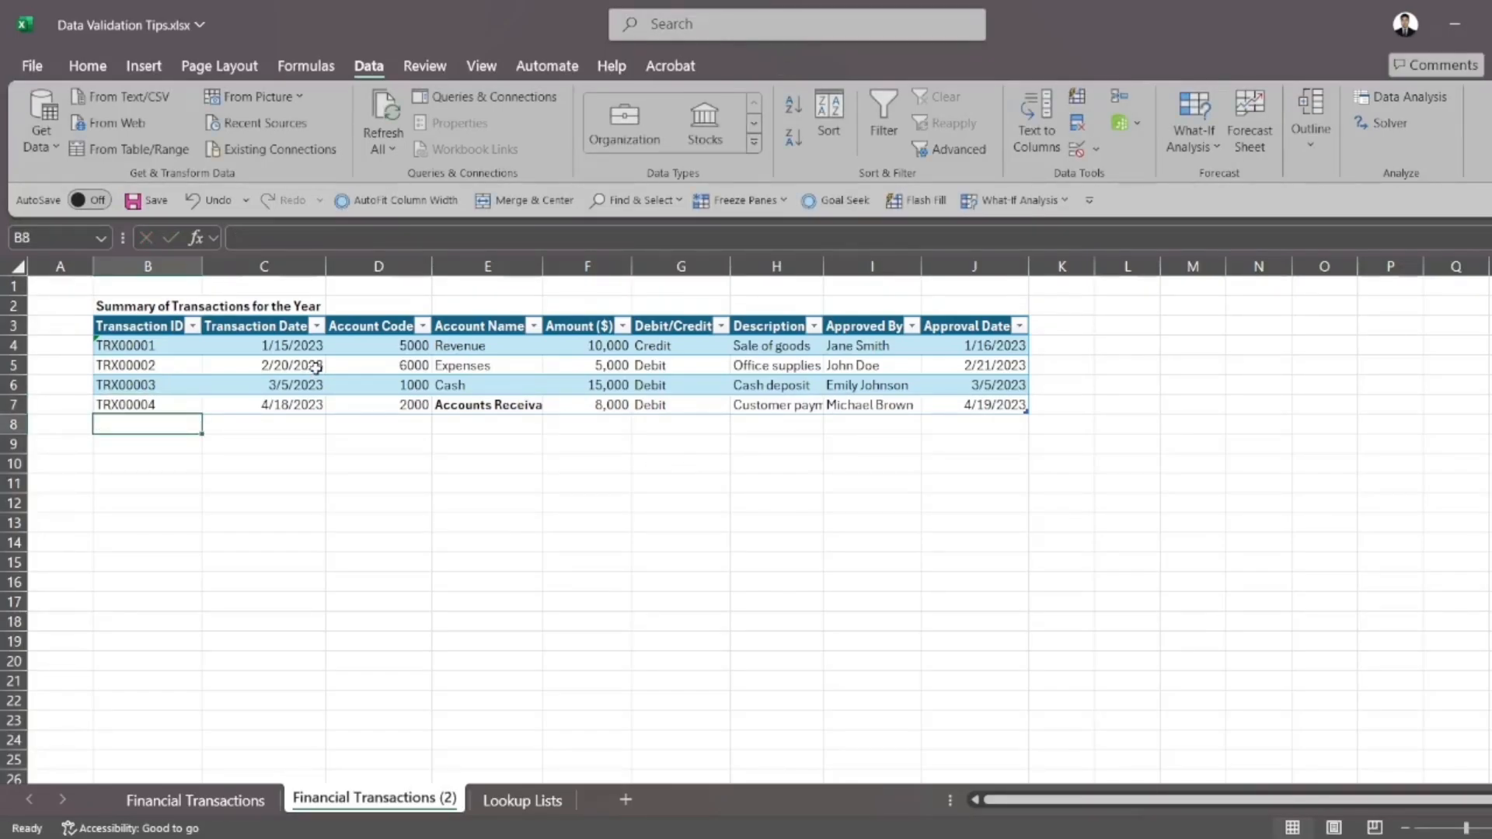
Try adding the new transaction ID TRX00005 in cell B8, then undo the entry and the table expansion
text(TRX00005)
key(Return)
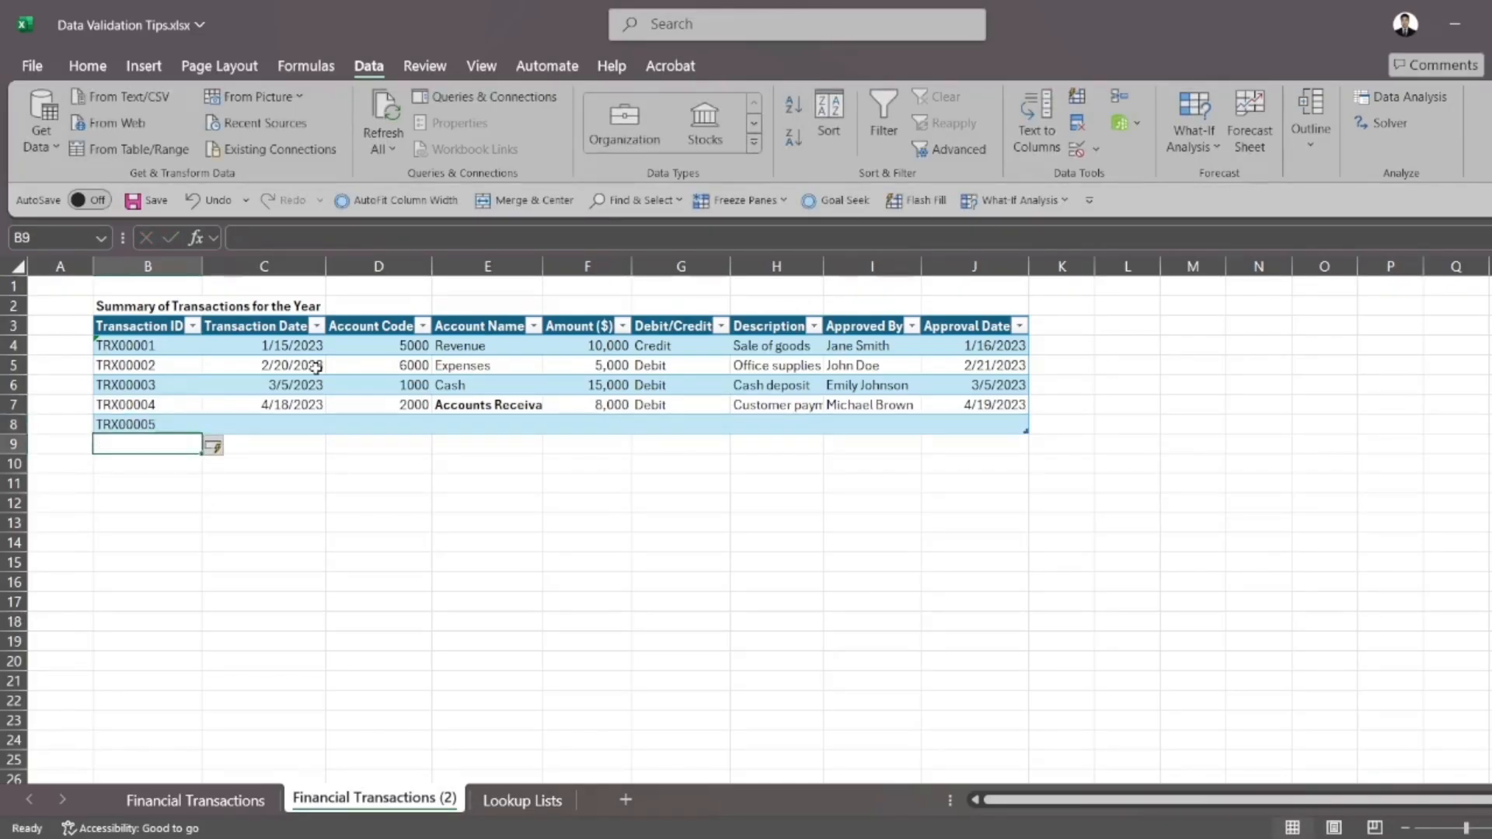
key(ctrl+z)
key(ctrl+z)
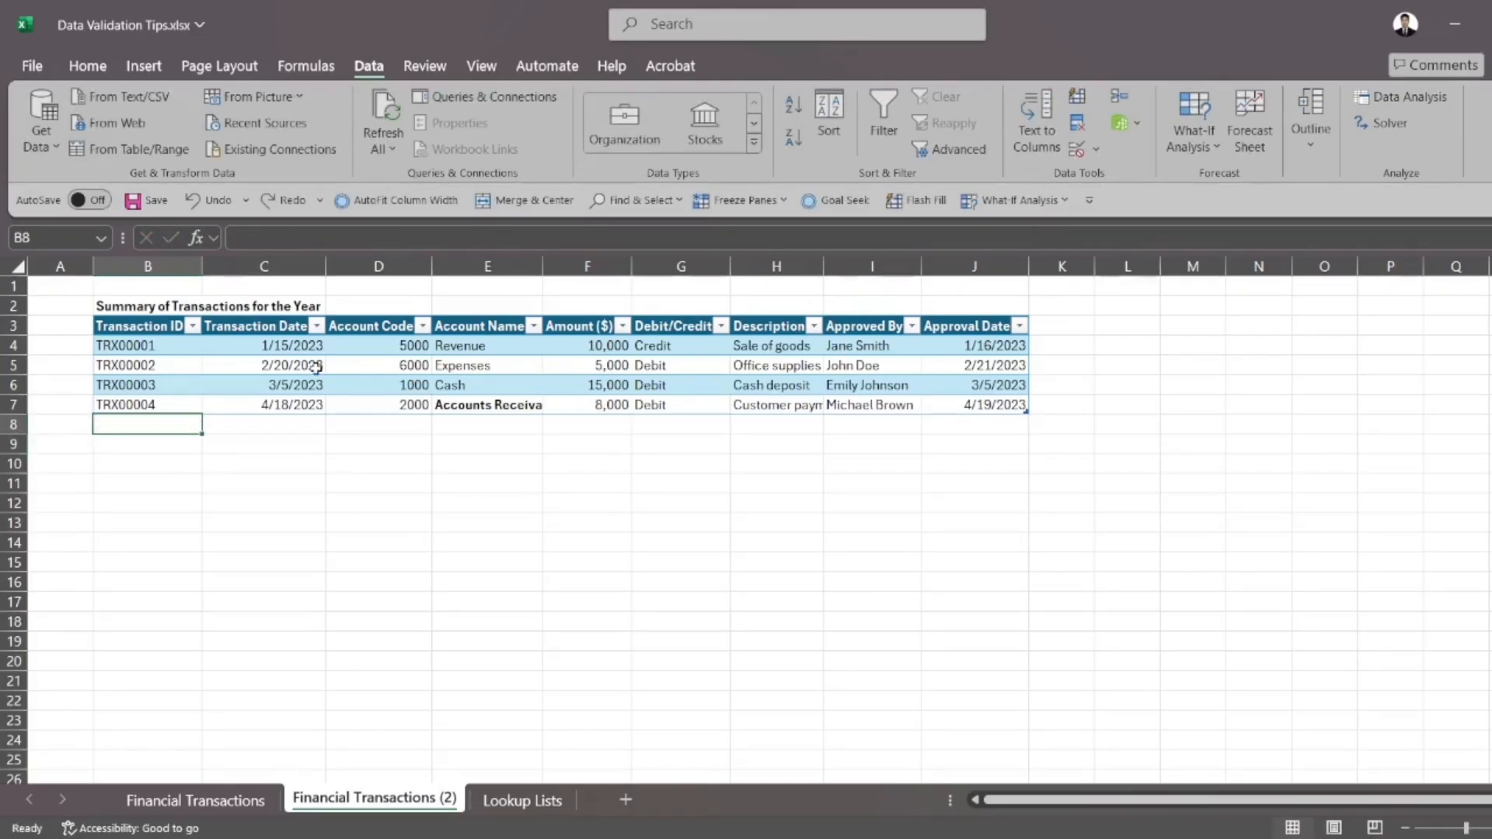
Test the rule on a new table row by entering the duplicate ID TRX00001 in cell B8
text(TRX0000)
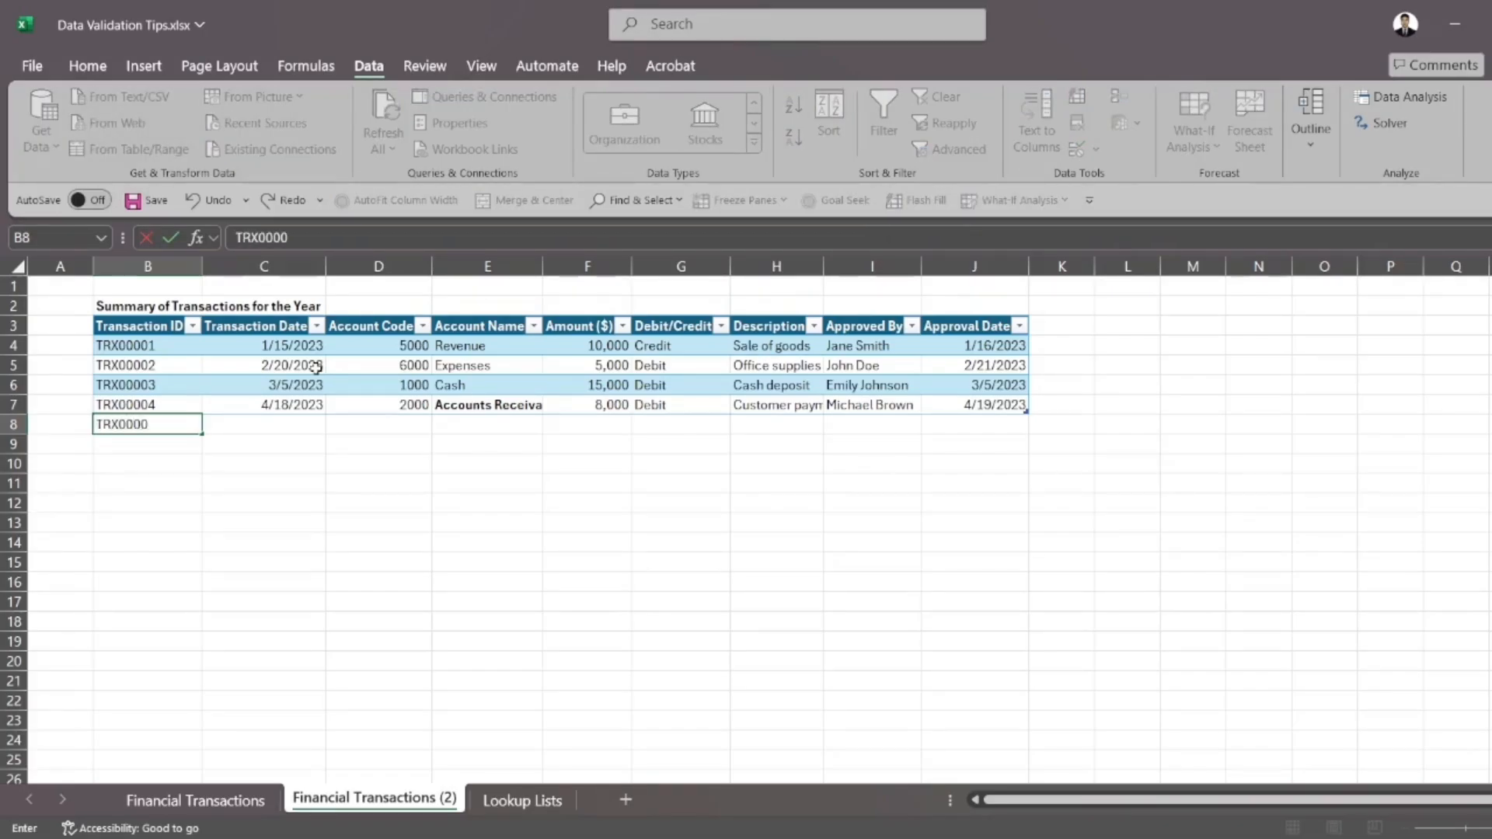
text(1)
key(Return)
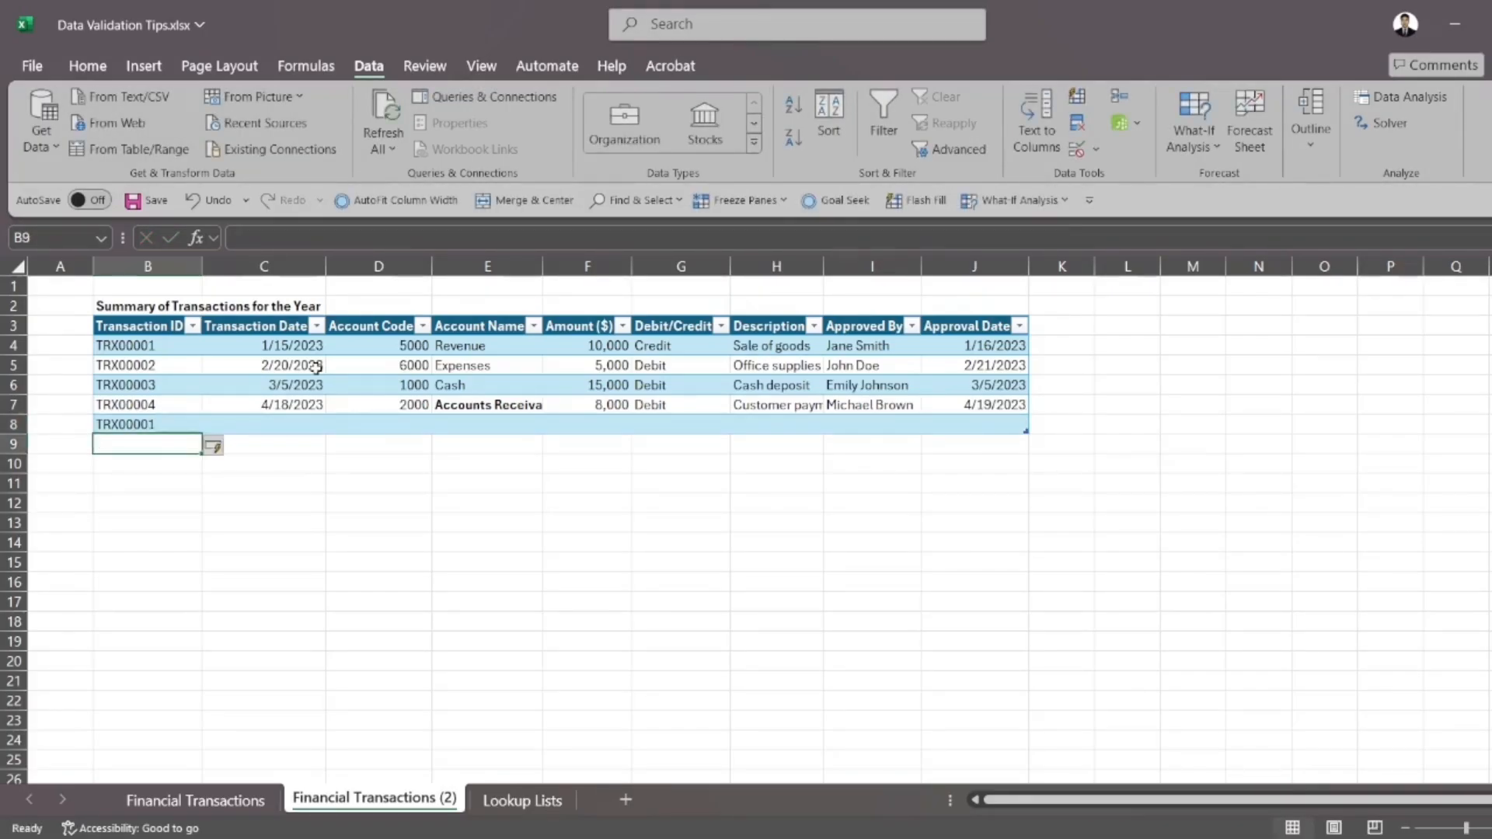
Compare cell B8 with the validated range B4:B7, then undo the duplicate entry in row 8
click(175, 424)
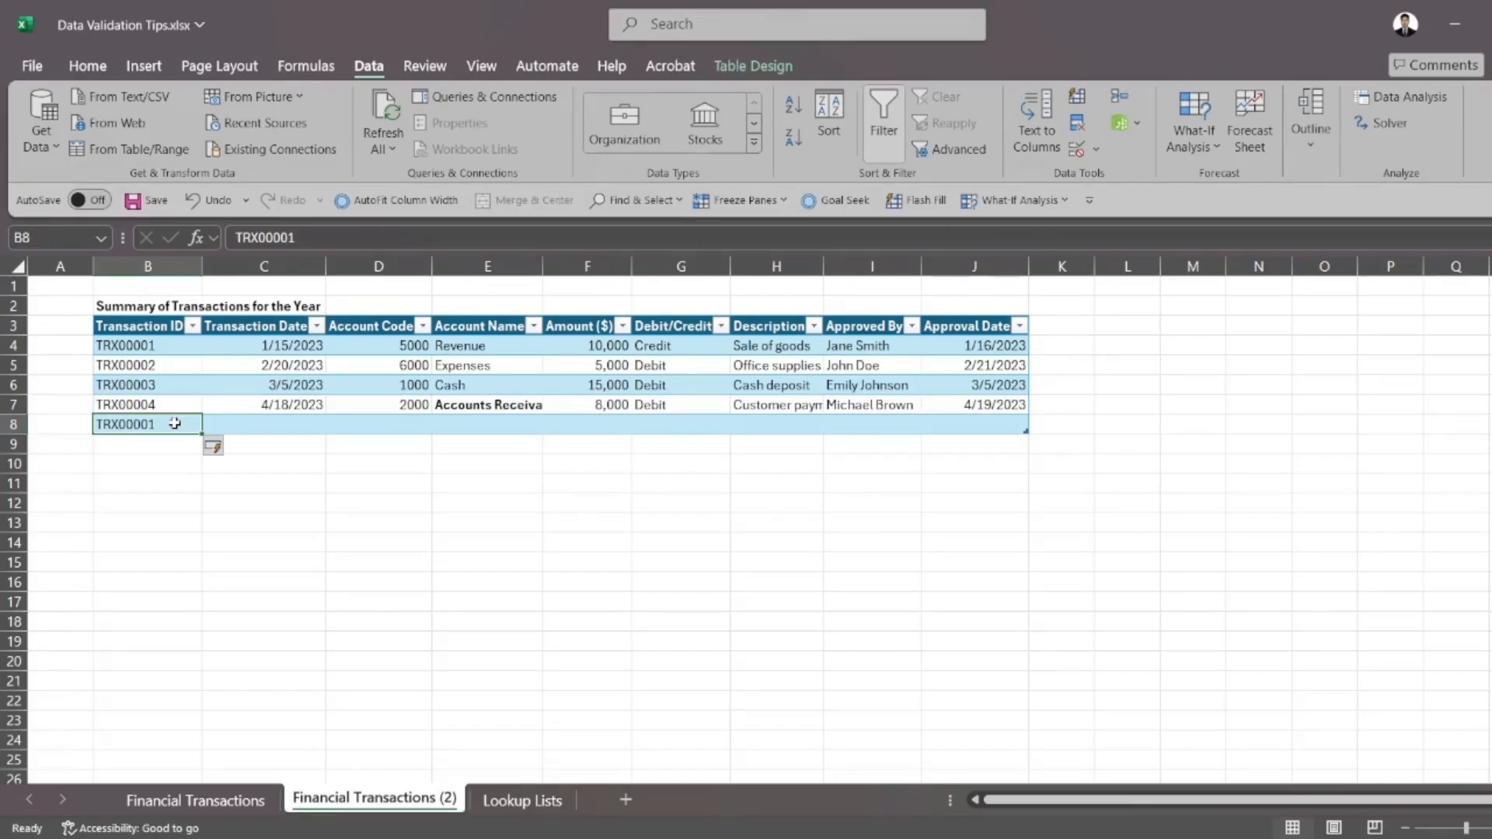
click(177, 351)
drag(177, 352, 177, 404)
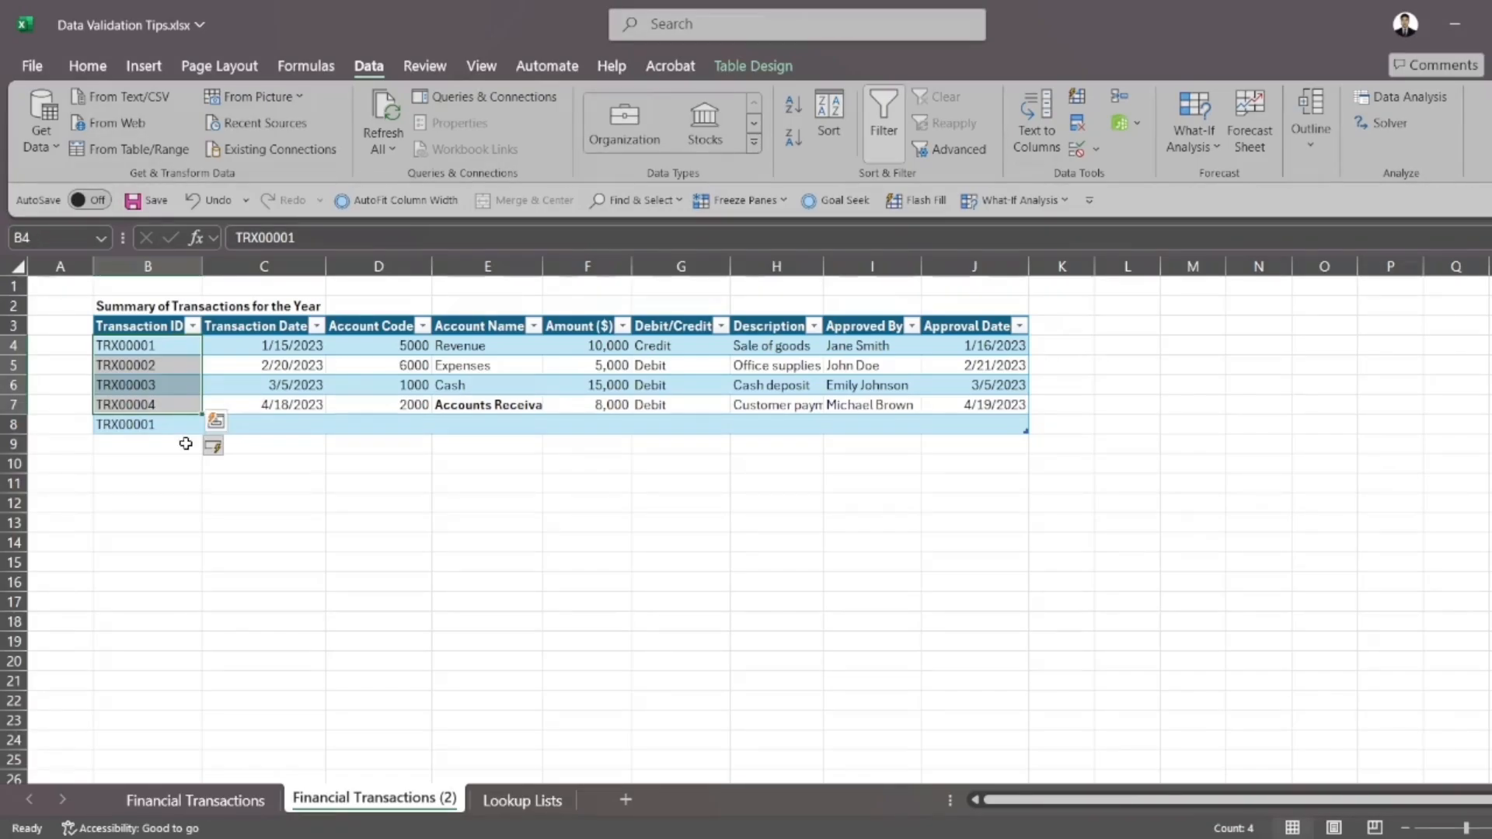
click(186, 443)
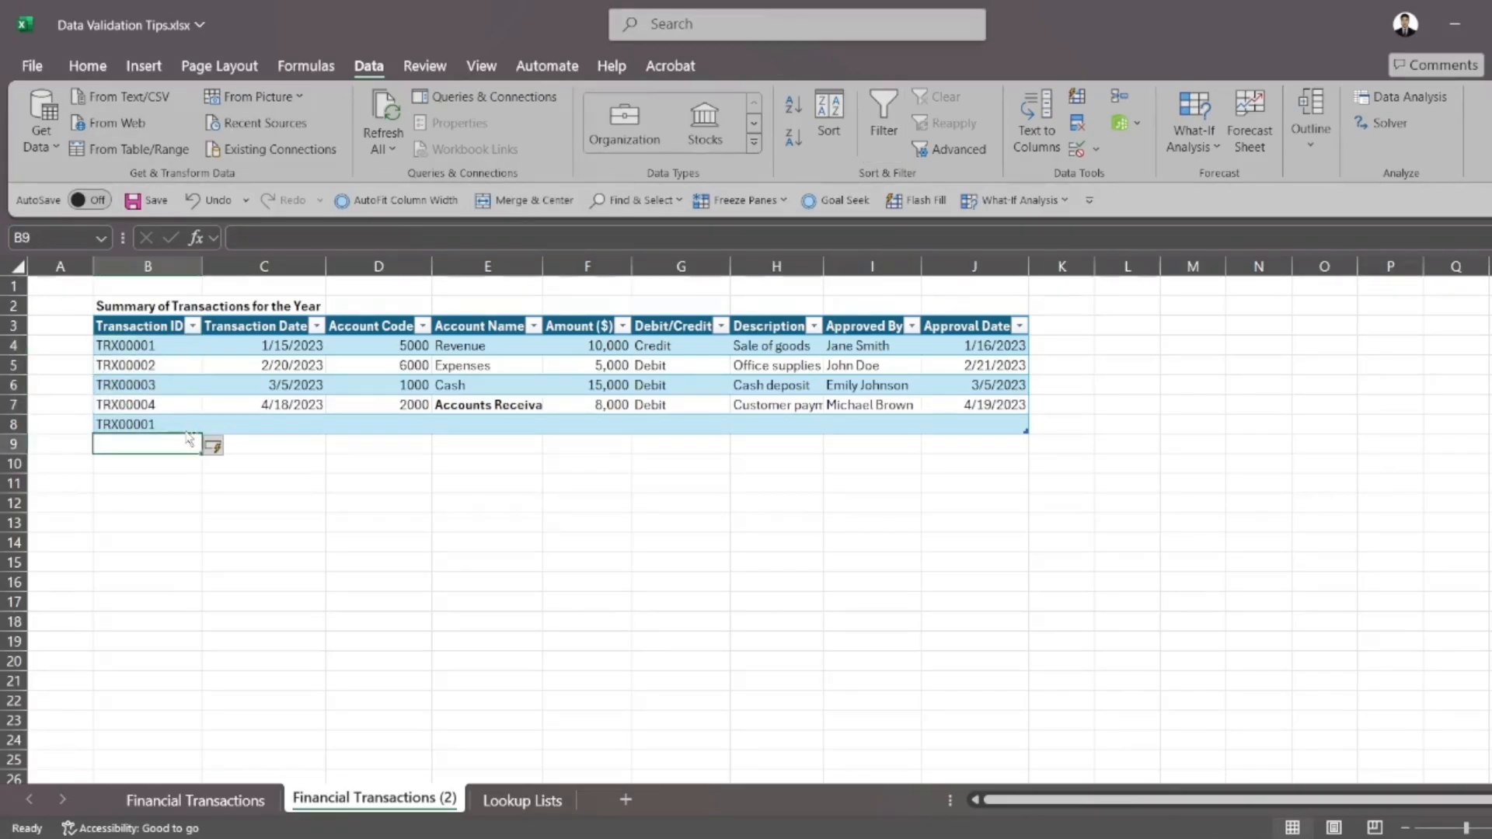
key(ctrl+z)
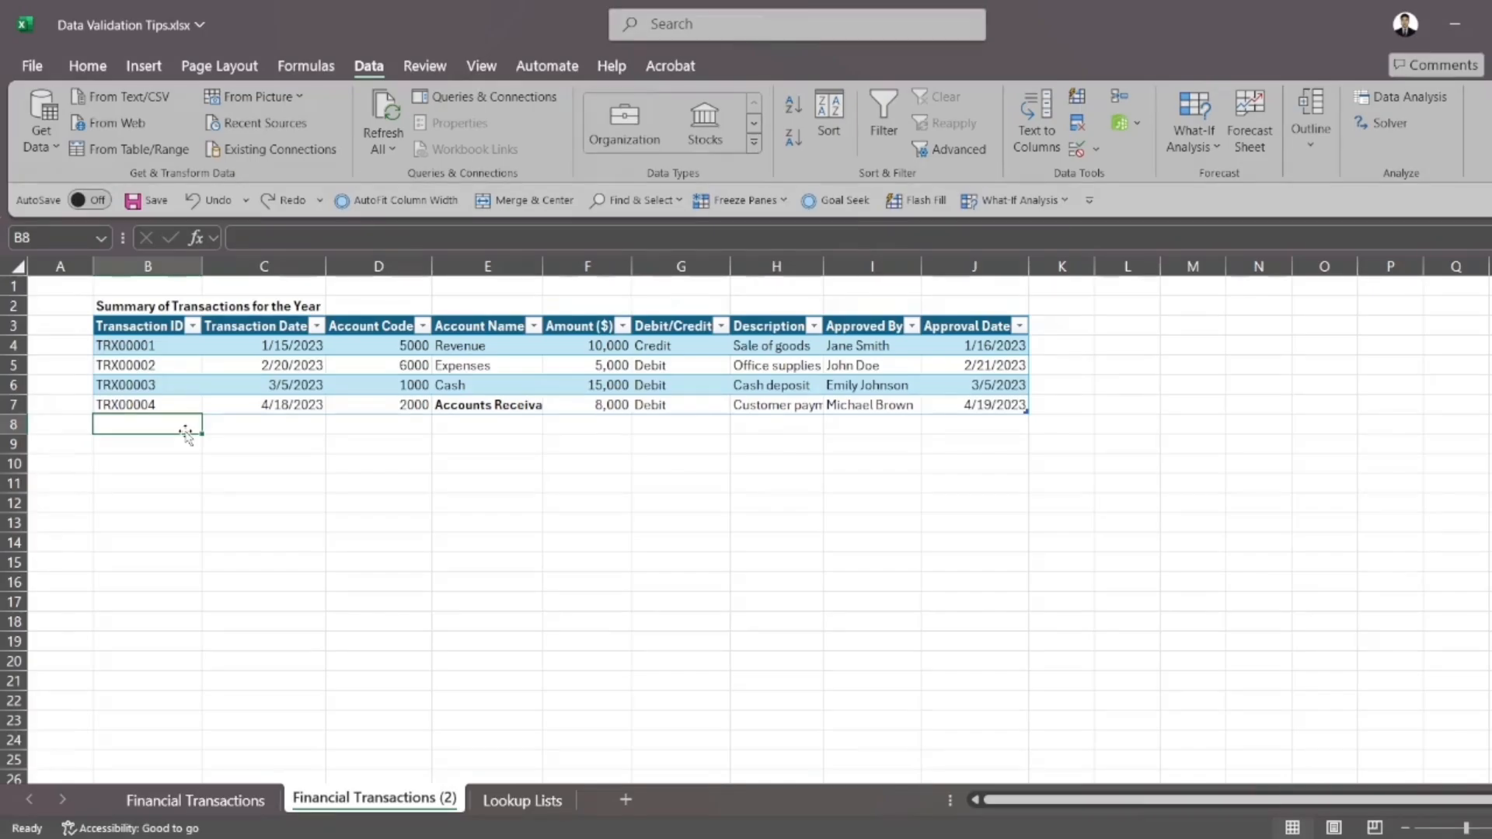
Start a COUNTIF formula in C11 on B4:B7 to copy the reference Table2[Transaction ID], then discard the formula
drag(159, 346, 158, 403)
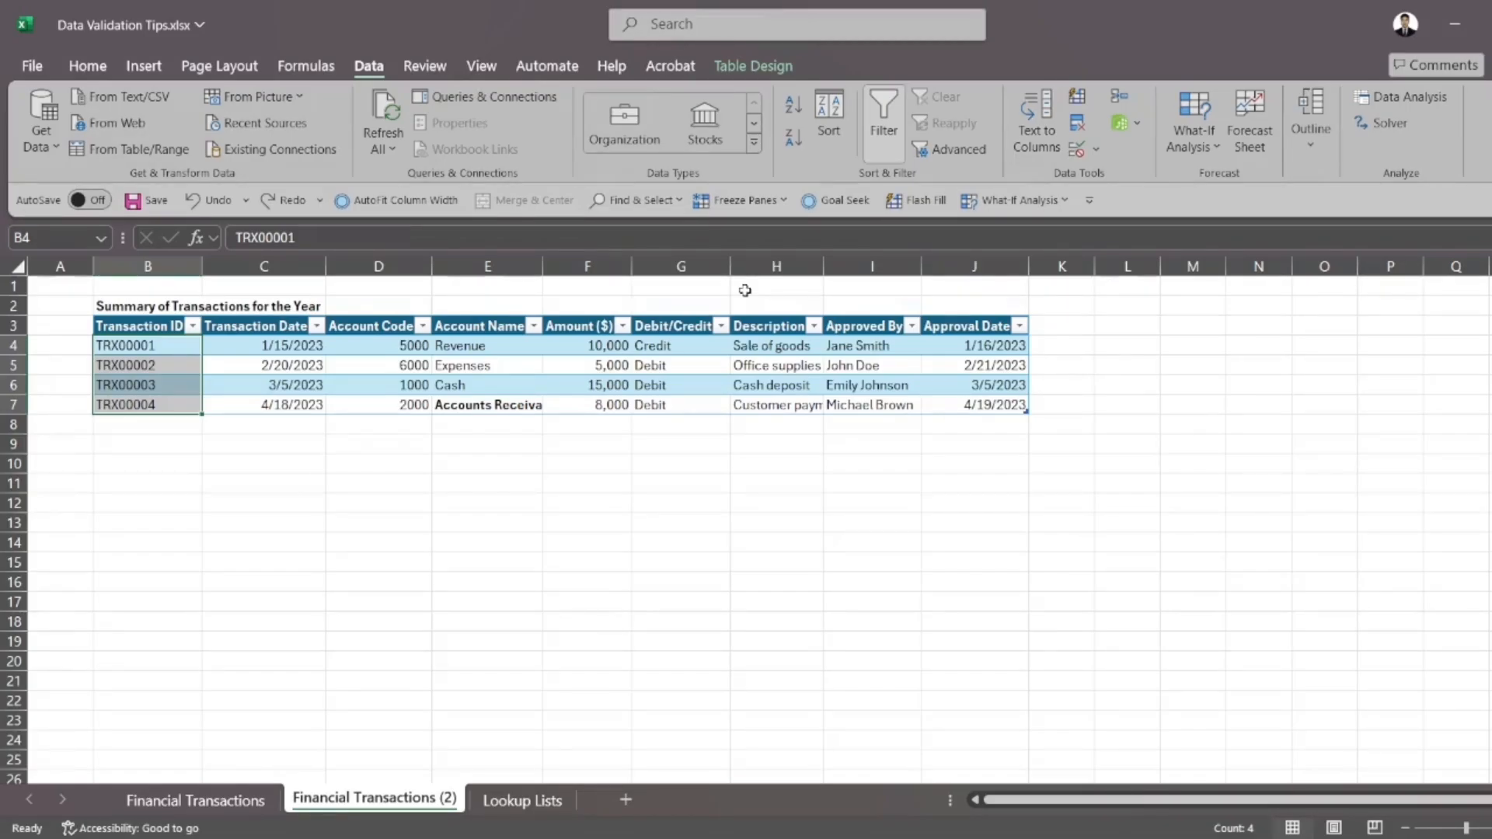
click(290, 483)
text(=countif)
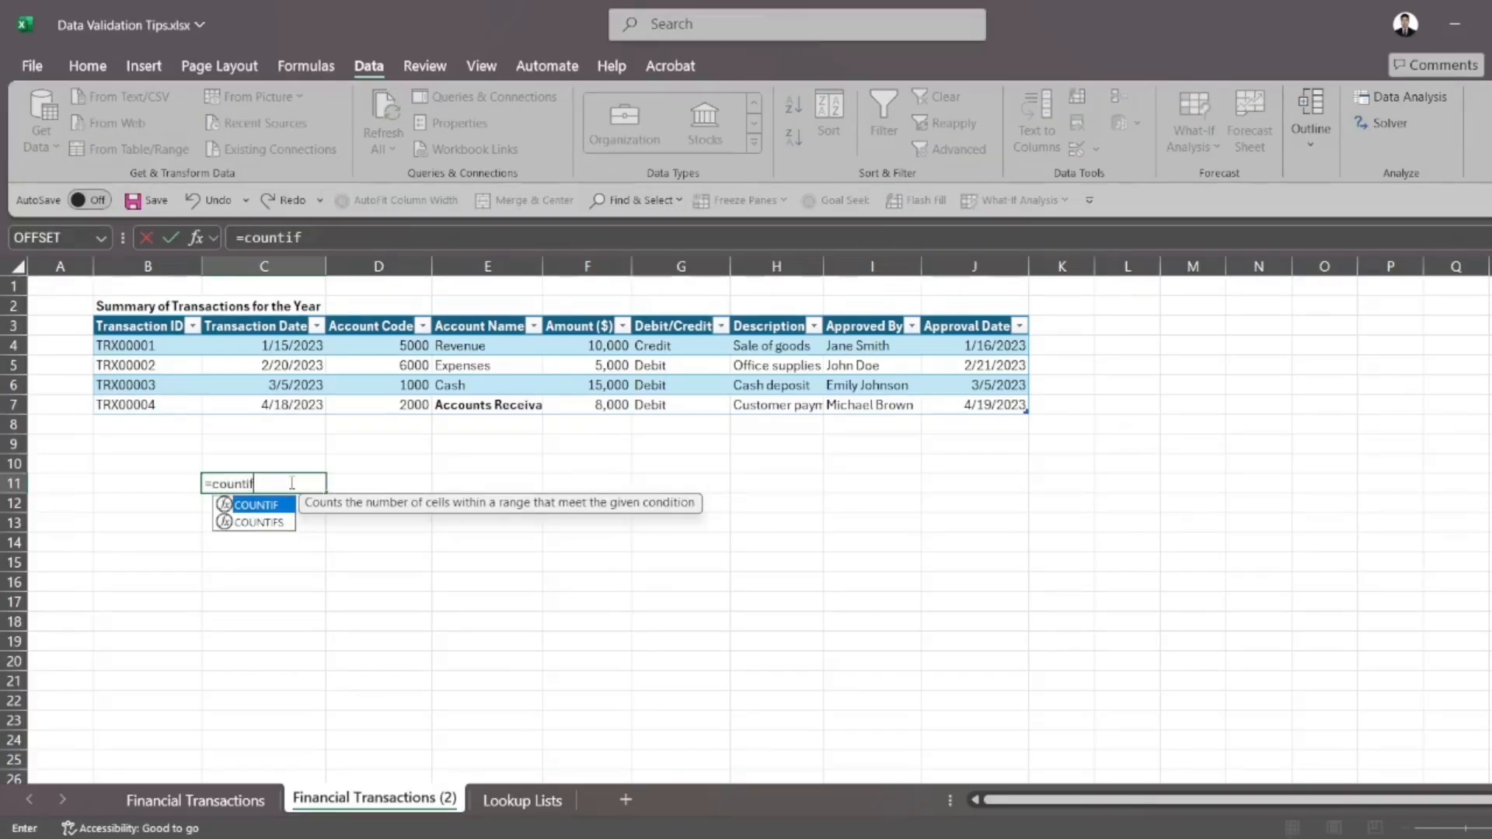
key(Tab)
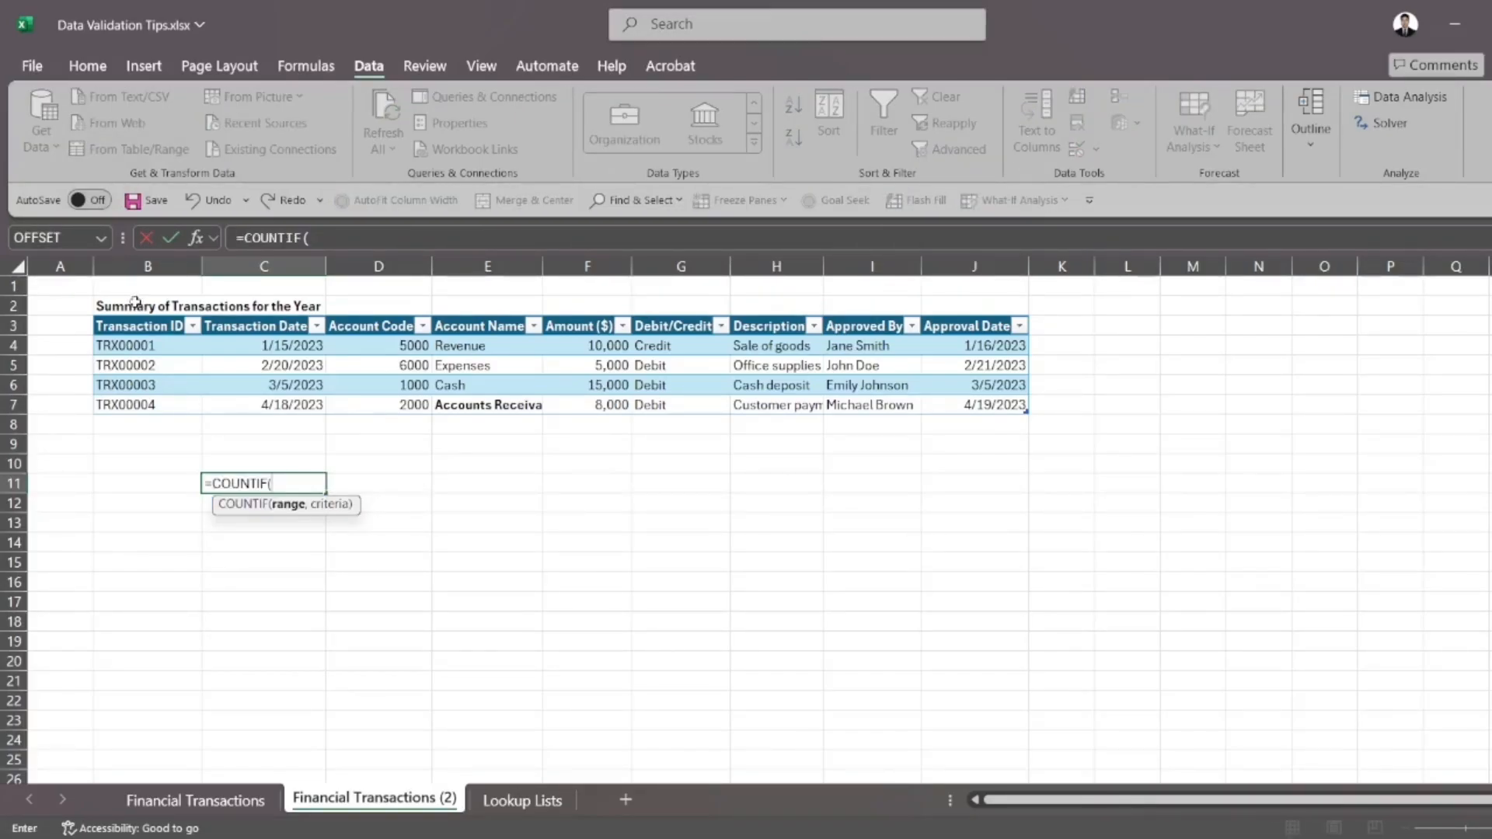
drag(144, 347, 159, 405)
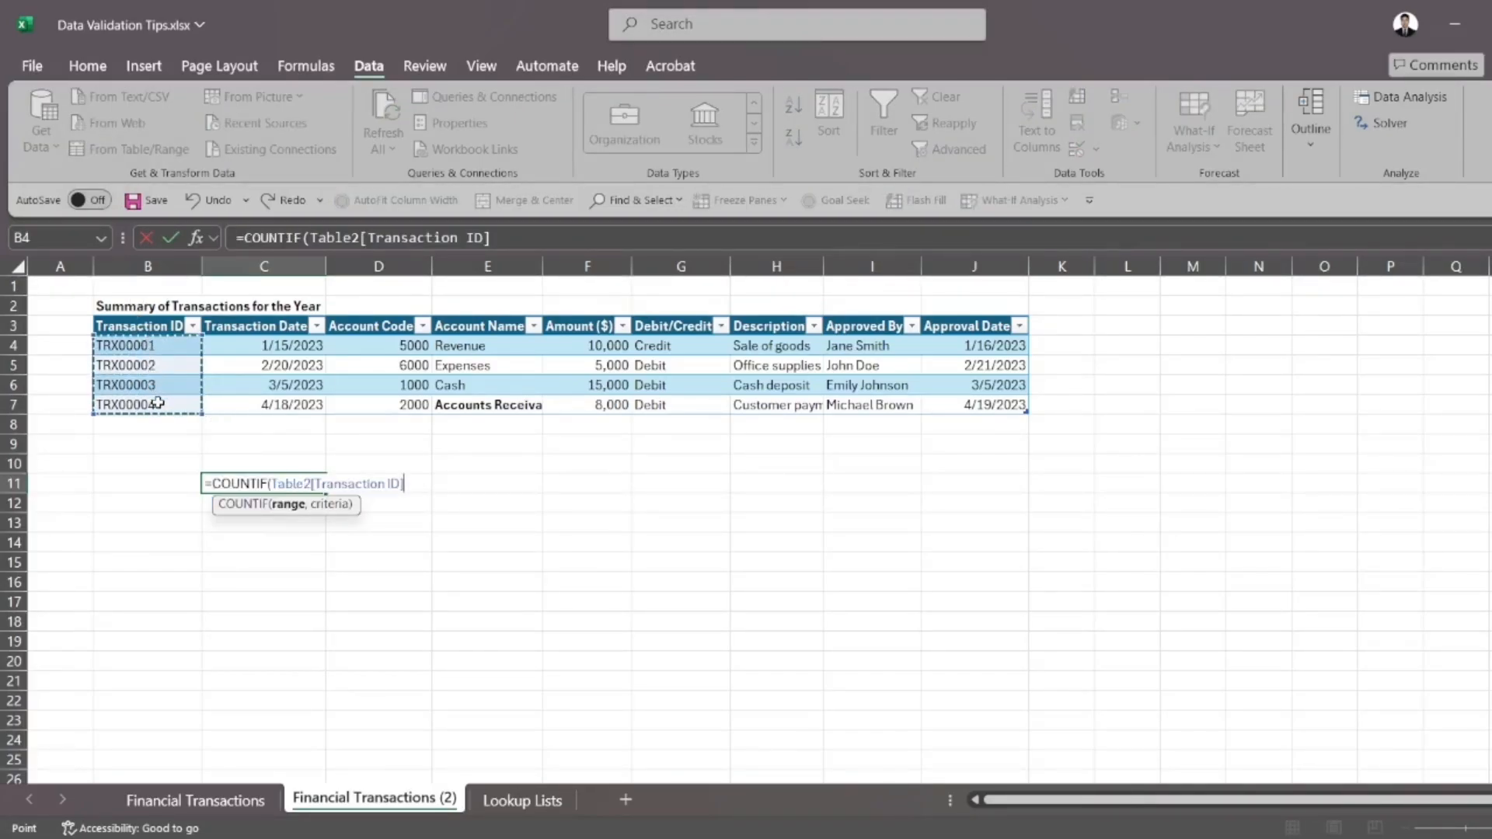
click(311, 247)
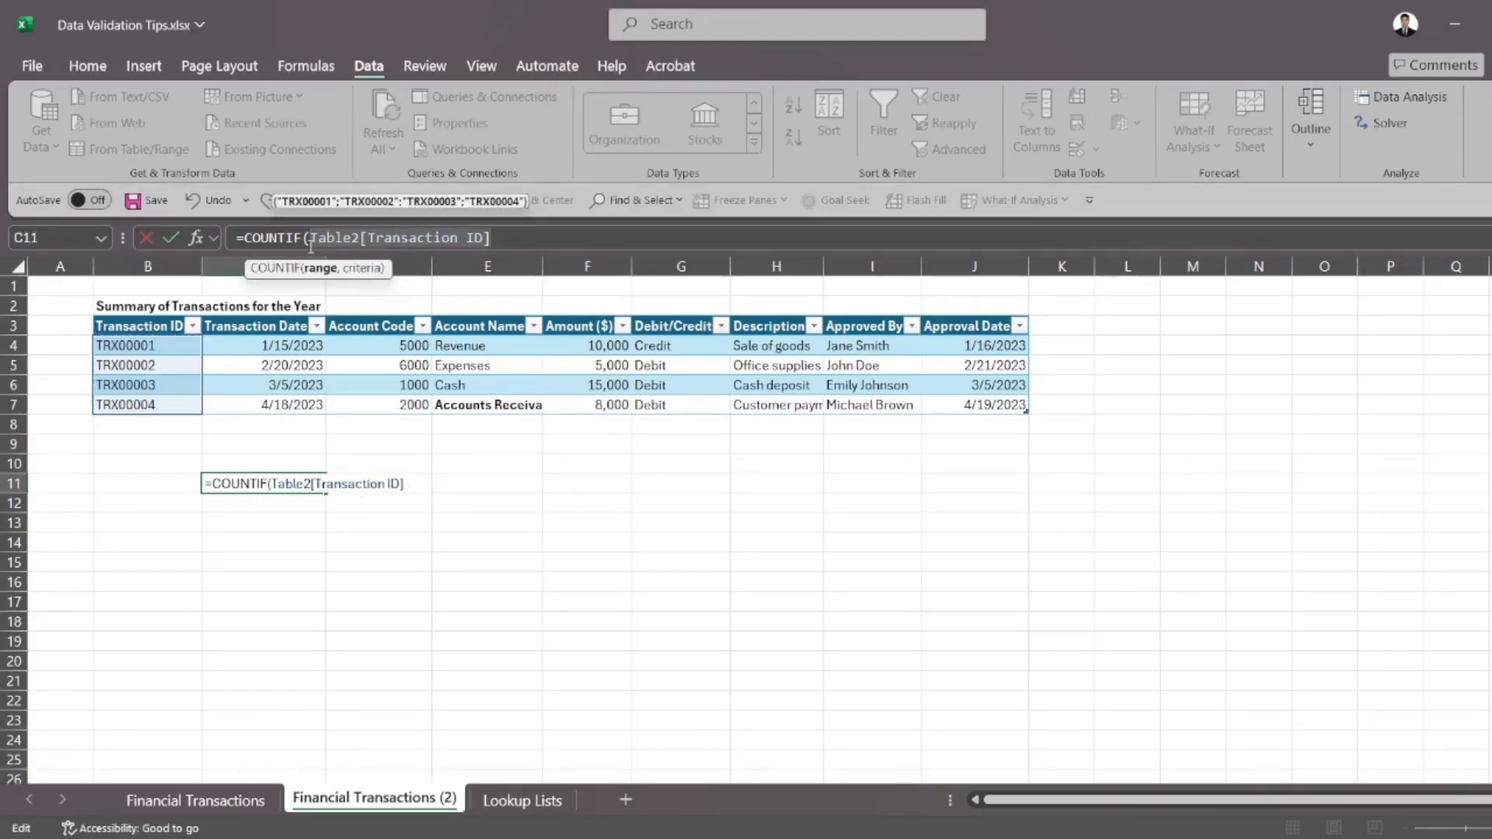
key(Escape)
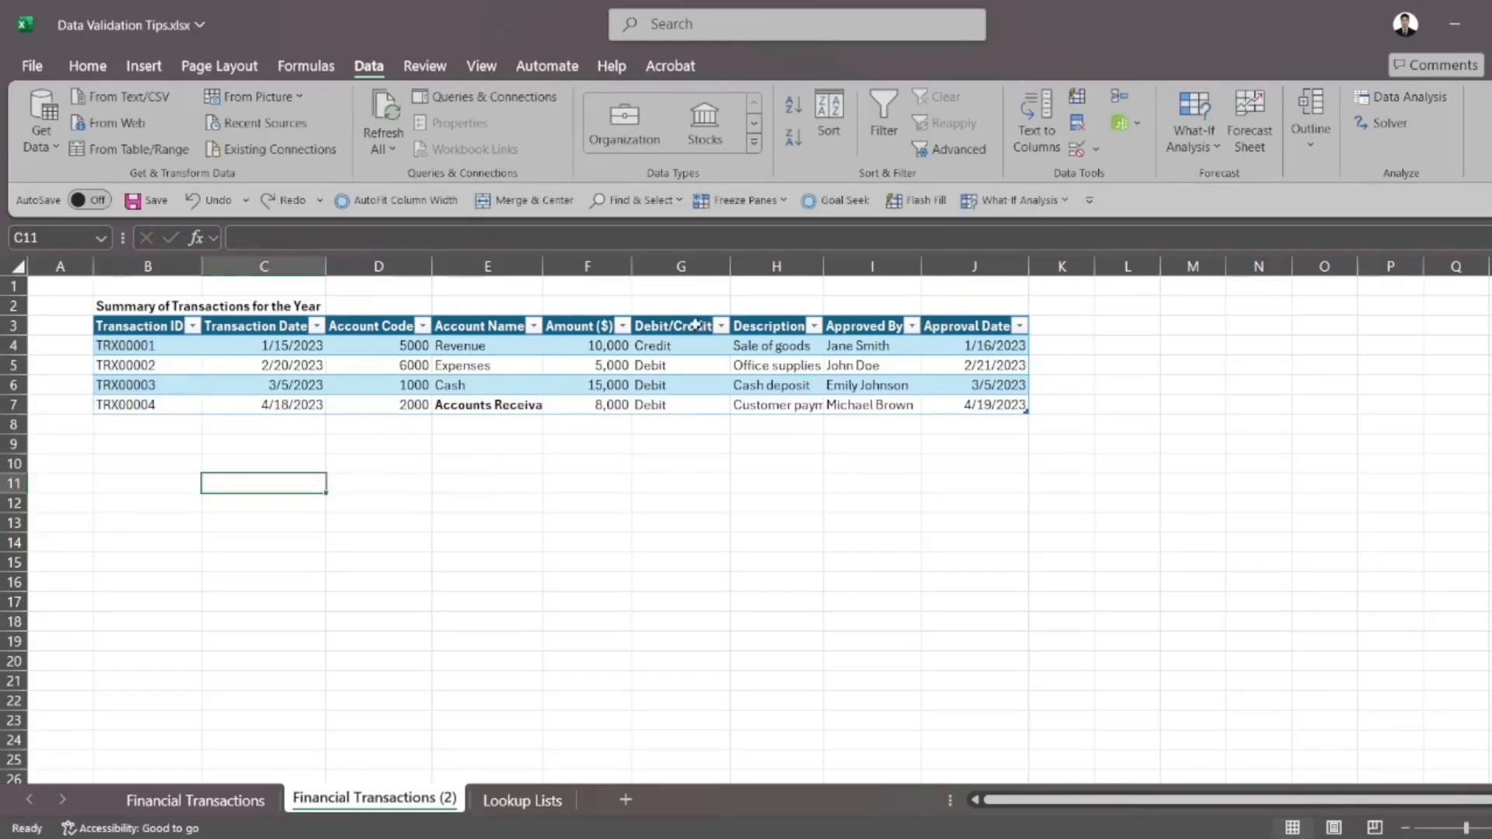
Try replacing the range in the B4:B7 validation formula with Table2[Transaction ID], then close the rule without saving
drag(180, 348, 184, 403)
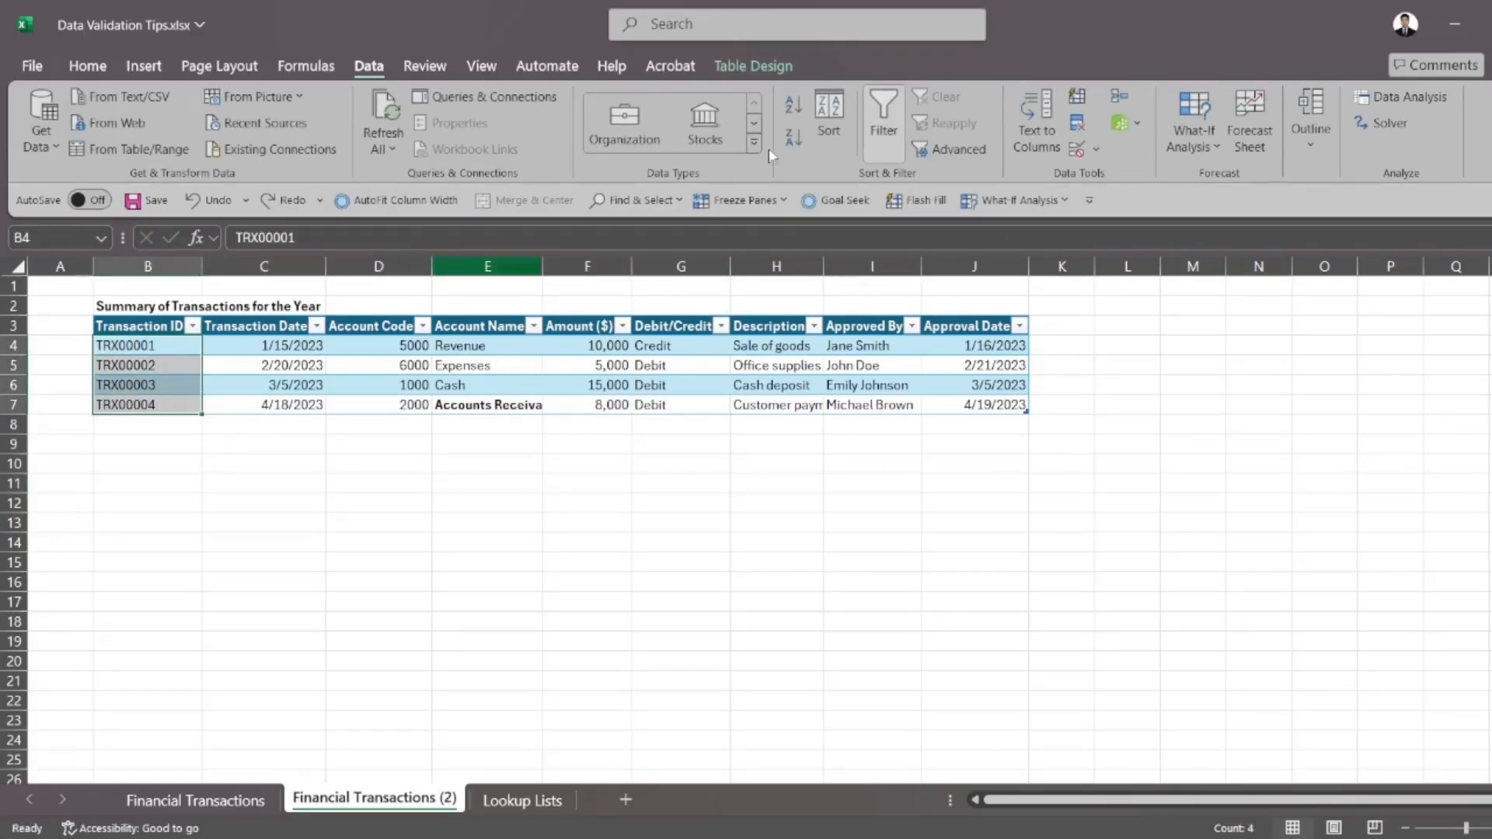
click(1077, 149)
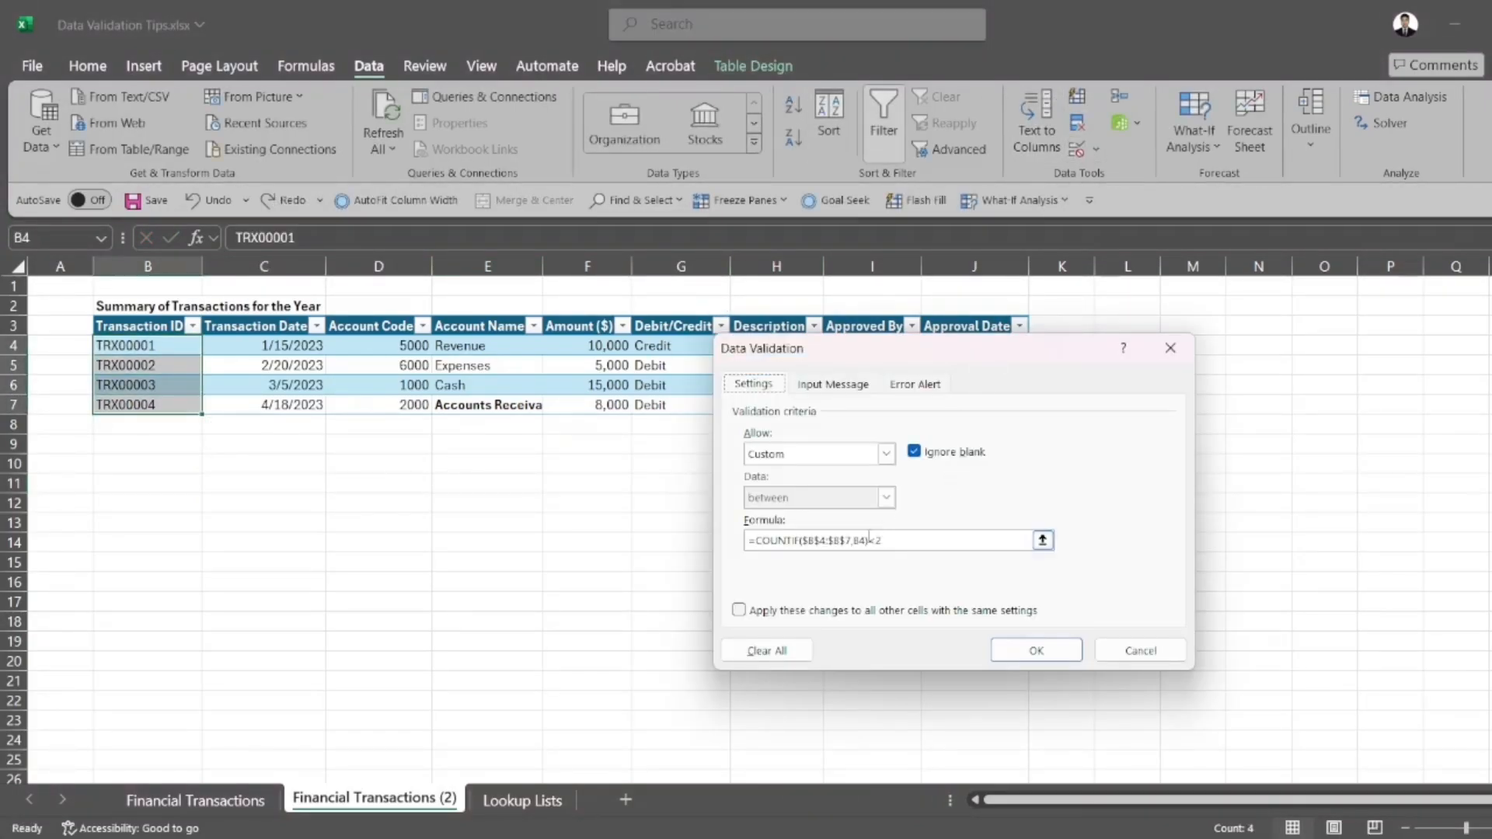
click(852, 540)
key(BackSpace)
key(BackSpace)
key(BackSpace)
key(BackSpace)
key(BackSpace)
key(BackSpace)
key(BackSpace)
key(BackSpace)
key(BackSpace)
key(BackSpace)
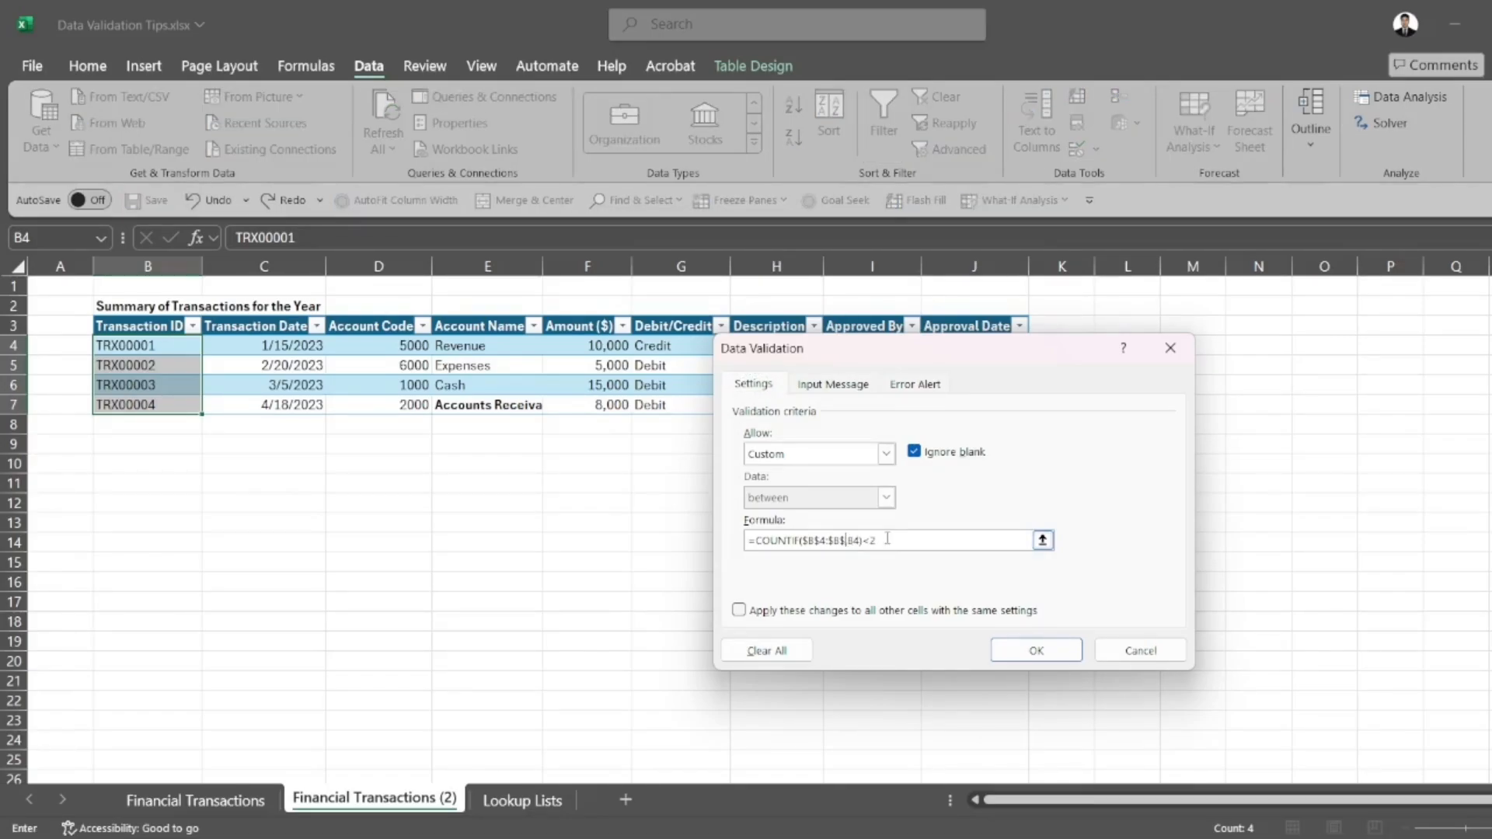
text(Table2[Transaction ID],)
click(1034, 653)
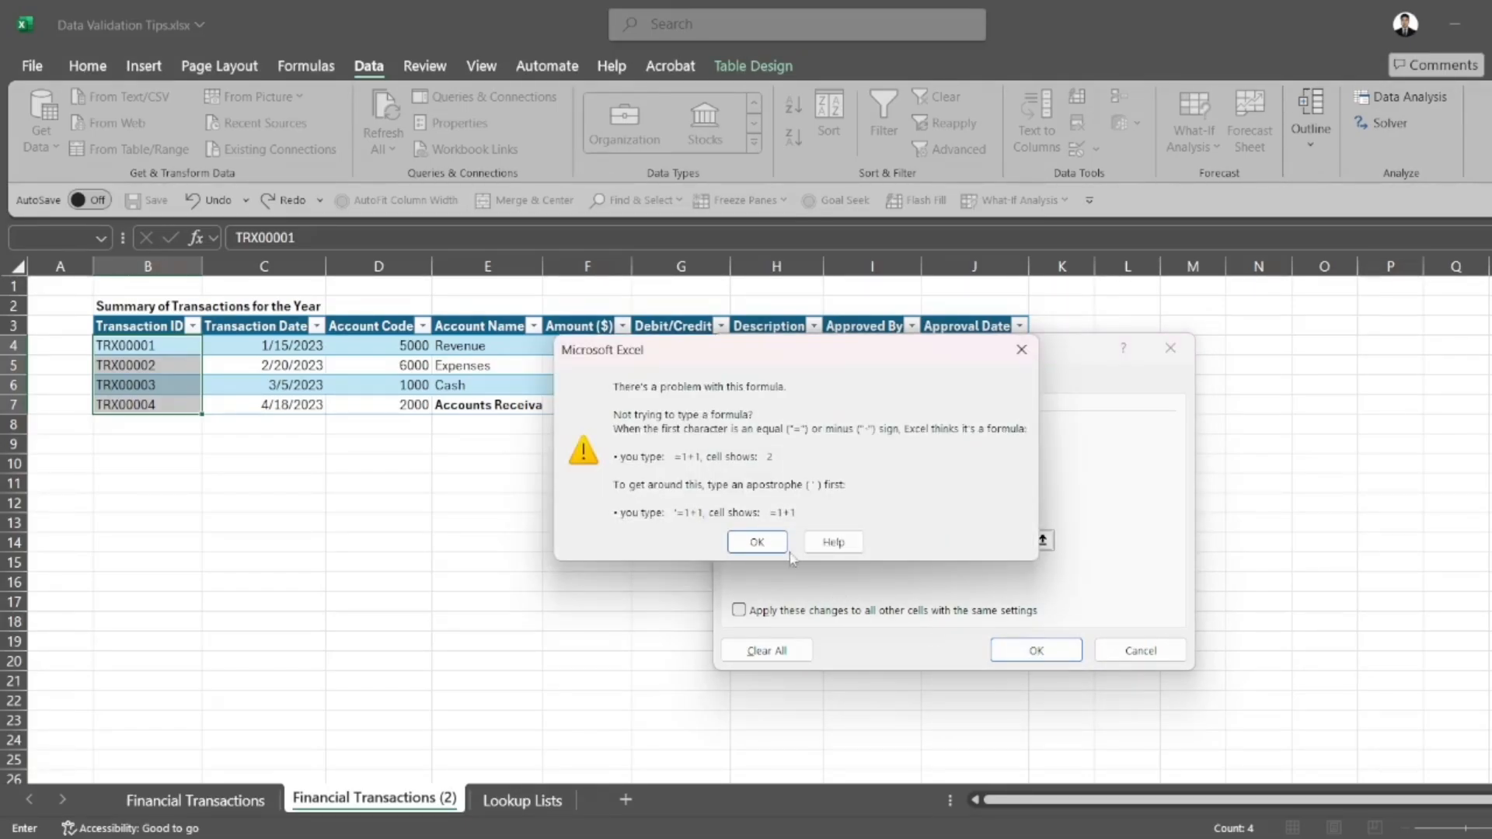
click(756, 542)
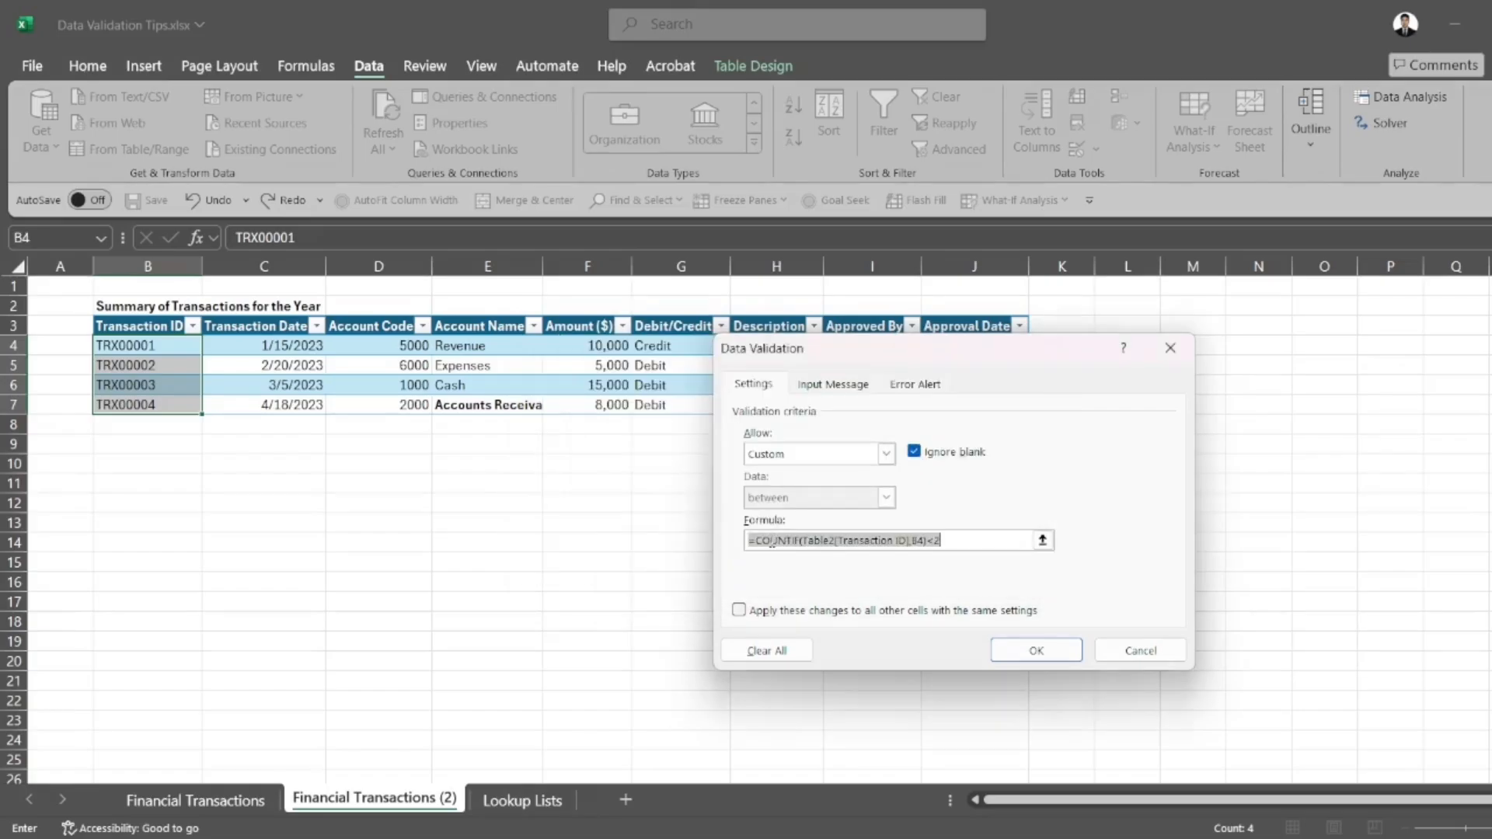
click(915, 540)
drag(909, 540, 842, 546)
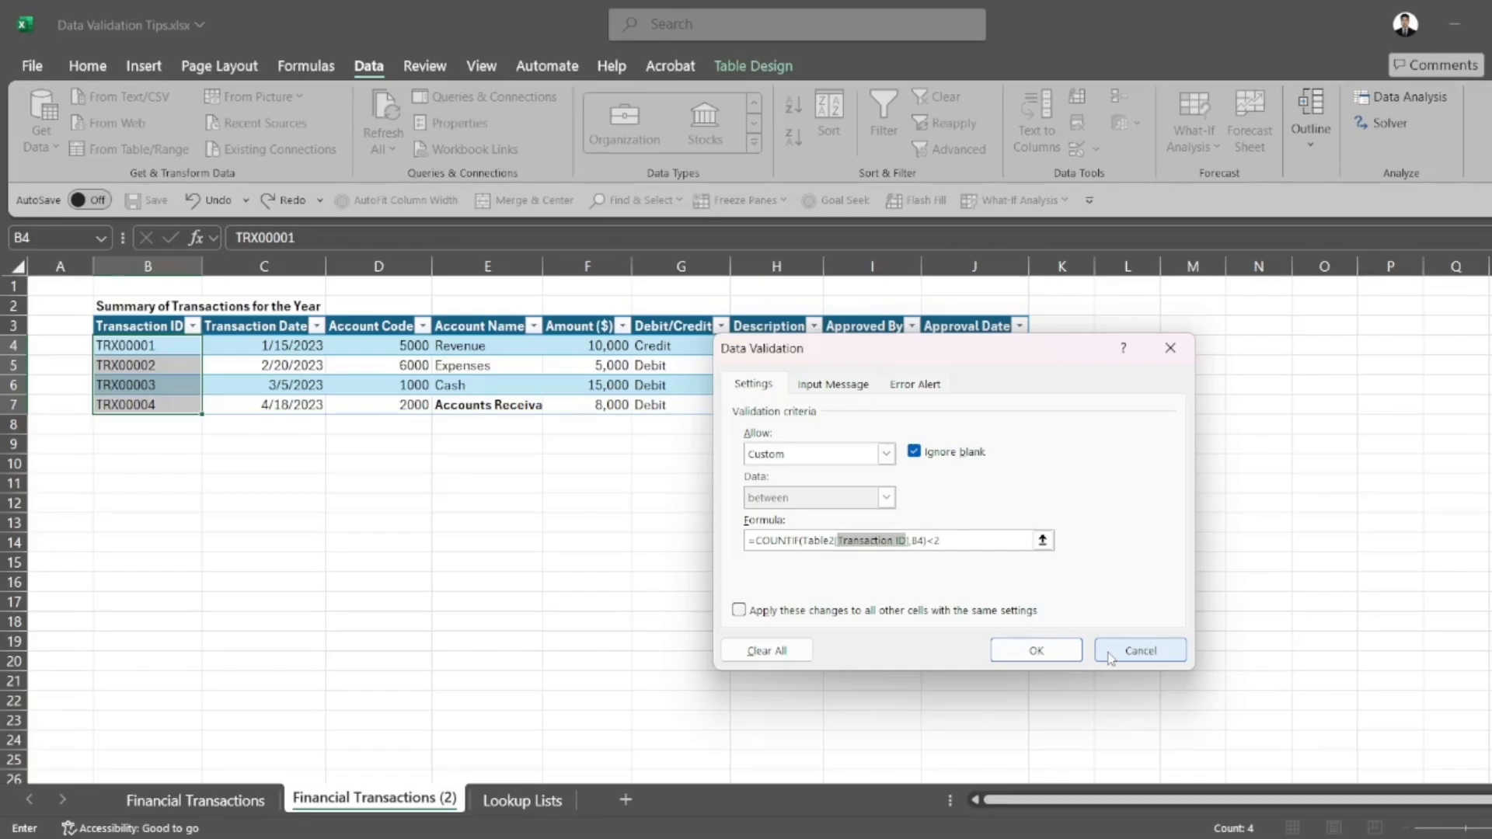
click(1139, 651)
click(353, 625)
Define the workbook-scoped name TransactionID for cells B4:B7, referring to =Table2[Transaction ID]
drag(172, 346, 178, 405)
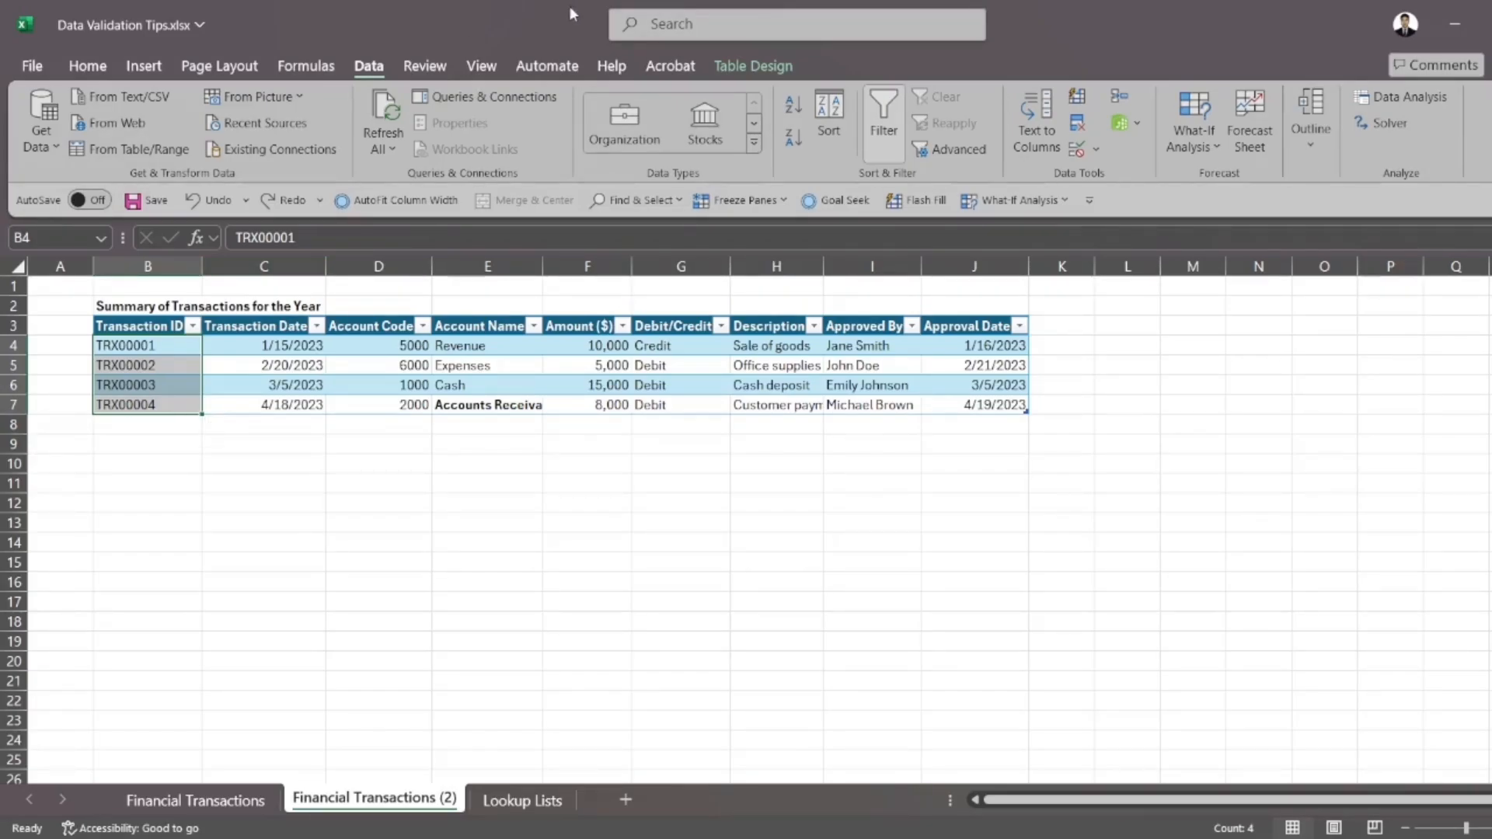
click(335, 72)
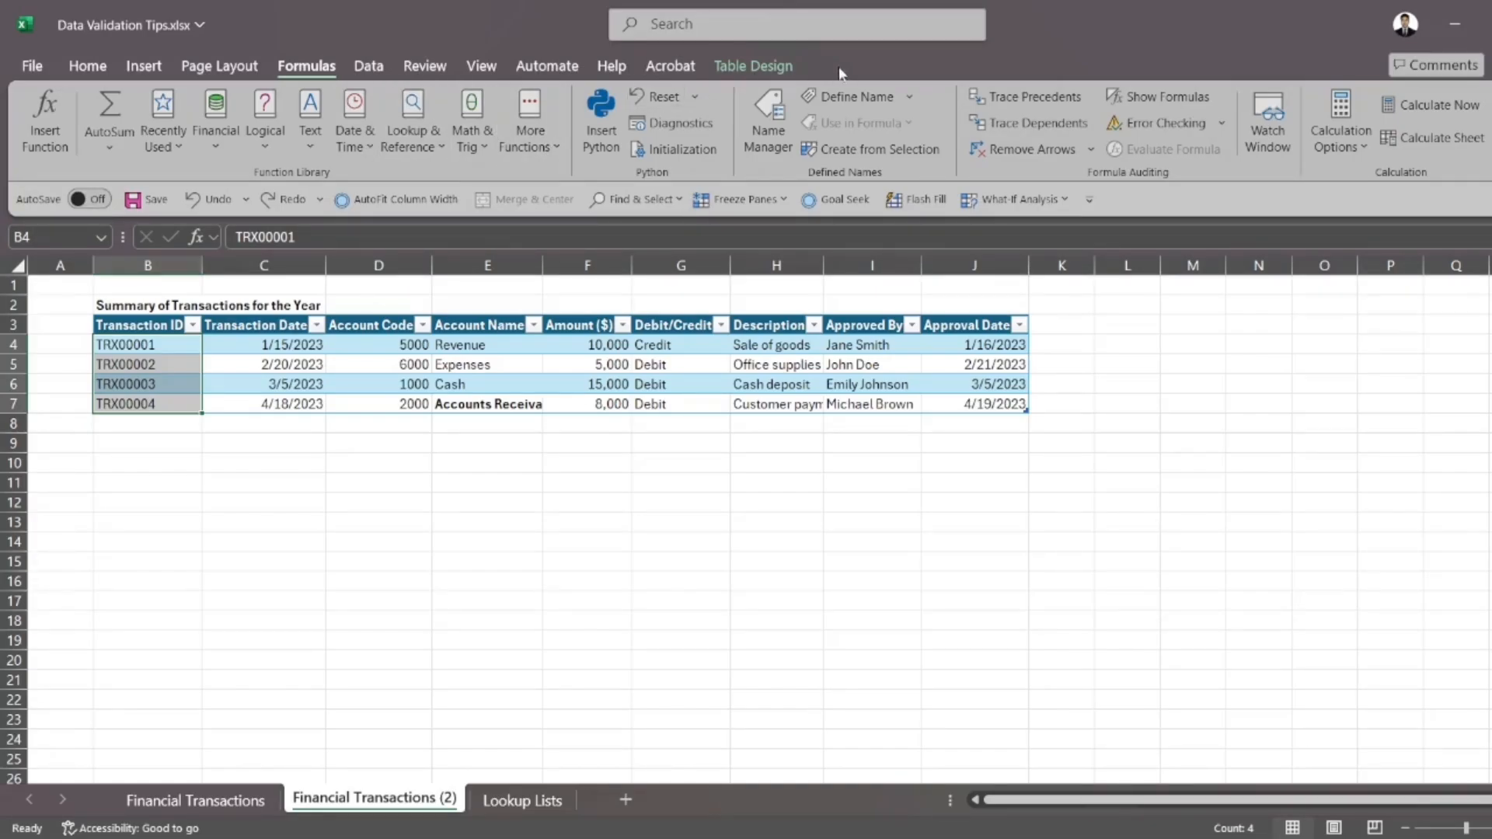
click(846, 96)
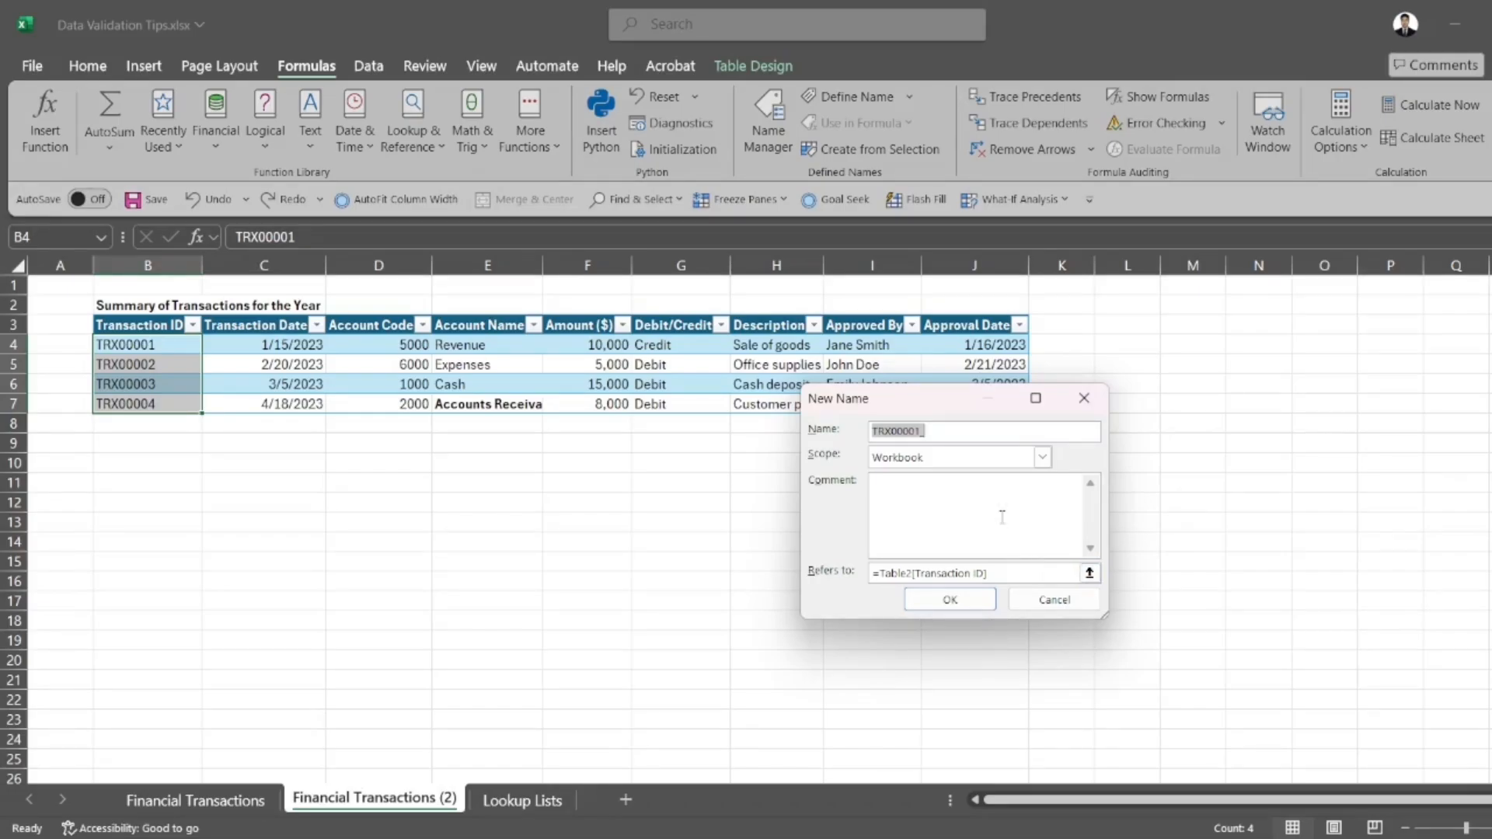
text(T)
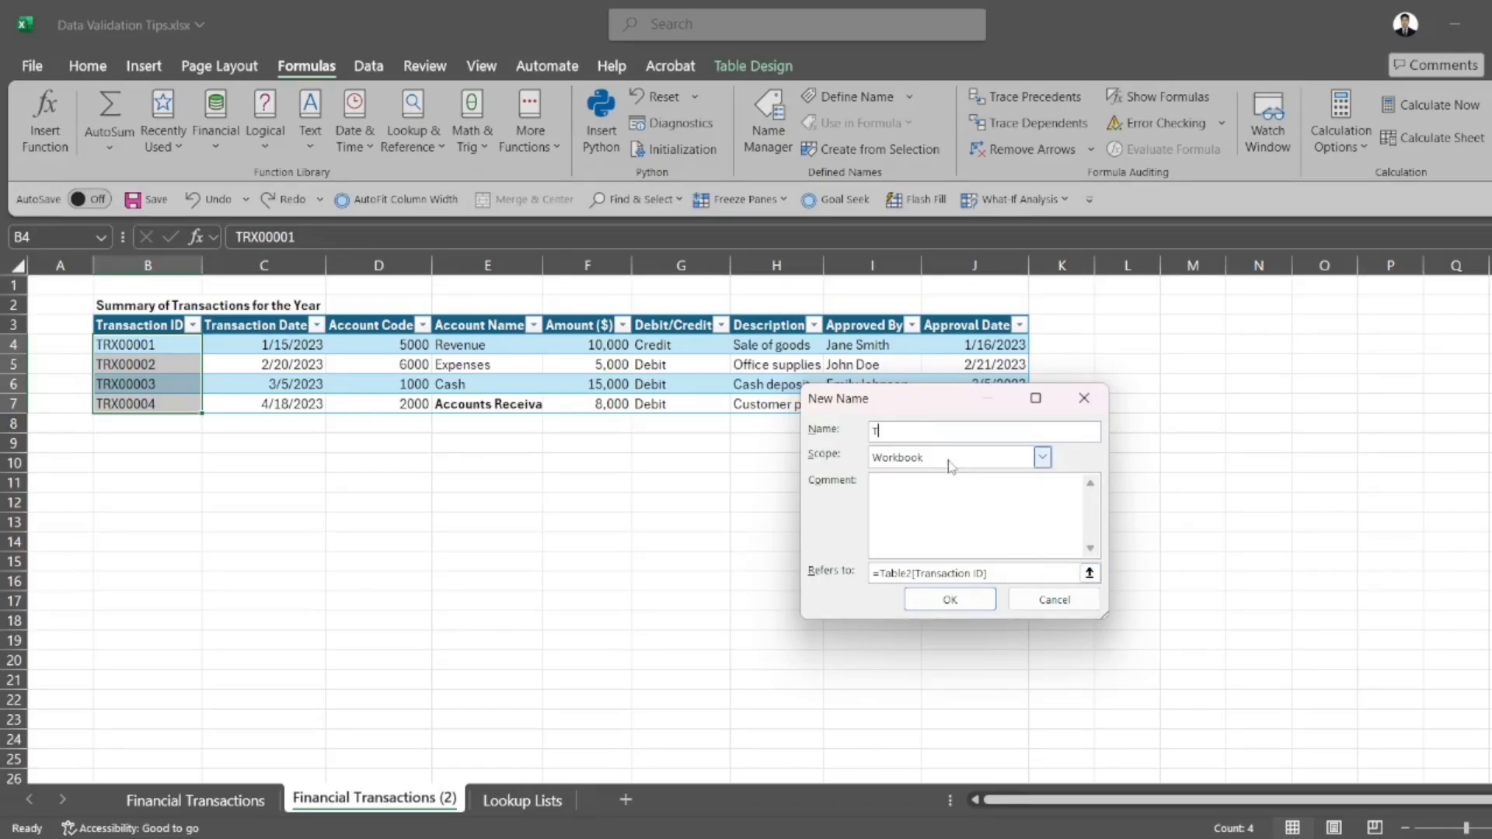
text(ransactionIDD)
drag(985, 573, 896, 573)
click(948, 600)
click(951, 603)
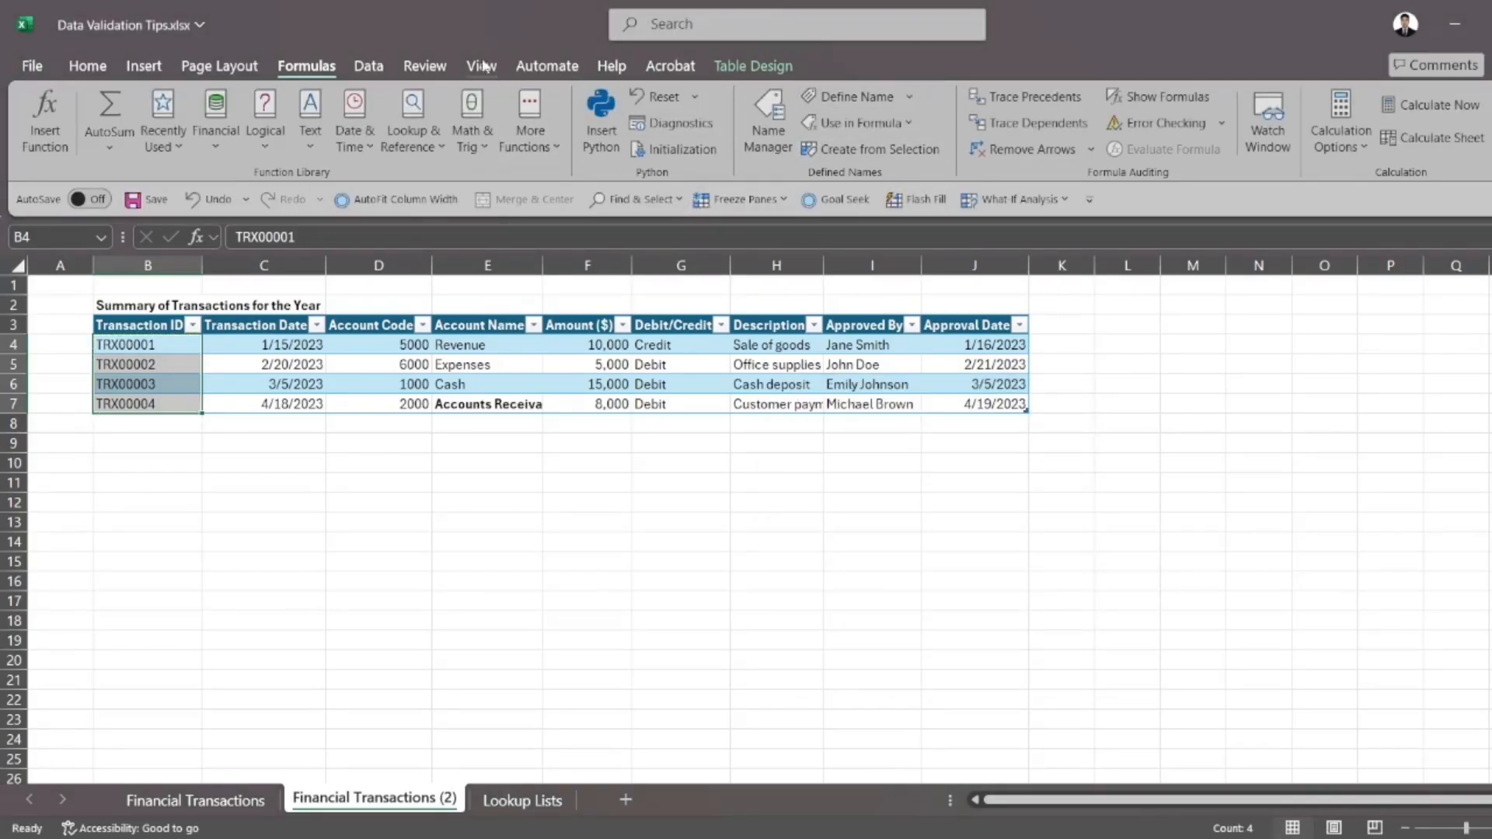
Replace the range in the B4:B7 validation formula with the name TransactionID, giving =COUNTIF(TransactionID,B4)<2
click(383, 67)
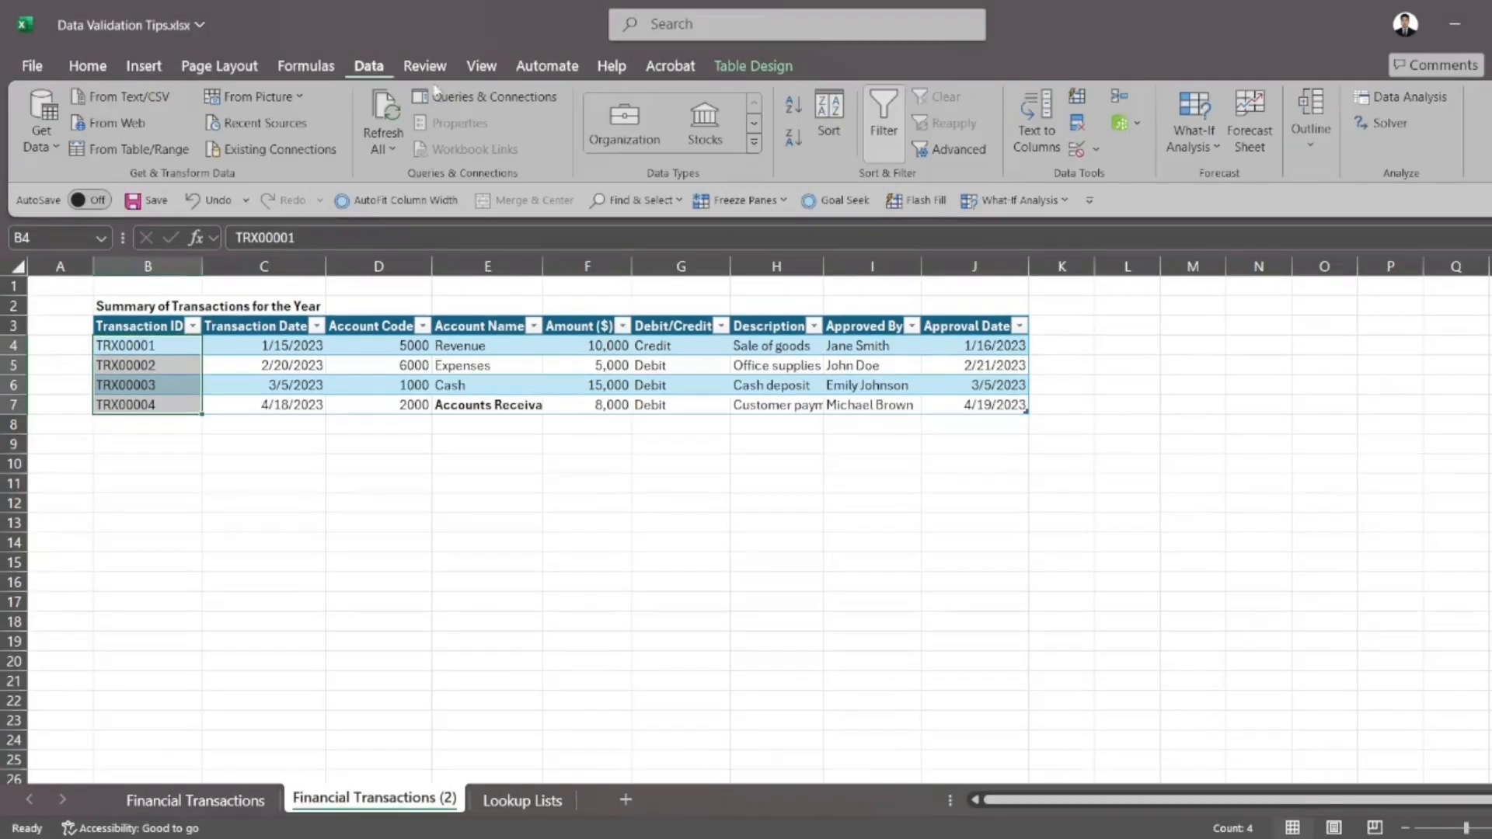
click(1076, 149)
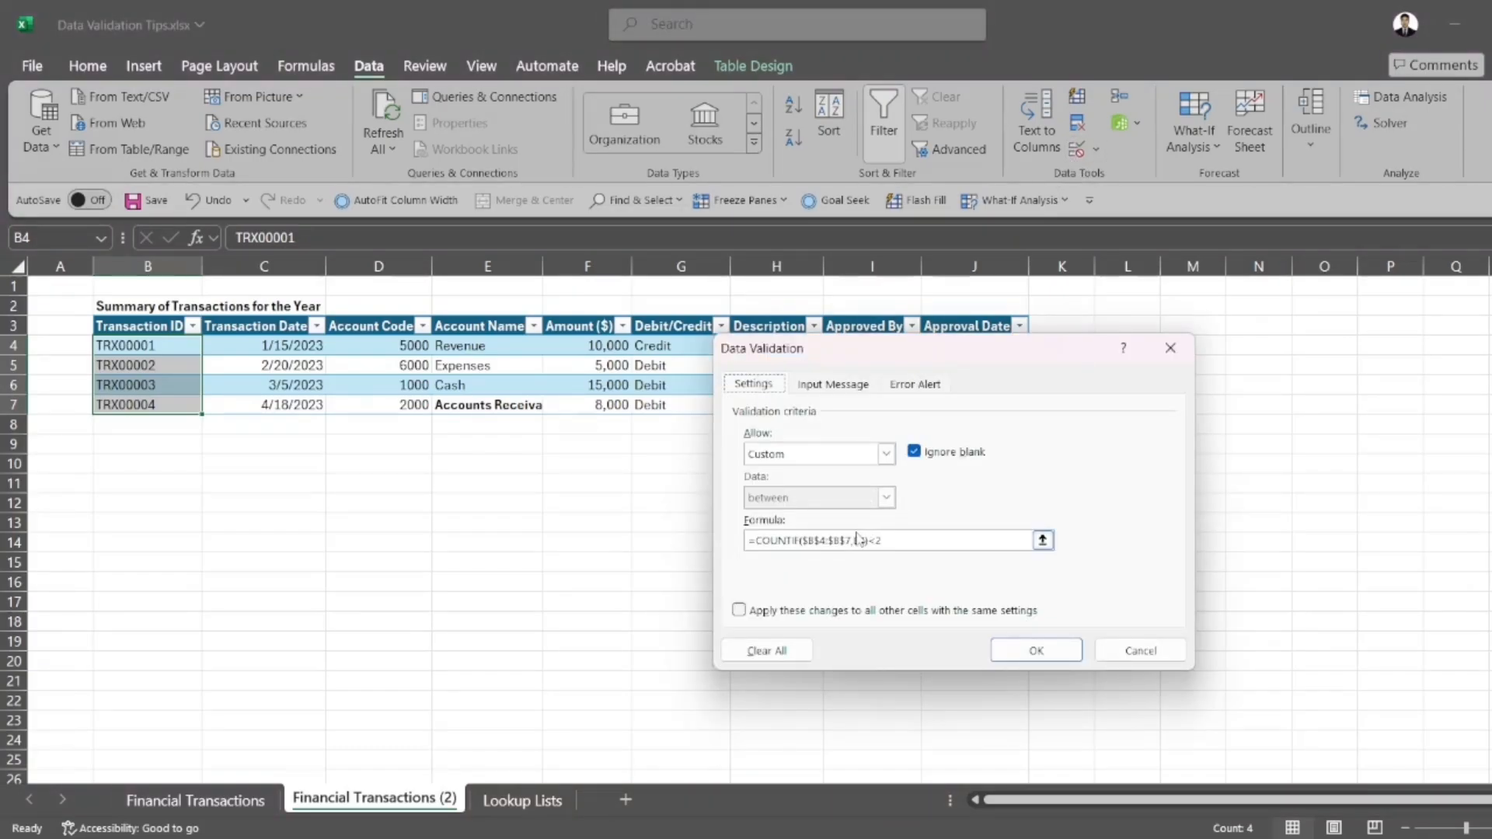
drag(855, 540, 803, 542)
key(BackSpace)
text(TransactionID)
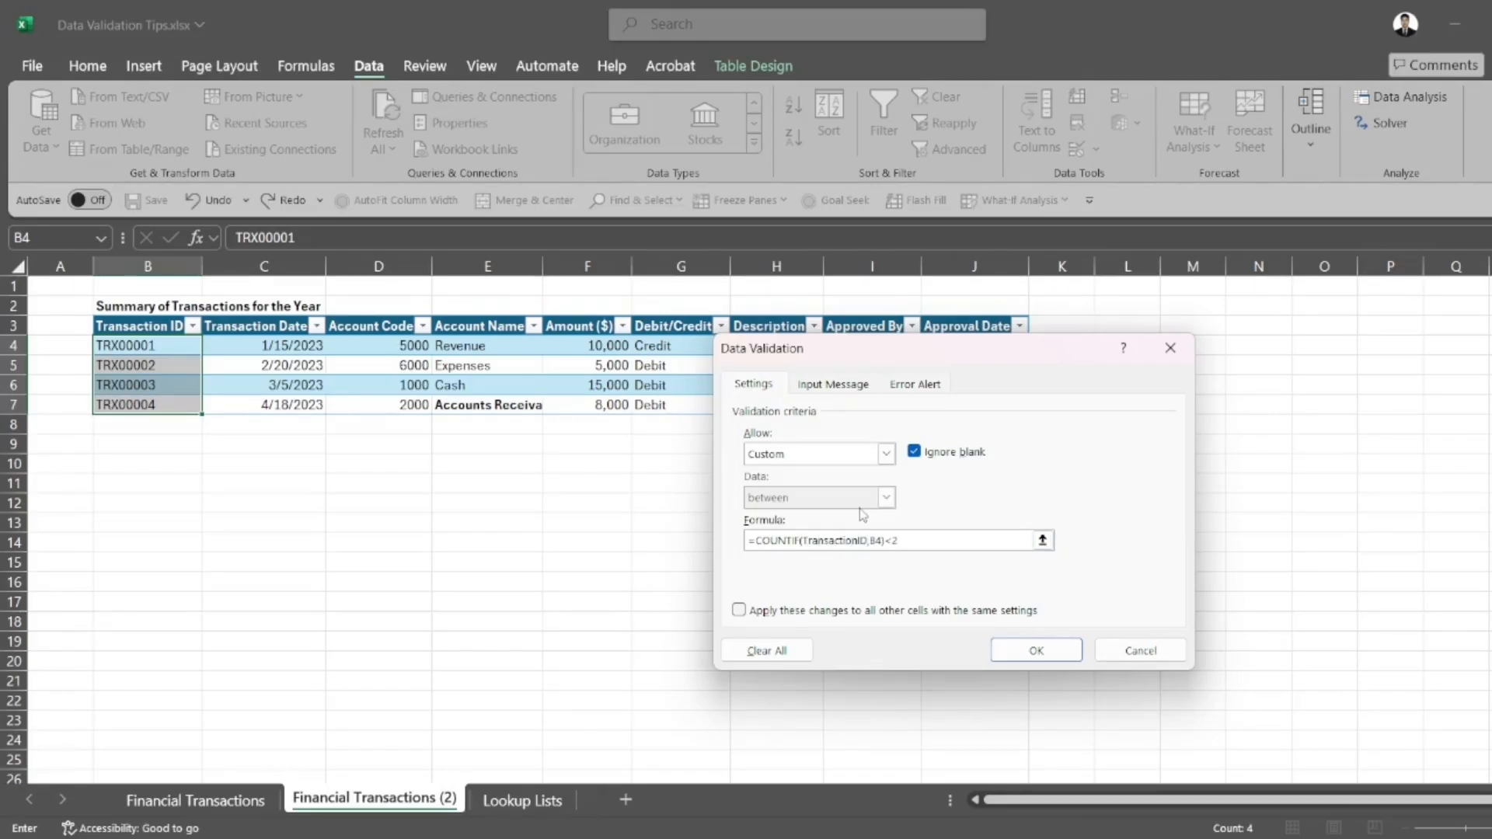
key(Return)
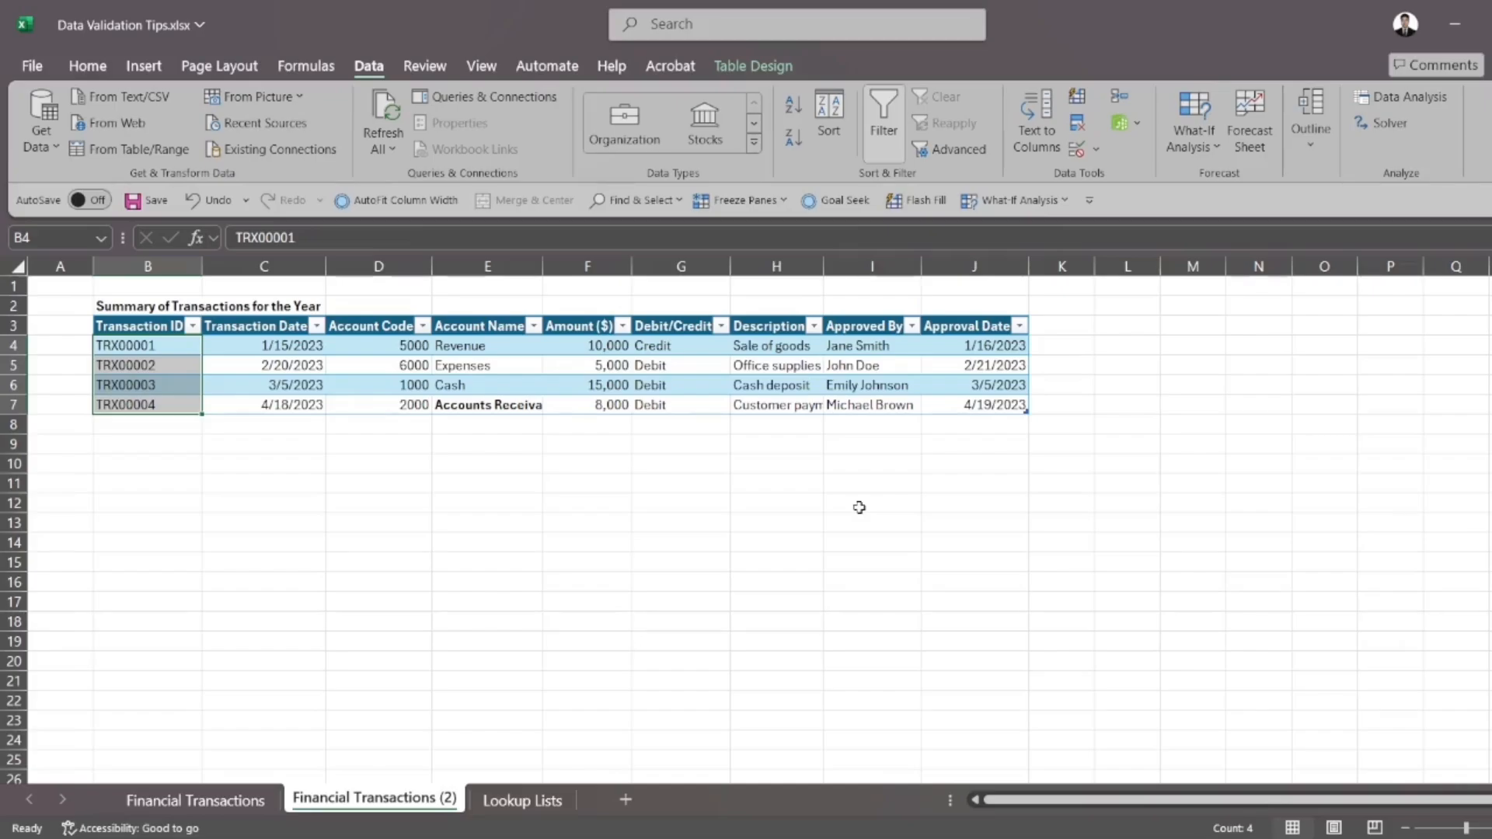
Test the duplicate rule by trying to enter TRX00001 in cell B8, then discard the entry
click(182, 429)
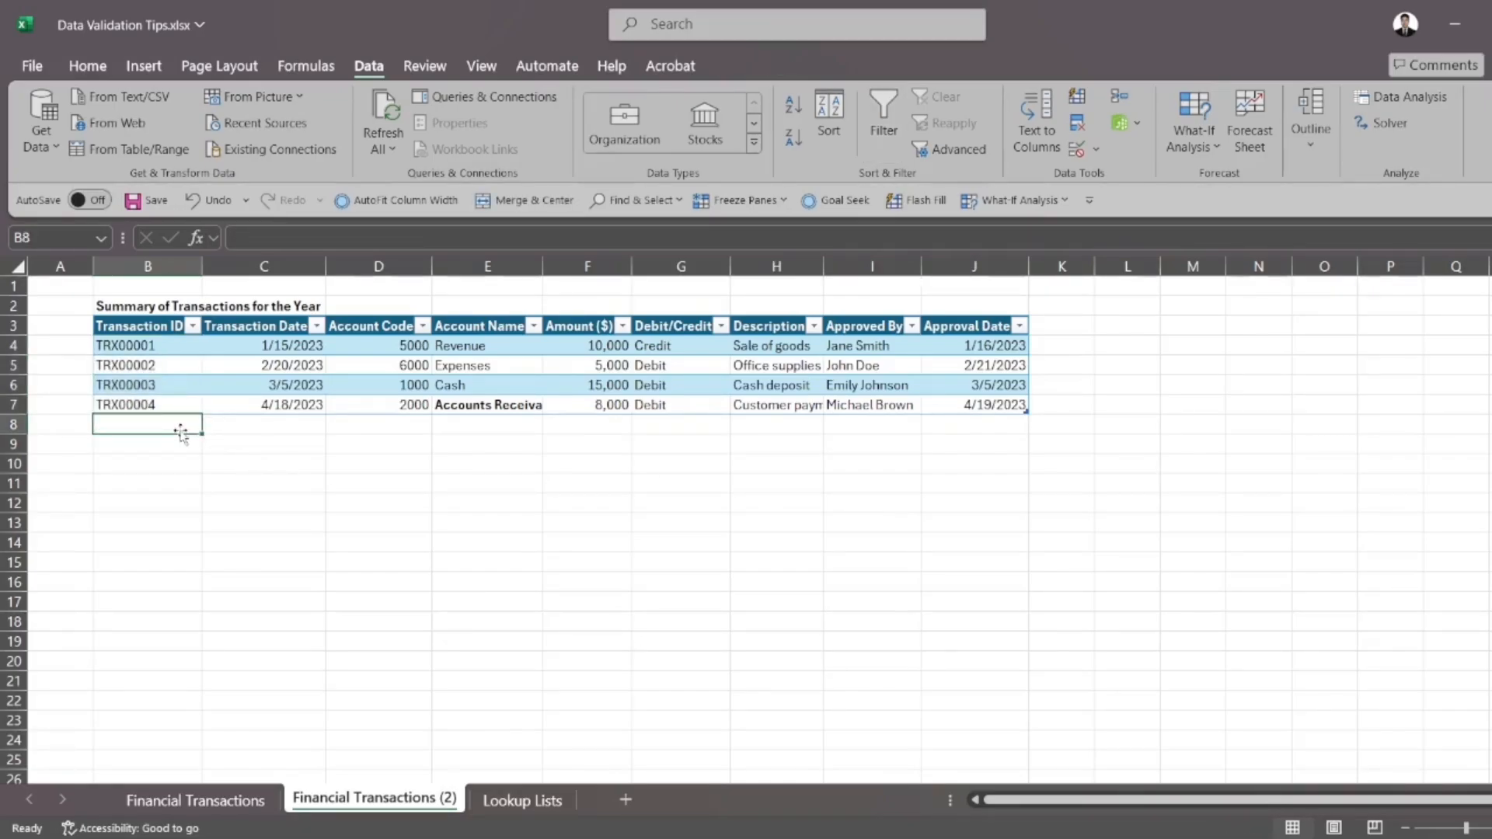
text(TR)
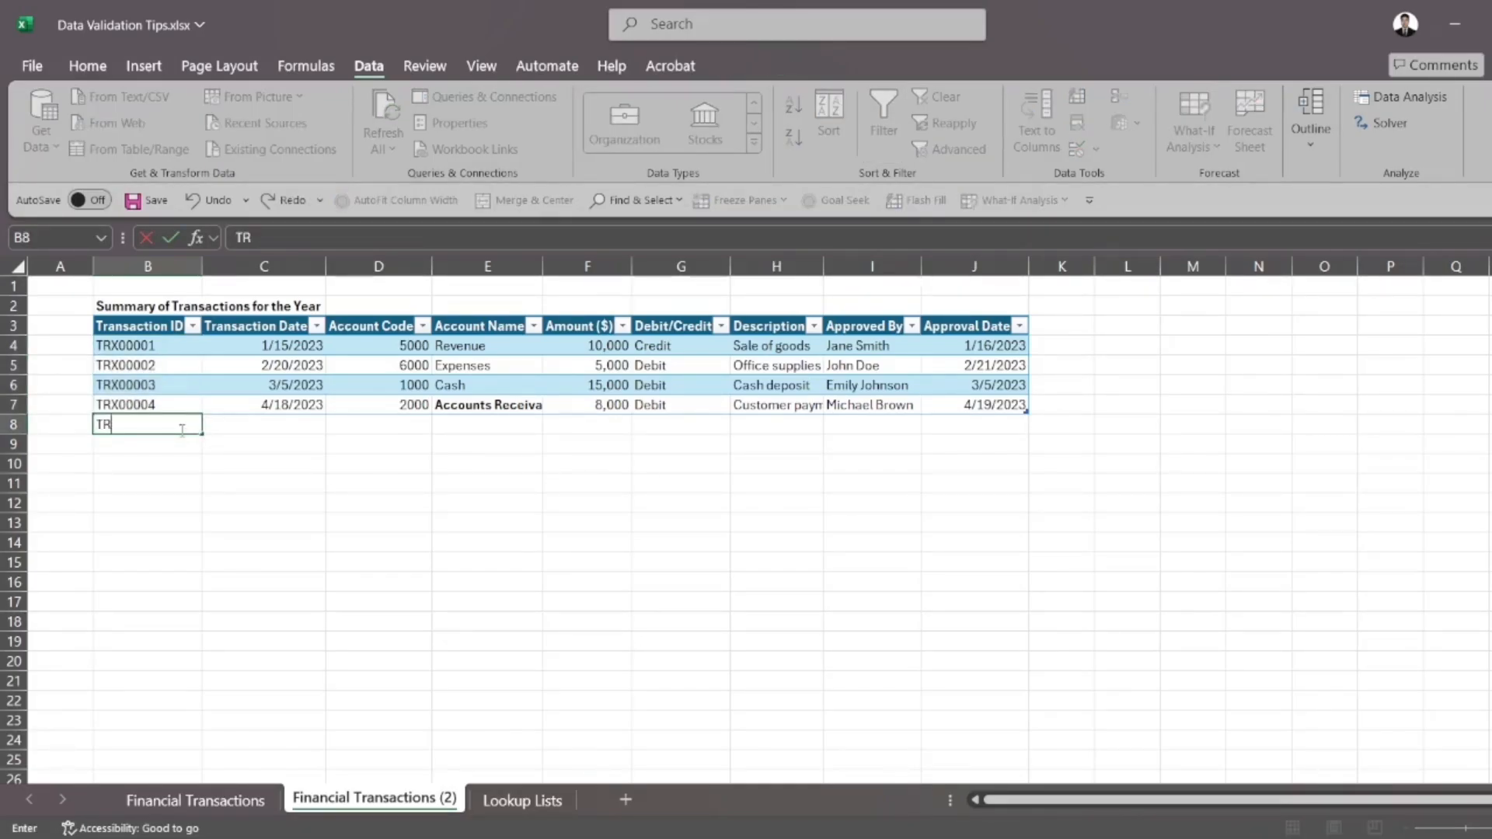
text(X00001)
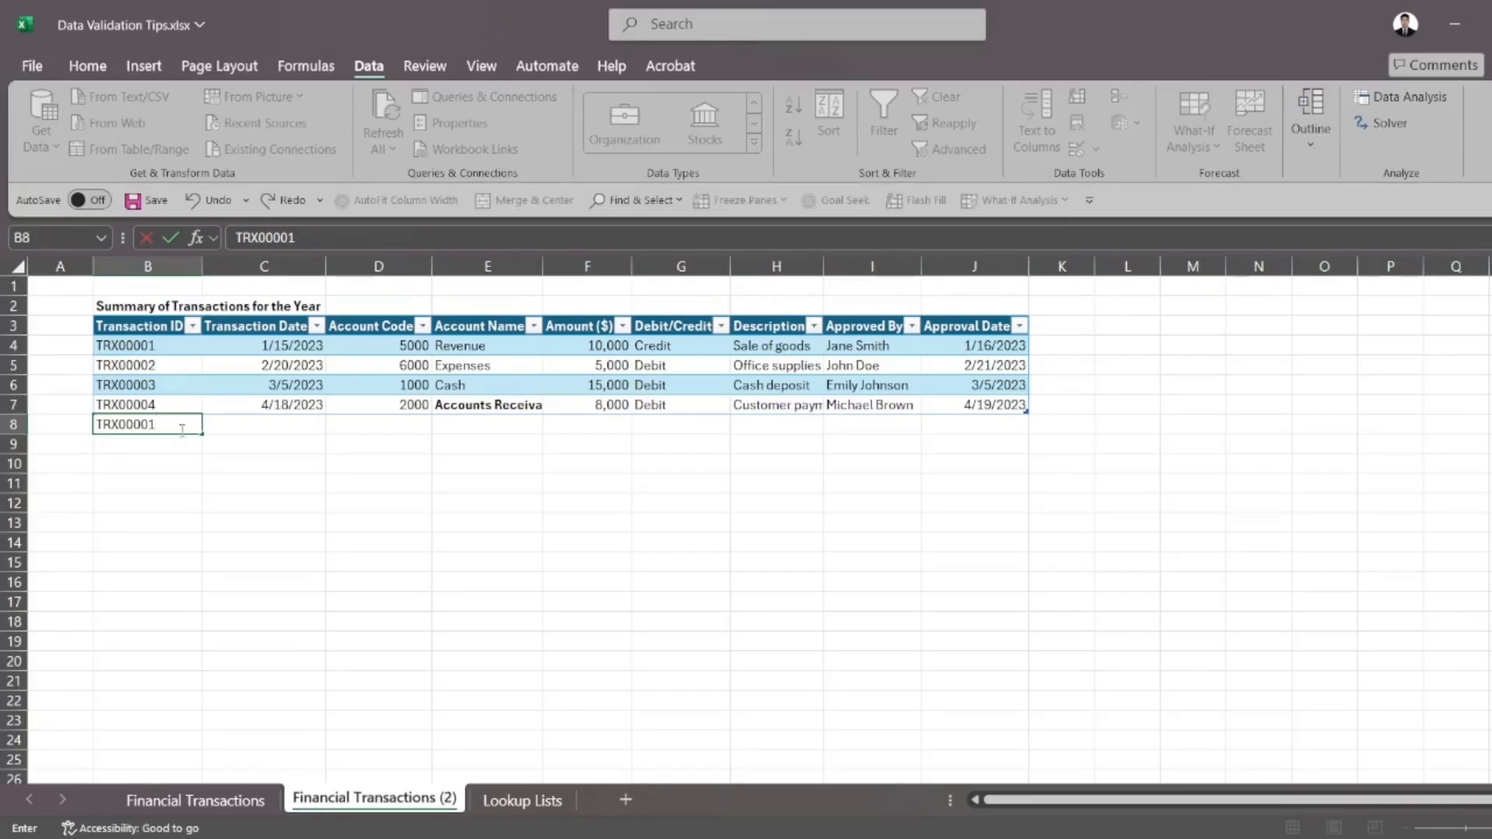
key(Return)
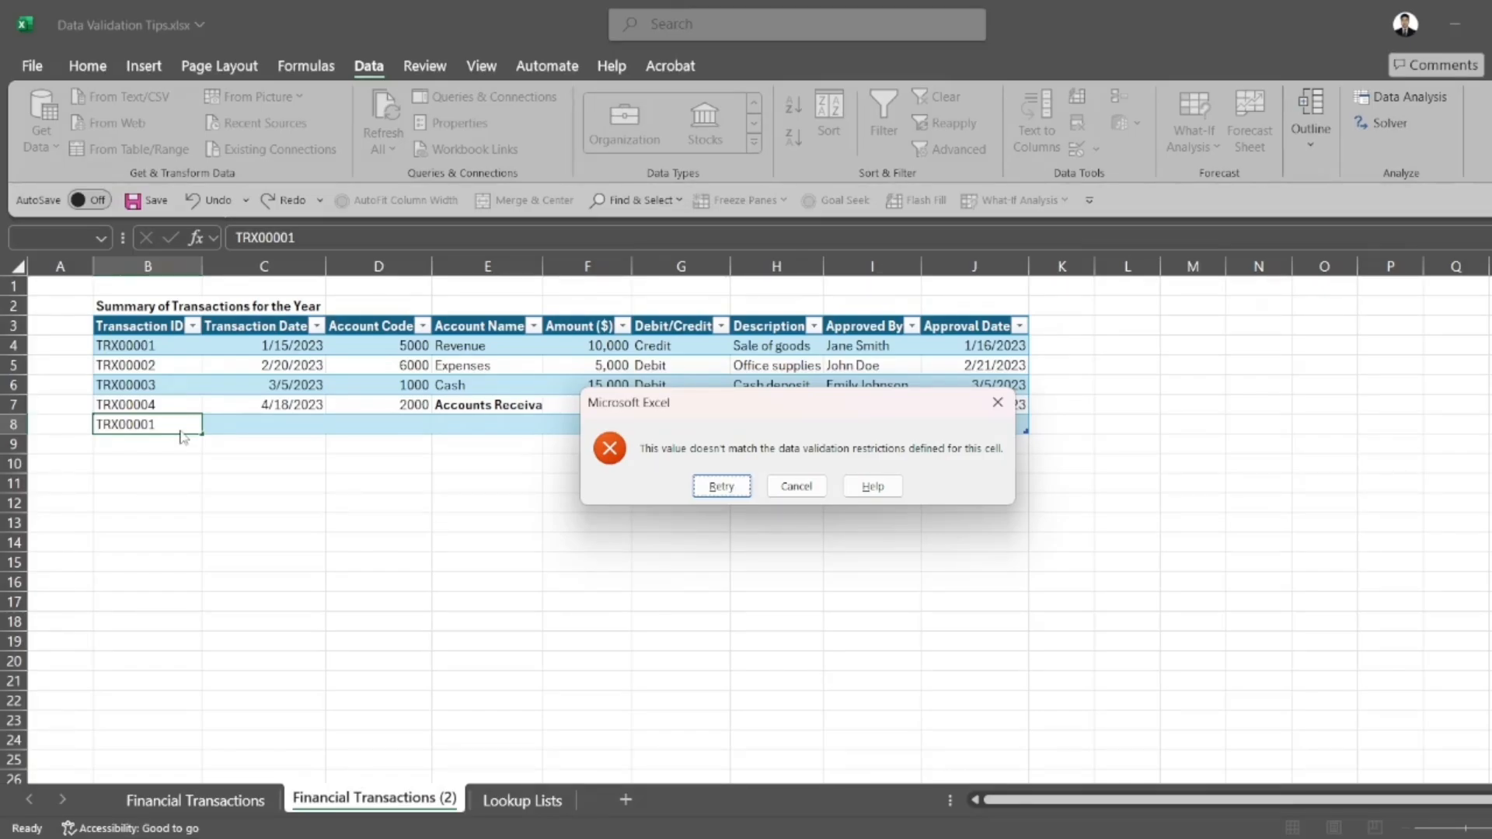
click(796, 486)
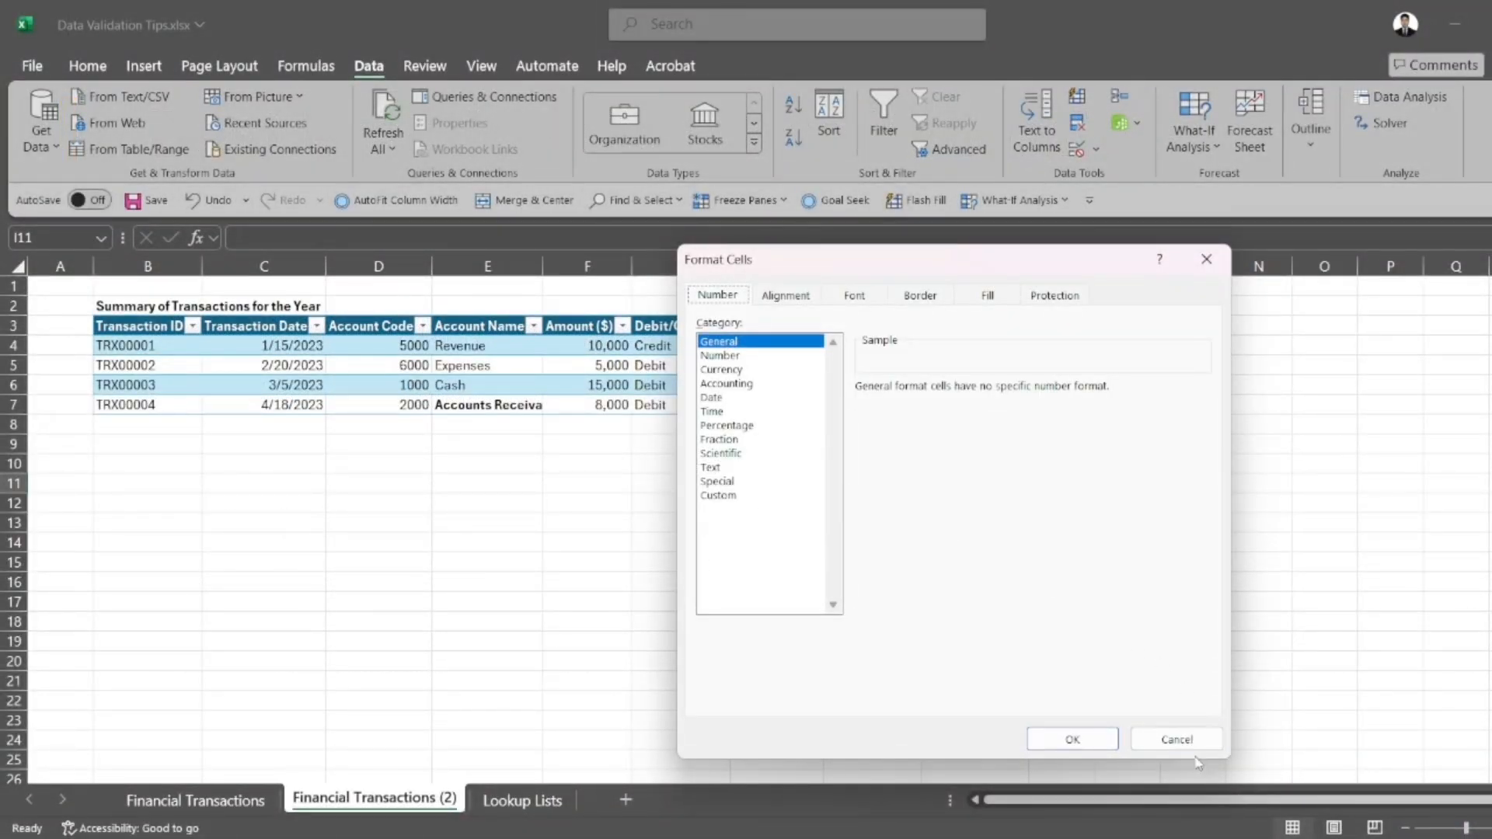
click(1190, 742)
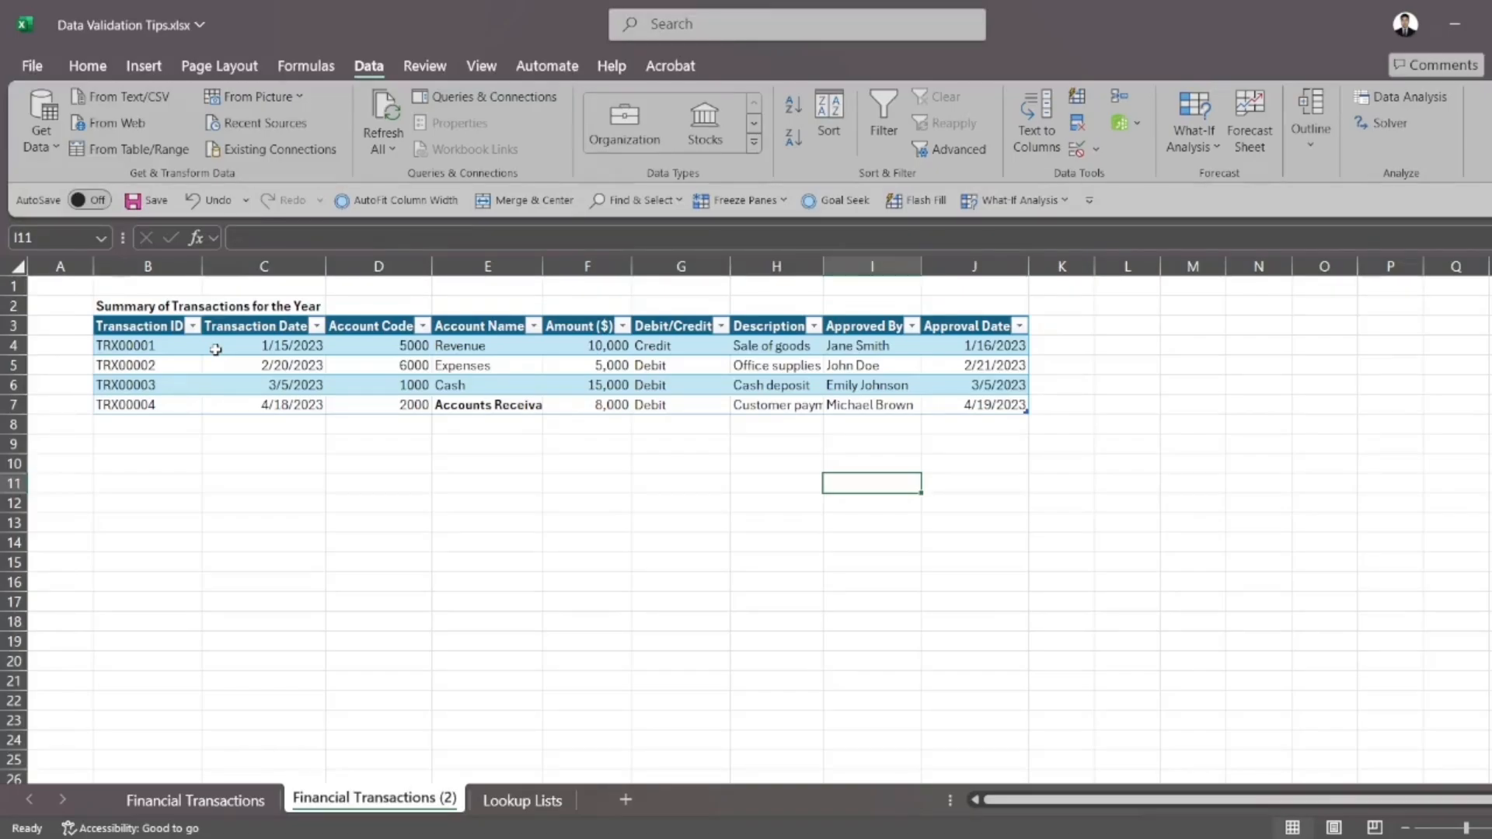
drag(203, 347, 256, 404)
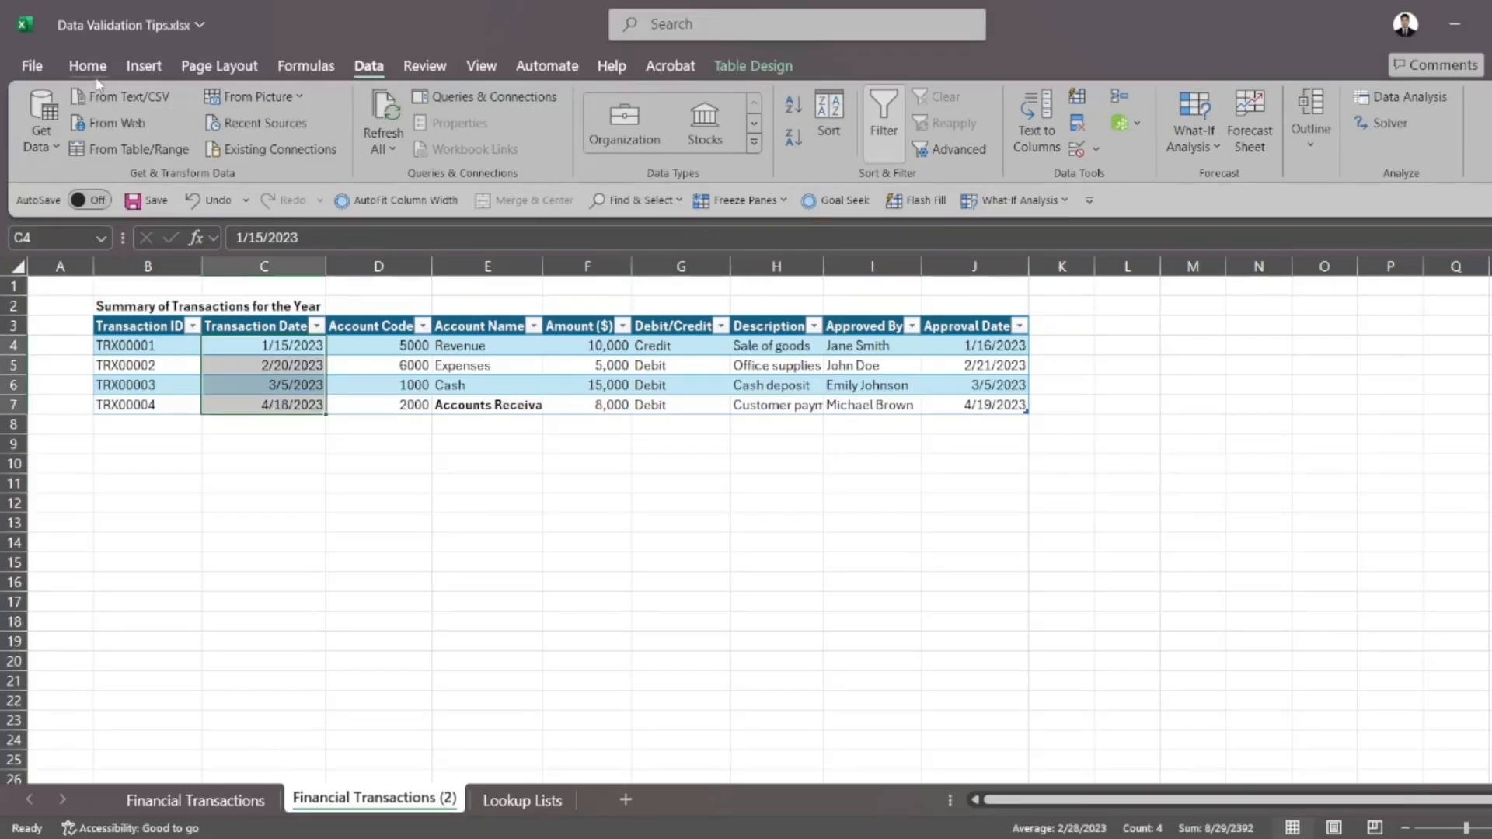
click(88, 66)
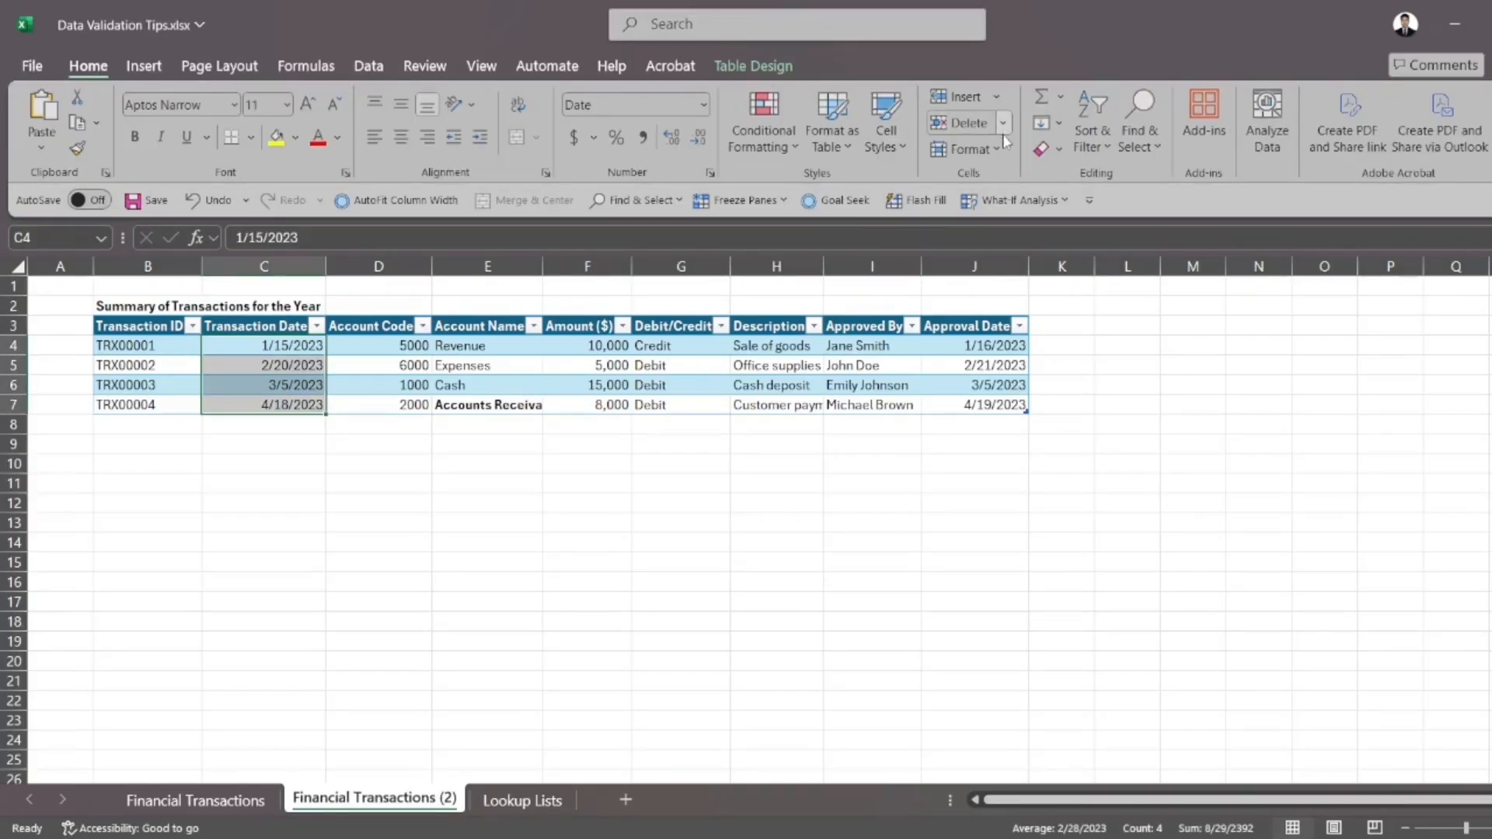
click(1003, 154)
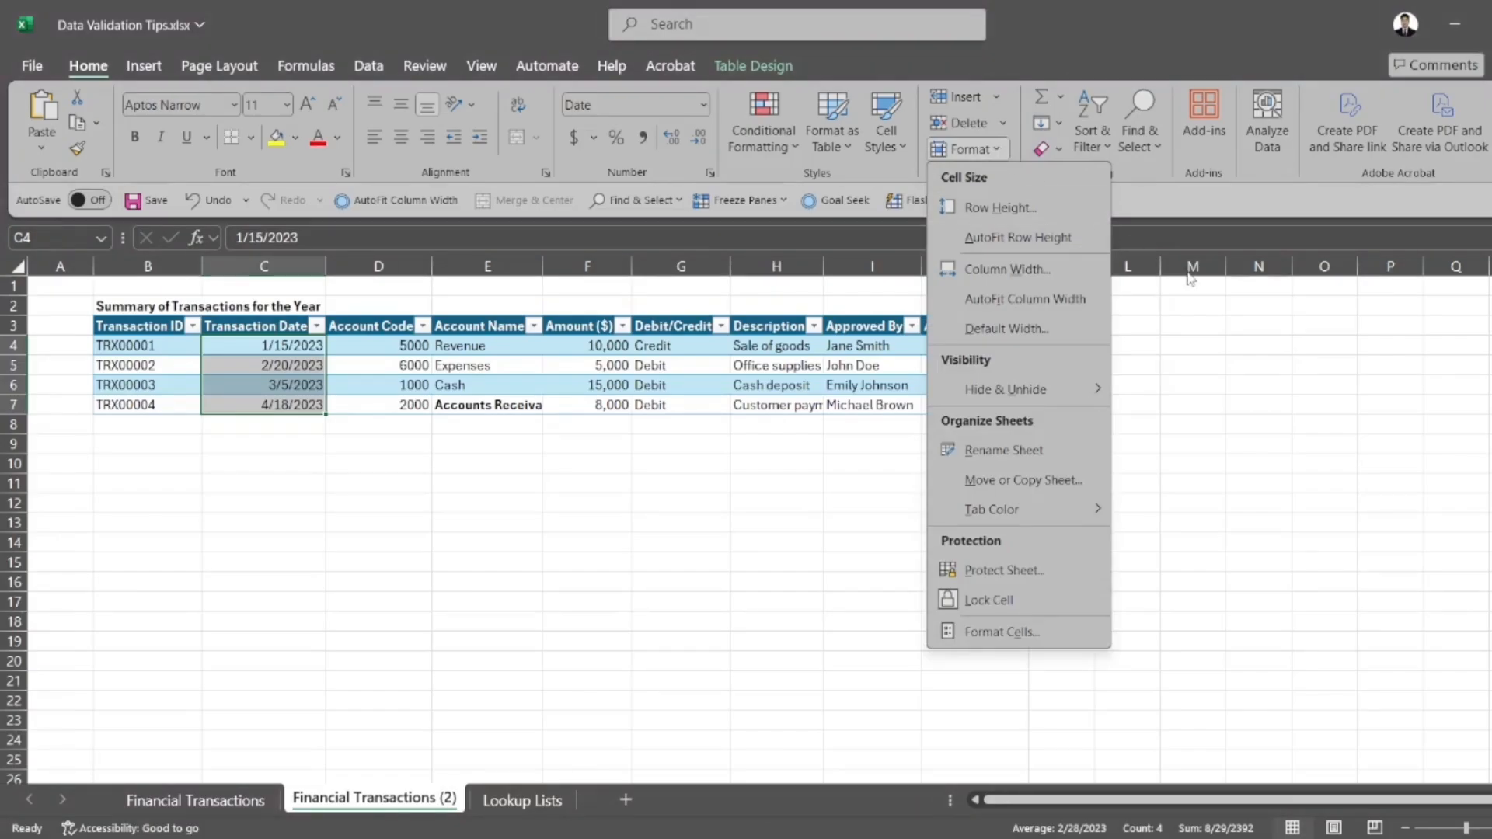
key(Escape)
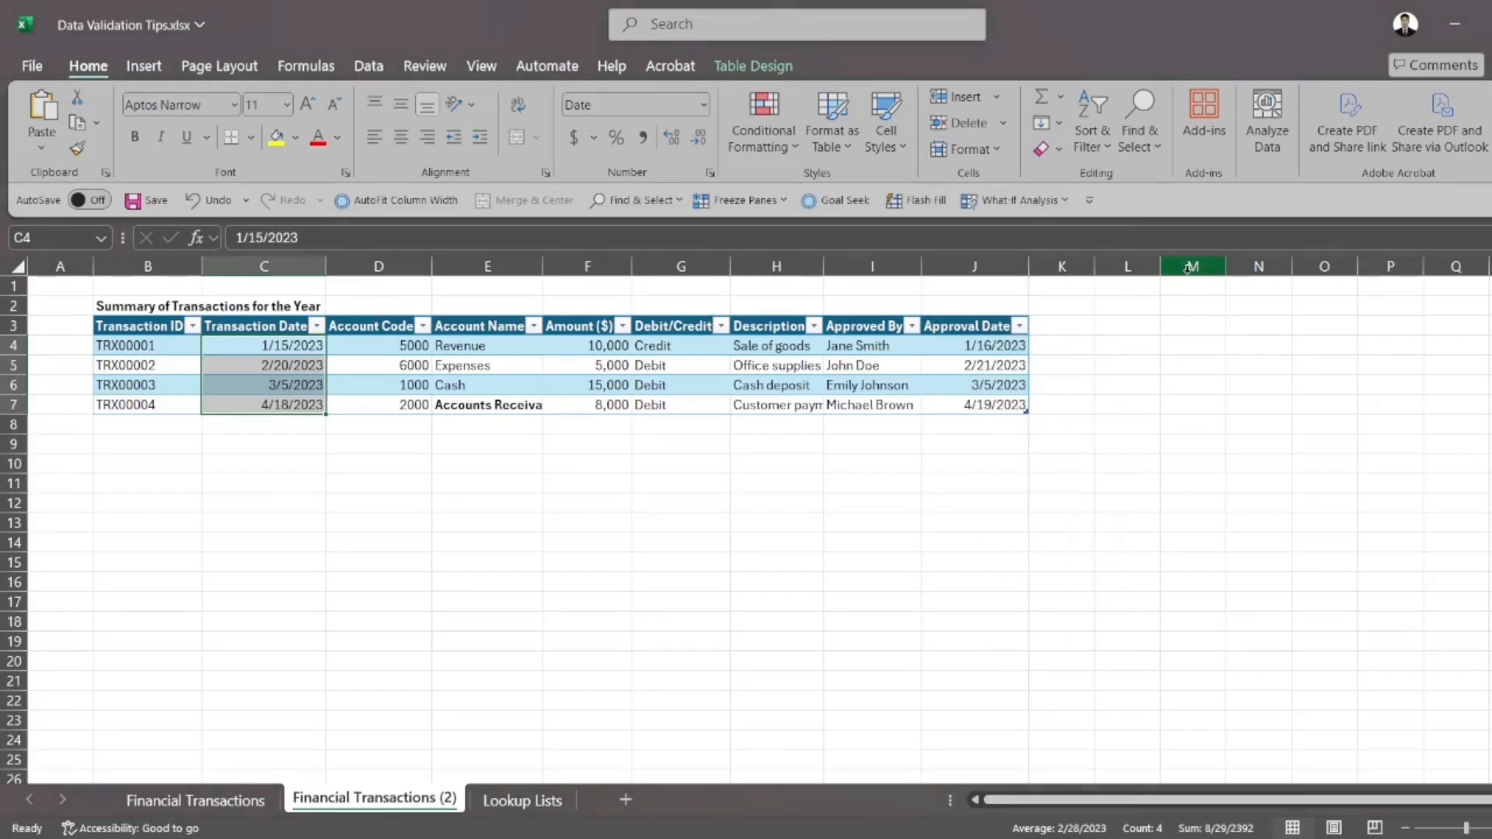
click(766, 145)
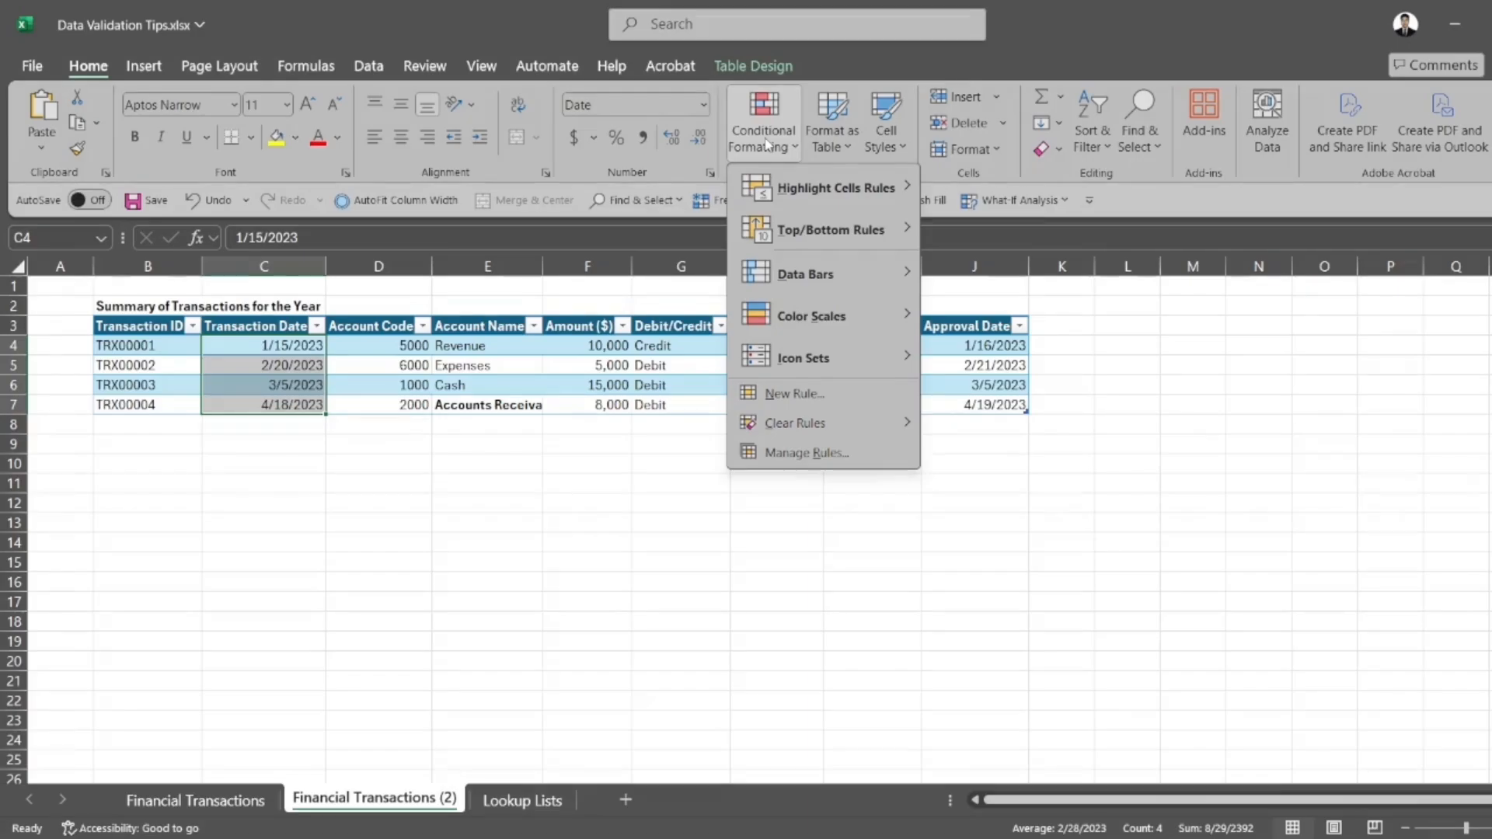
mouse_move(787, 187)
click(440, 469)
Add a Greater Than conditional formatting rule to amounts F4:F7 for values above 500000, using Light Red Fill with Dark Red Text
drag(579, 346, 576, 404)
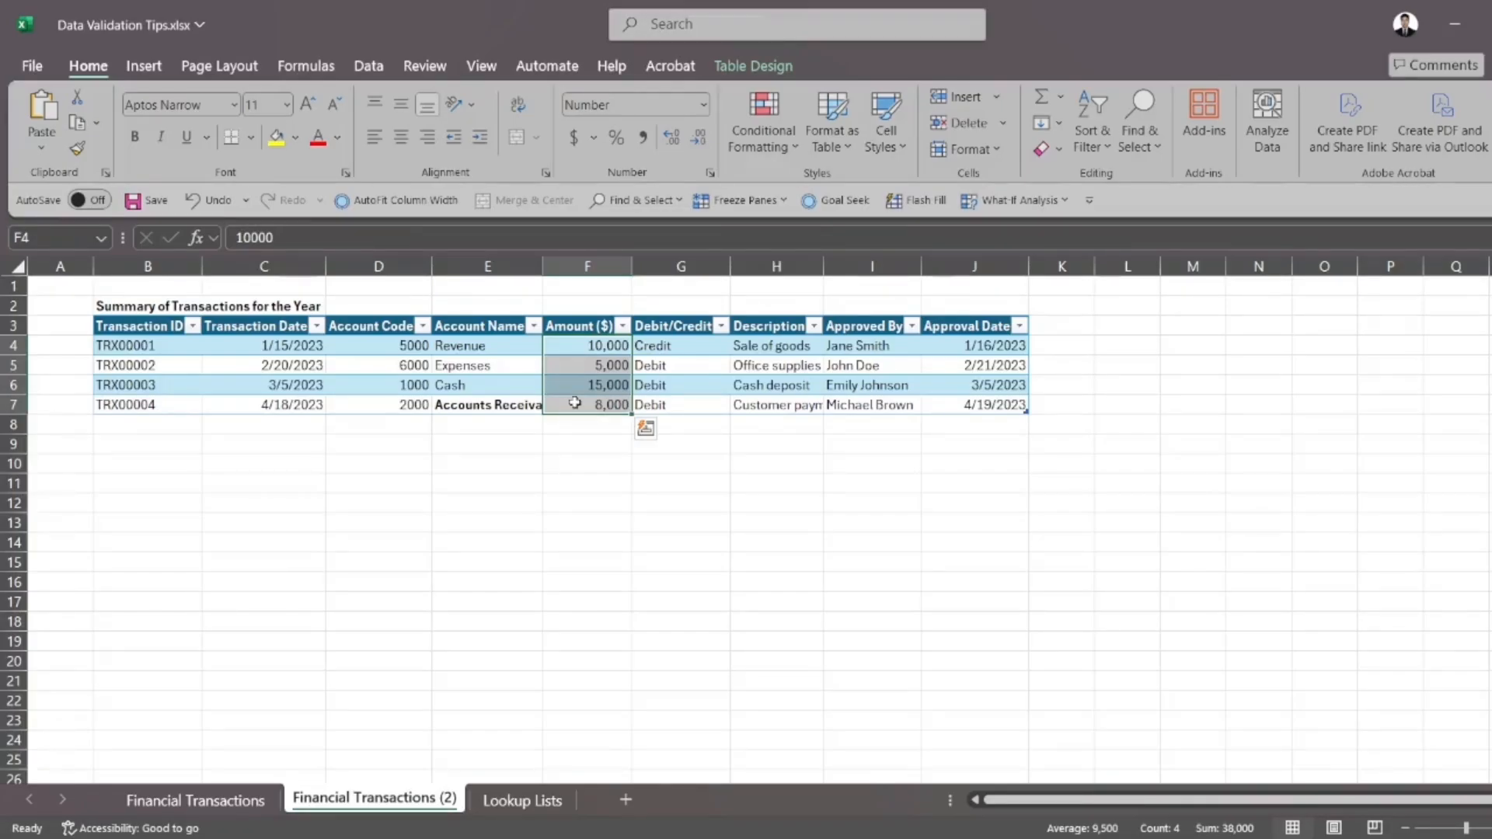
click(764, 147)
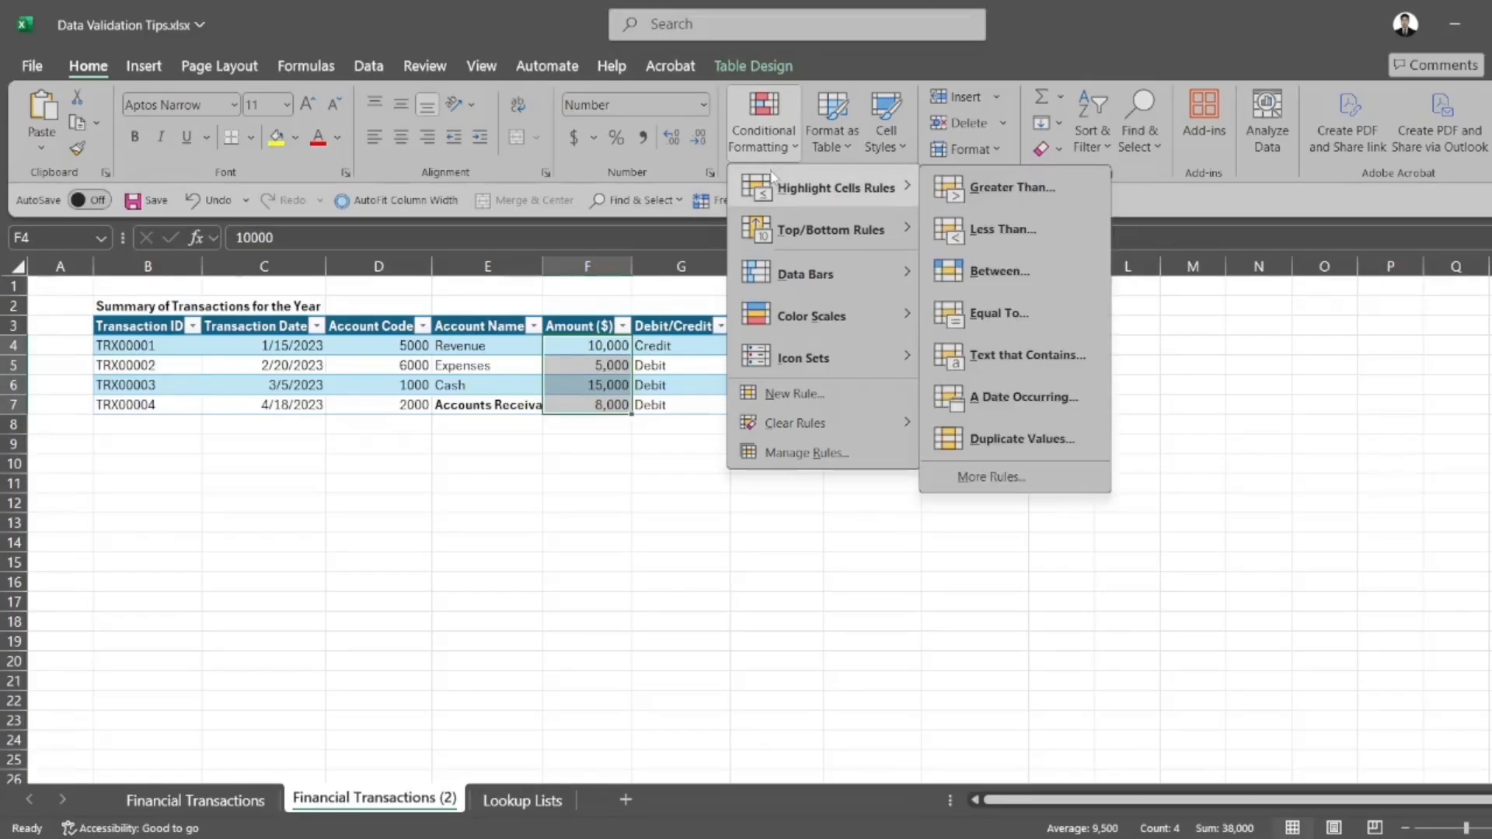
click(976, 204)
text(500000)
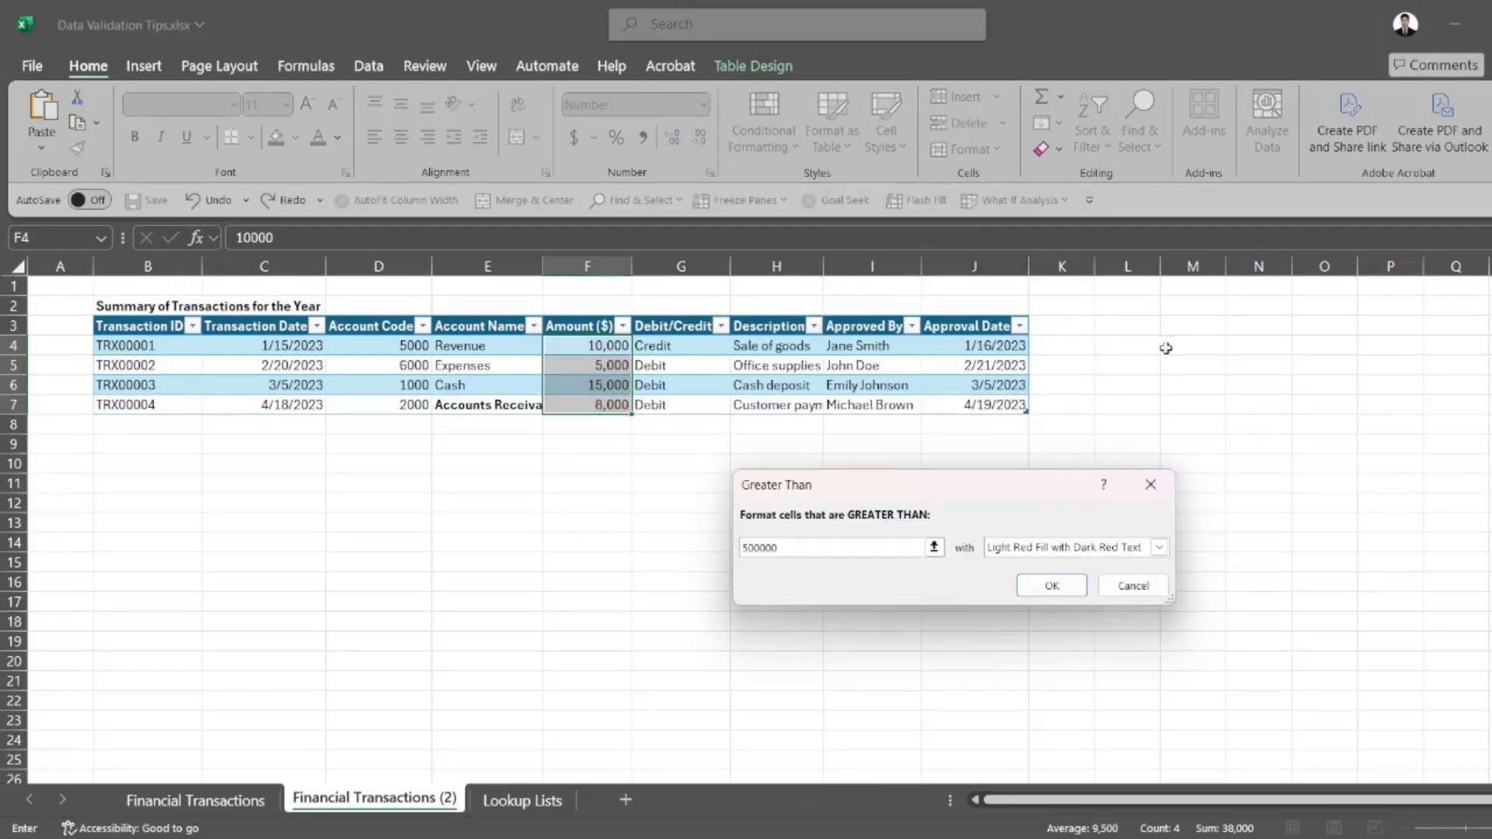
click(1054, 586)
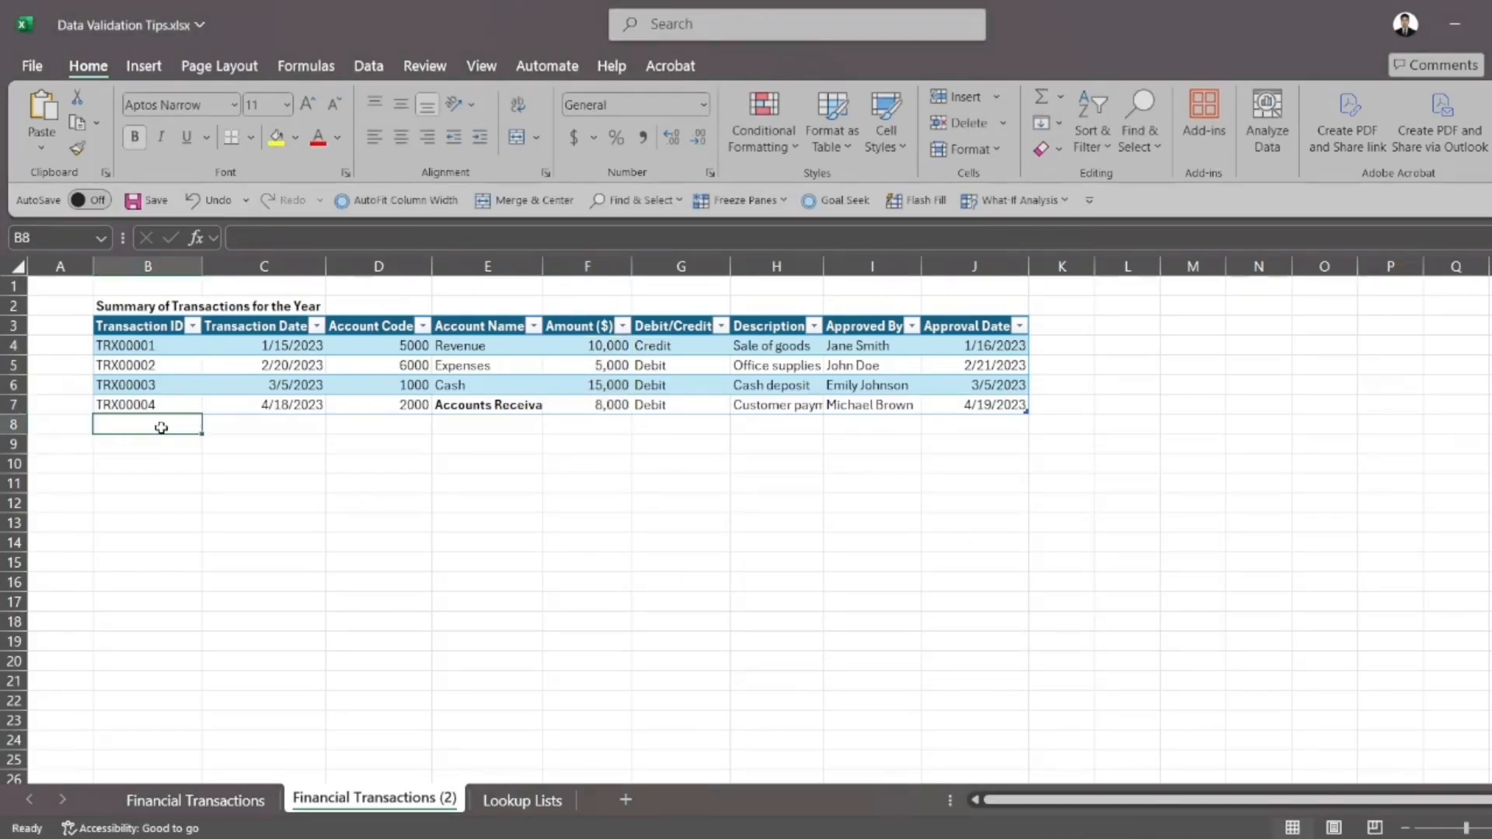
Try the duplicate ID TRX00001 in cell B8, then retry and correct the entry to TRX00005
text(TRX00001)
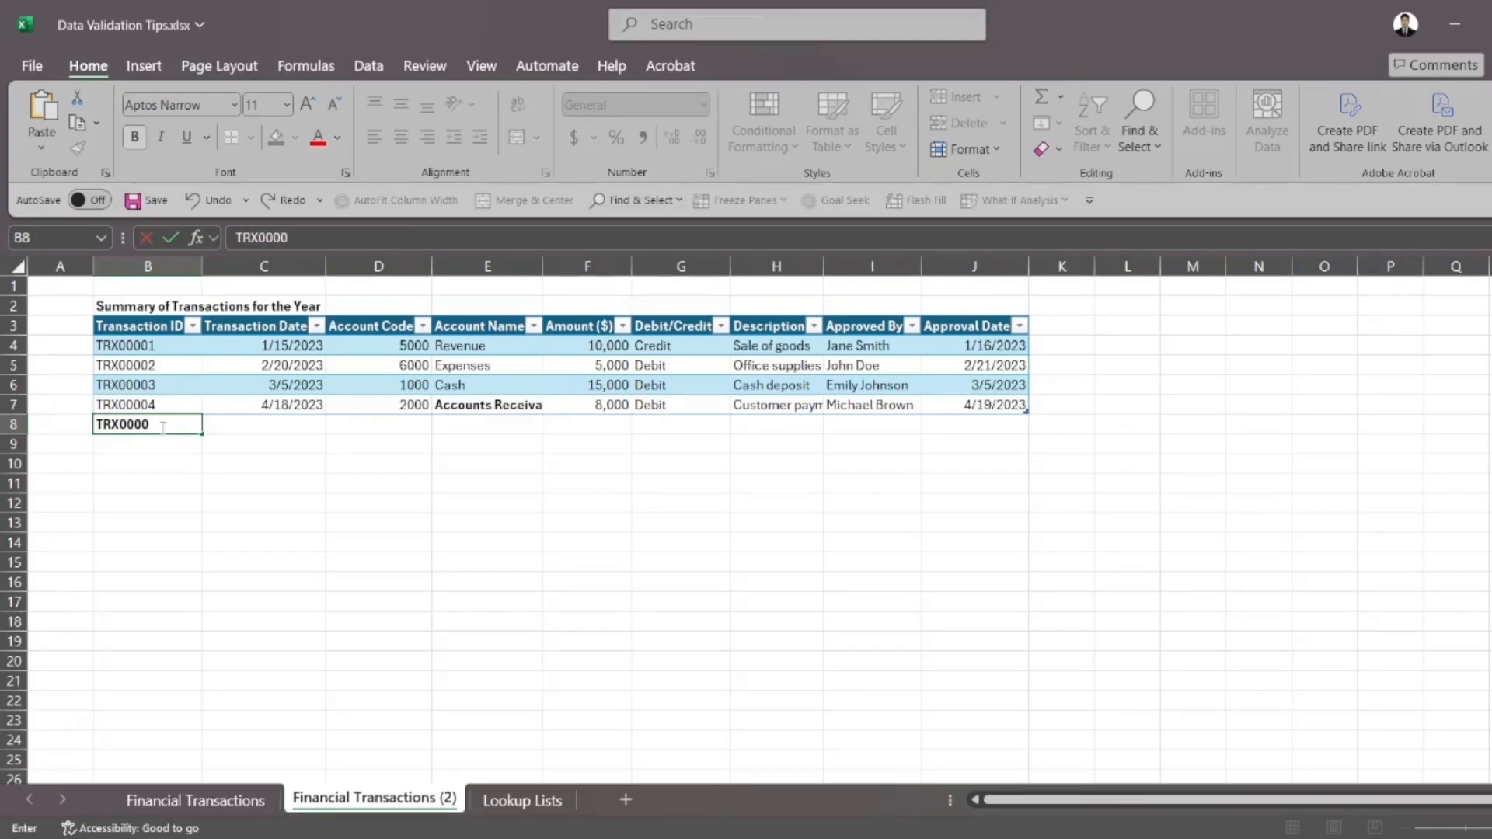
key(Return)
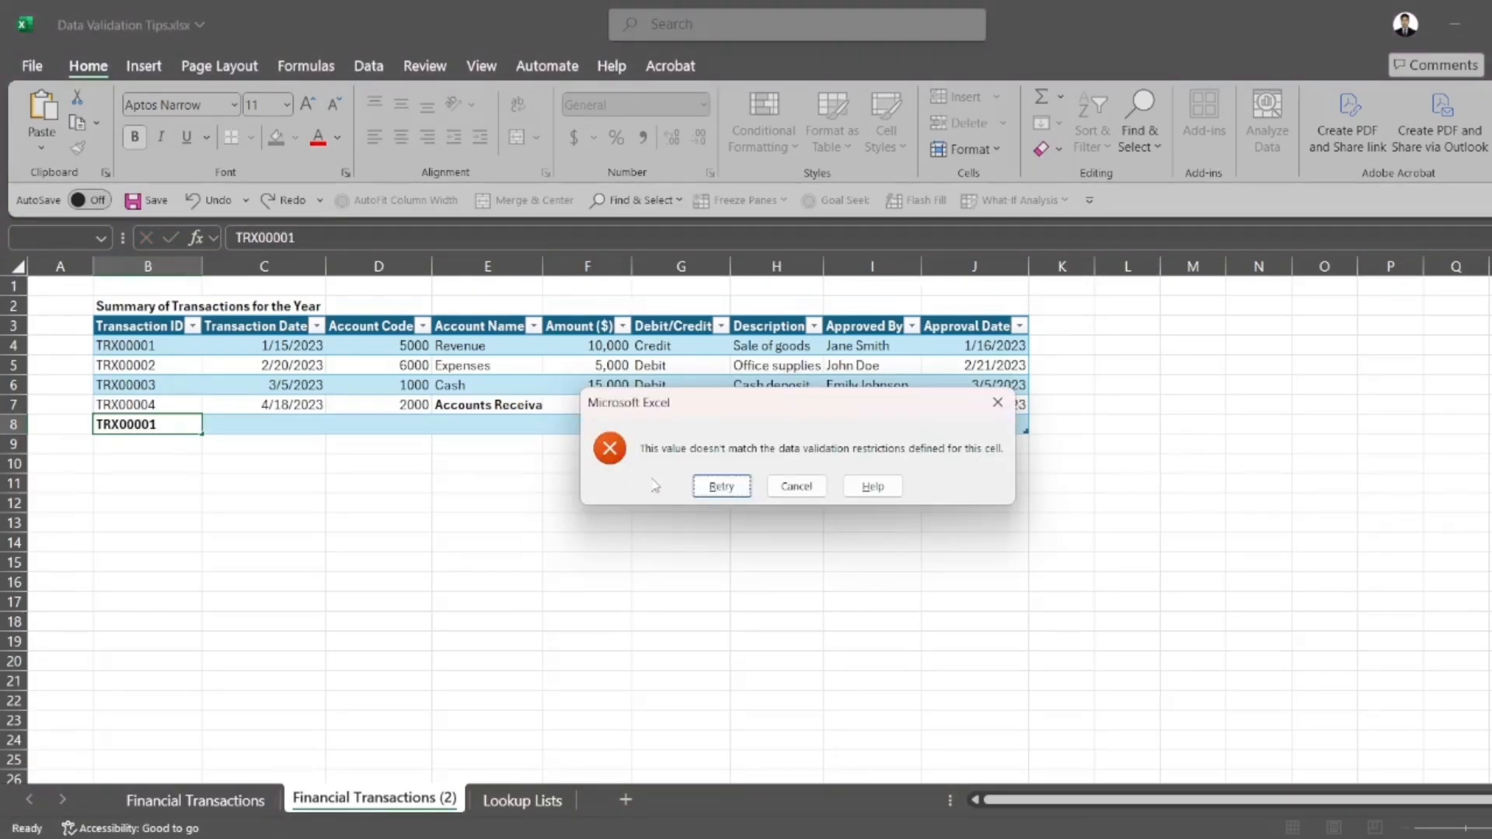
click(721, 486)
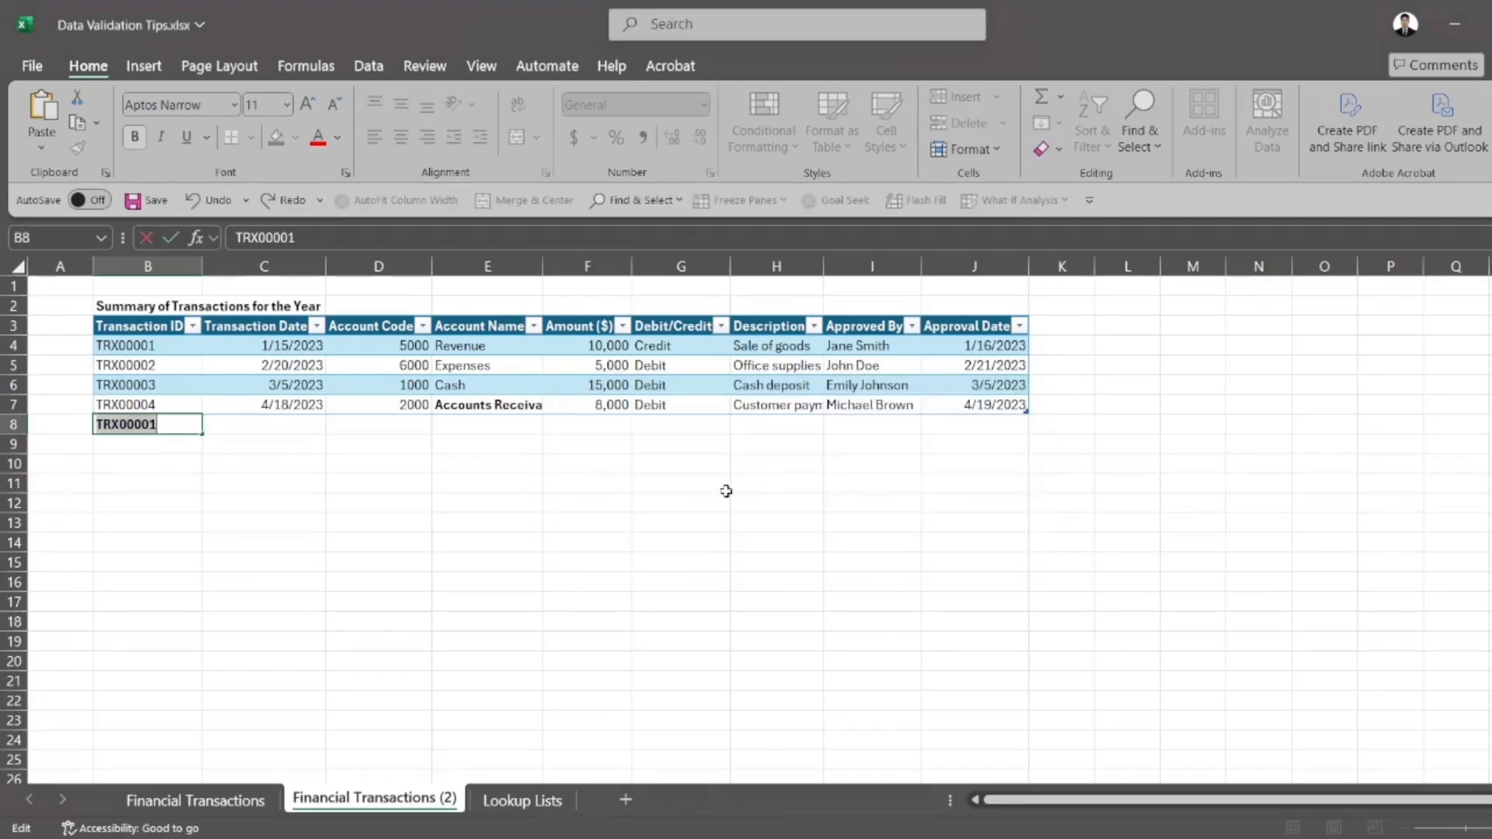
click(187, 424)
key(BackSpace)
text(5)
drag(242, 426, 680, 420)
click(626, 513)
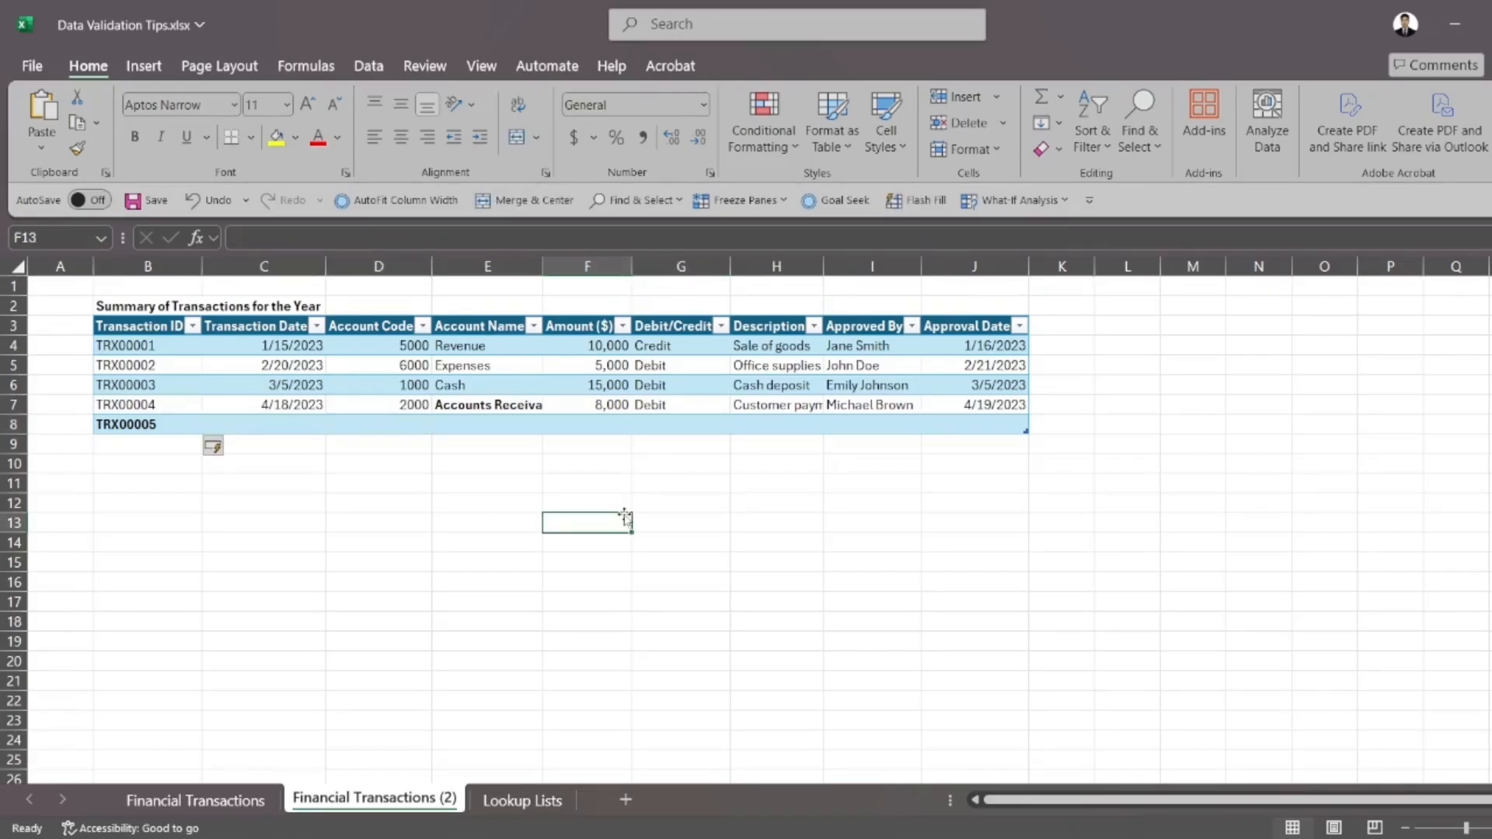
Enter the amount 501,000 in cell F8 to test the highlighting rule
click(618, 424)
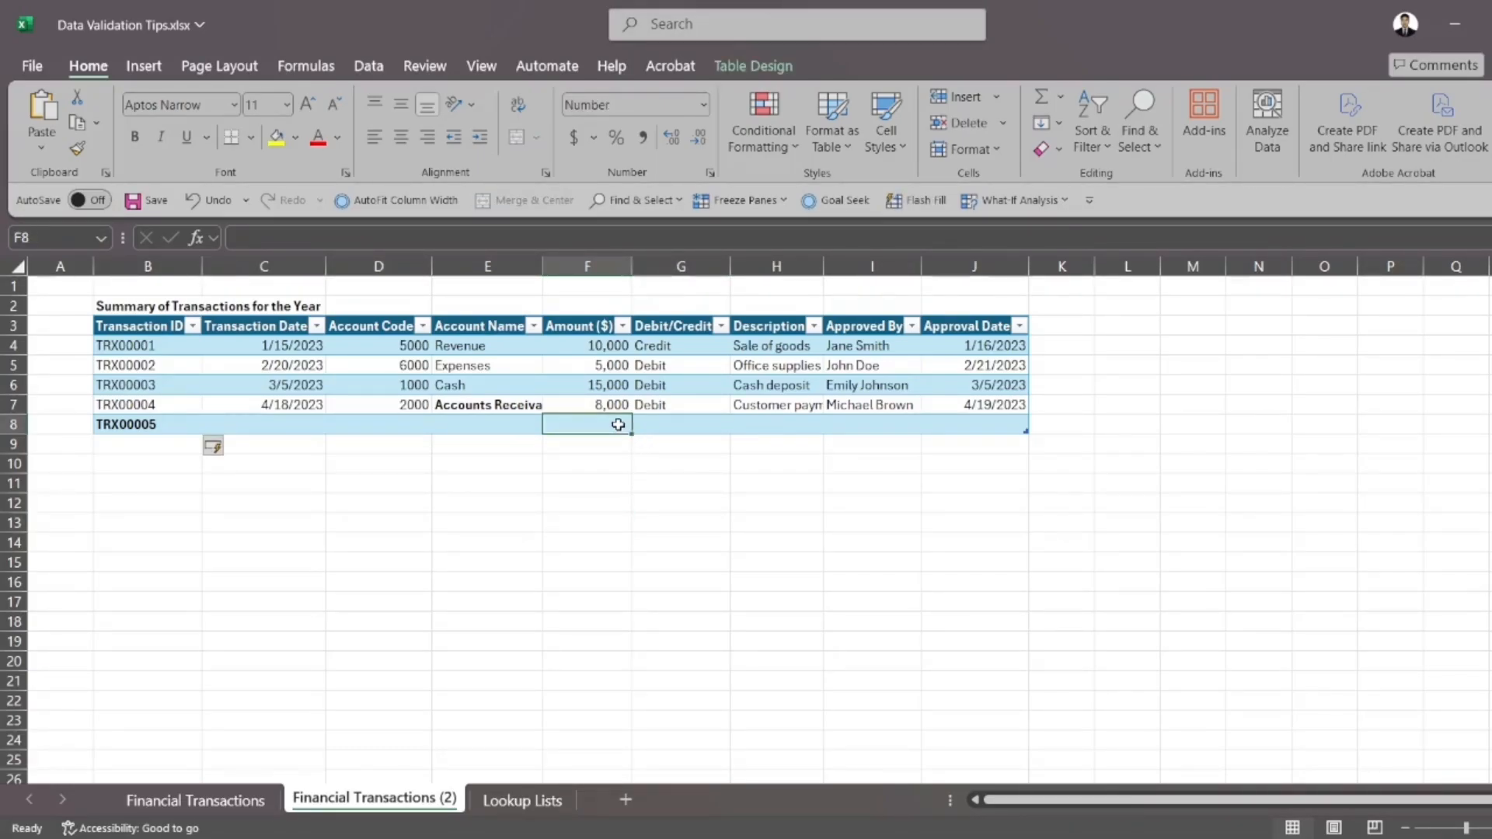
text(501,000)
key(Return)
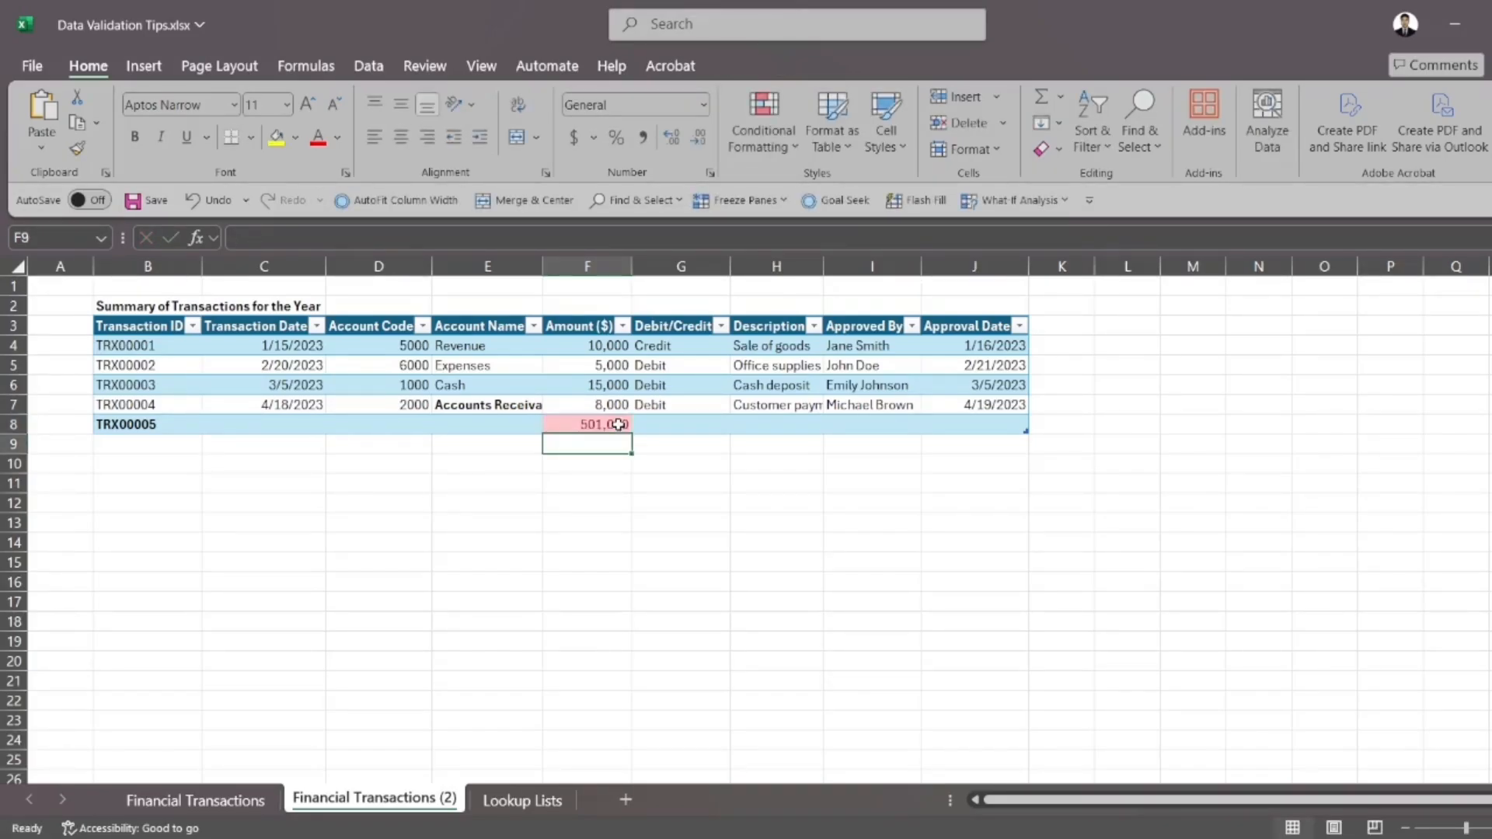
click(618, 425)
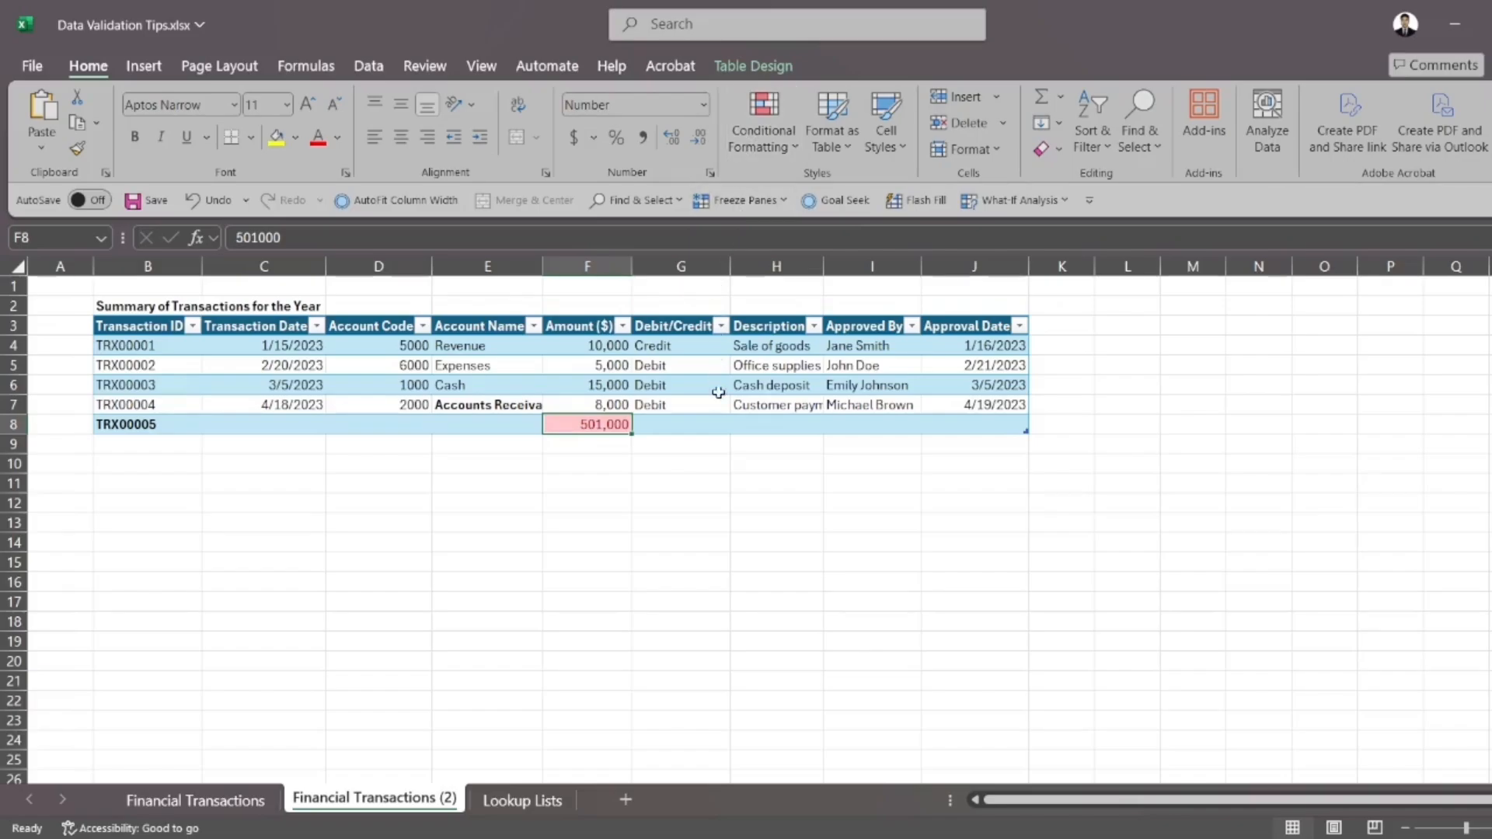
click(726, 503)
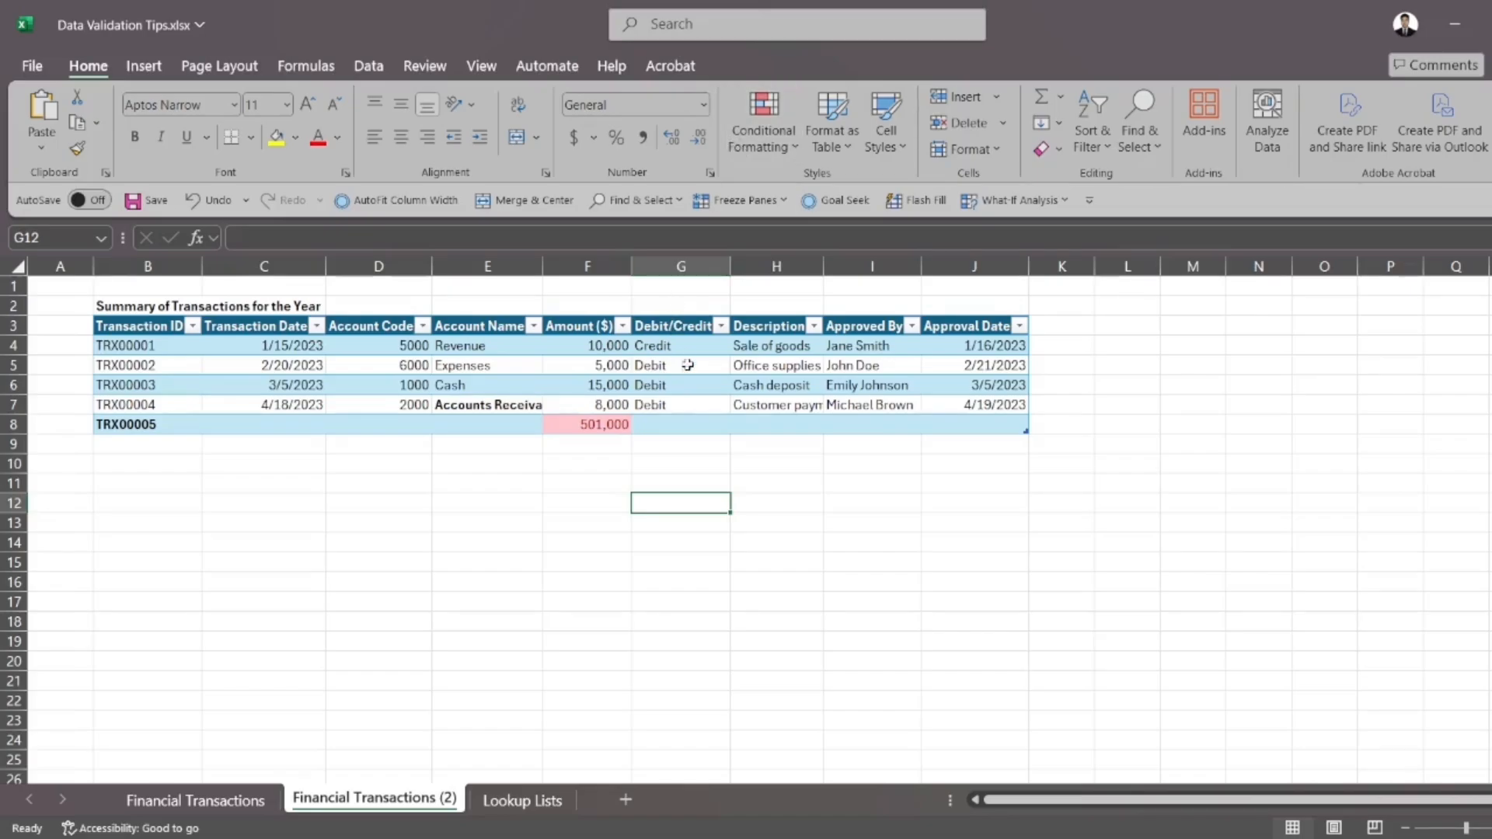
Filter the Amount ($) column by the light red cell colour, then clear the filter
click(623, 326)
mouse_move(493, 507)
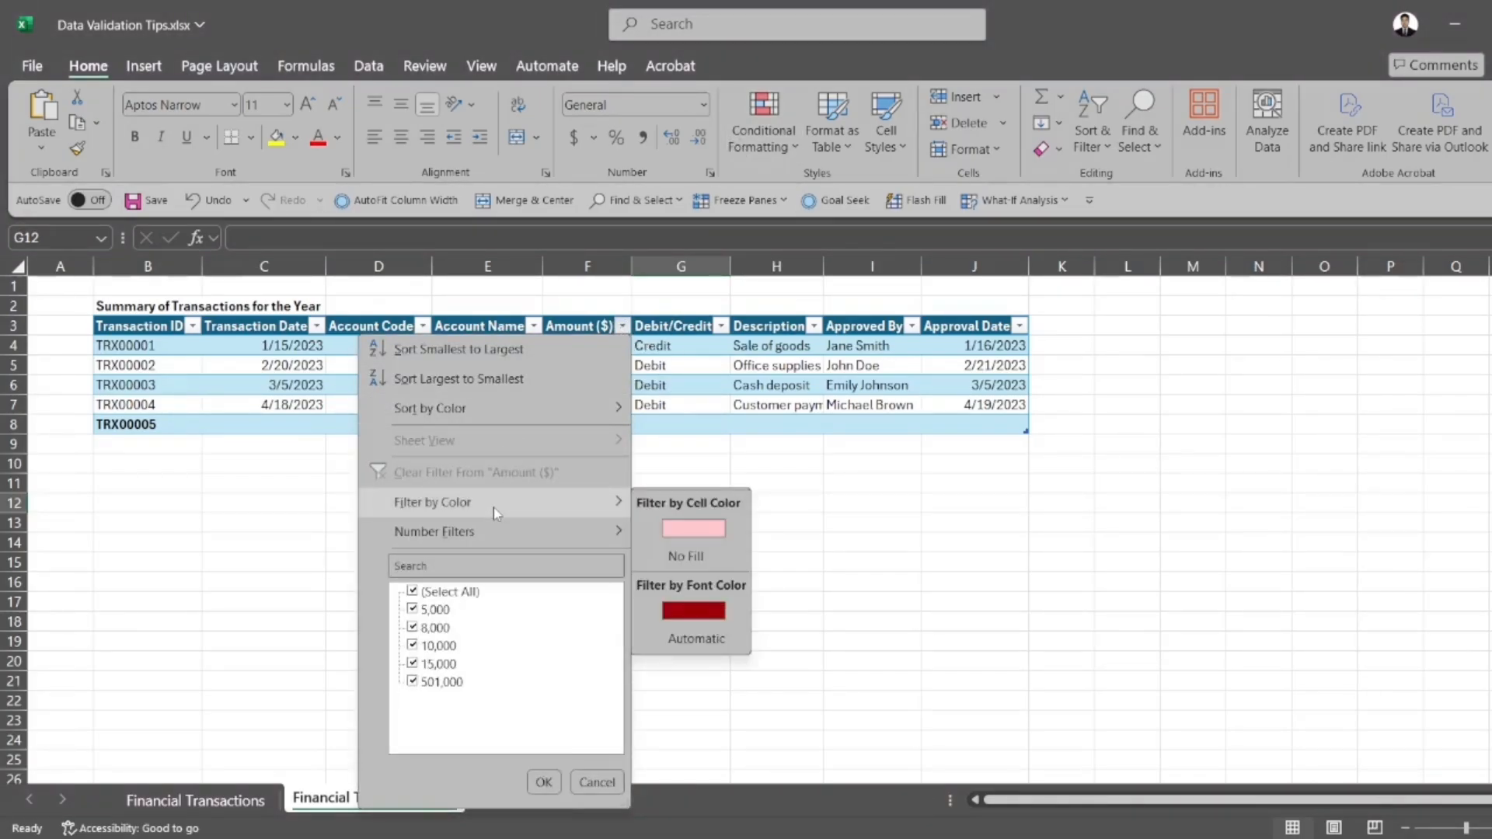
click(665, 532)
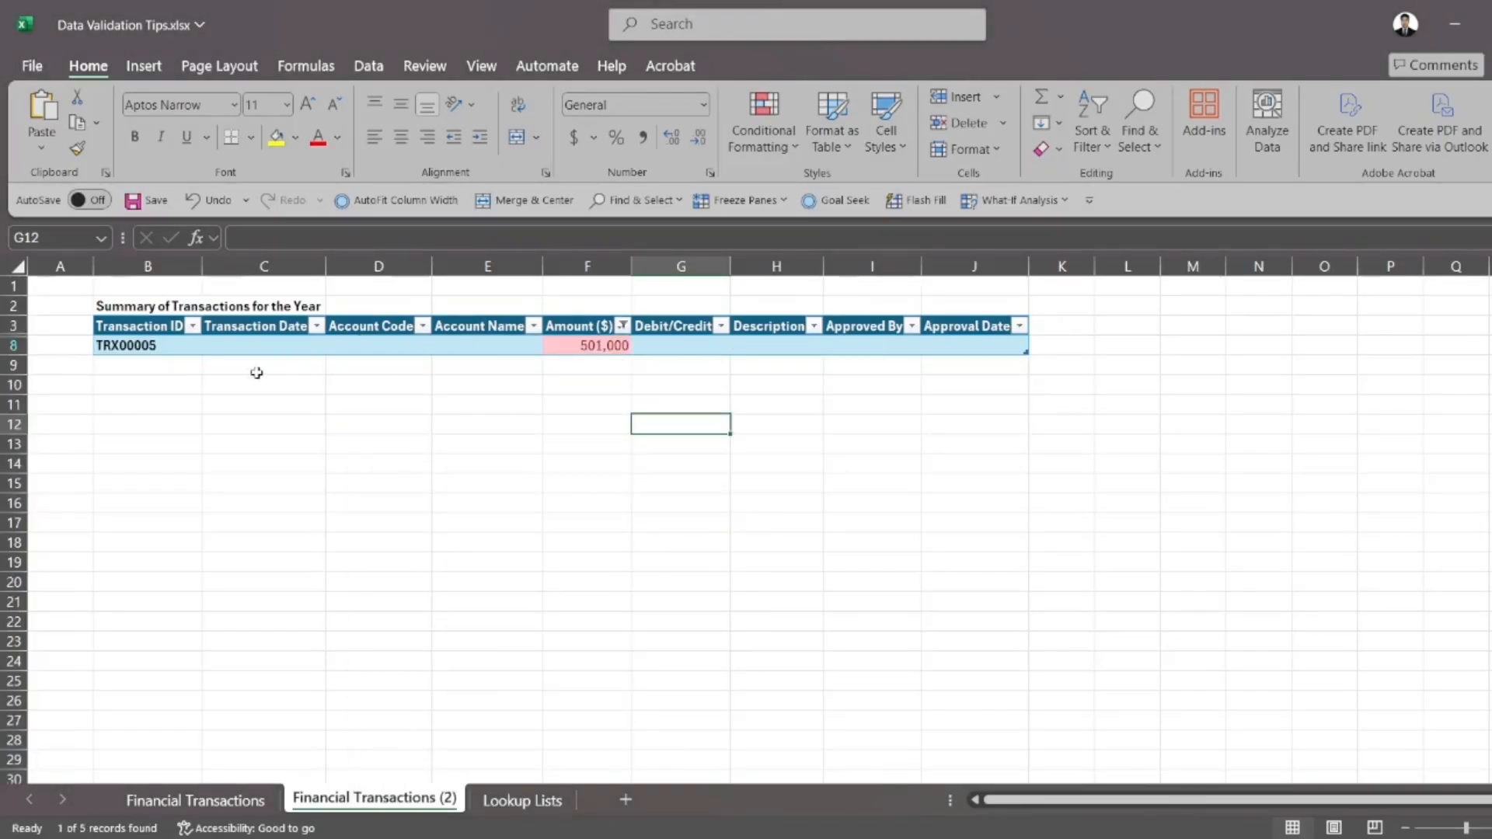
mouse_move(179, 346)
mouse_down()
mouse_move(707, 433)
mouse_move(1043, 394)
mouse_move(1026, 391)
mouse_up()
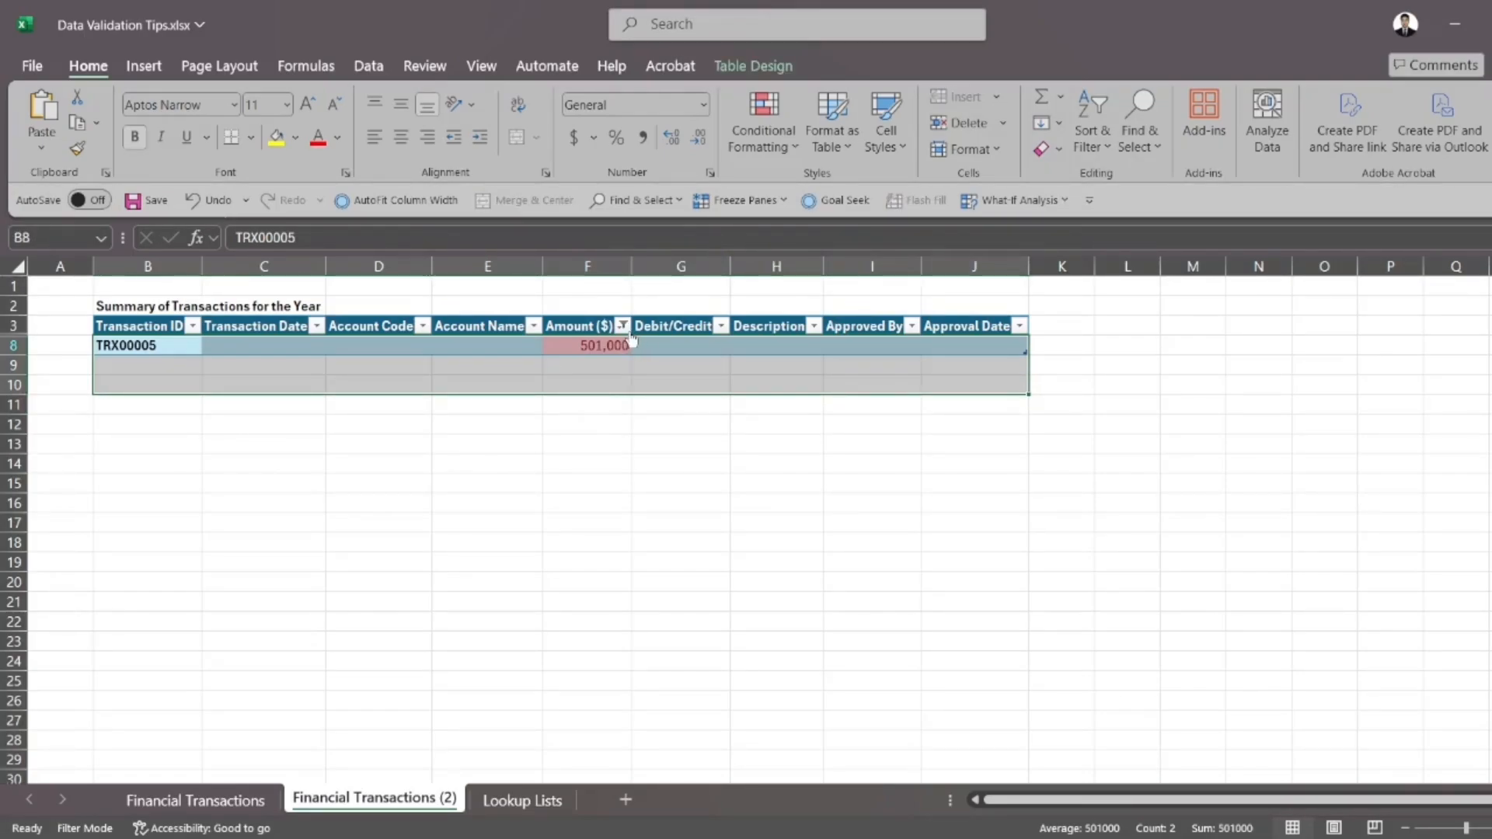
click(623, 327)
click(540, 470)
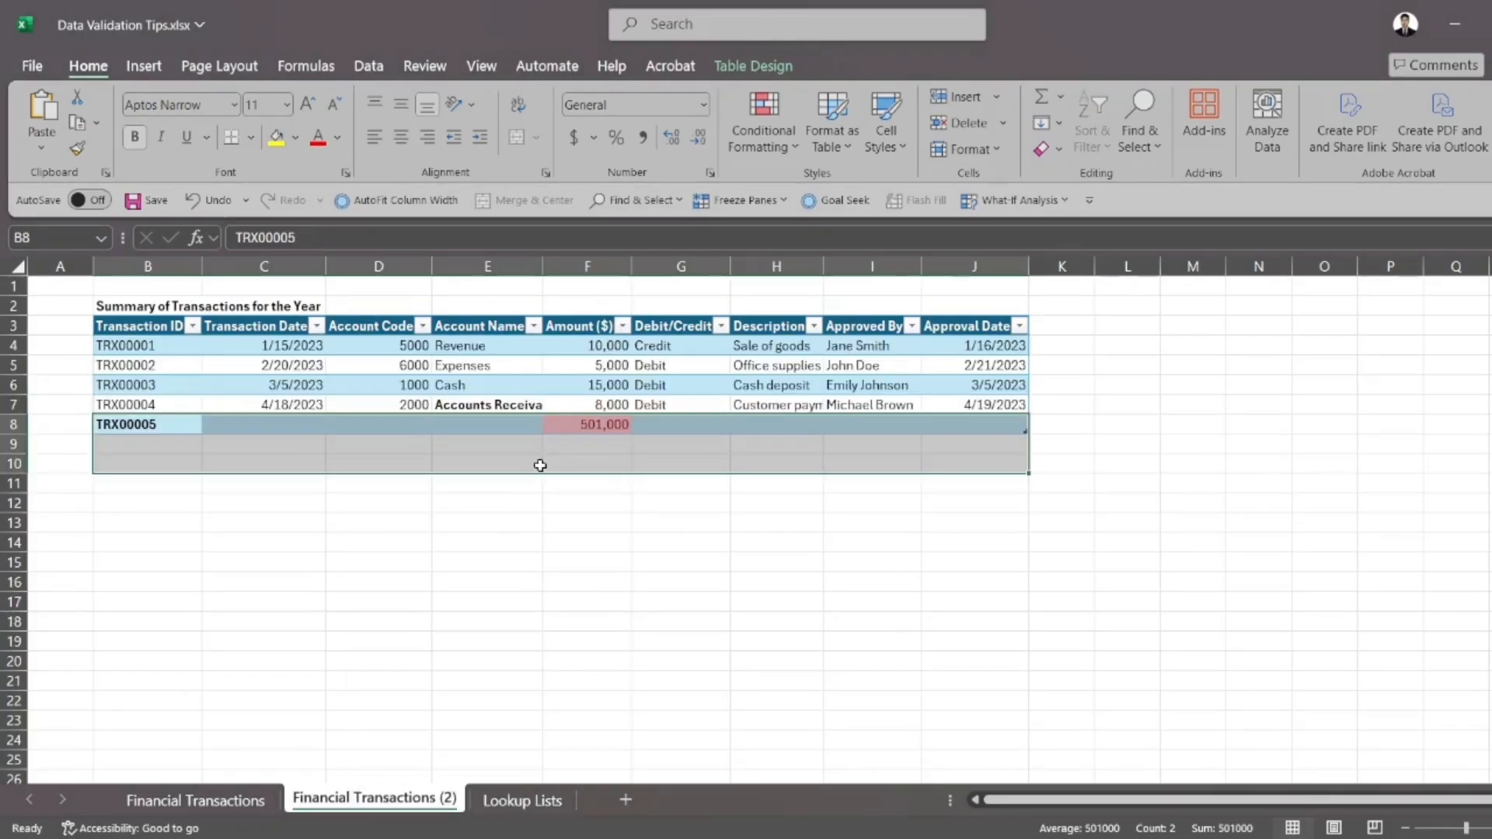
click(540, 465)
Create a conditional formatting rule for C8:J8 that formats only cells containing blanks
drag(283, 425, 943, 420)
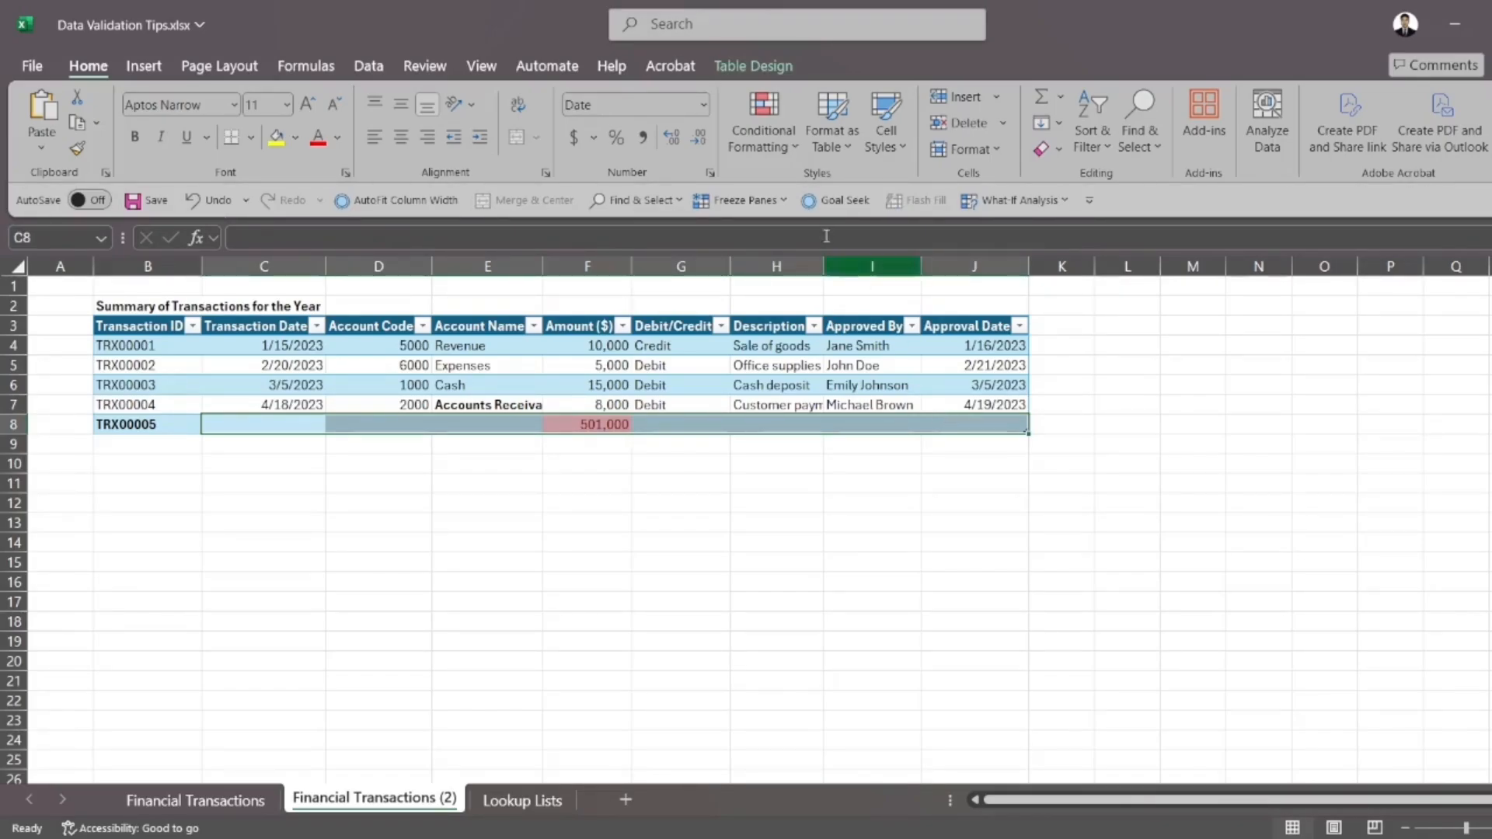
click(774, 135)
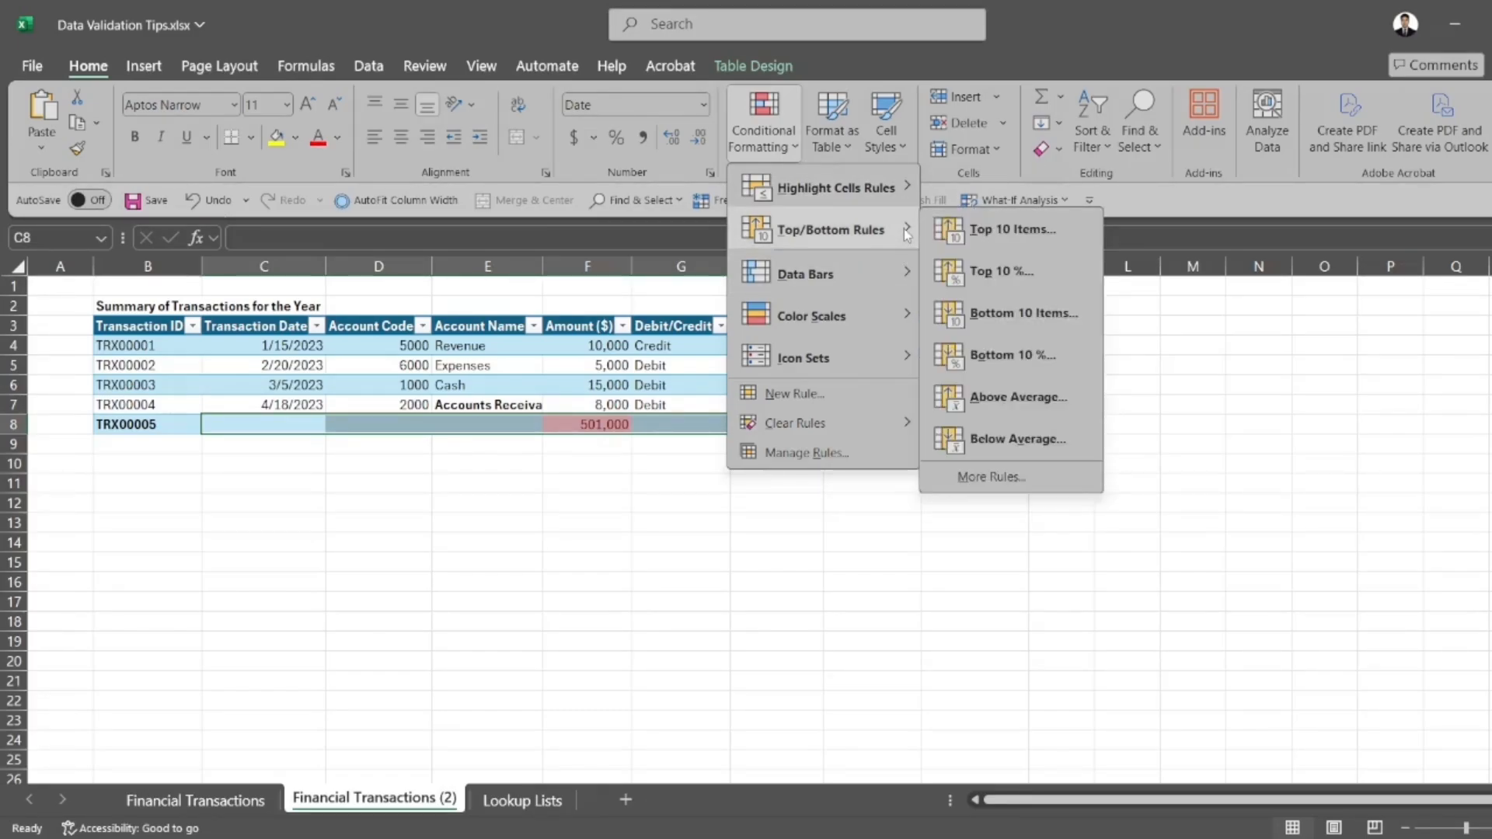
mouse_move(898, 206)
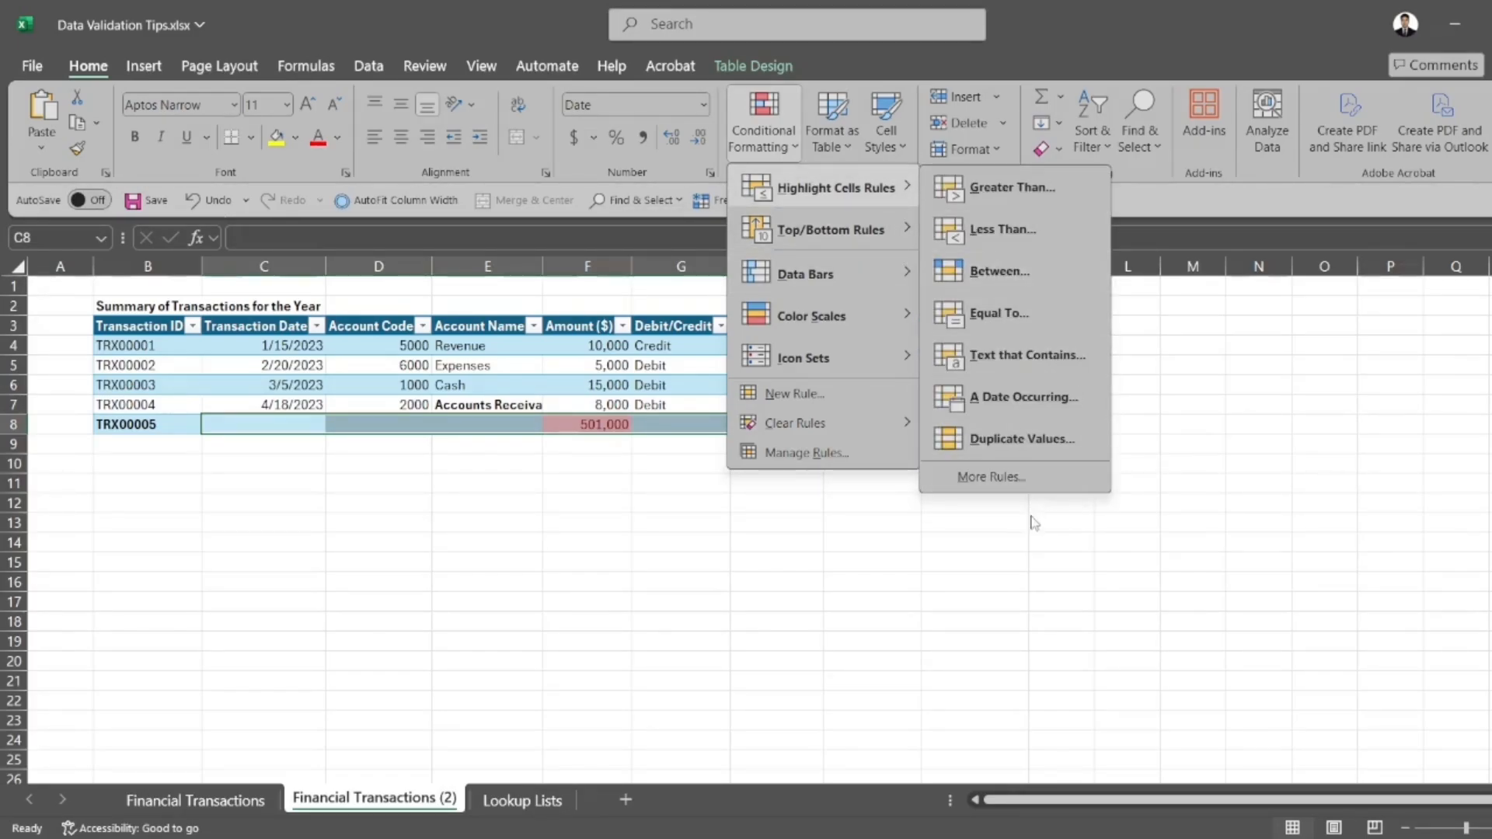
click(1004, 488)
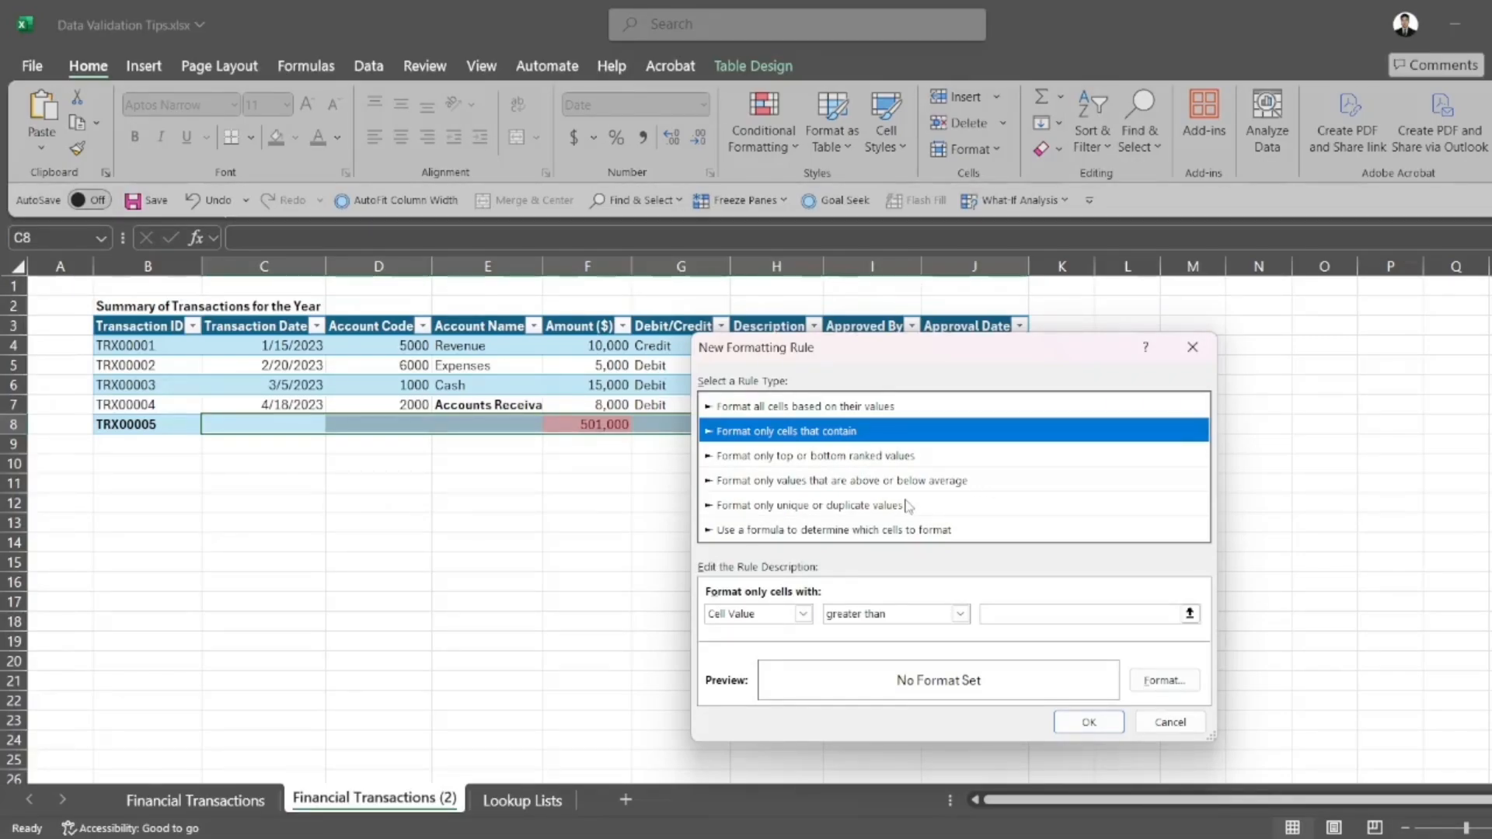
click(805, 615)
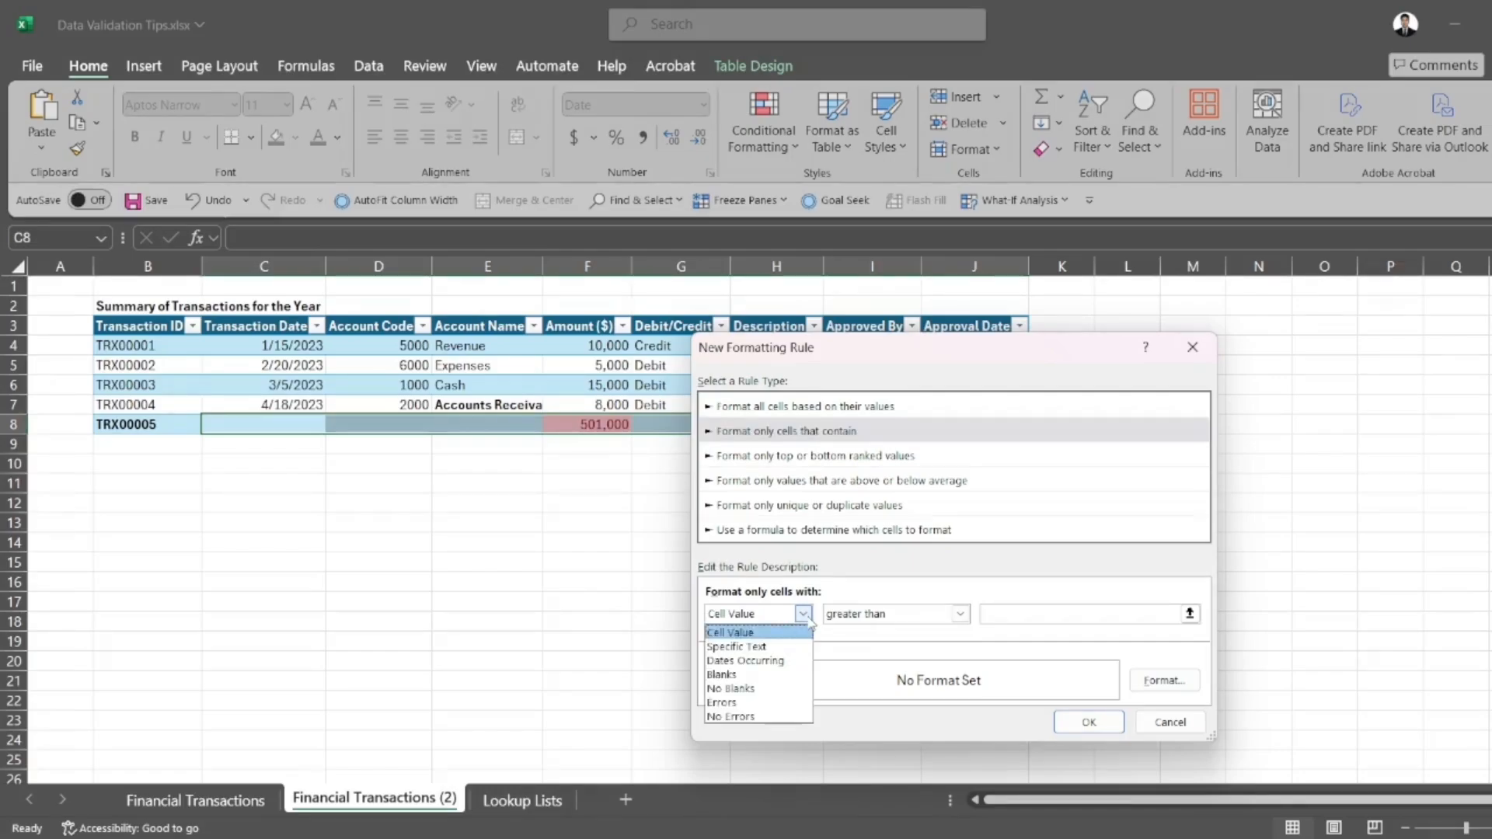
click(752, 689)
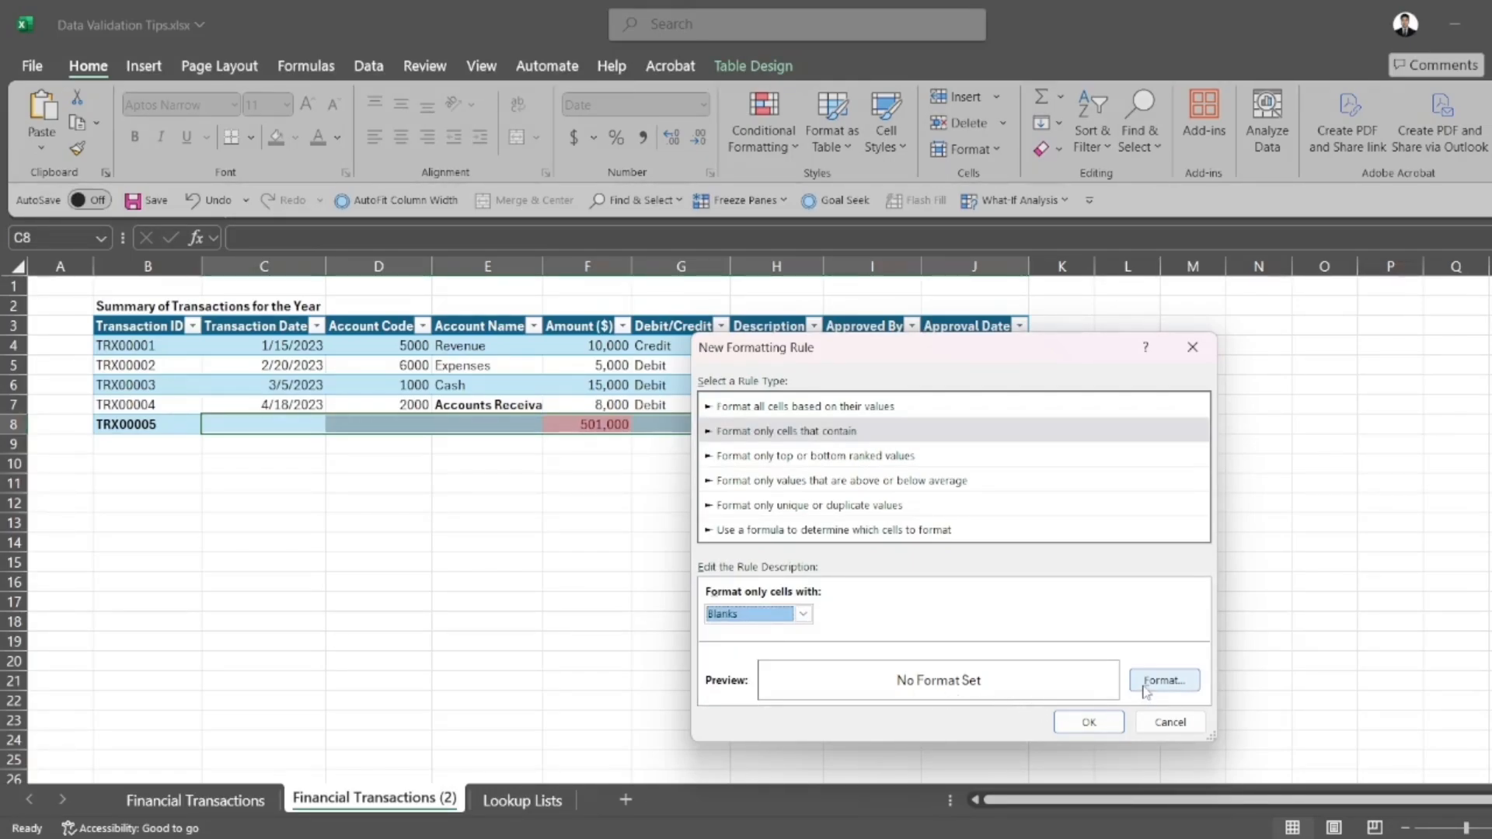
Give the blank-cell rule a solid medium gray background fill and apply it to the new row
click(1153, 682)
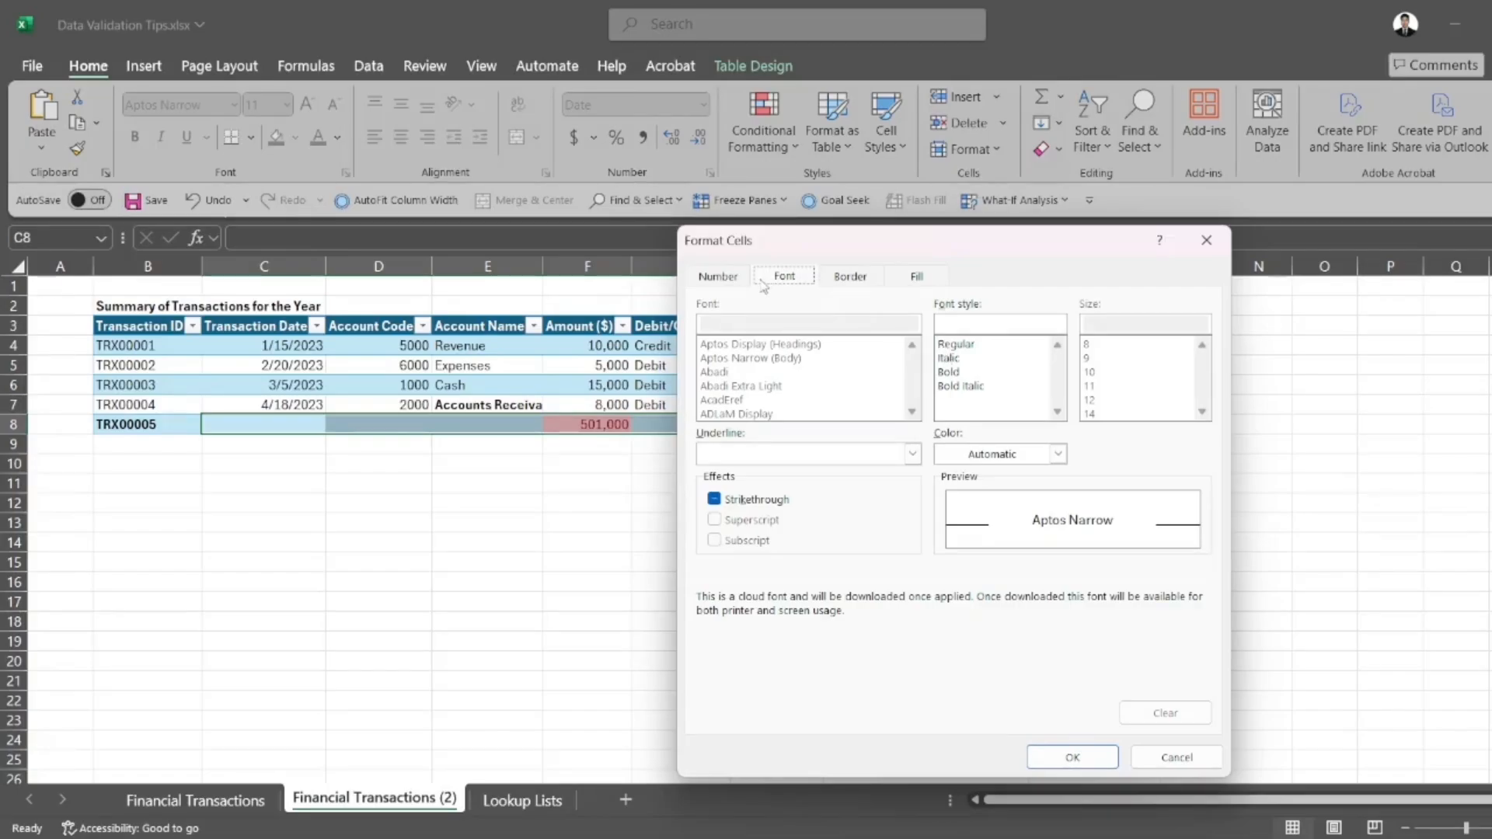
click(901, 279)
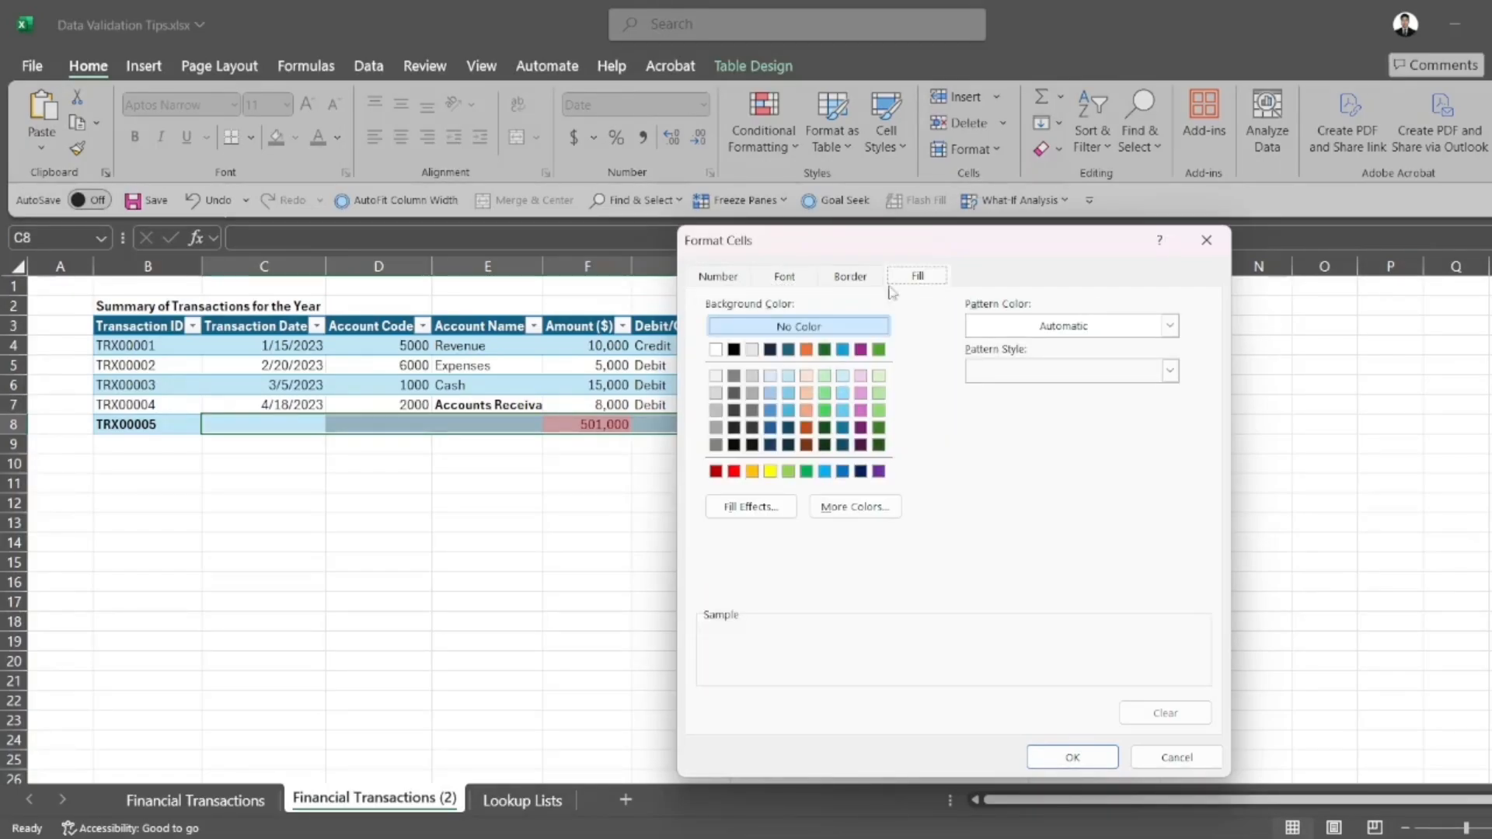
click(734, 471)
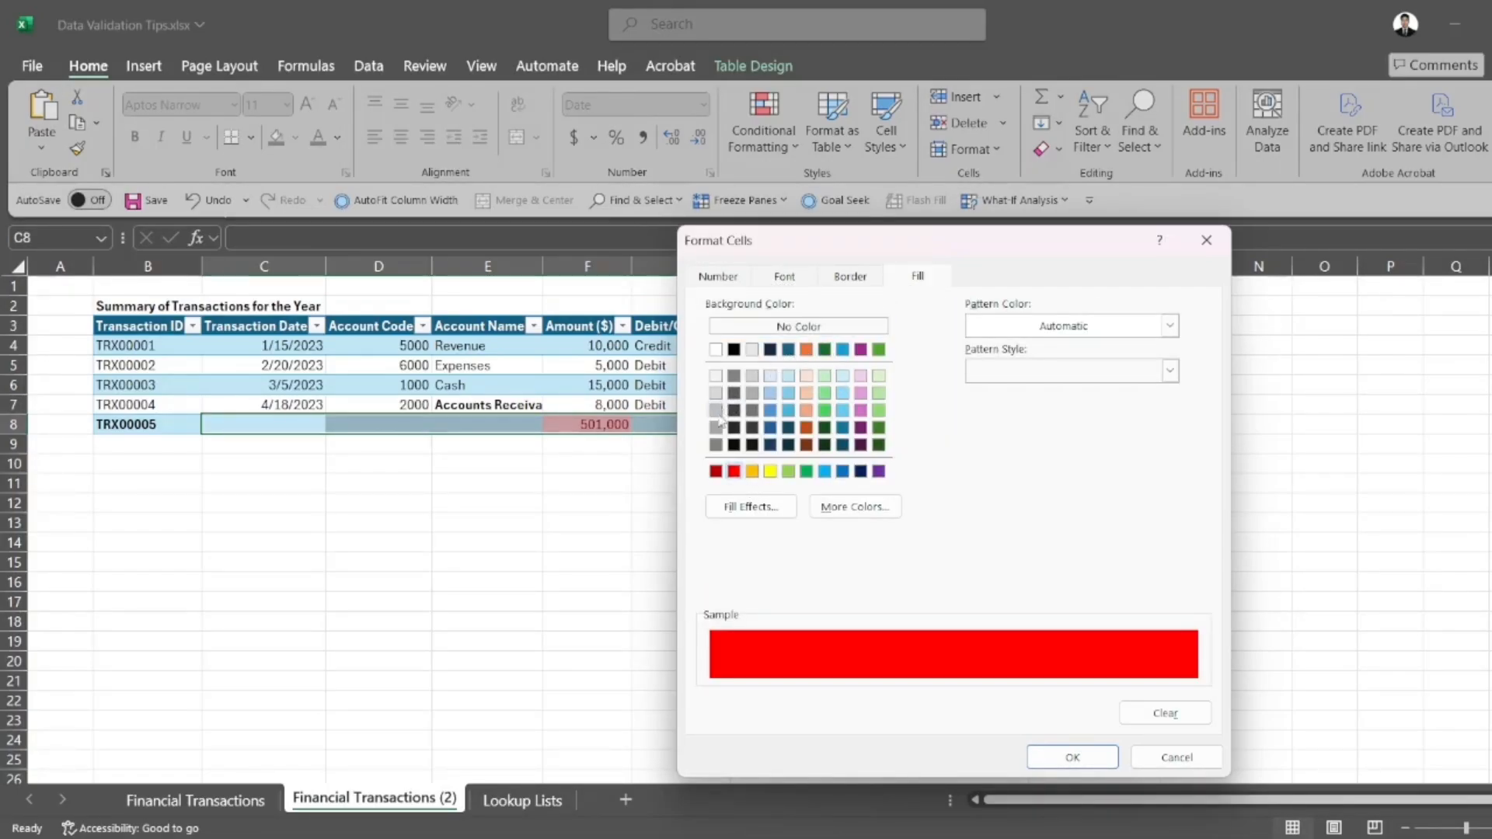
click(717, 428)
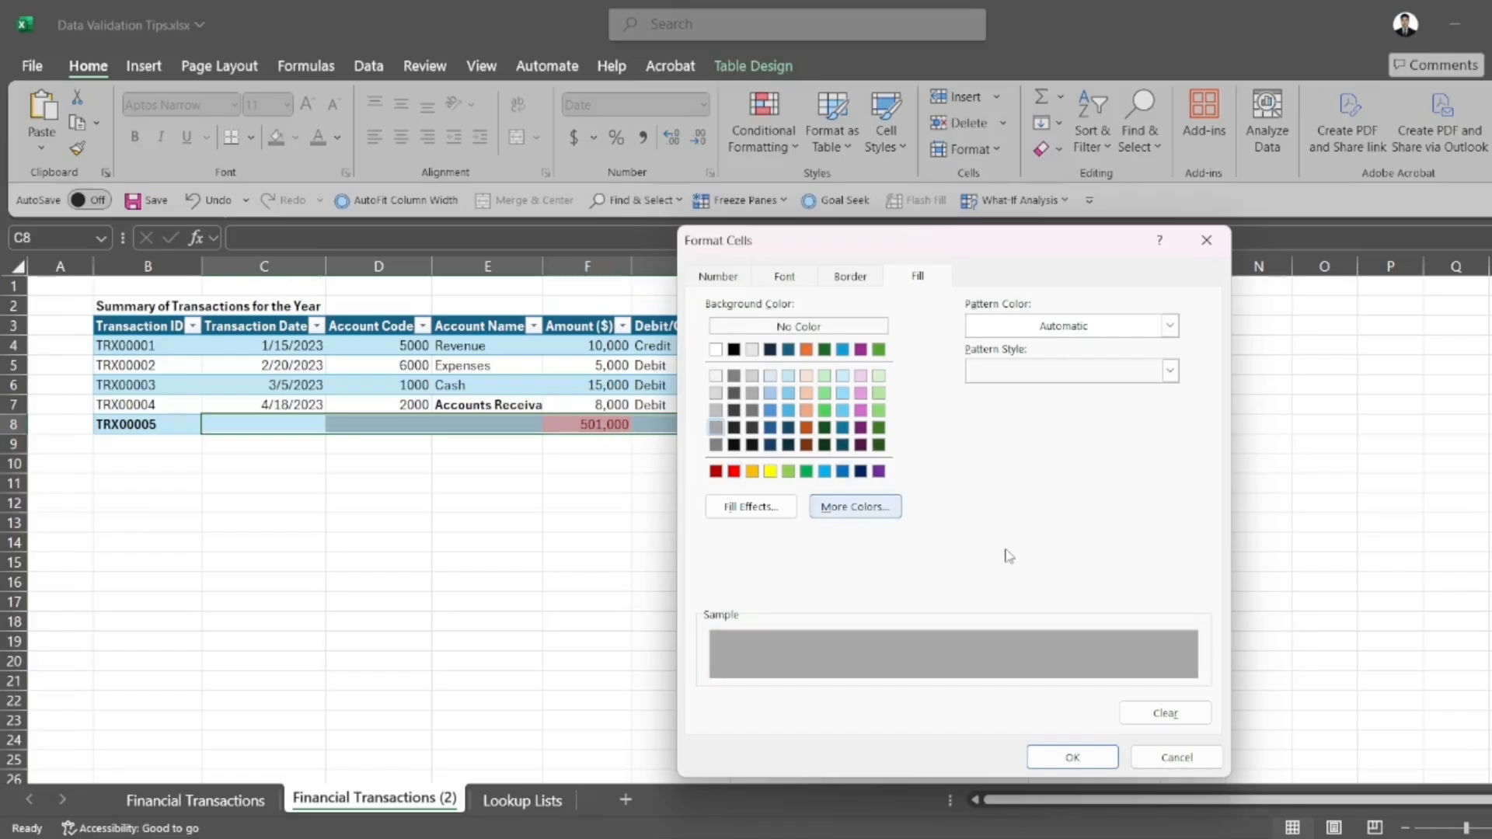
click(1071, 753)
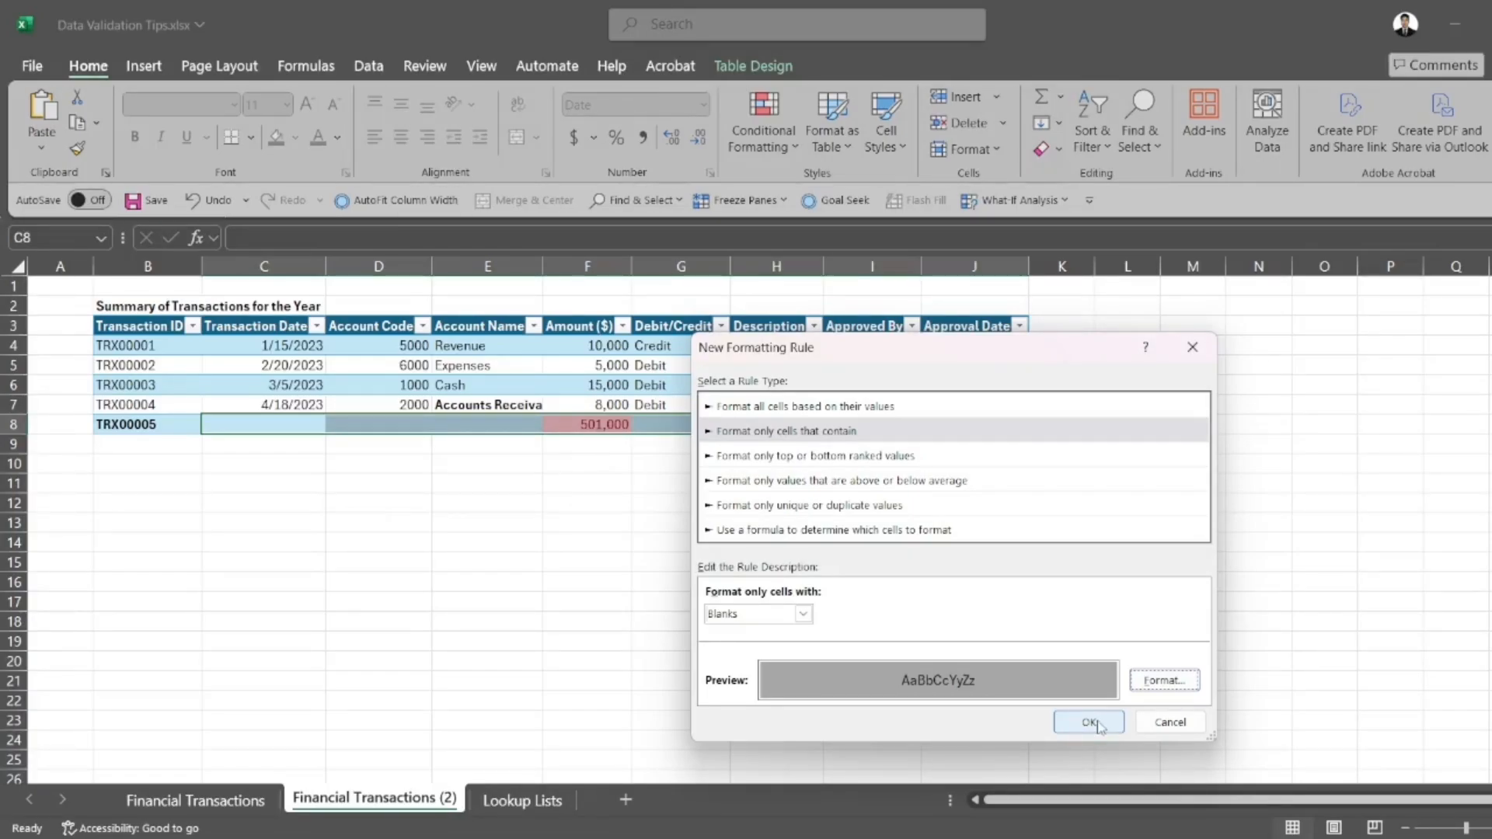
click(1091, 723)
click(975, 602)
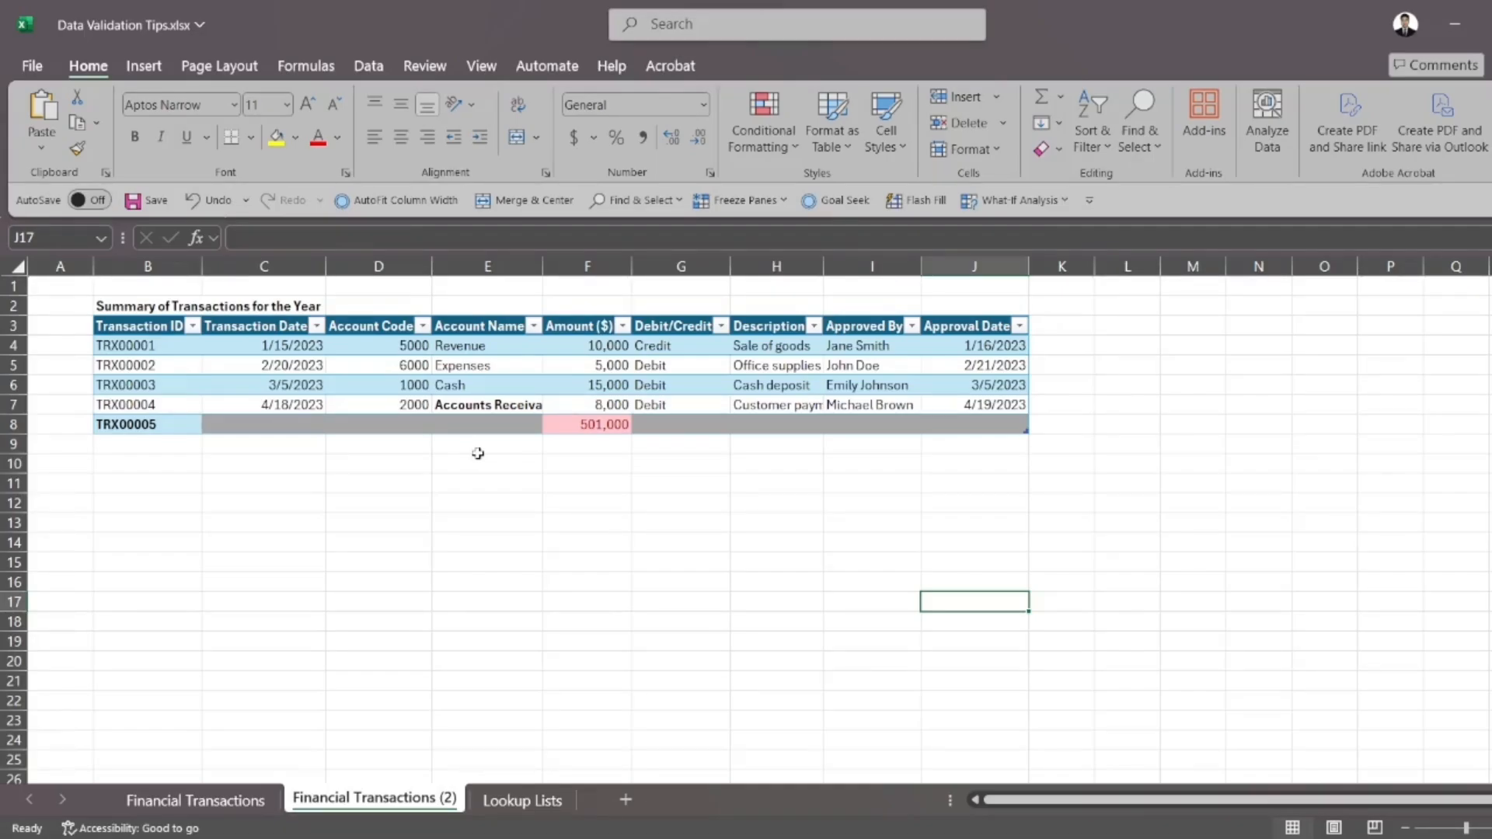
Start a new conditional formatting rule for cell E8 that uses a formula to determine which cells to format
click(311, 419)
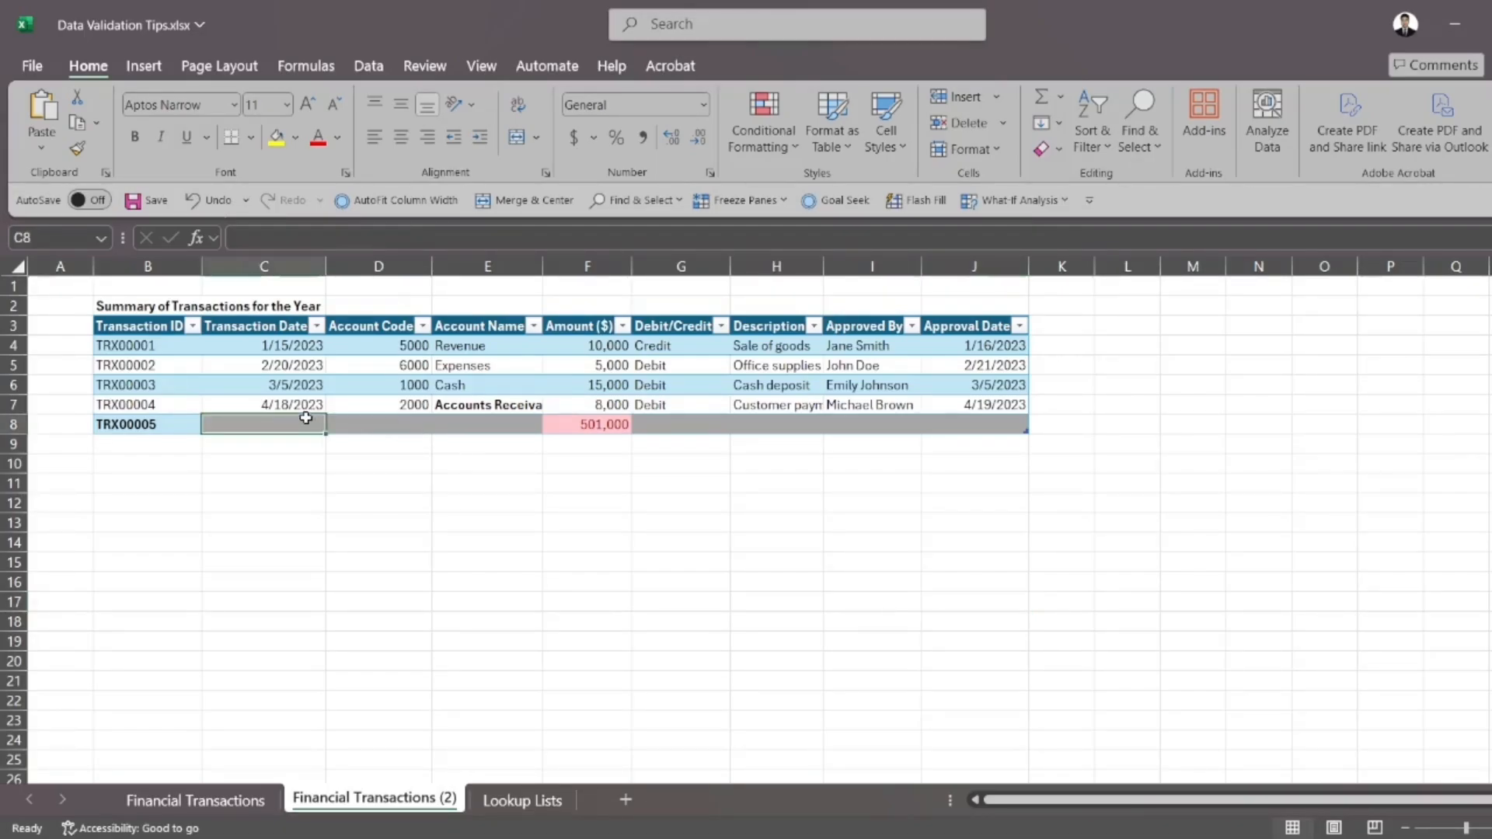
click(368, 426)
click(482, 426)
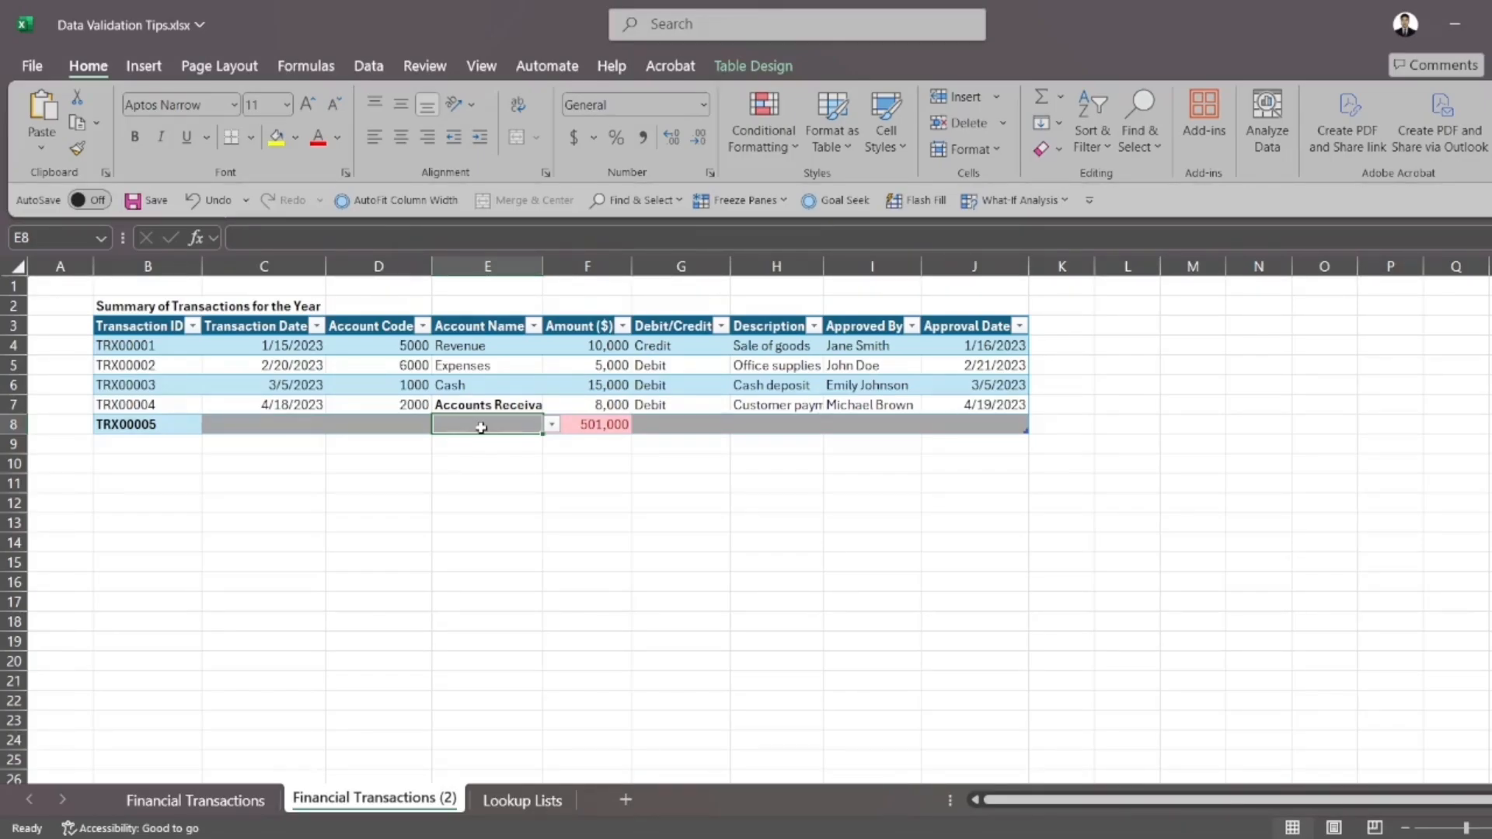
click(763, 128)
mouse_move(832, 210)
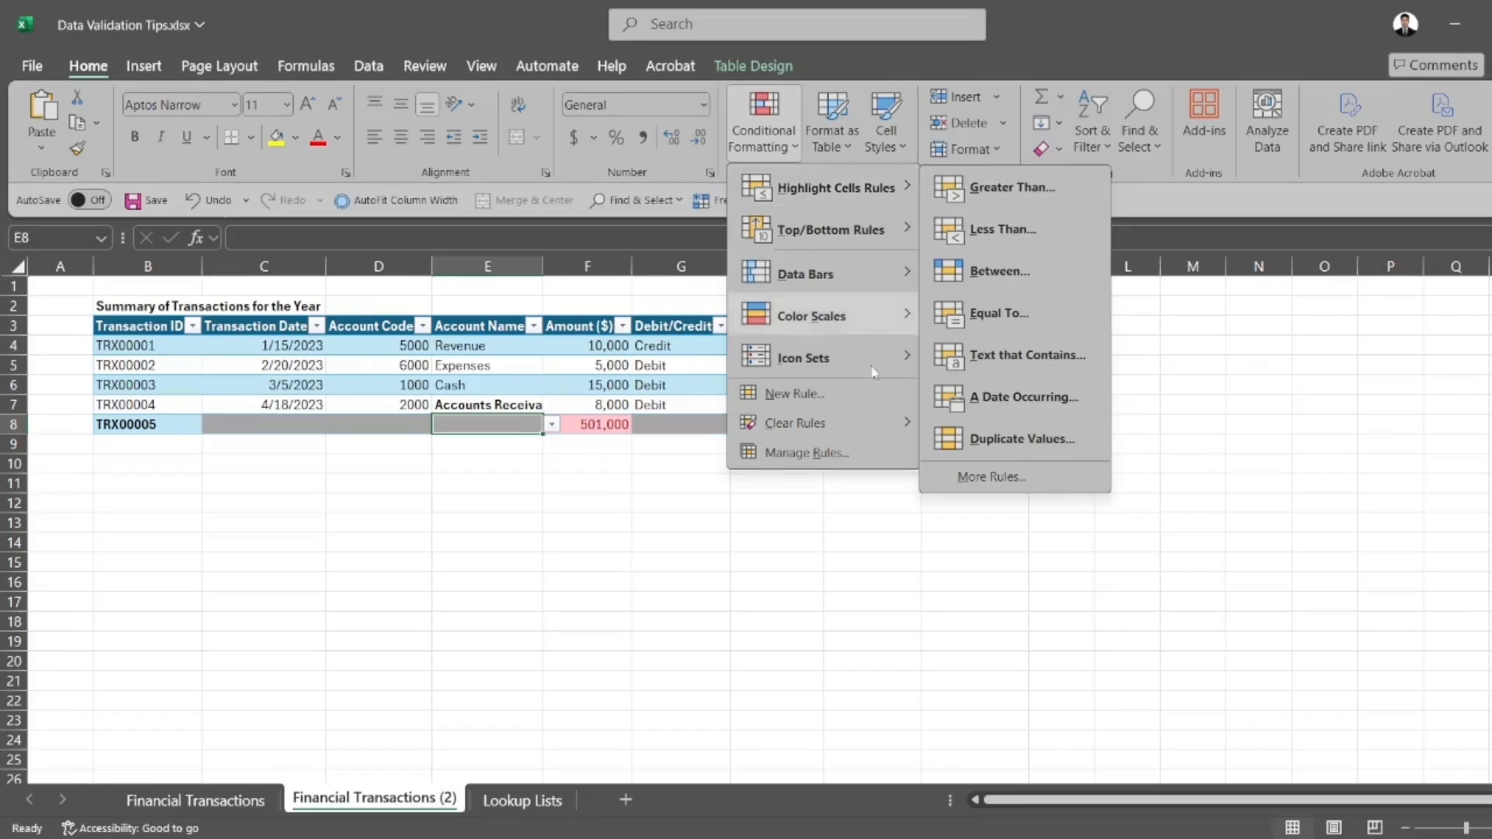
click(820, 401)
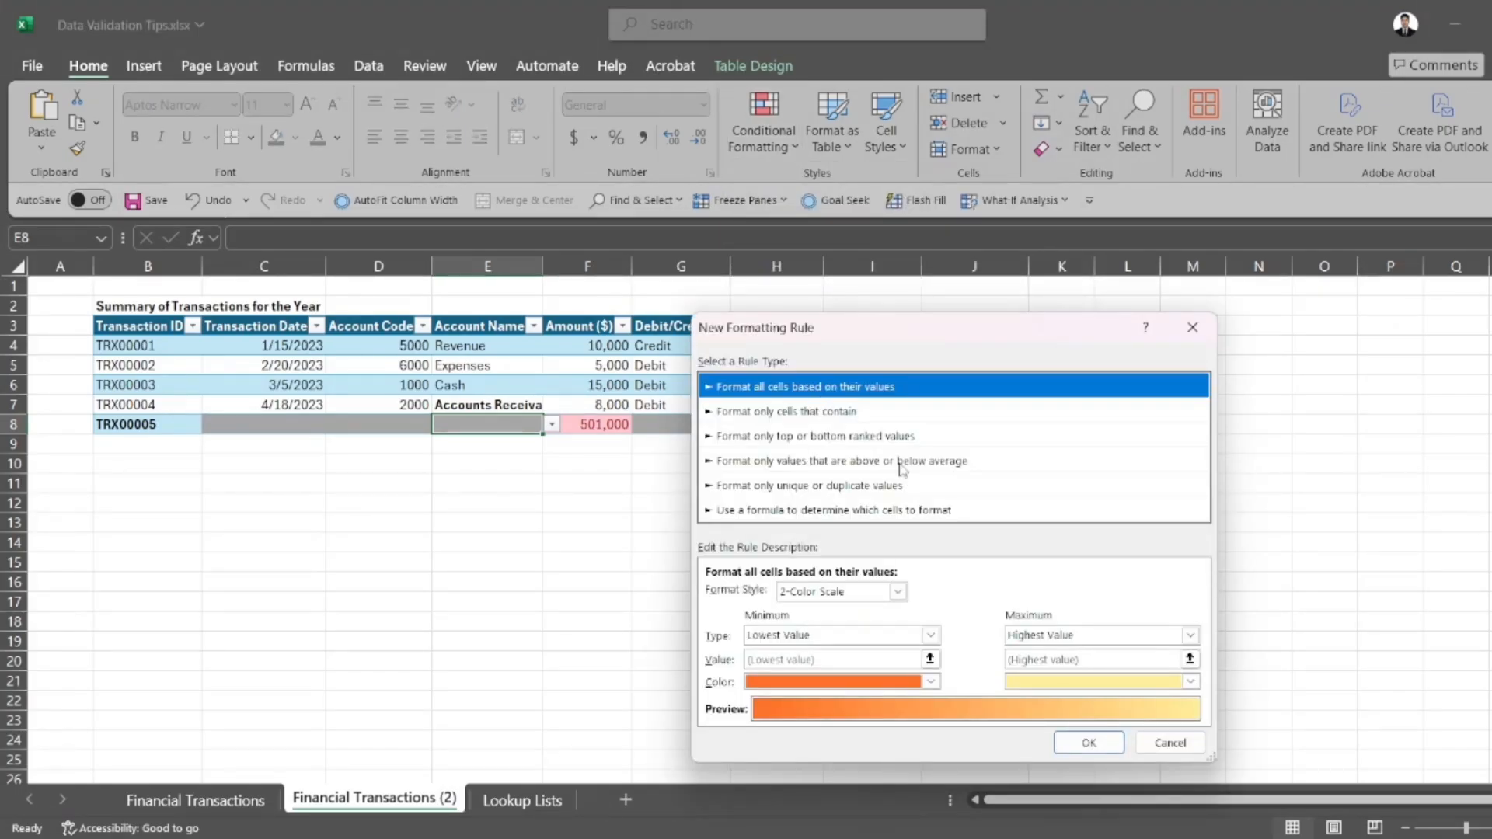
click(850, 508)
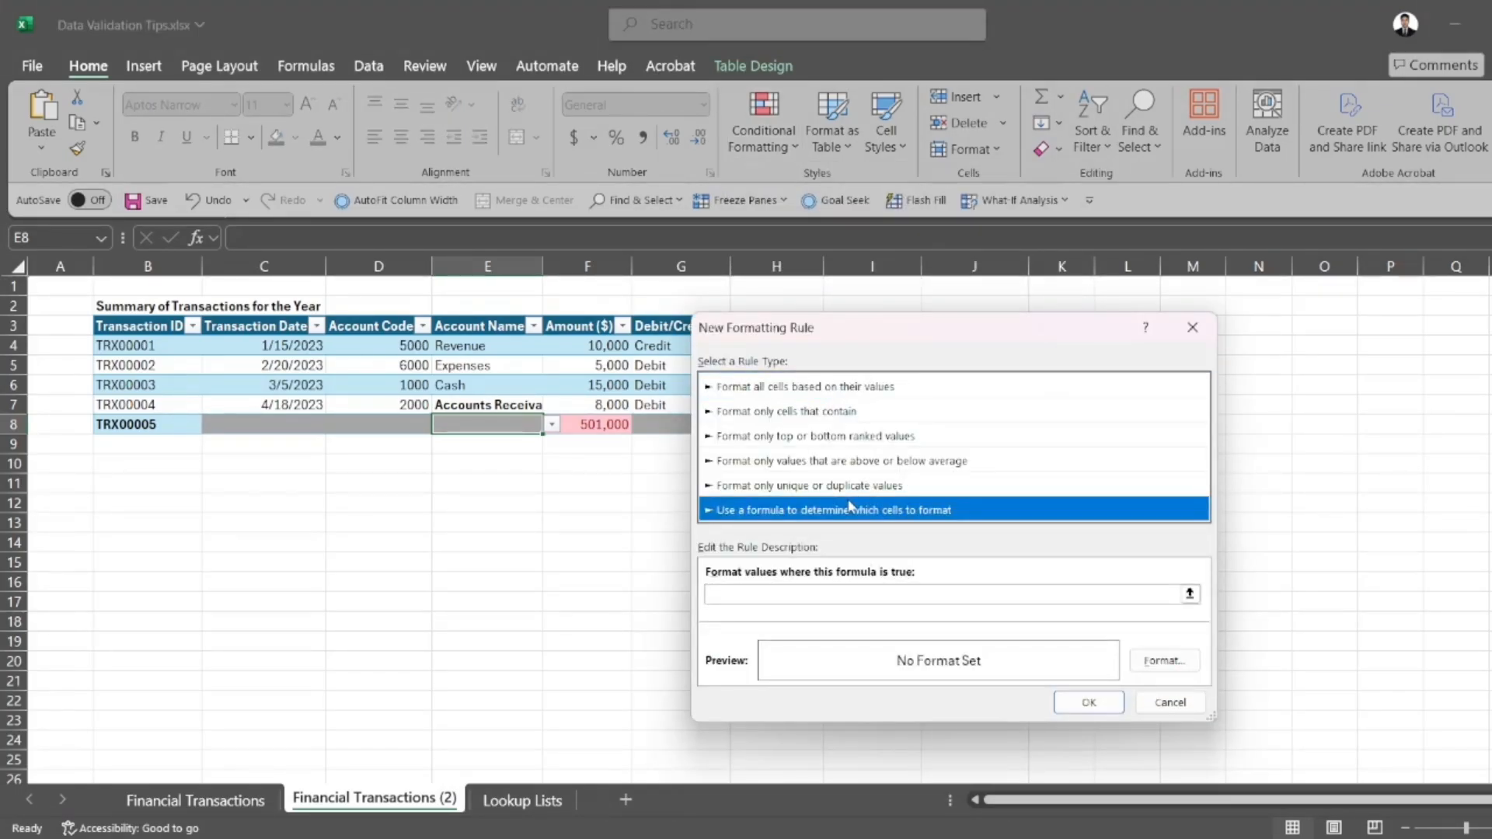